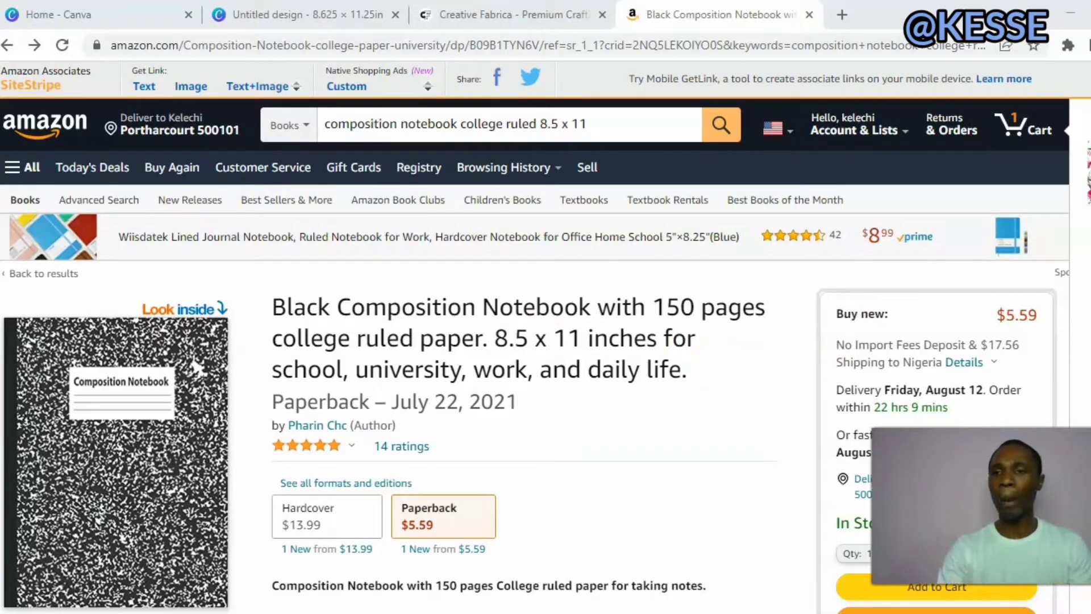
Examine the black composition notebook's Amazon listing and the cover and lined interior in its sample preview.
{"action": "scroll", "coordinate": [528, 337], "scroll_direction": "down", "scroll_amount": 12}
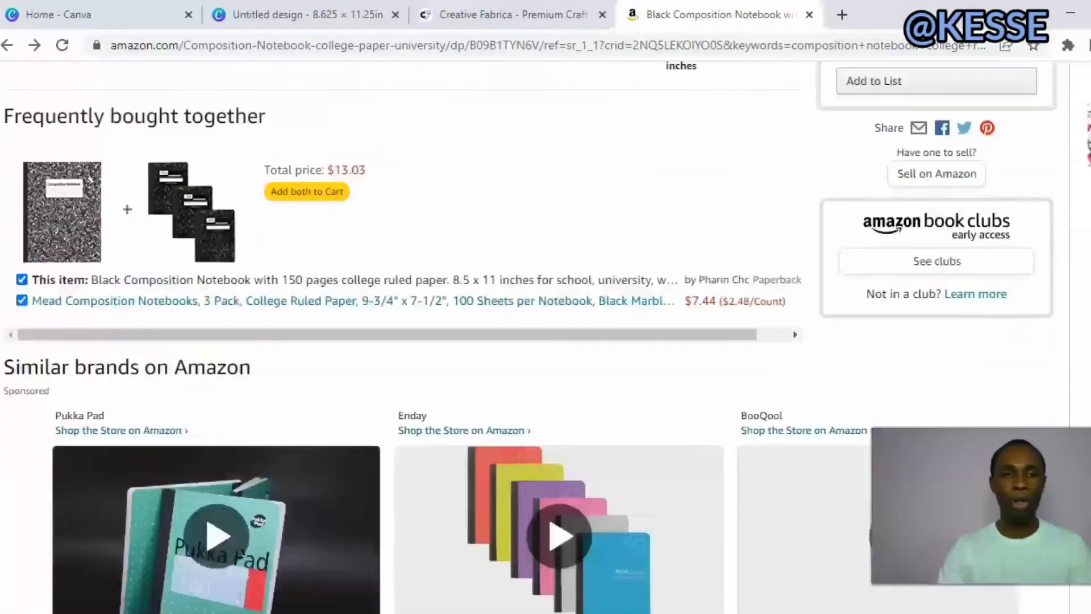
{"action": "scroll", "coordinate": [528, 337], "scroll_direction": "down", "scroll_amount": 10}
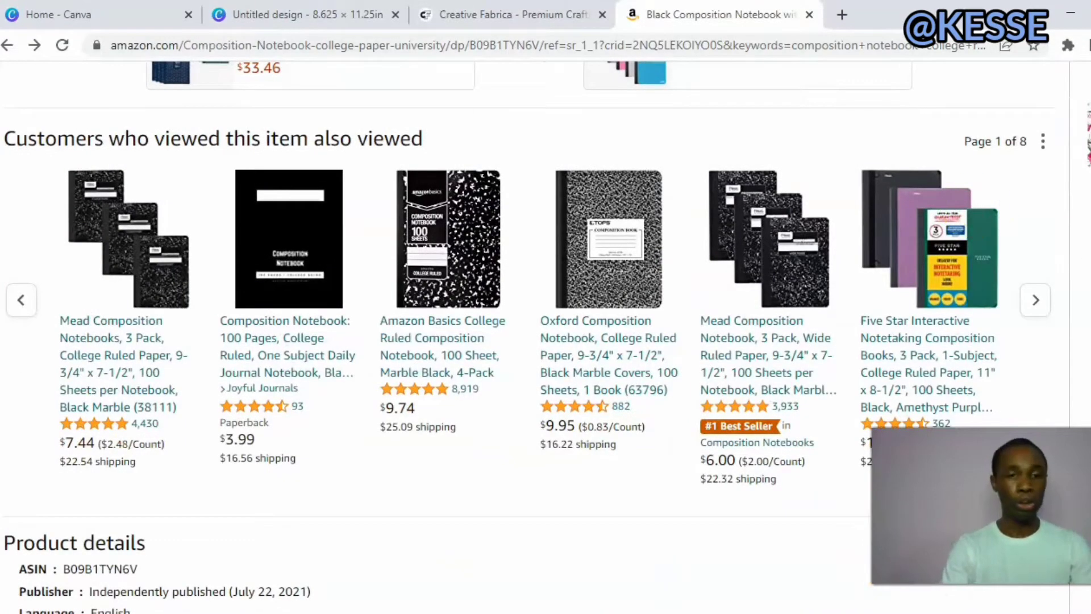
{"action": "scroll", "coordinate": [529, 338], "scroll_direction": "up", "scroll_amount": 15}
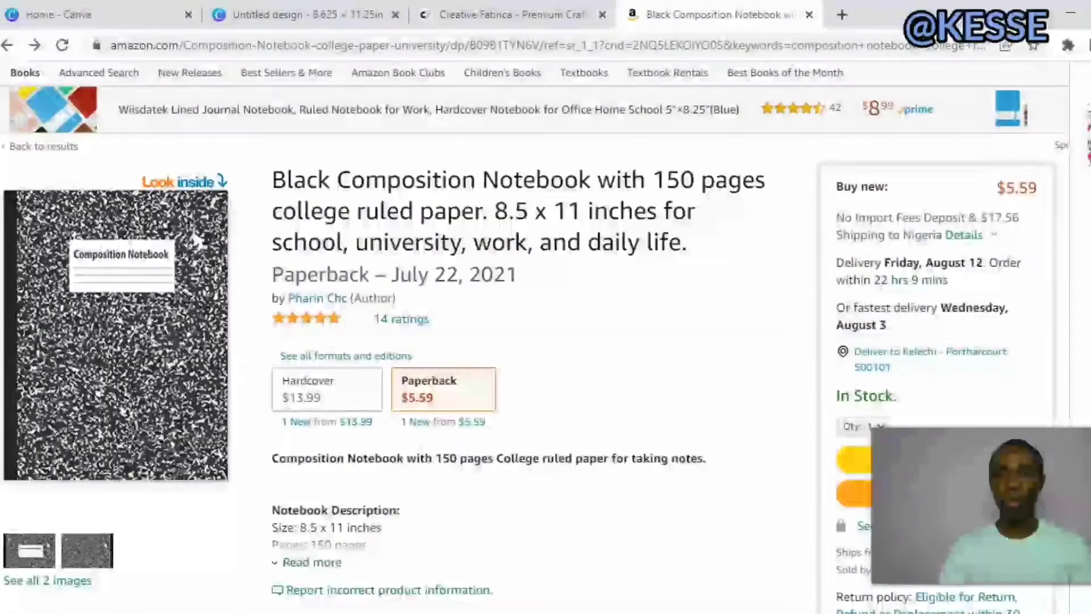
{"action": "left_click", "coordinate": [195, 282]}
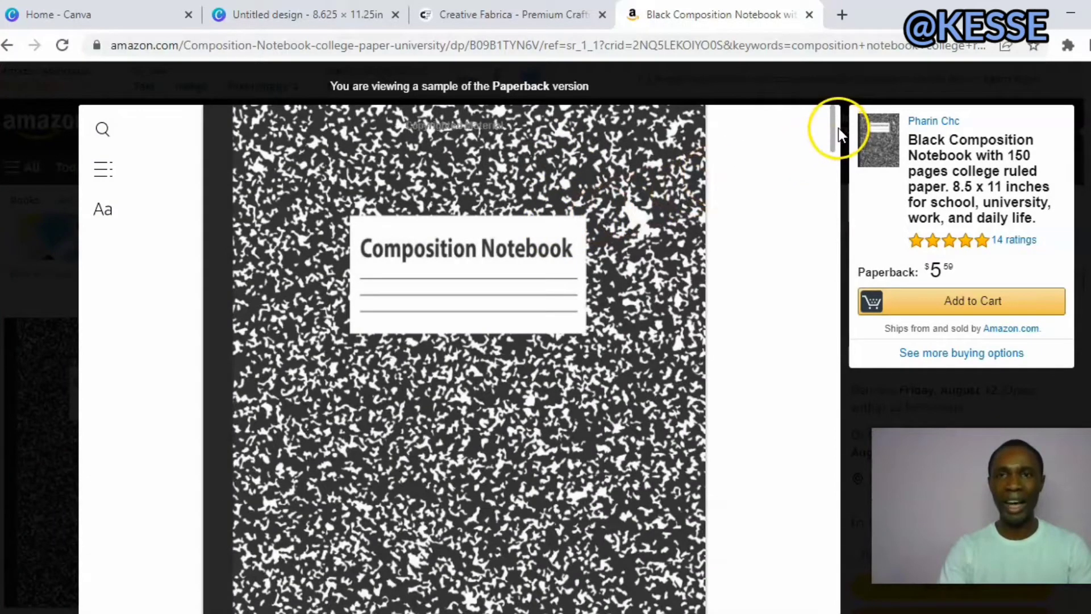
{"action": "left_click_drag", "start_coordinate": [833, 165], "coordinate": [831, 191]}
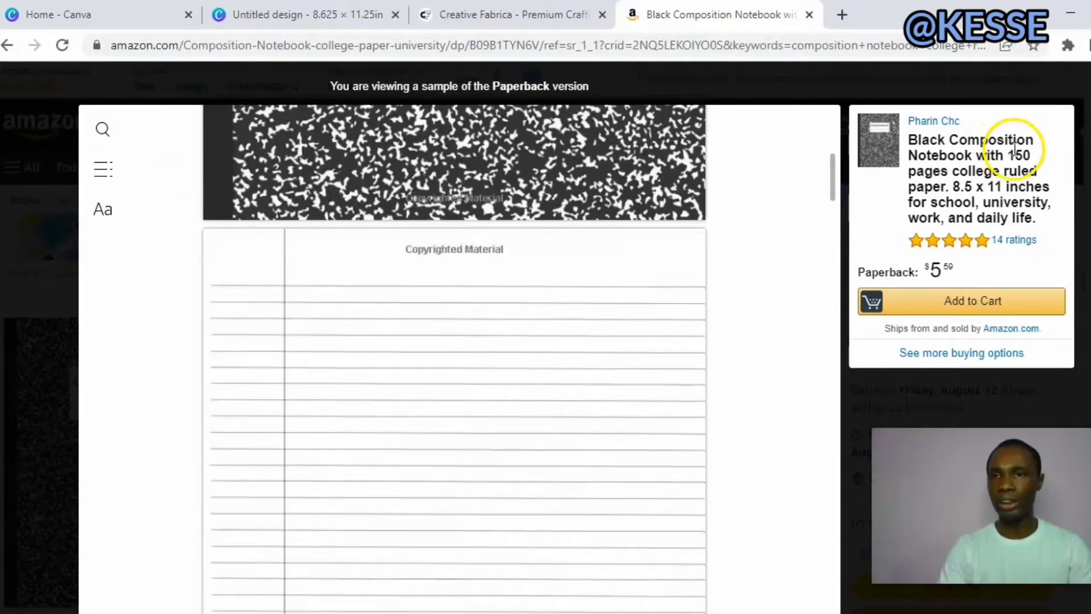
{"action": "key", "text": "Escape"}
{"action": "scroll", "coordinate": [546, 341], "scroll_direction": "down", "scroll_amount": 1}
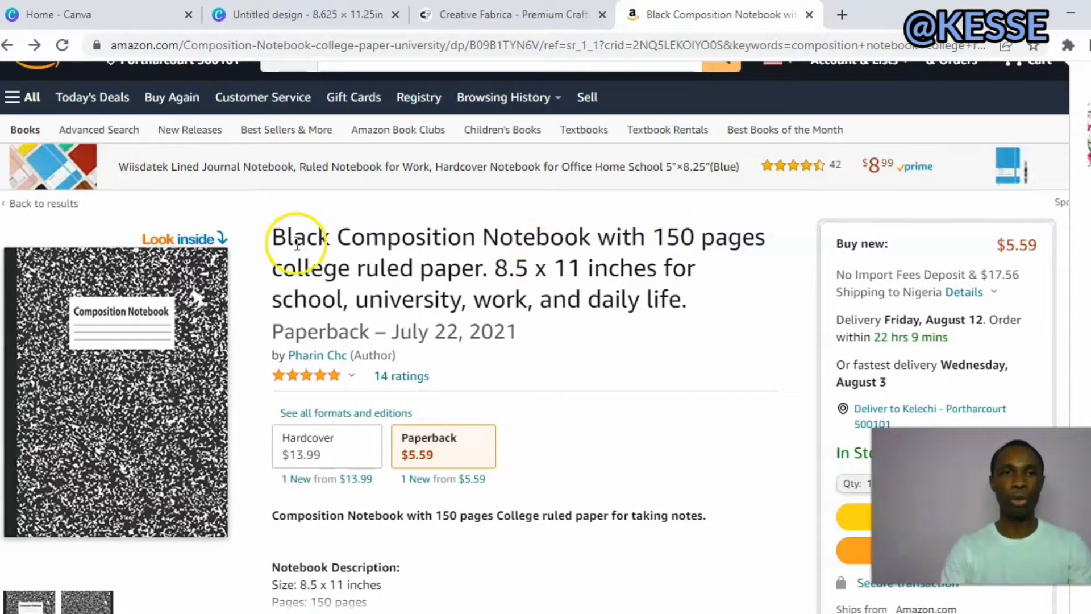
Switch to Canva and create a new custom-size design 8.625 in wide and 11.25 in high.
{"action": "left_click", "coordinate": [79, 14]}
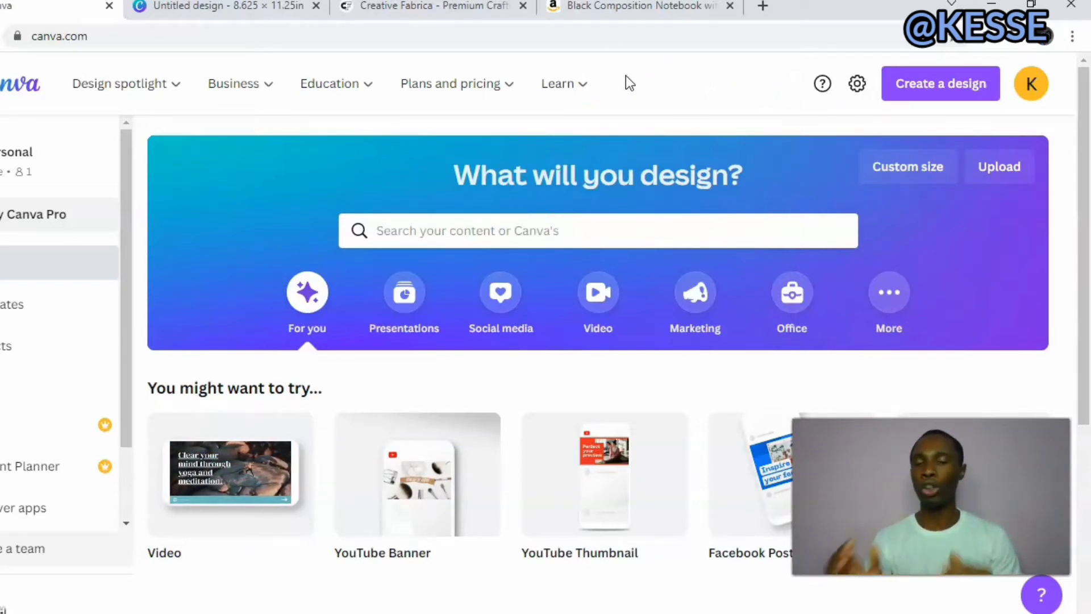
{"action": "left_click", "coordinate": [367, 79]}
{"action": "left_click", "coordinate": [614, 10]}
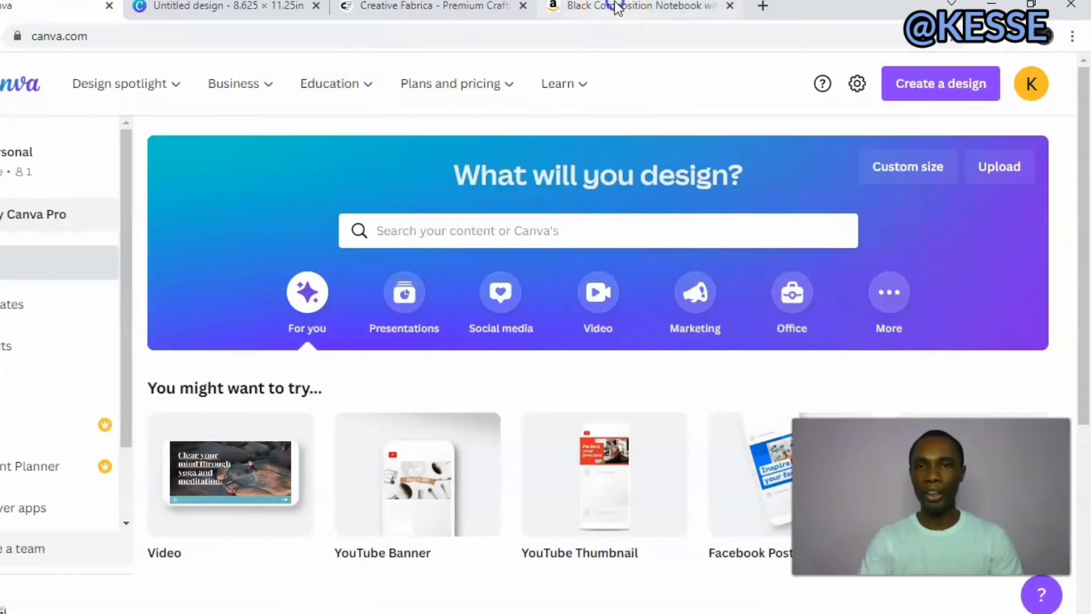
{"action": "left_click", "coordinate": [614, 10]}
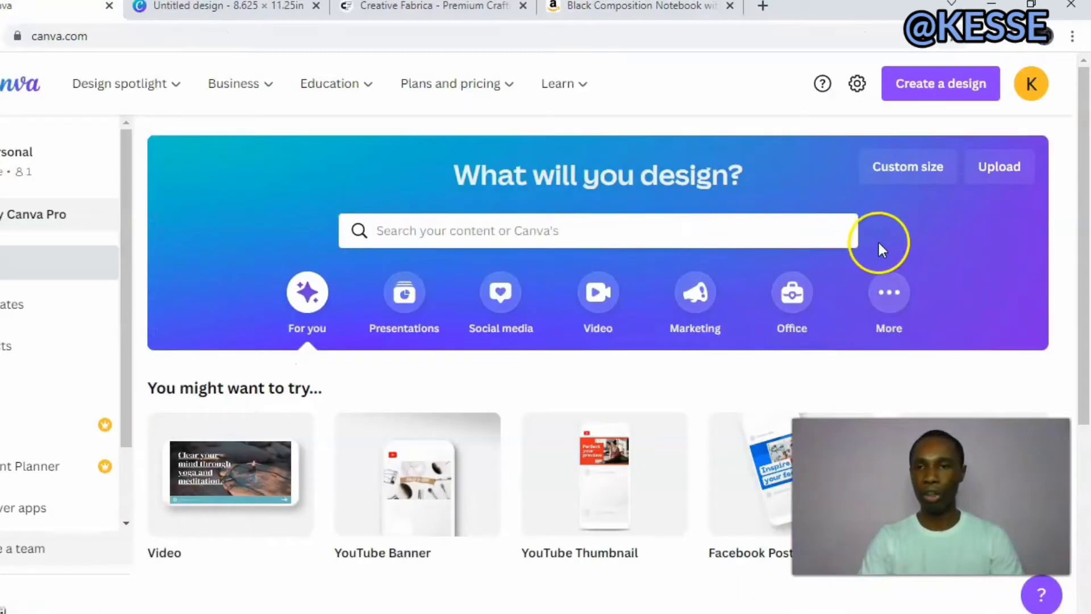
{"action": "left_click", "coordinate": [929, 169]}
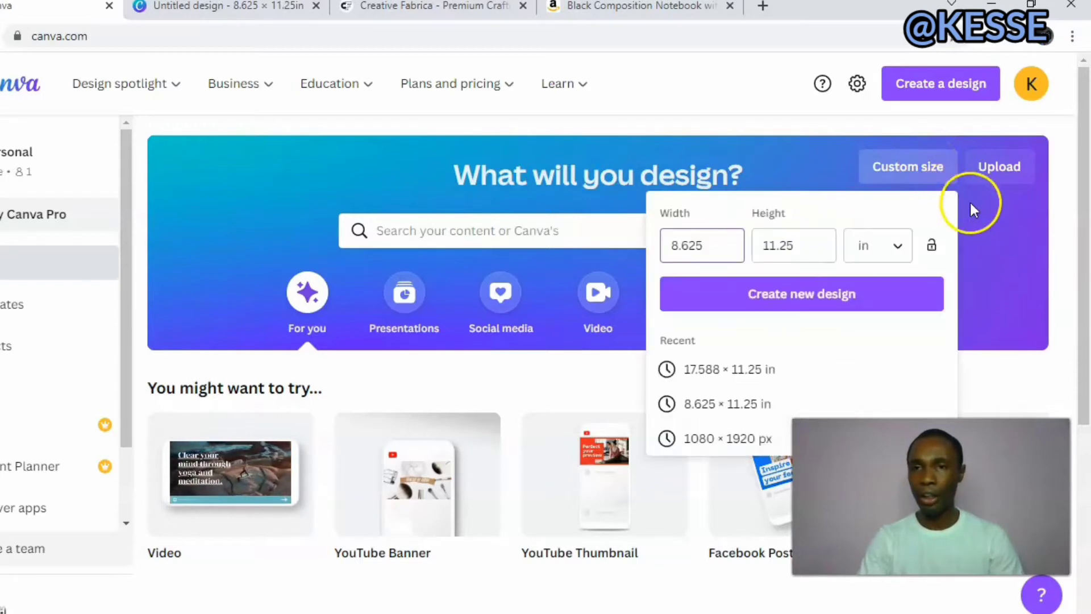
{"action": "left_click", "coordinate": [889, 248]}
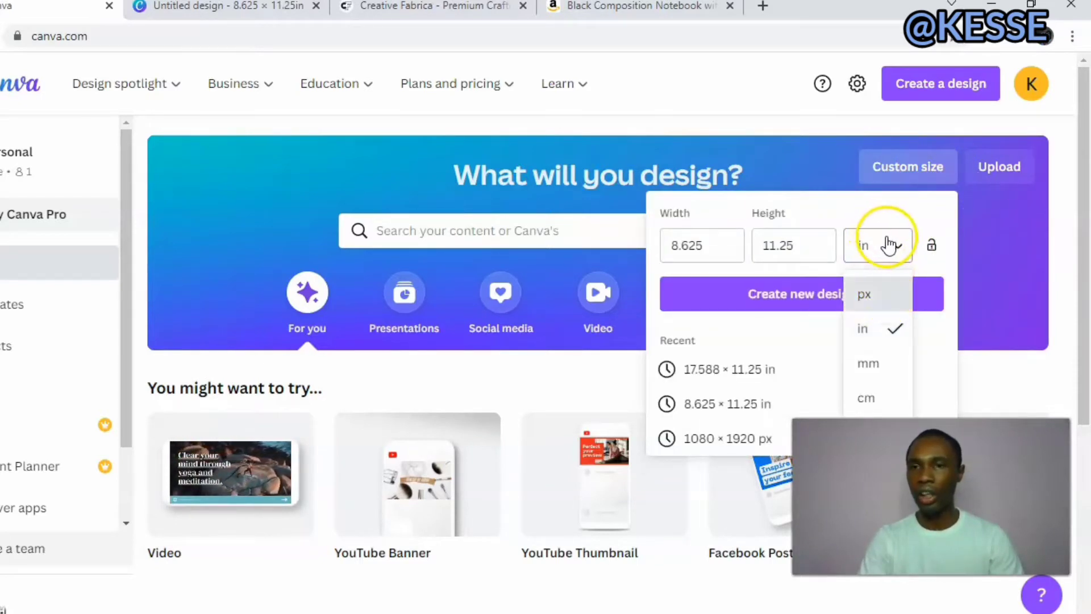
{"action": "left_click", "coordinate": [889, 246]}
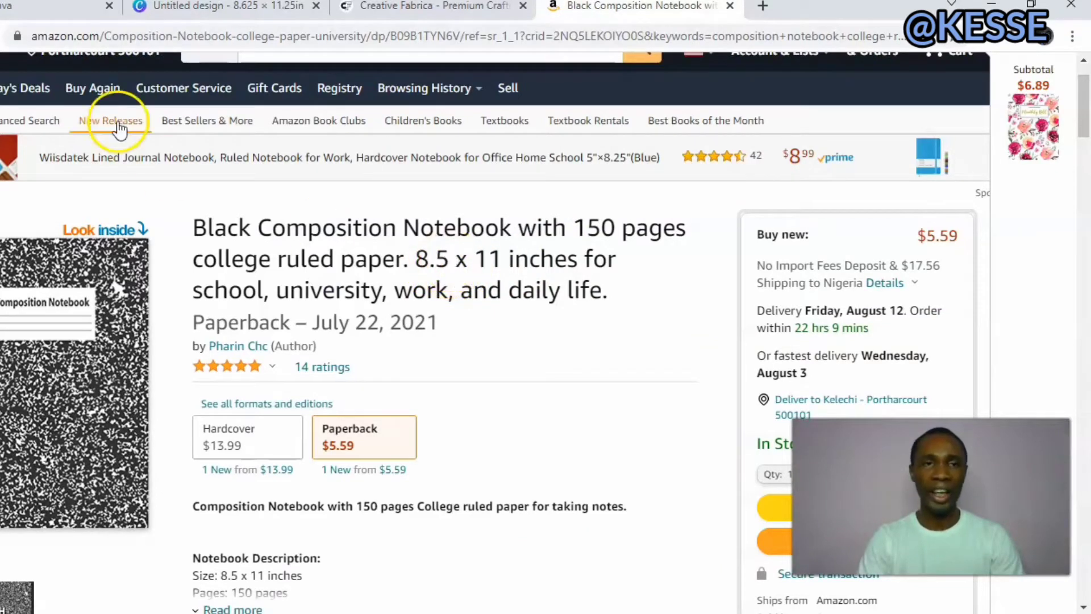
{"action": "left_click", "coordinate": [40, 7]}
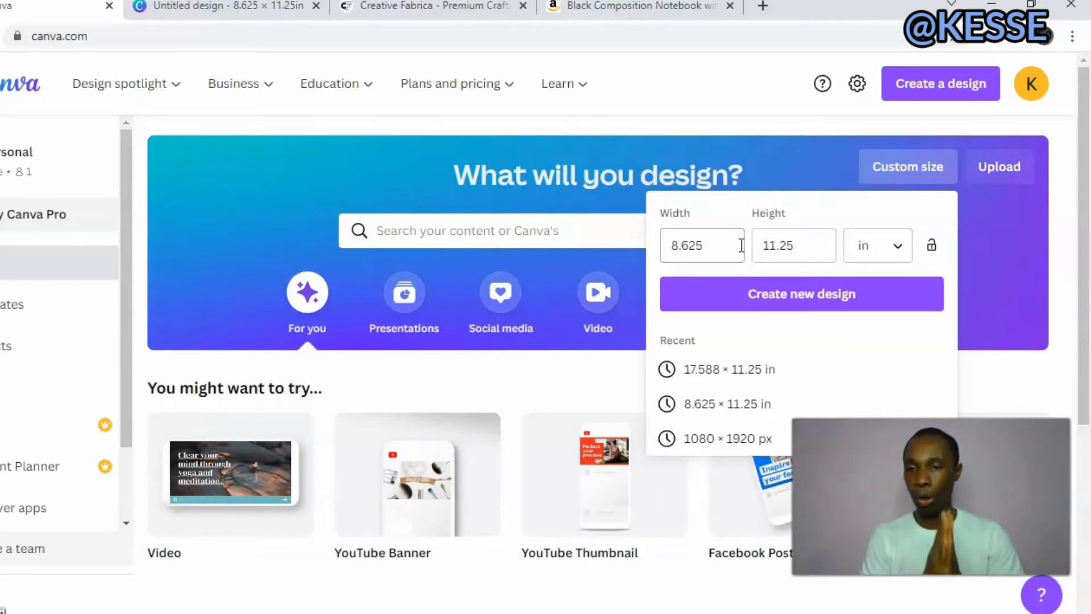
{"action": "left_click", "coordinate": [797, 301]}
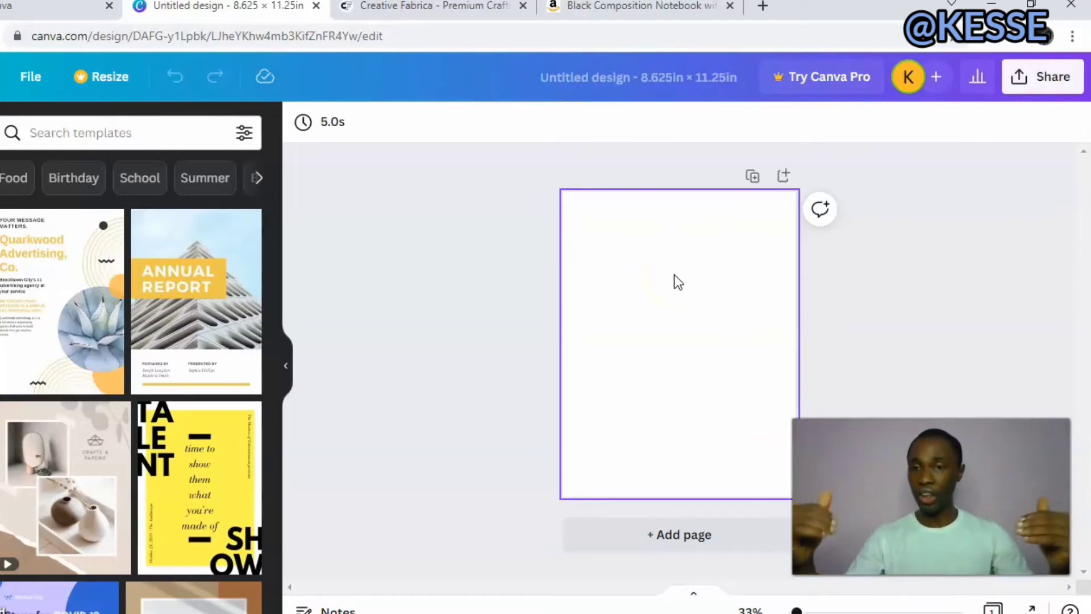
{"action": "left_click", "coordinate": [795, 306]}
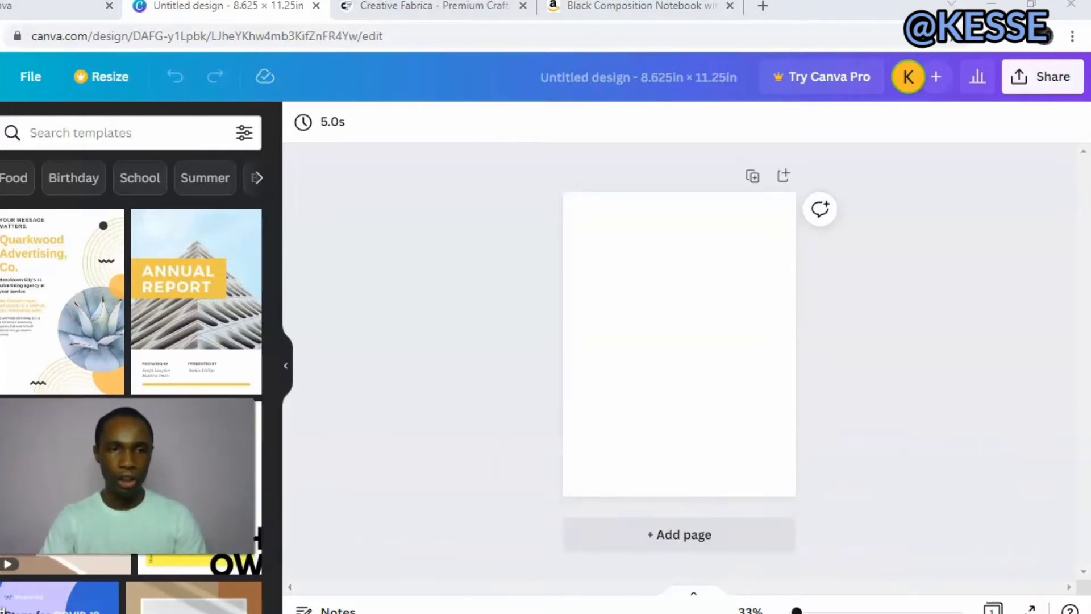
{"action": "left_click", "coordinate": [508, 361]}
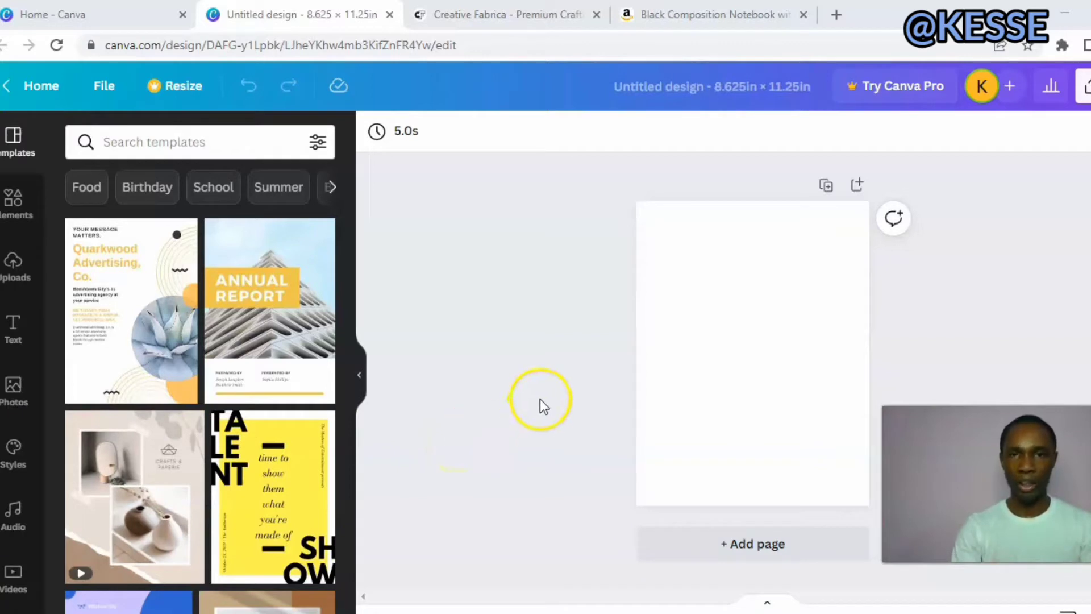
{"action": "left_click", "coordinate": [795, 336]}
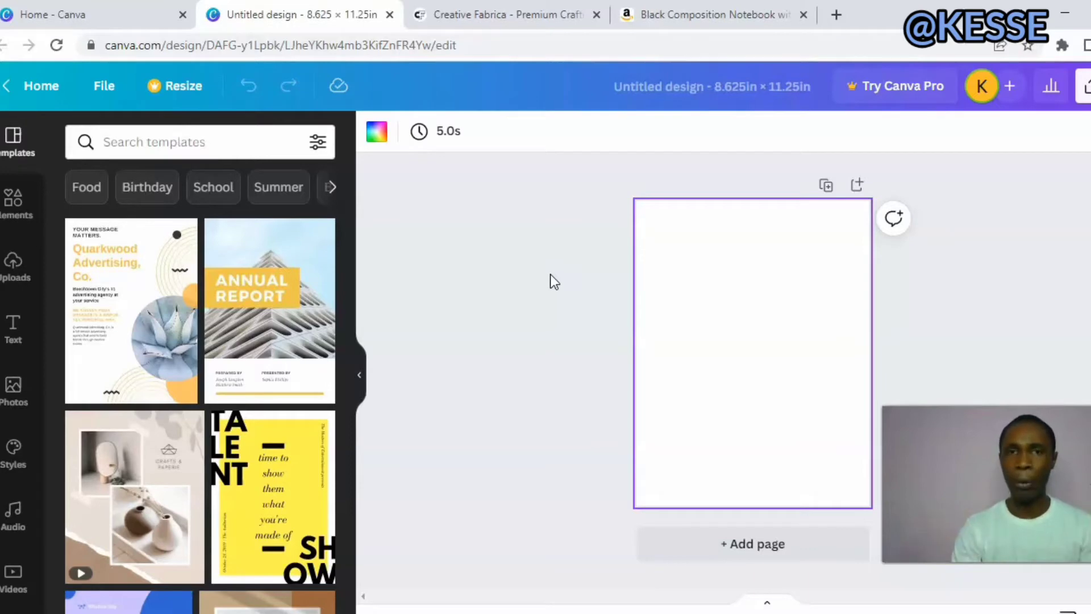
Review the lined interior page in the Amazon composition notebook's sample preview as a layout reference.
{"action": "left_click", "coordinate": [751, 11]}
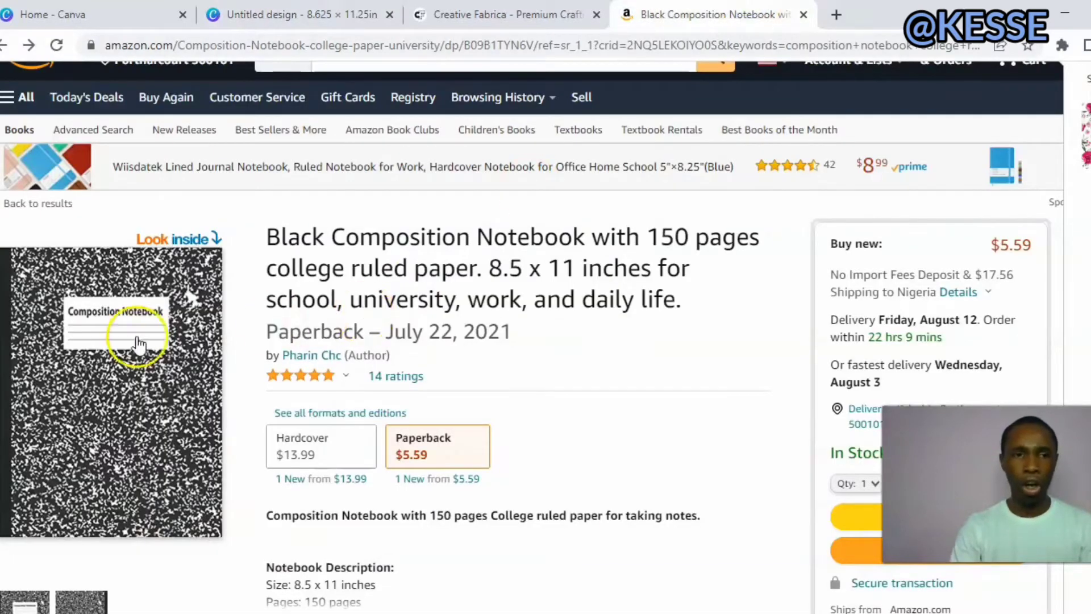
{"action": "left_click", "coordinate": [113, 341]}
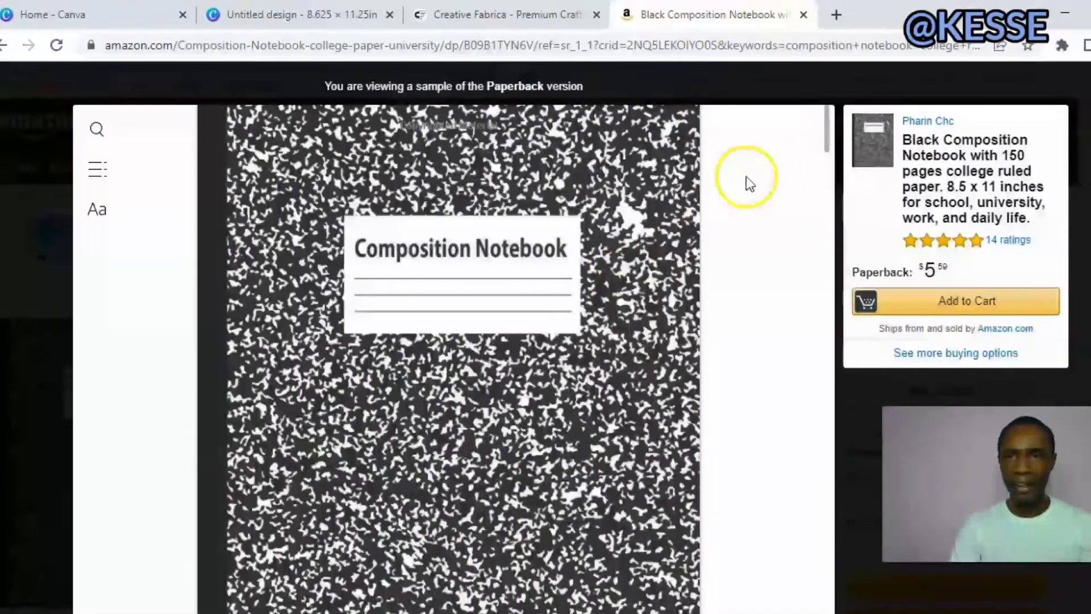
{"action": "left_click_drag", "start_coordinate": [827, 134], "coordinate": [829, 189]}
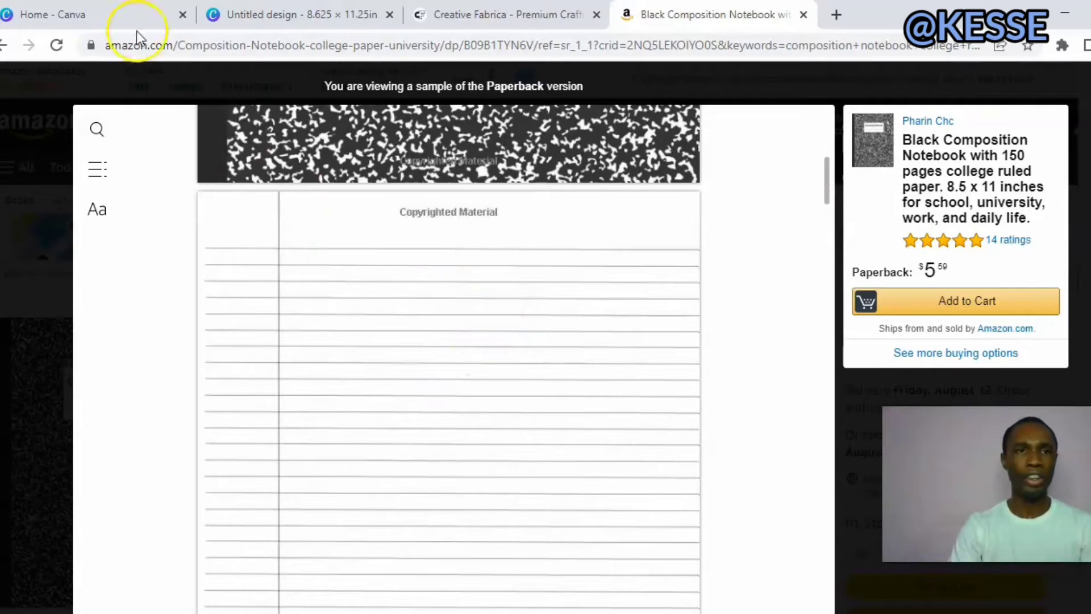
Back in the Canva design, add a straight line and place it across the full page width near the page's upper edge.
{"action": "left_click", "coordinate": [267, 17]}
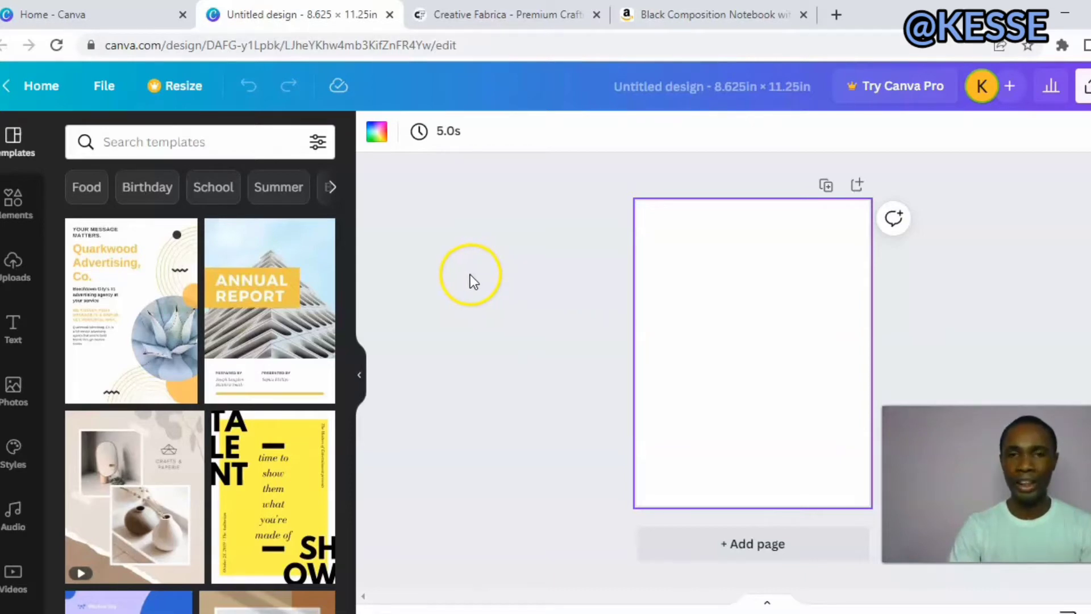
{"action": "left_click", "coordinate": [8, 216]}
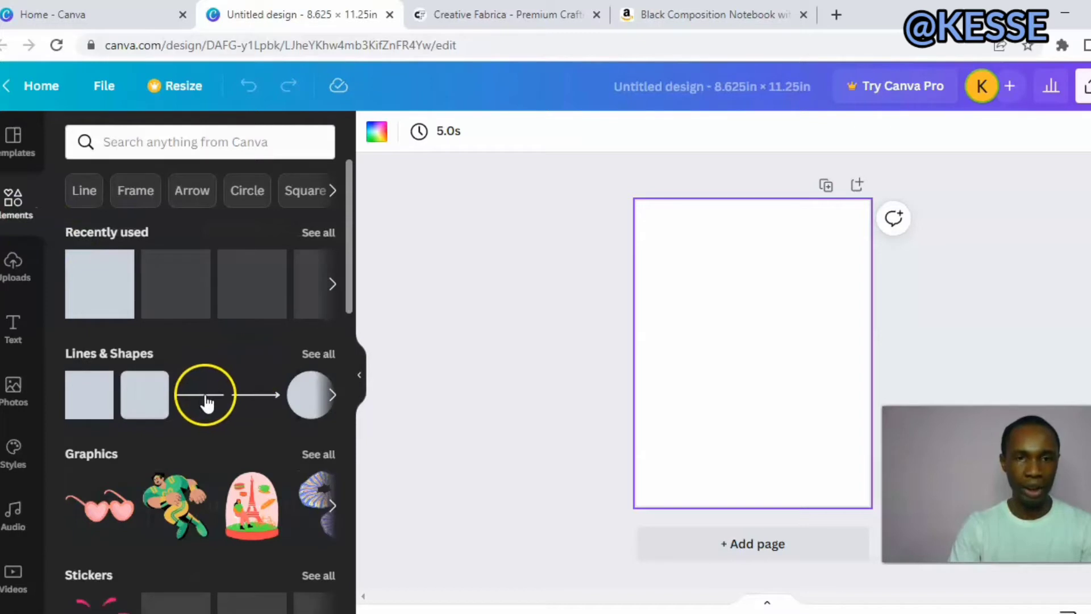
{"action": "left_click_drag", "start_coordinate": [206, 403], "coordinate": [597, 369]}
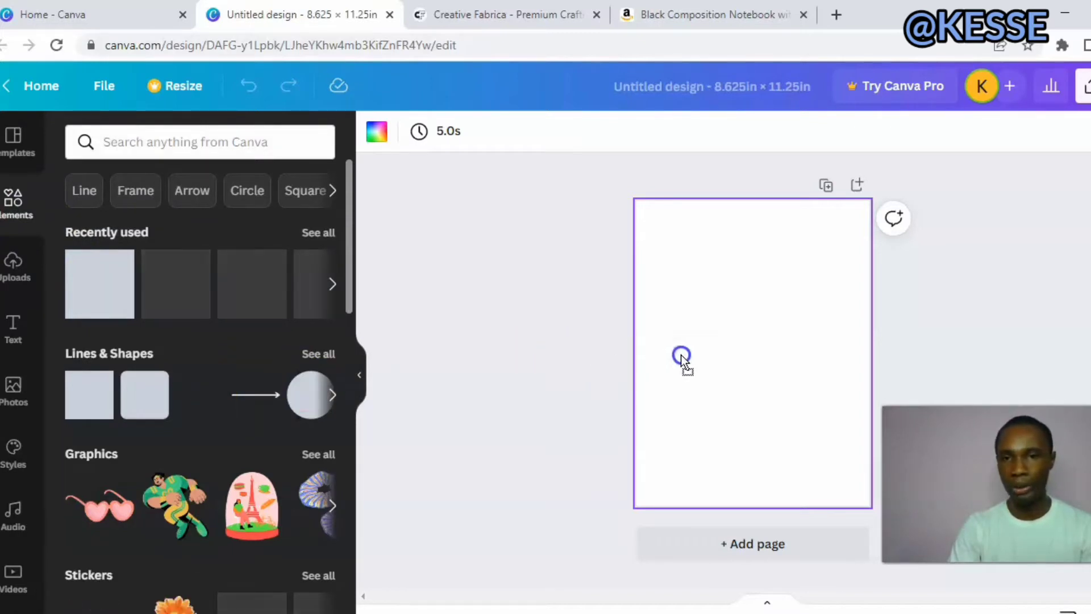
{"action": "left_click_drag", "start_coordinate": [680, 355], "coordinate": [682, 353]}
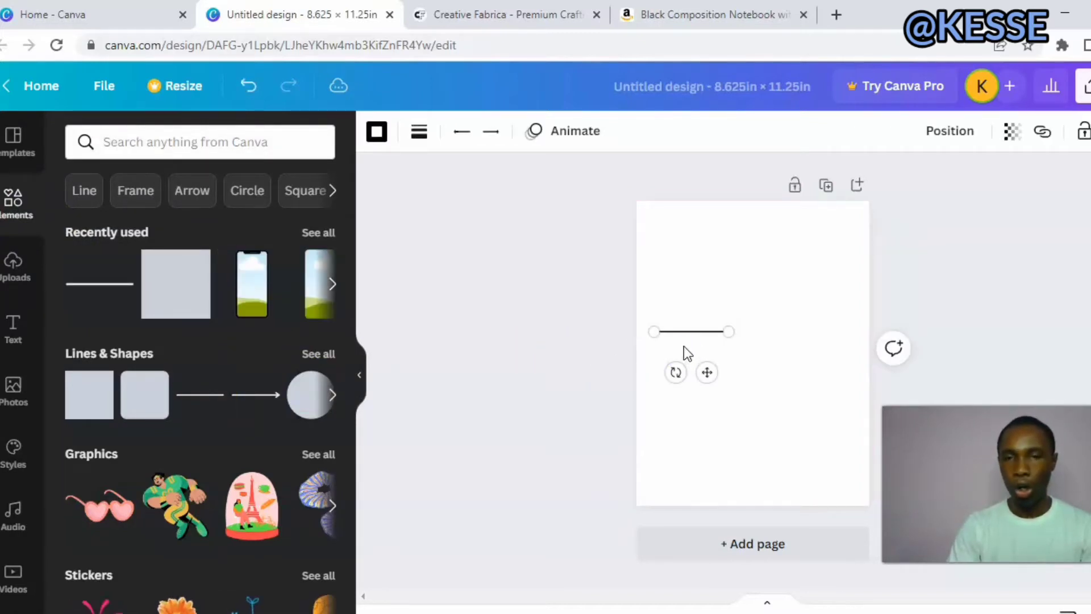
{"action": "left_click", "coordinate": [684, 346]}
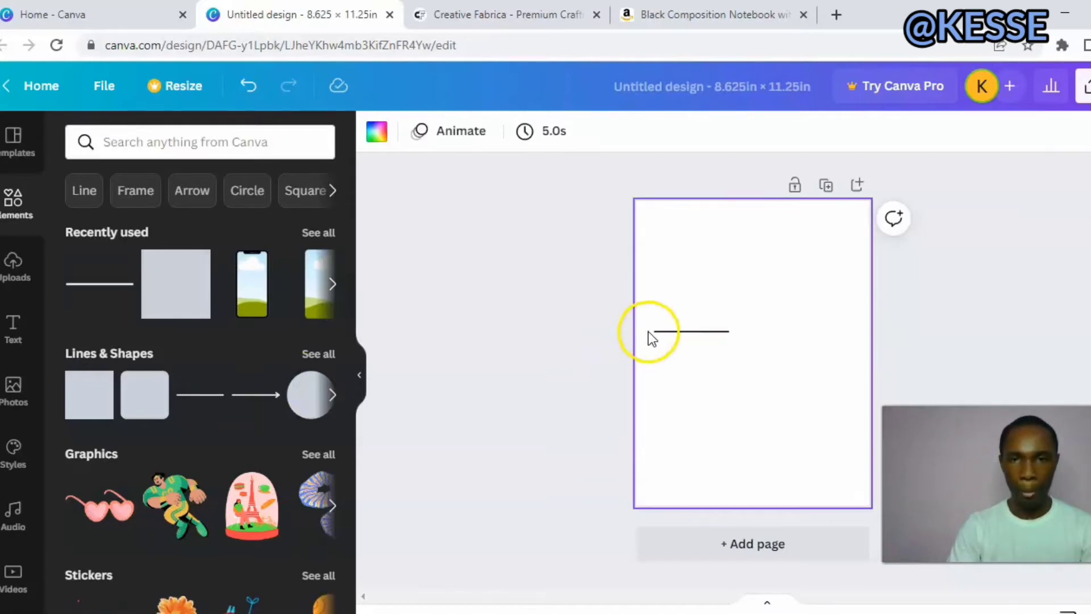
{"action": "left_click_drag", "start_coordinate": [685, 333], "coordinate": [684, 254]}
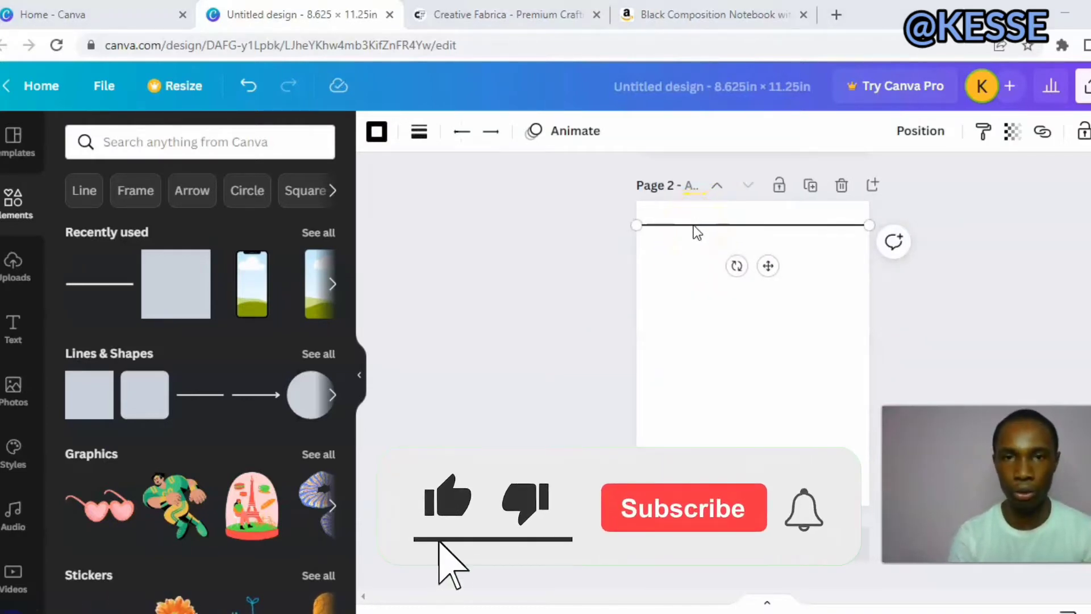
Set the horizontal line's weight to 2 and change its color to the medium gray default color.
{"action": "left_click", "coordinate": [415, 132]}
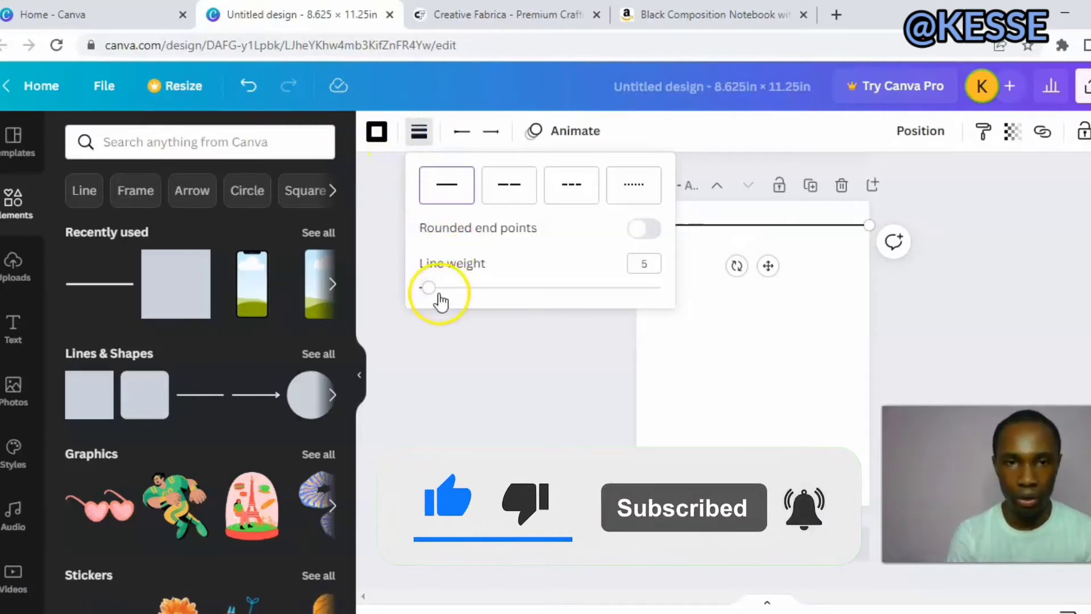
{"action": "left_click_drag", "start_coordinate": [429, 287], "coordinate": [423, 291]}
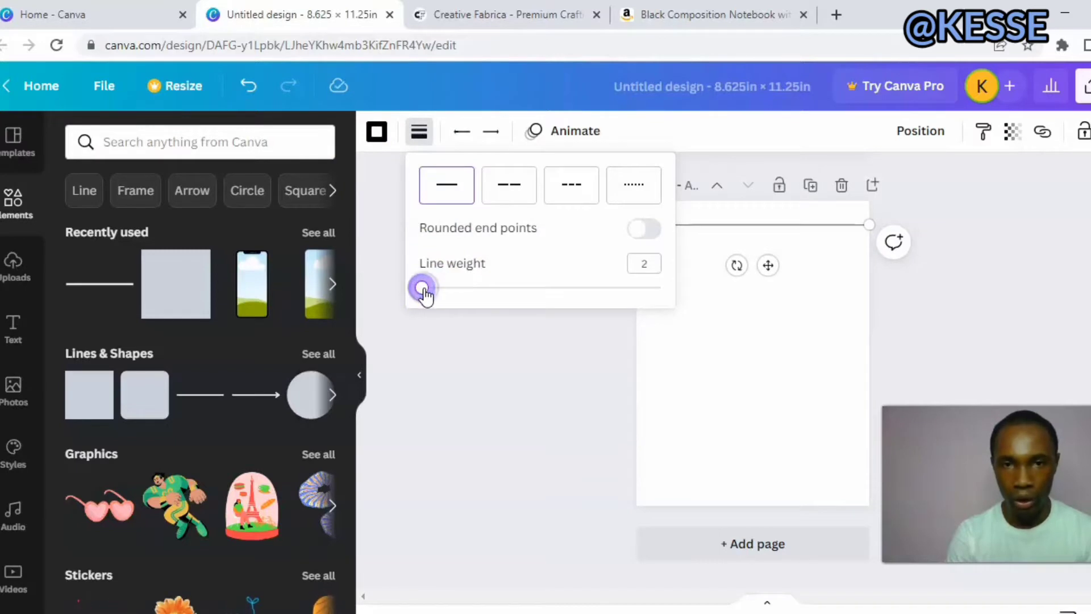
{"action": "left_click", "coordinate": [495, 365]}
{"action": "left_click", "coordinate": [708, 218]}
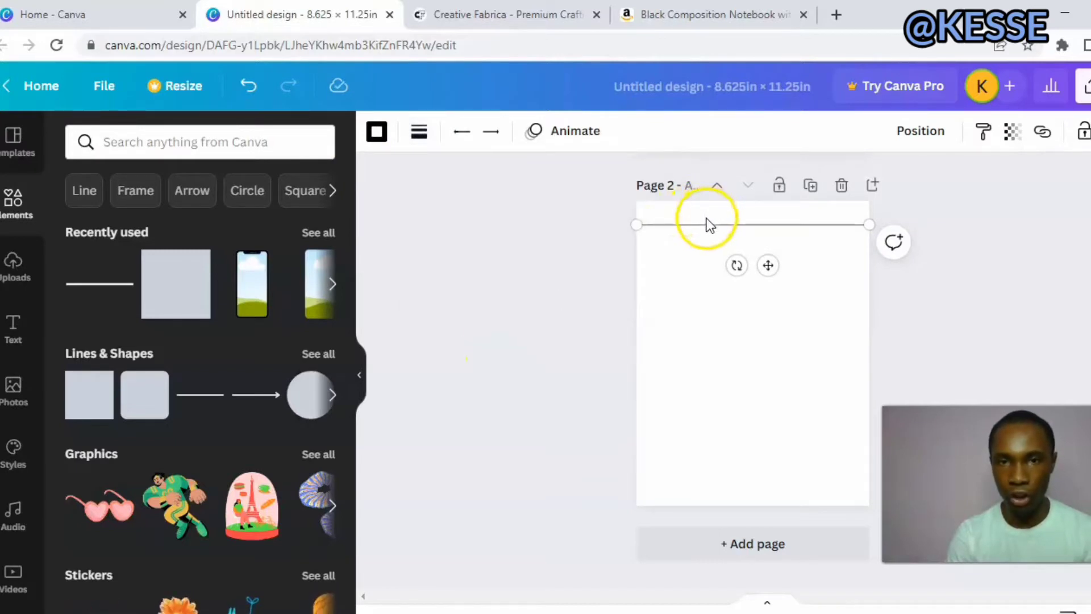
{"action": "left_click", "coordinate": [376, 131]}
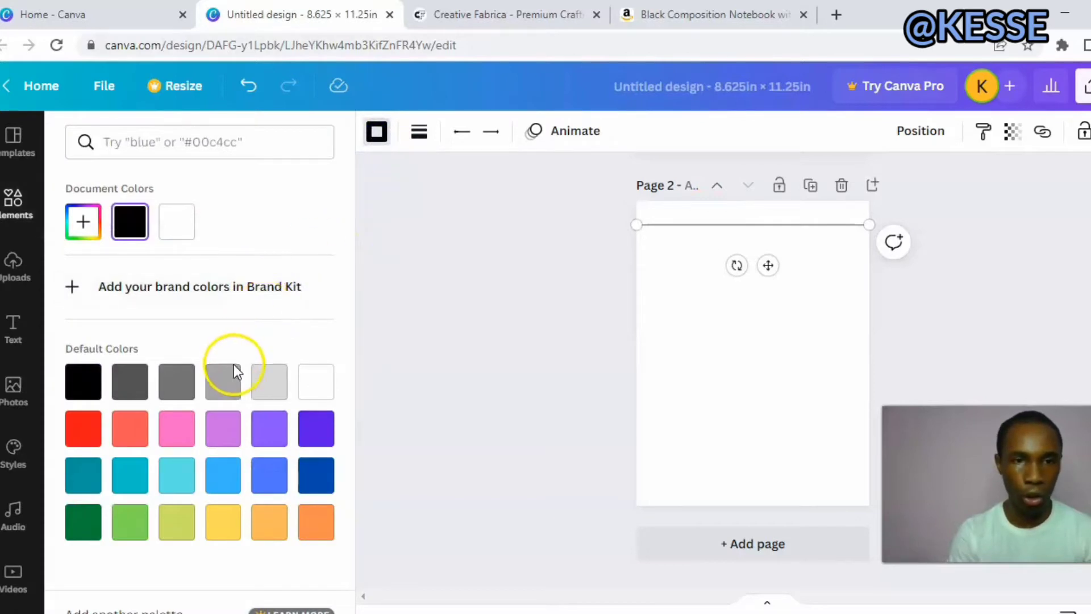
{"action": "left_click", "coordinate": [229, 370]}
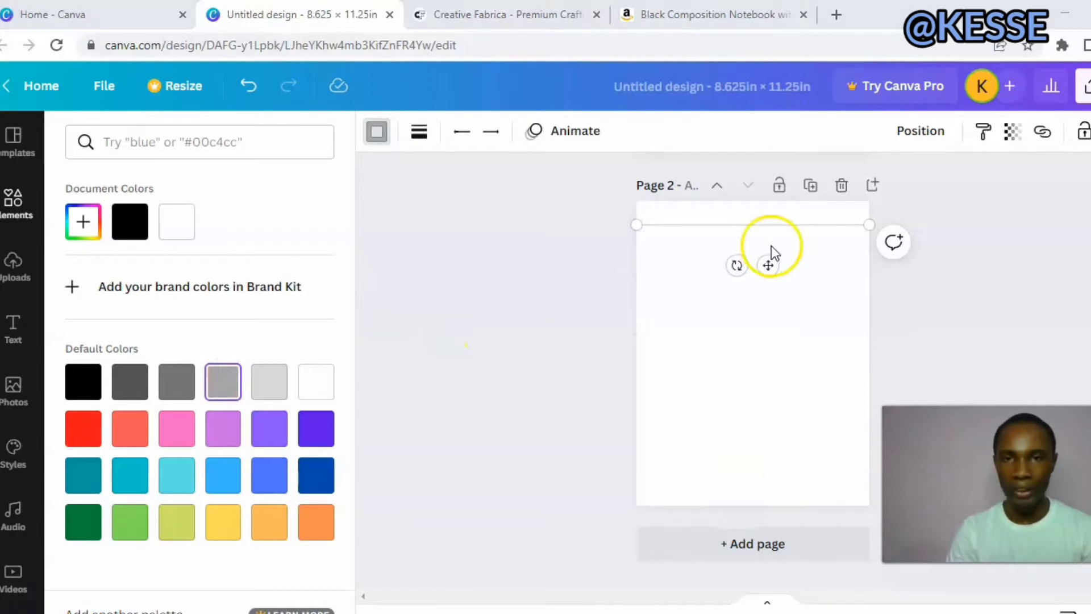
Duplicate the horizontal line and place the copy just below the original, aligned to the full page width.
{"action": "left_click", "coordinate": [710, 227]}
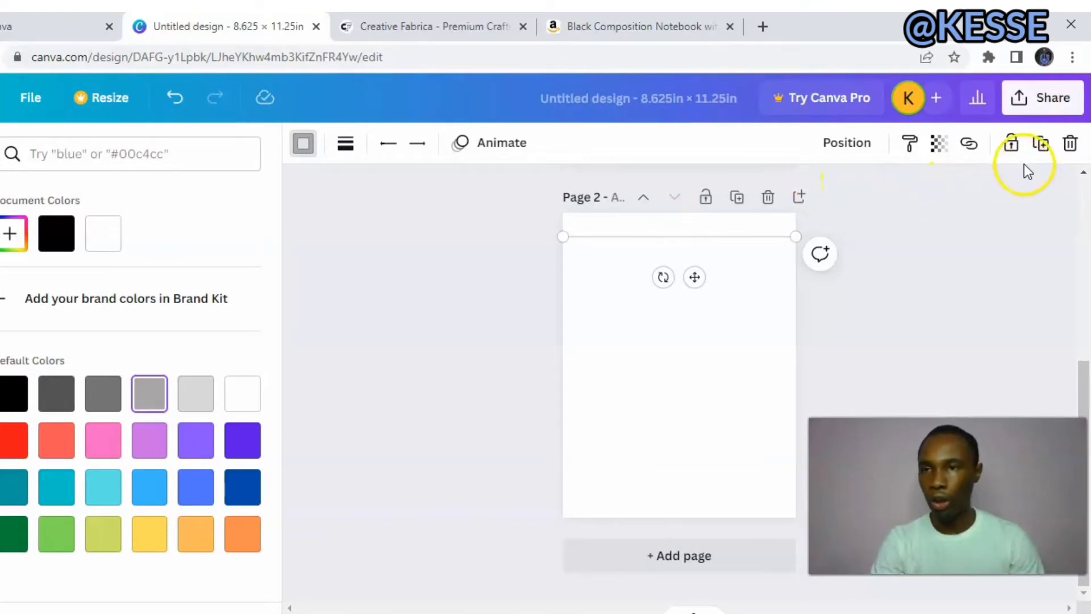
{"action": "left_click", "coordinate": [1042, 149]}
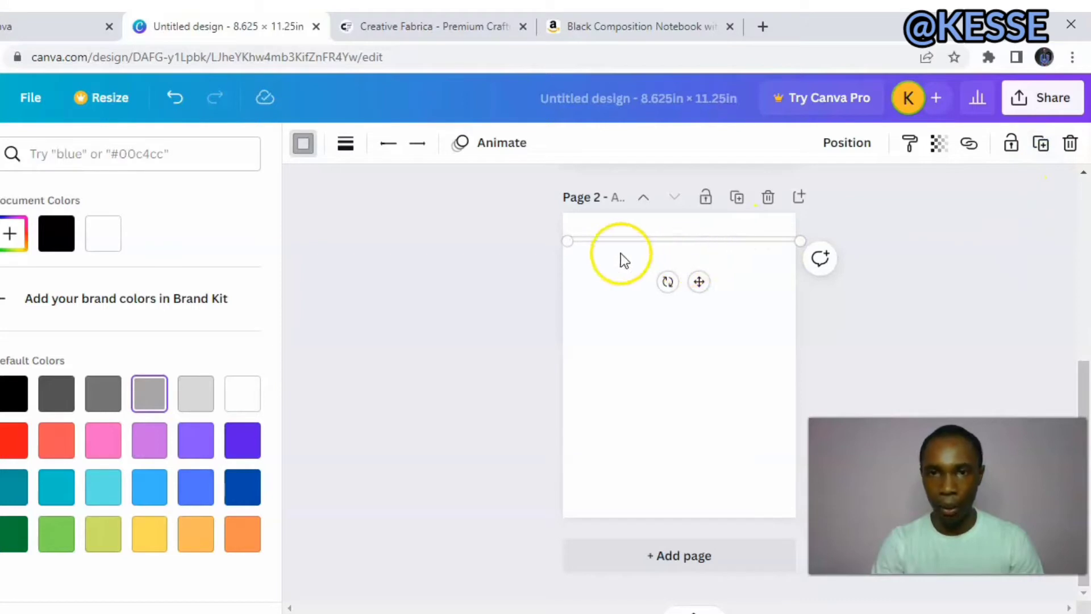
{"action": "left_click_drag", "start_coordinate": [632, 241], "coordinate": [627, 251]}
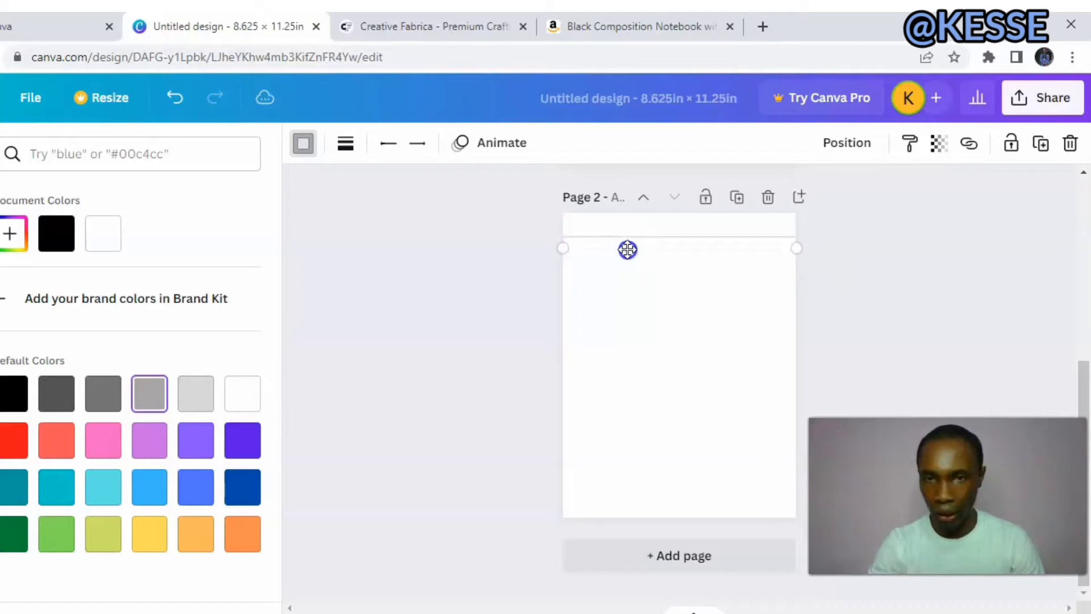
Fine-tune the copied line's vertical position so it sits one narrow ruling space beneath the first line.
{"action": "key", "text": "Up"}
{"action": "key", "text": "Up"}
{"action": "key", "text": "Up"}
{"action": "key", "text": "Up"}
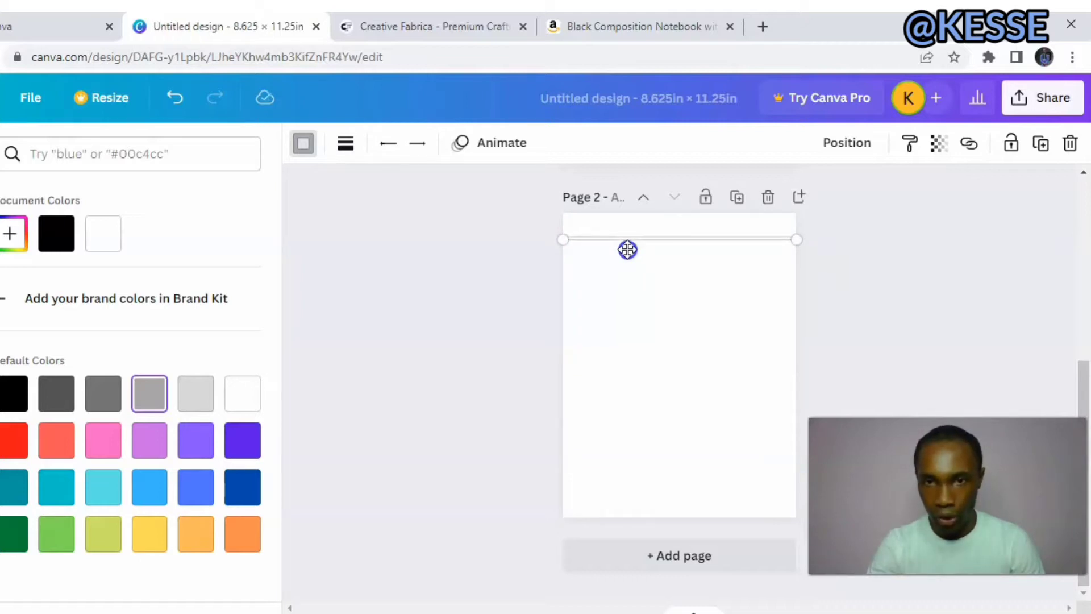
{"action": "key", "text": "Down"}
{"action": "key", "text": "Down"}
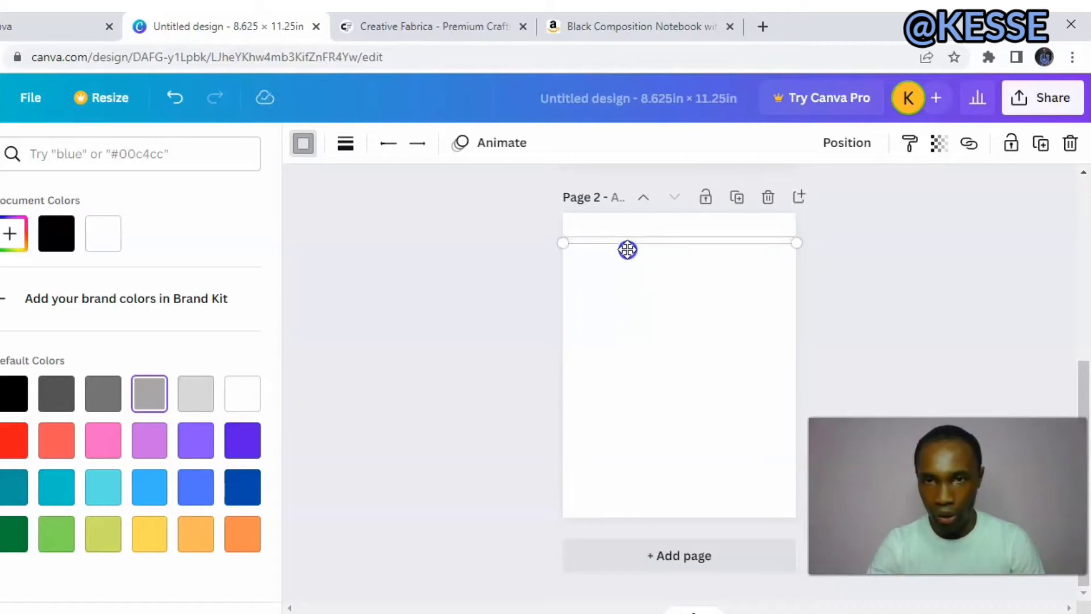
{"action": "key", "text": "Down"}
{"action": "key", "text": "Down"}
{"action": "key", "text": "Down"}
{"action": "key", "text": "Down"}
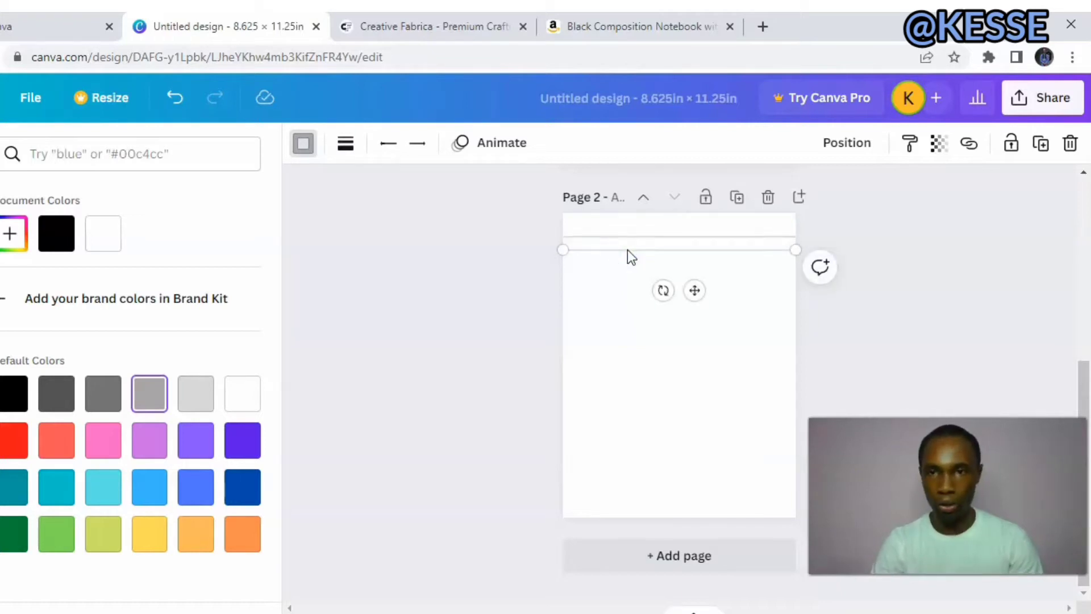
{"action": "left_click", "coordinate": [628, 250]}
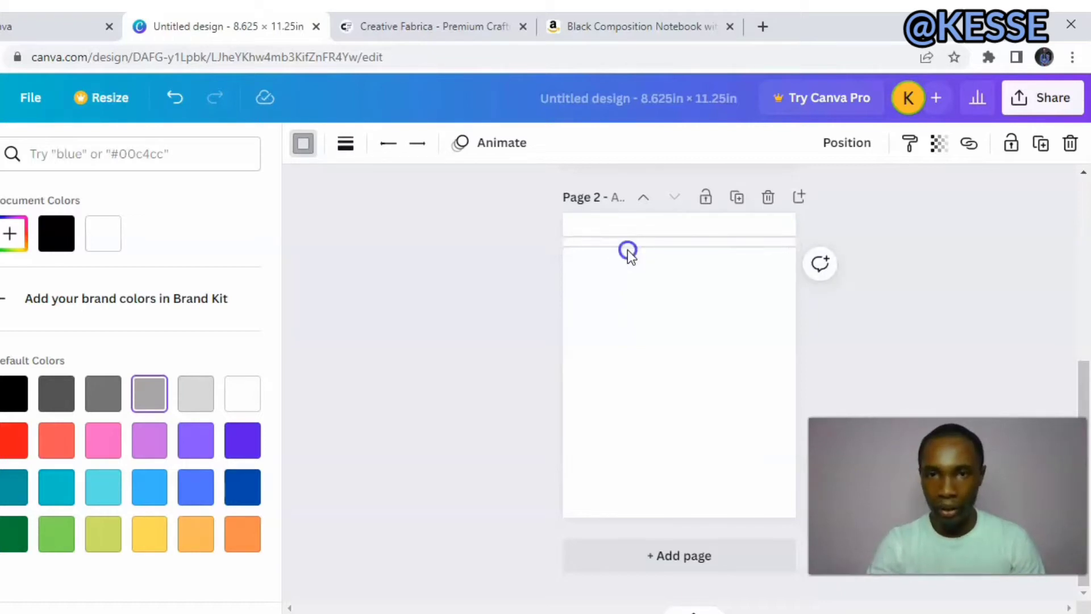
{"action": "key", "text": "Up"}
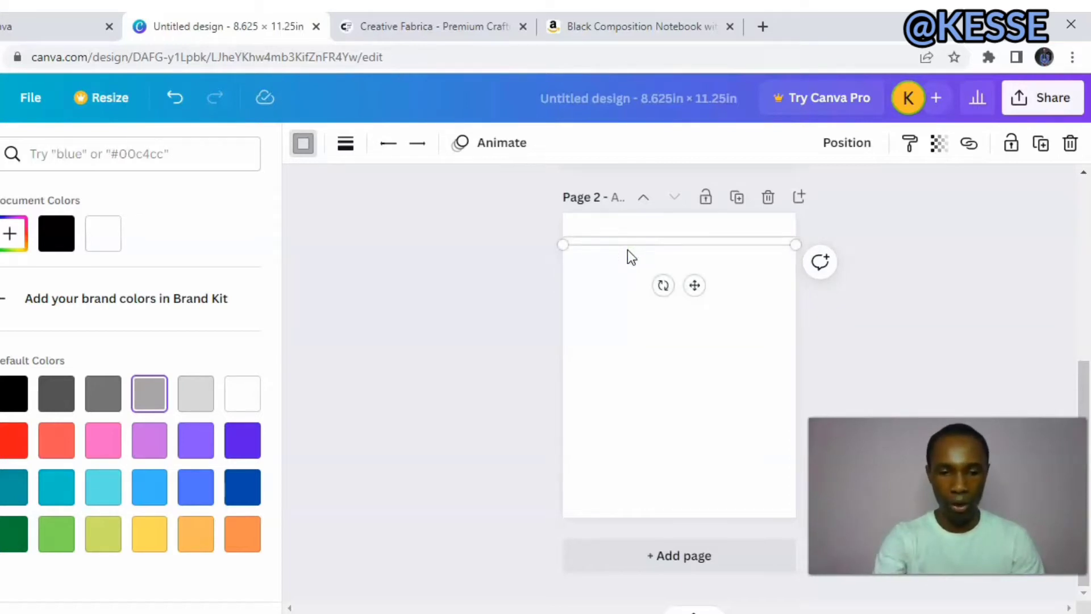
Repeat the line duplication at the same spacing until the ruled lines cover about two-thirds of the page height.
{"action": "key", "text": "ctrl+d"}
{"action": "key", "text": "ctrl+d"}
{"action": "key", "text": "ctrl+d"}
{"action": "key", "text": "ctrl+d"}
{"action": "key", "text": "ctrl+d"}
{"action": "key", "text": "ctrl+d"}
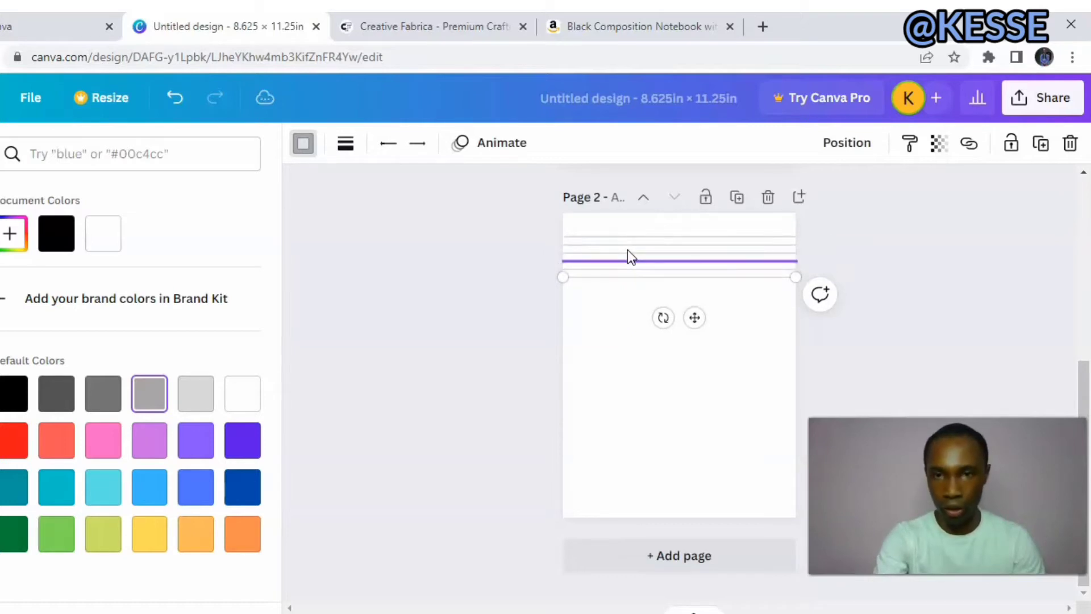
{"action": "key", "text": "ctrl+d"}
{"action": "key", "text": "ctrl+d"}
{"action": "key", "text": "ctrl+d"}
{"action": "key", "text": "ctrl+d"}
{"action": "key", "text": "ctrl+d"}
{"action": "key", "text": "ctrl+d"}
{"action": "key", "text": "ctrl+d"}
{"action": "key", "text": "ctrl+d"}
{"action": "key", "text": "ctrl+d"}
{"action": "key", "text": "ctrl+d"}
{"action": "key", "text": "ctrl+d"}
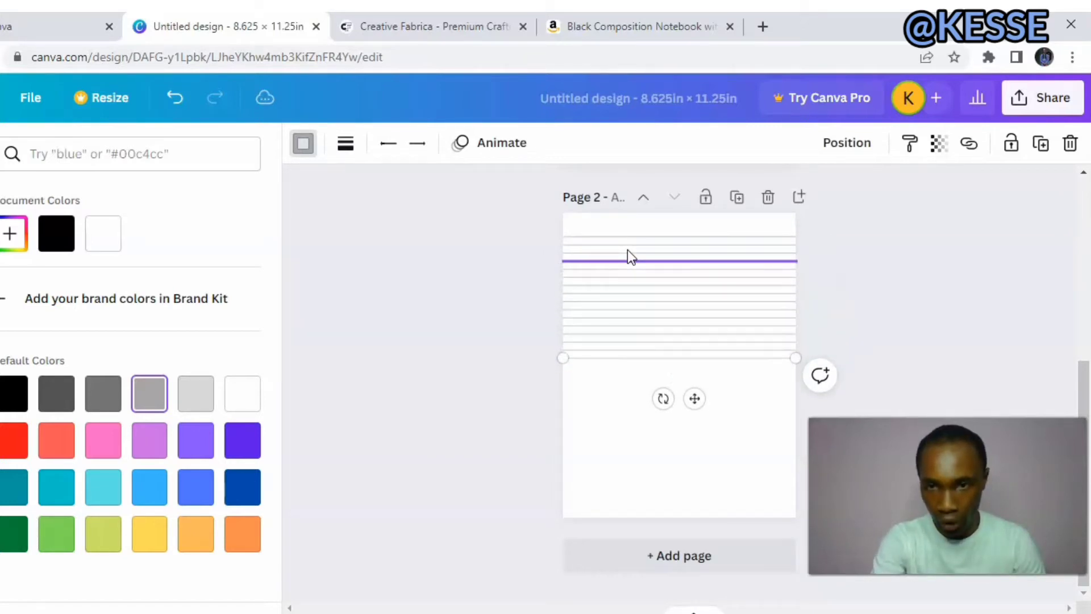
{"action": "key", "text": "ctrl+d"}
{"action": "key", "text": "ctrl+d"}
{"action": "key", "text": "ctrl+d"}
{"action": "key", "text": "ctrl+d"}
{"action": "key", "text": "ctrl+d"}
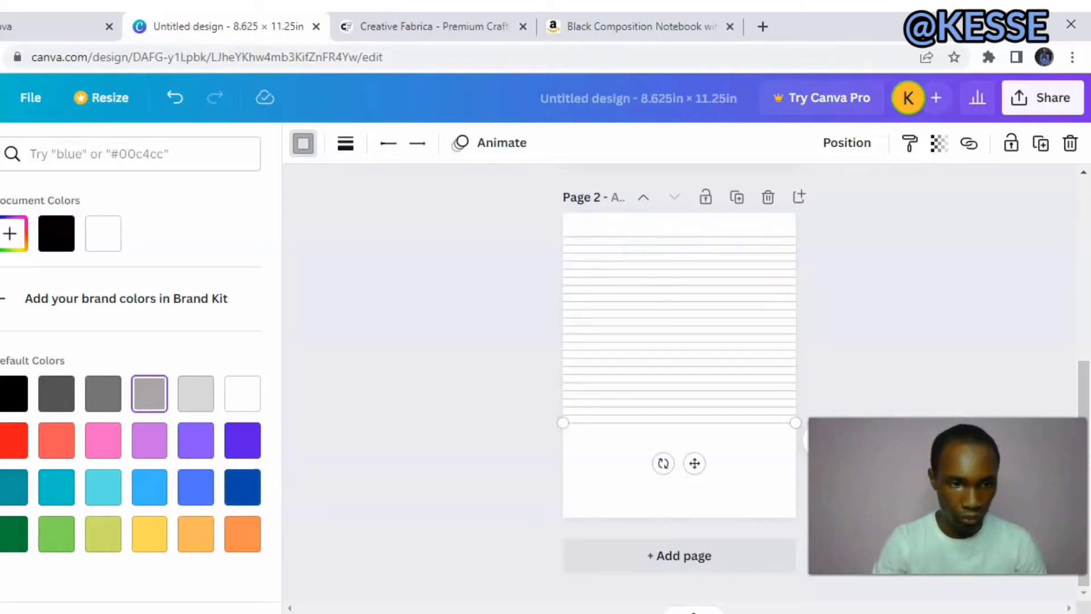
{"action": "left_click", "coordinate": [516, 280]}
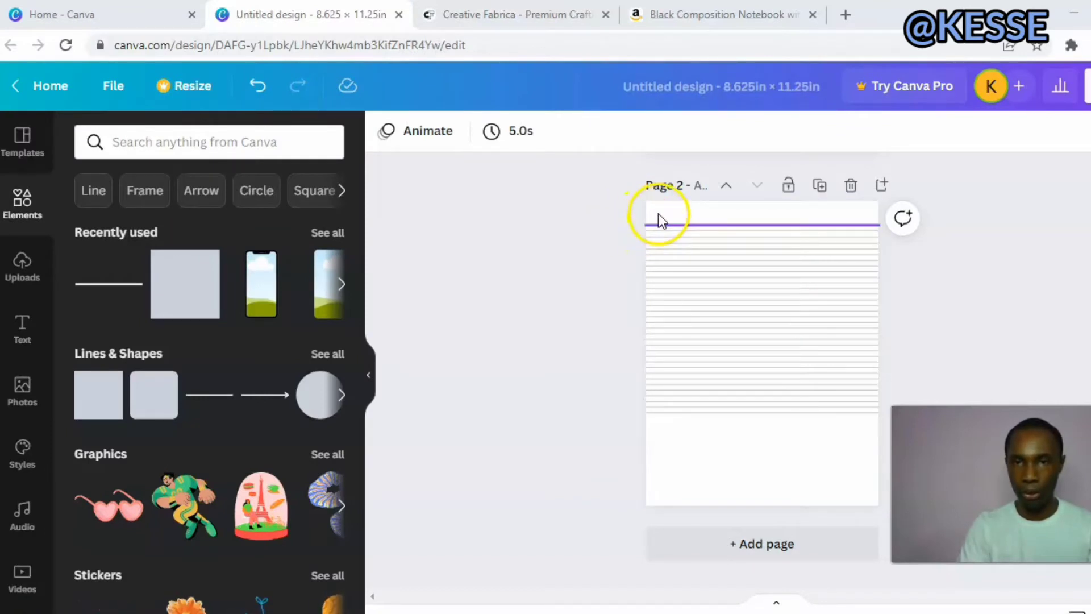
Move one of the uppermost lines down near the page's bottom edge and space all the lines evenly vertically.
{"action": "left_click_drag", "start_coordinate": [669, 221], "coordinate": [677, 470]}
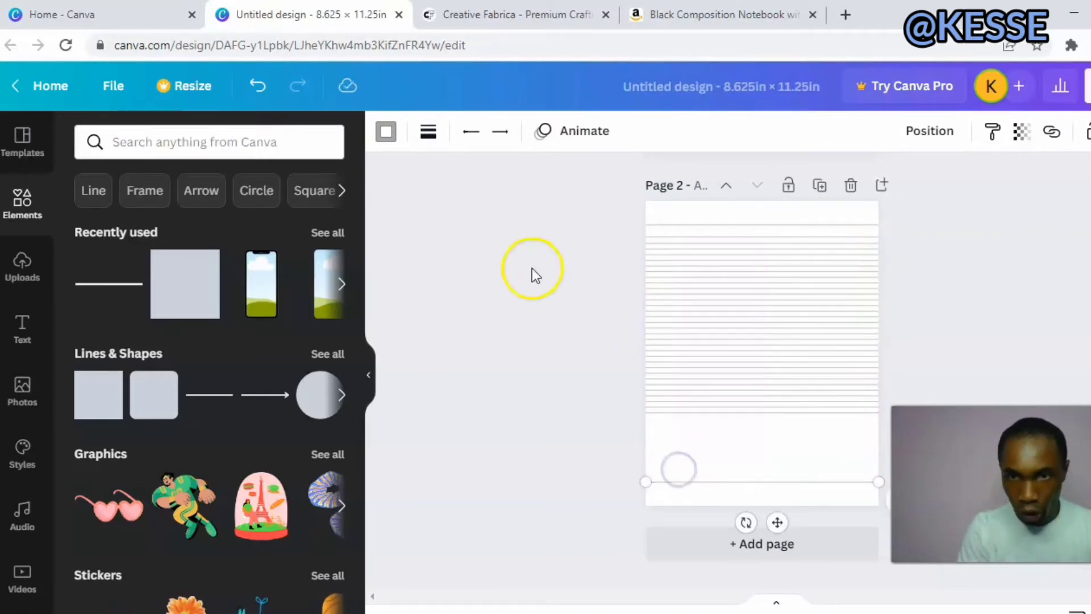
{"action": "left_click_drag", "start_coordinate": [638, 209], "coordinate": [885, 493]}
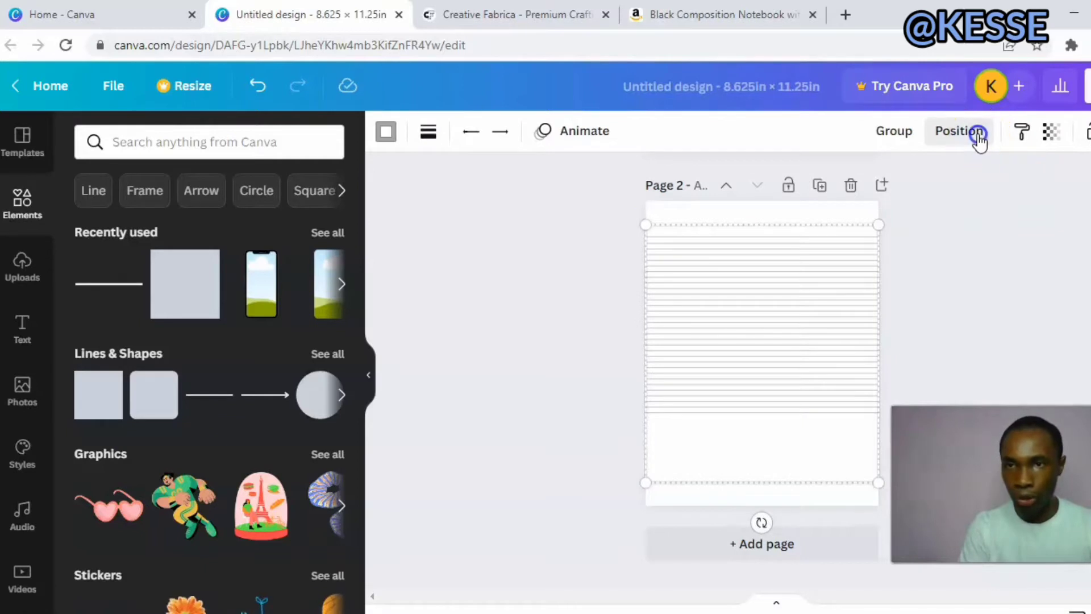
{"action": "left_click", "coordinate": [976, 138]}
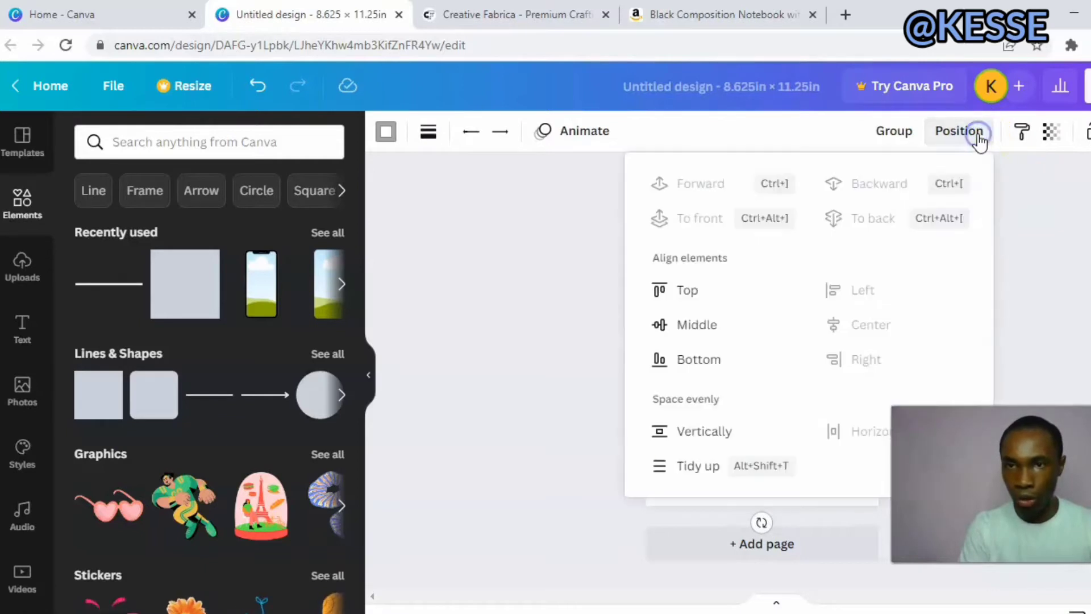
{"action": "left_click", "coordinate": [706, 430]}
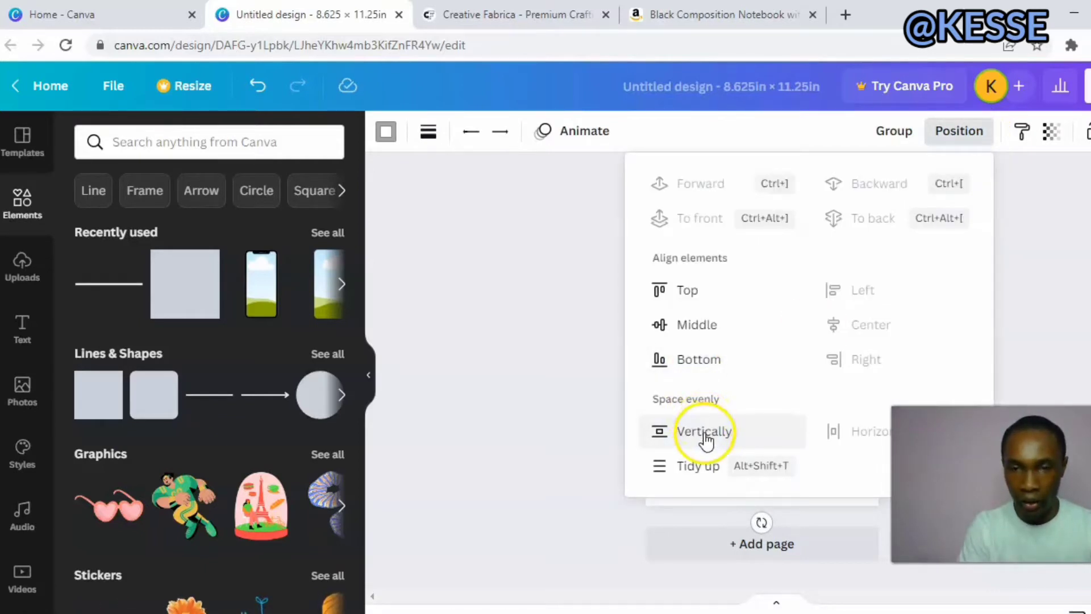
{"action": "left_click", "coordinate": [588, 403]}
{"action": "left_click", "coordinate": [599, 395]}
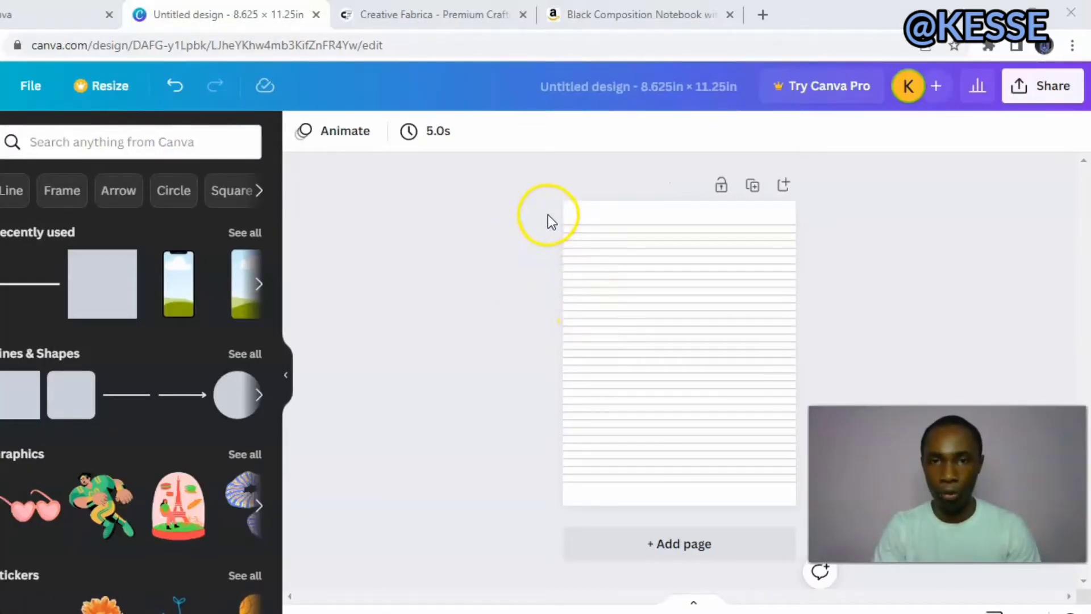
Select all the ruled lines on the page and lock them in place.
{"action": "left_click_drag", "start_coordinate": [547, 214], "coordinate": [800, 487]}
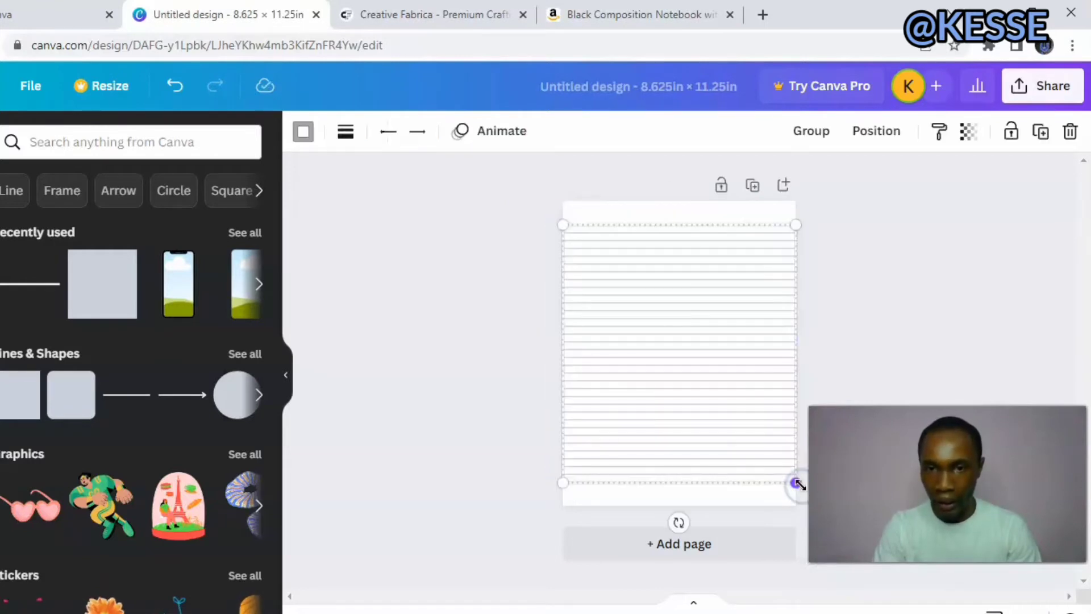
{"action": "left_click", "coordinate": [1011, 136]}
{"action": "left_click", "coordinate": [933, 257]}
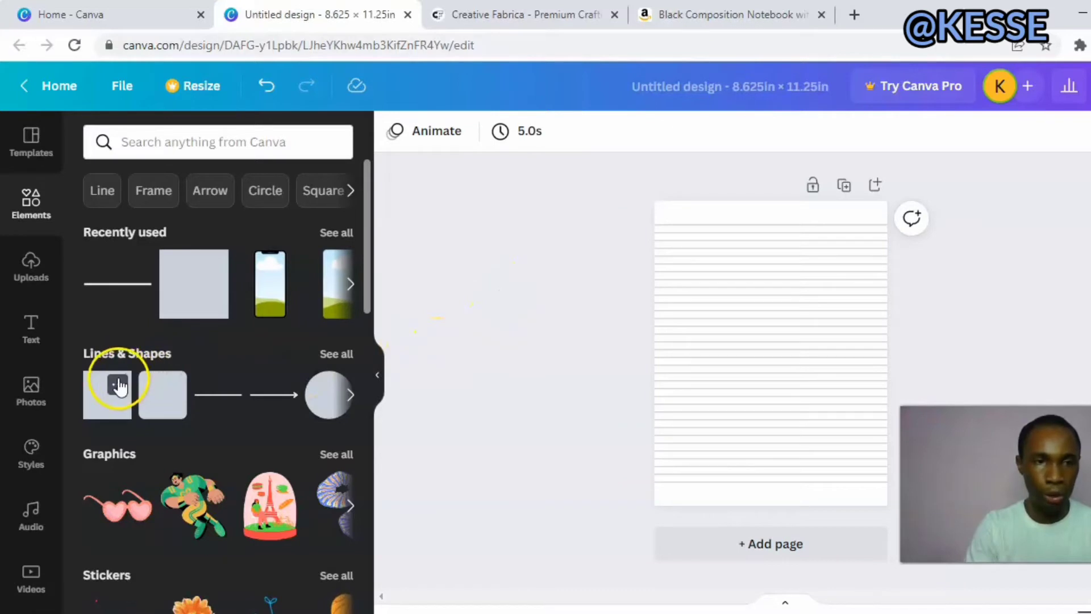
Add a square shape to the page and reshape it into a narrow upright rectangle over the ruled lines' left part.
{"action": "left_click_drag", "start_coordinate": [106, 400], "coordinate": [711, 352]}
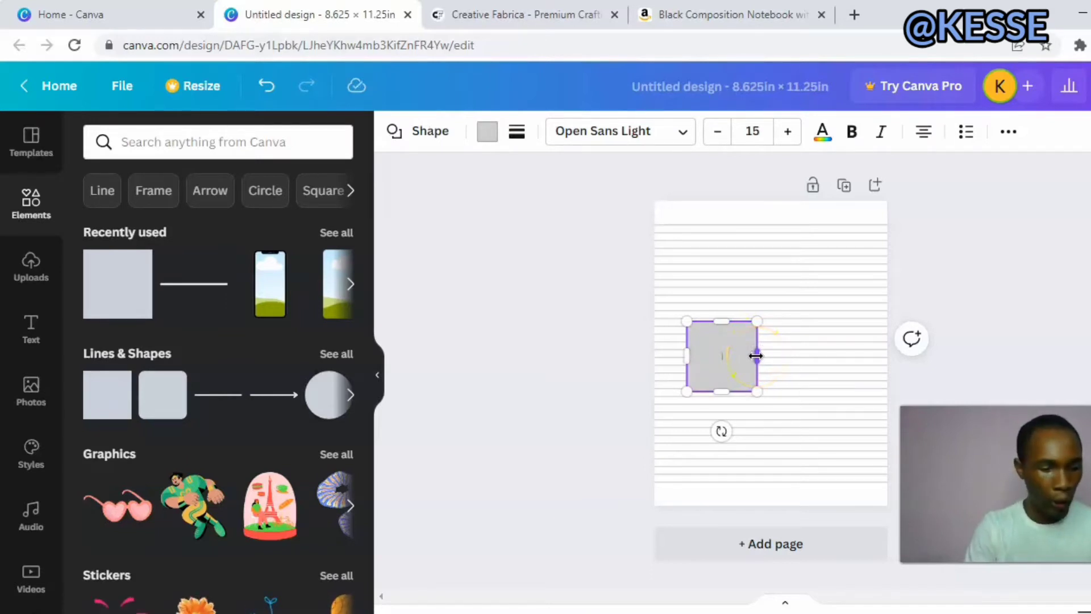
{"action": "left_click_drag", "start_coordinate": [748, 356], "coordinate": [702, 446]}
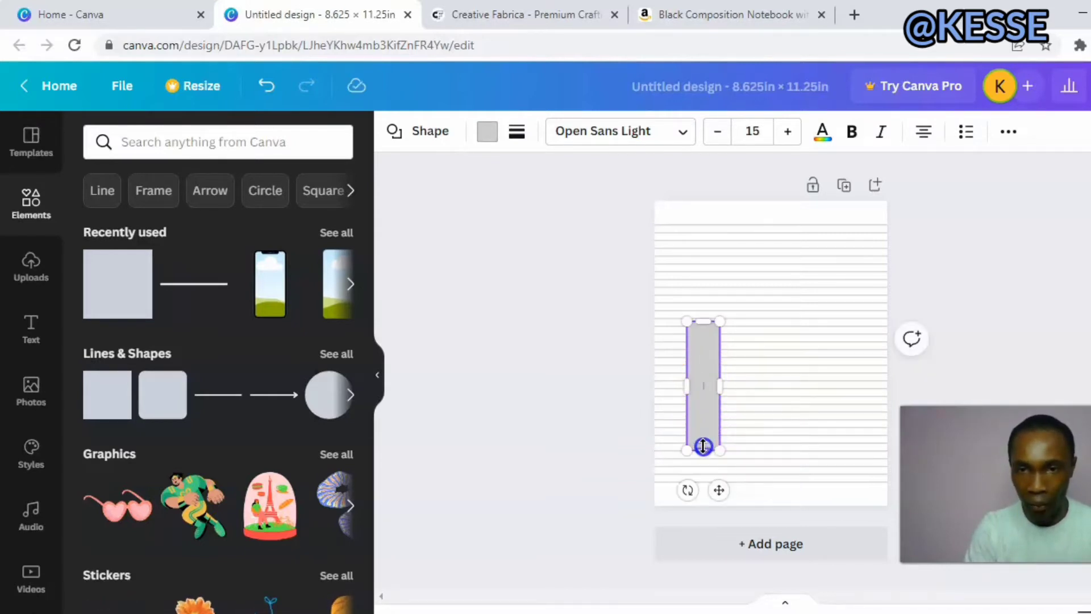
{"action": "left_click", "coordinate": [609, 425]}
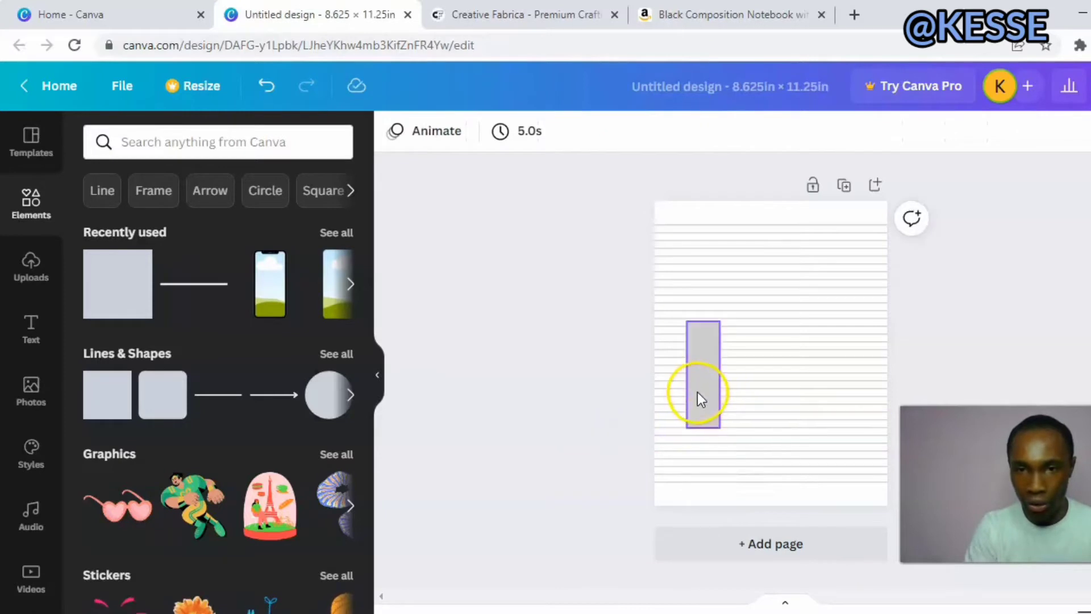
{"action": "left_click_drag", "start_coordinate": [697, 391], "coordinate": [691, 339]}
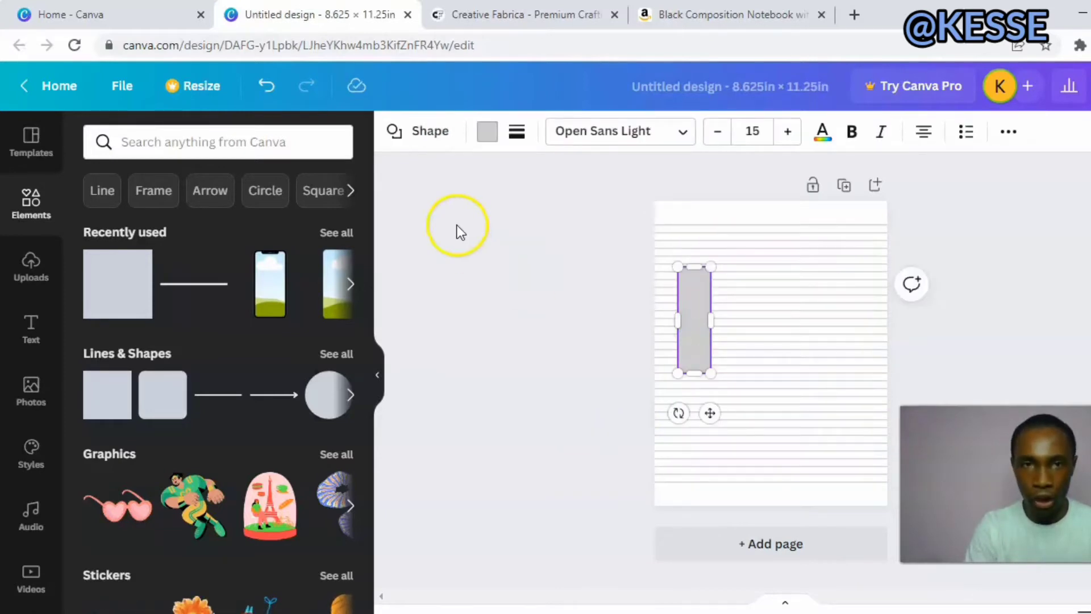
Color the rectangle with the bright red default color, place it flush against the page's left edge and stretch it taller.
{"action": "left_click", "coordinate": [487, 132]}
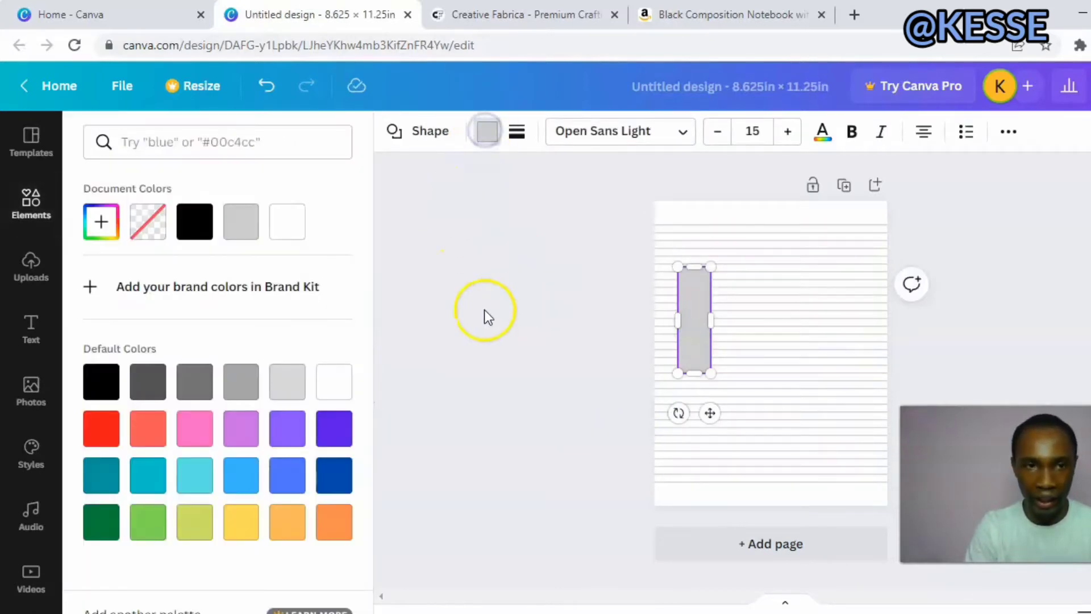
{"action": "left_click", "coordinate": [93, 422]}
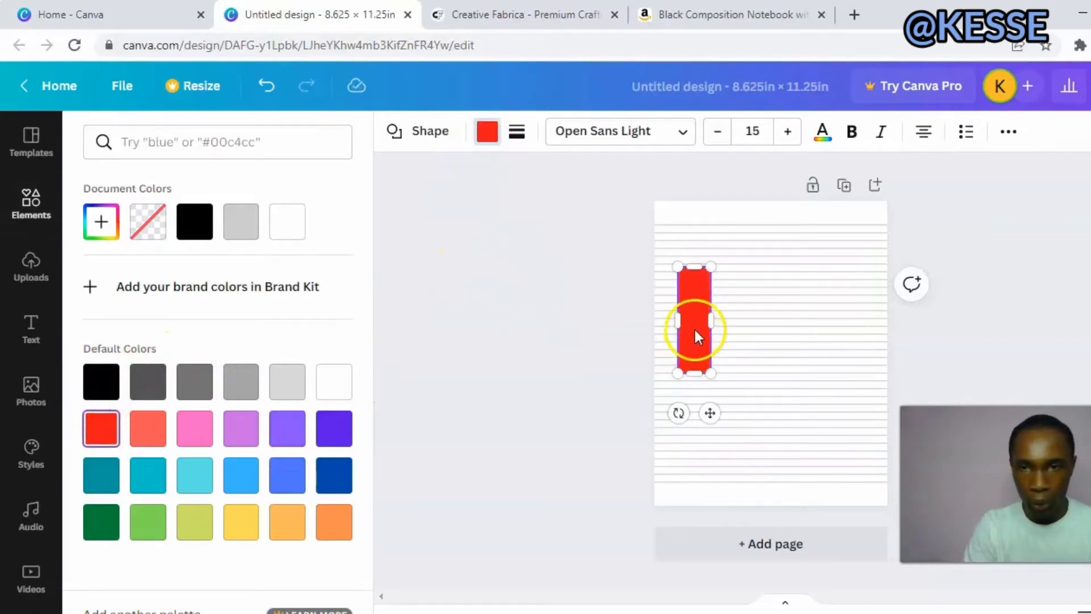
{"action": "left_click_drag", "start_coordinate": [694, 321], "coordinate": [669, 312]}
{"action": "left_click_drag", "start_coordinate": [671, 365], "coordinate": [675, 395]}
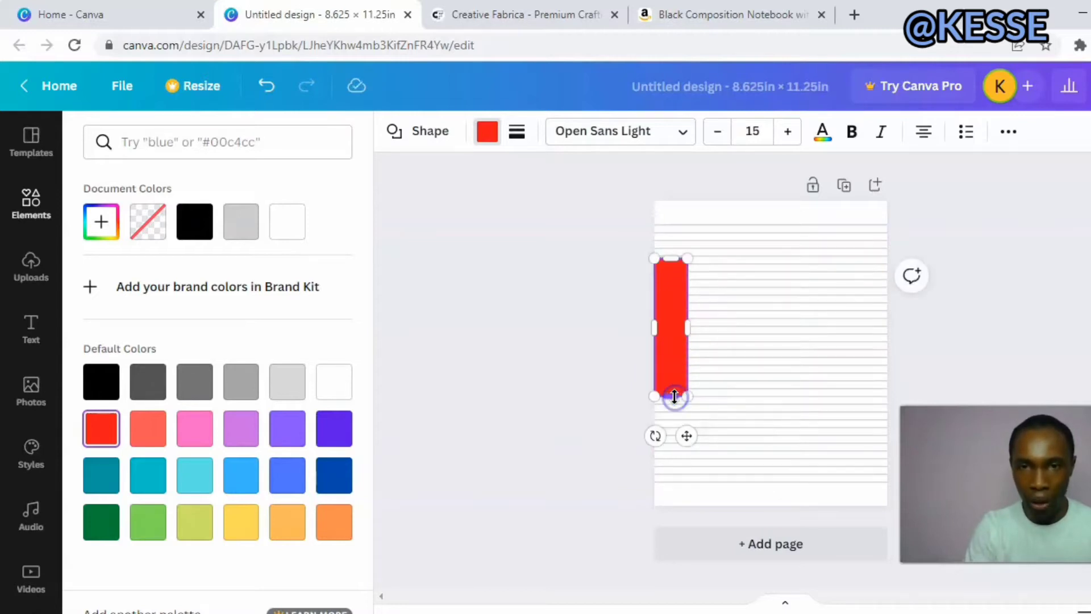
{"action": "left_click", "coordinate": [618, 381]}
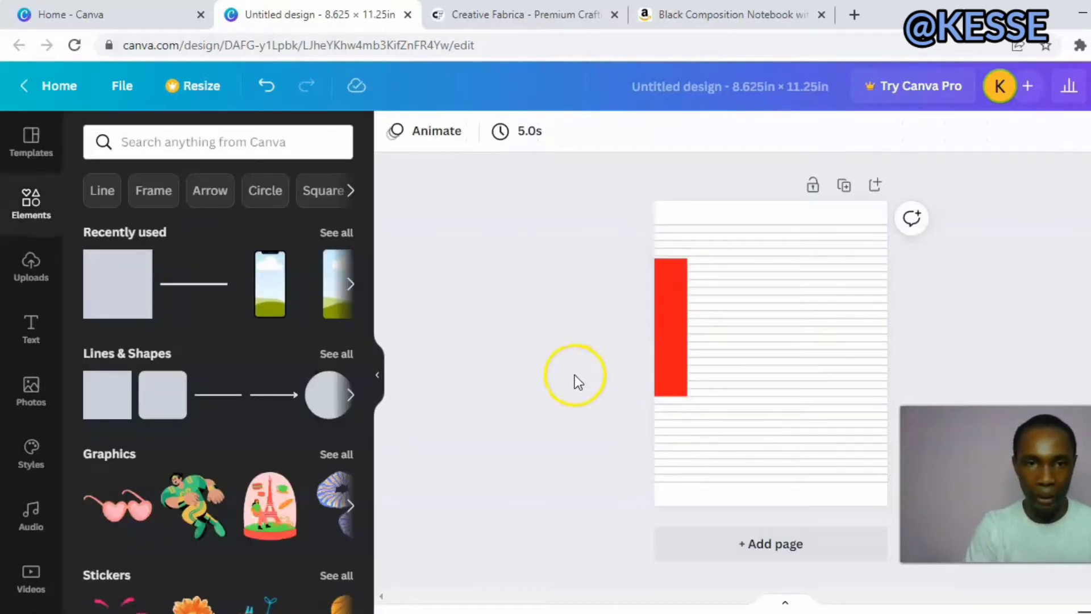
Add another straight line to the page, color it Black #000000 and reduce its line weight.
{"action": "left_click", "coordinate": [231, 395]}
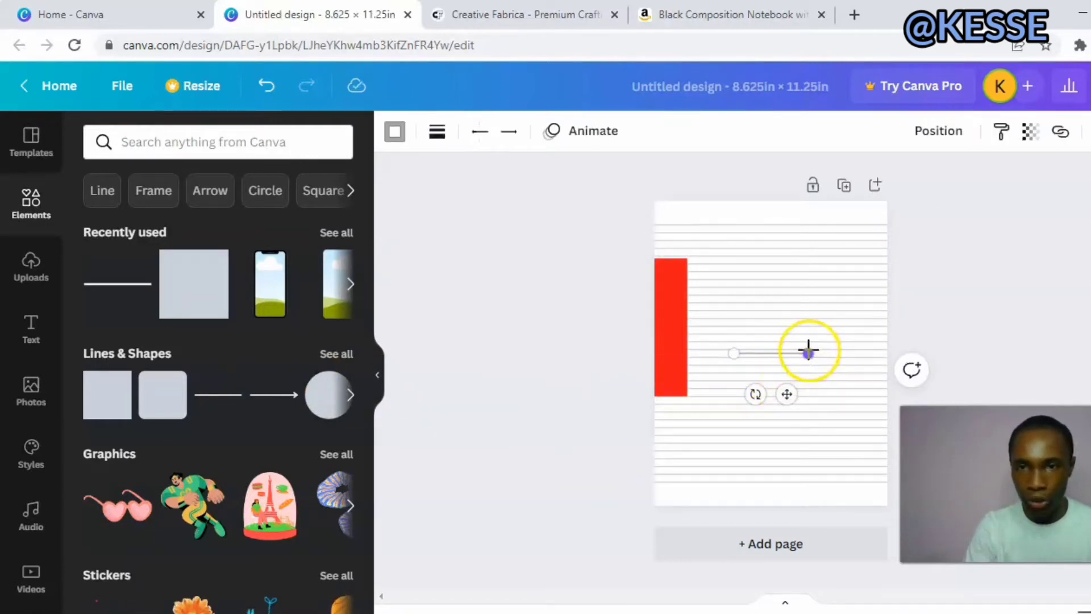
{"action": "left_click", "coordinate": [393, 129]}
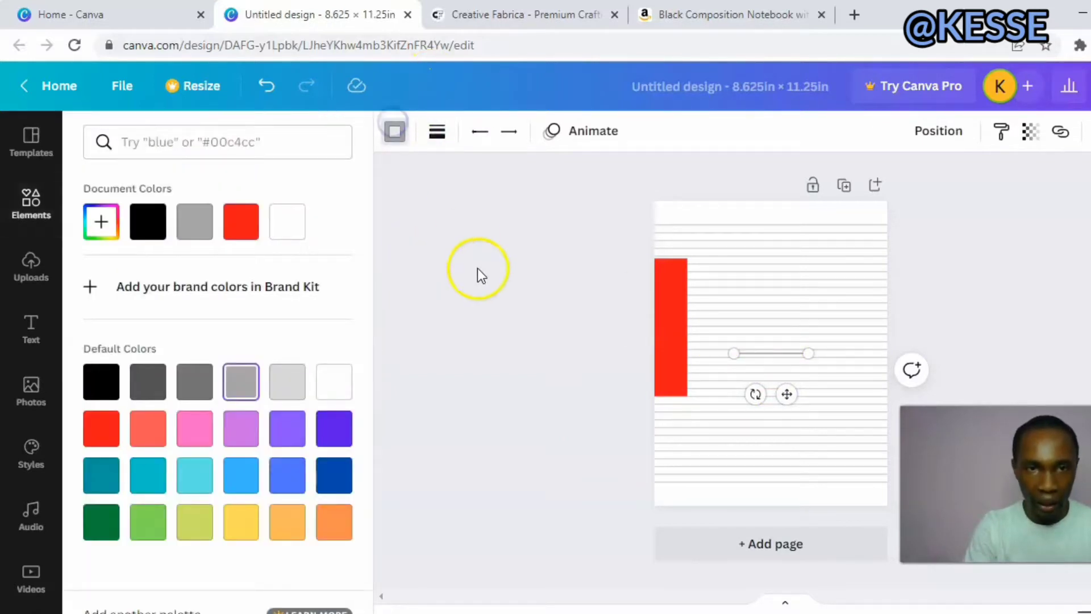
{"action": "left_click", "coordinate": [143, 379]}
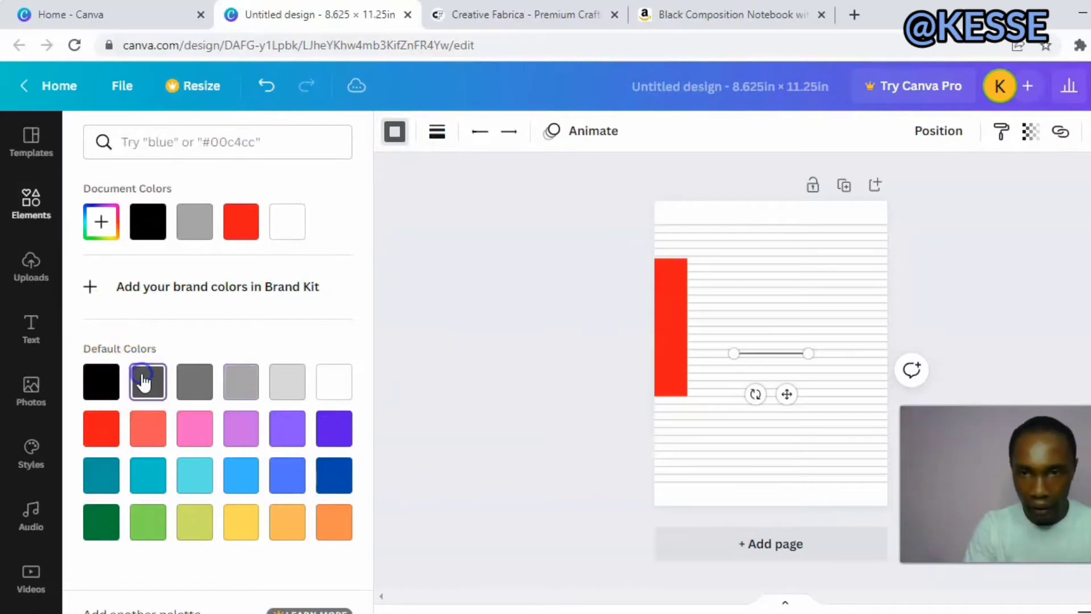
{"action": "left_click", "coordinate": [99, 385]}
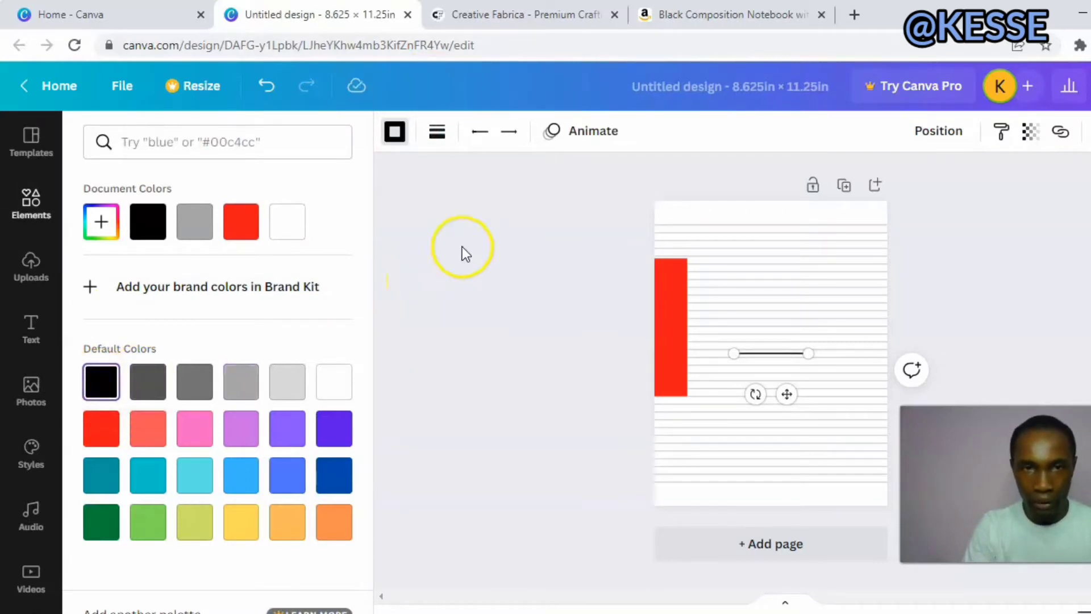
{"action": "left_click", "coordinate": [438, 139]}
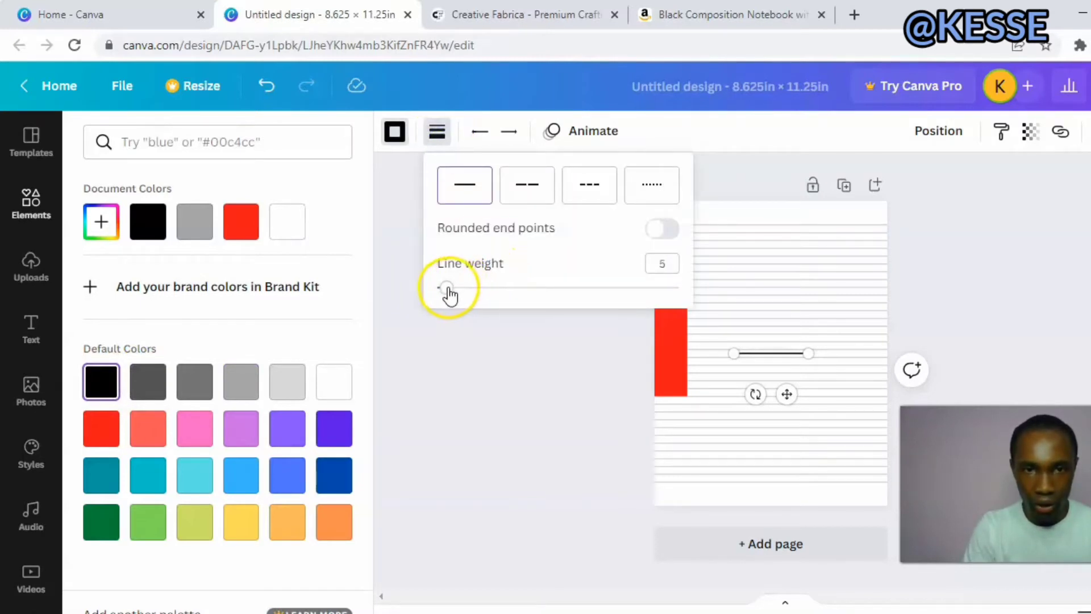
{"action": "left_click_drag", "start_coordinate": [446, 288], "coordinate": [442, 288]}
{"action": "left_click", "coordinate": [511, 386]}
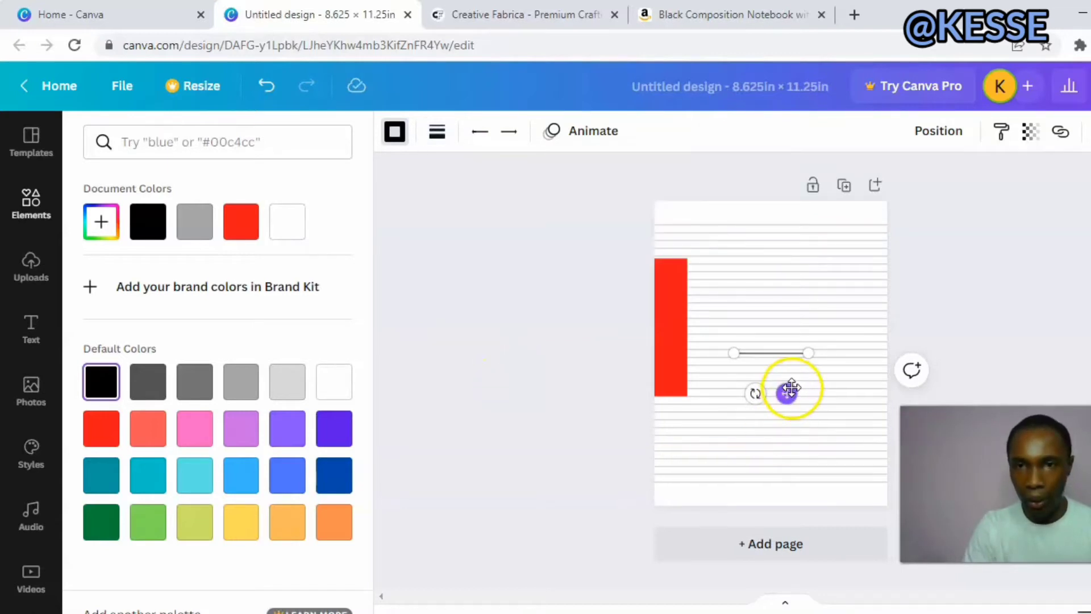
Turn the black line vertical, set it along the red rectangle's right edge and stretch it from the page's top to its bottom.
{"action": "left_click_drag", "start_coordinate": [808, 346], "coordinate": [734, 431]}
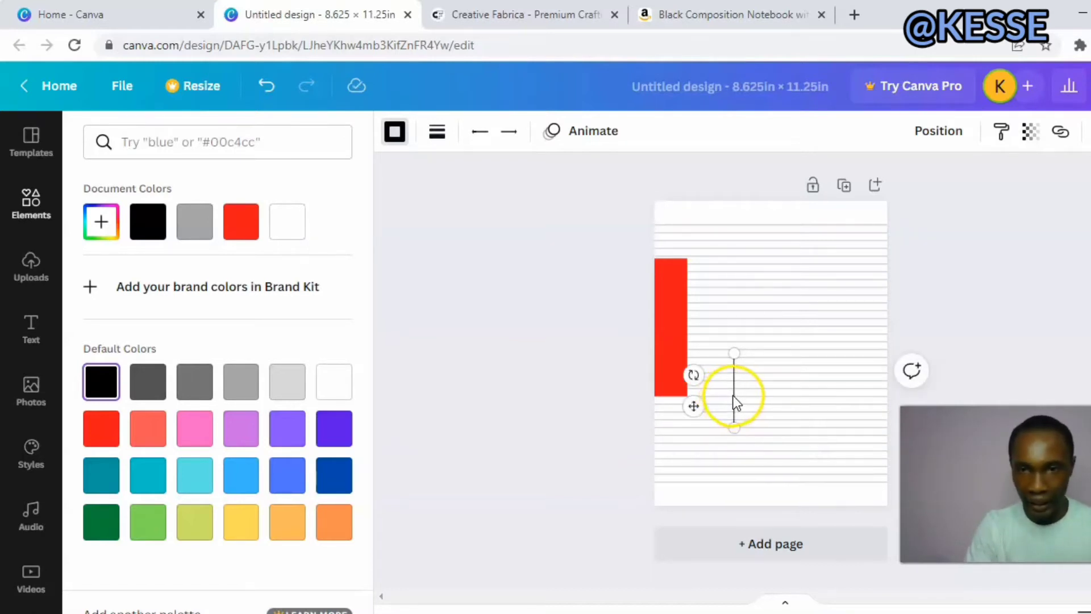
{"action": "left_click_drag", "start_coordinate": [733, 378], "coordinate": [688, 203]}
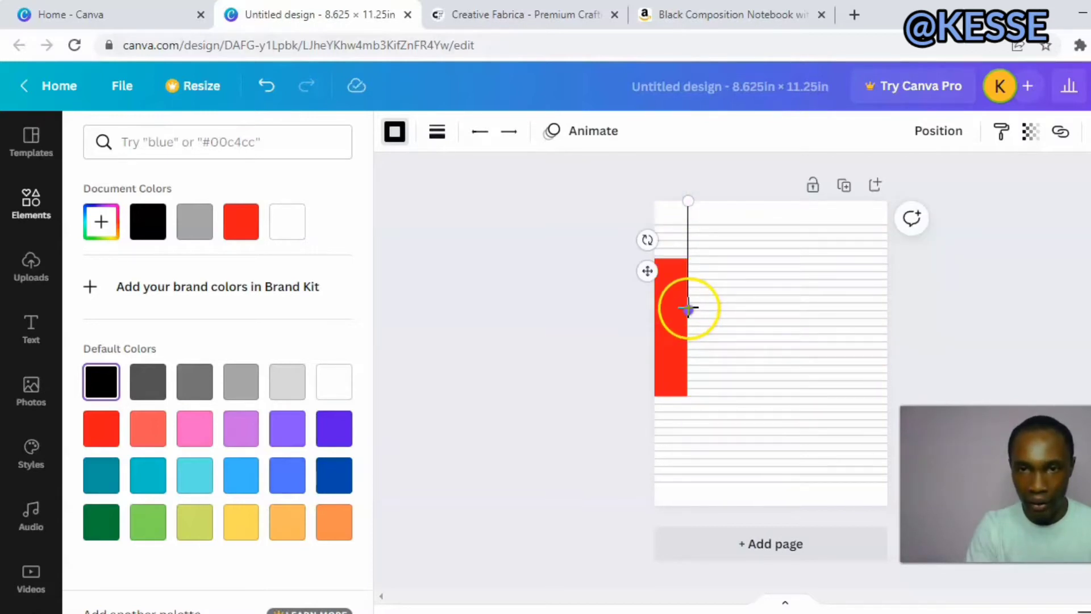
{"action": "left_click_drag", "start_coordinate": [687, 307], "coordinate": [691, 514]}
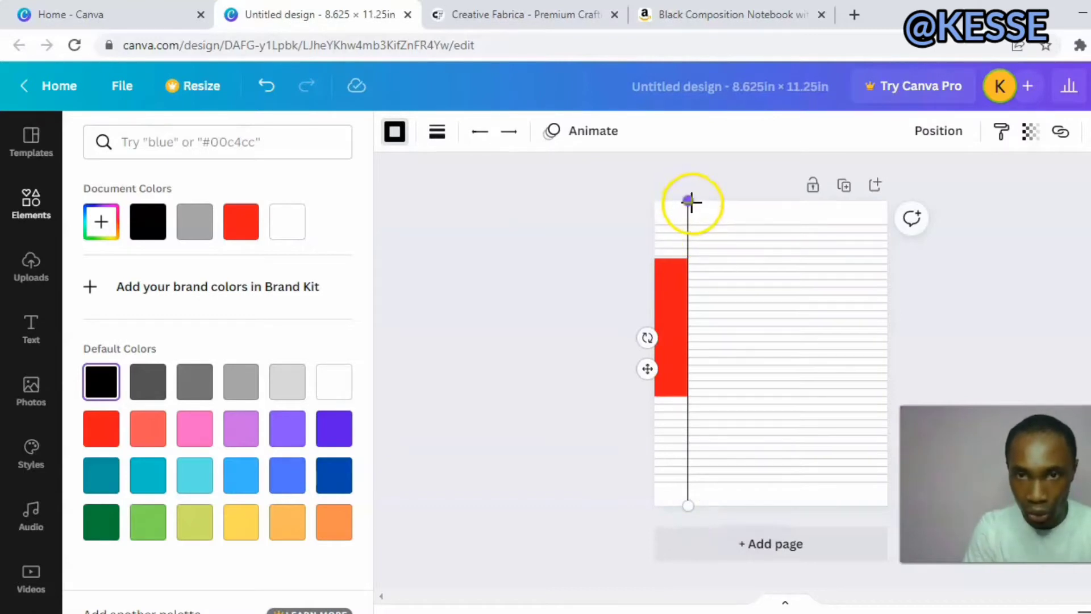
{"action": "left_click_drag", "start_coordinate": [691, 202], "coordinate": [689, 203]}
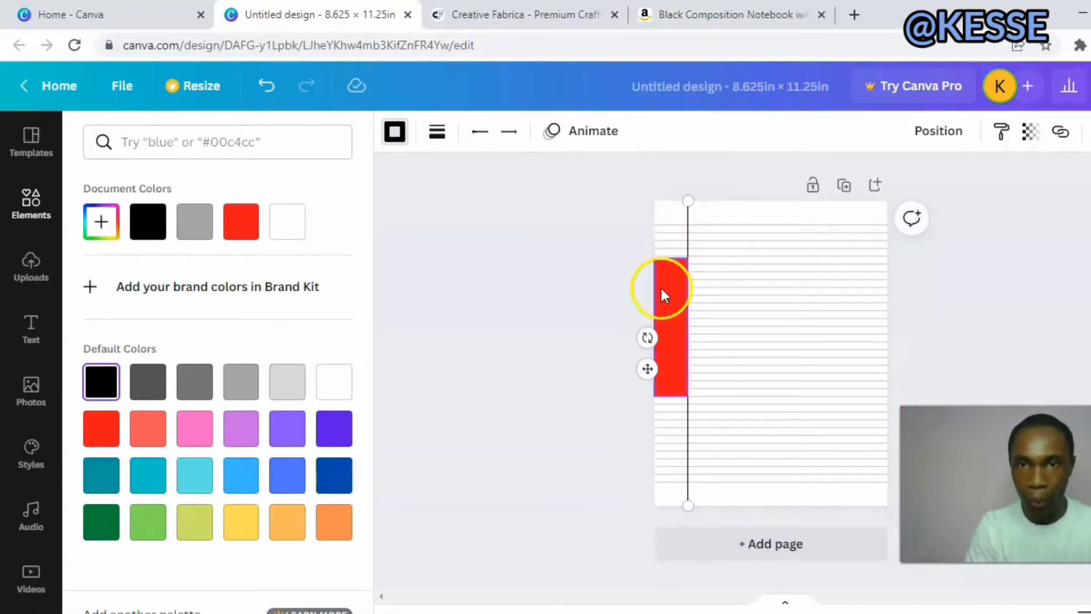
Delete the red spacer rectangle beside the vertical margin line.
{"action": "left_click", "coordinate": [662, 293]}
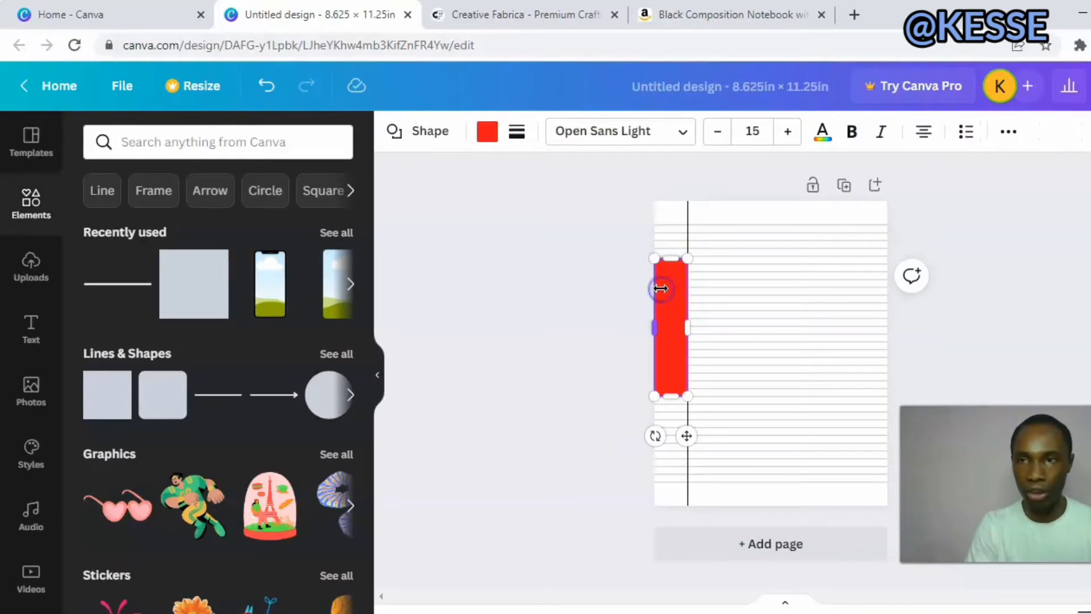
{"action": "left_click_drag", "start_coordinate": [615, 315], "coordinate": [678, 311]}
{"action": "left_click", "coordinate": [678, 311]}
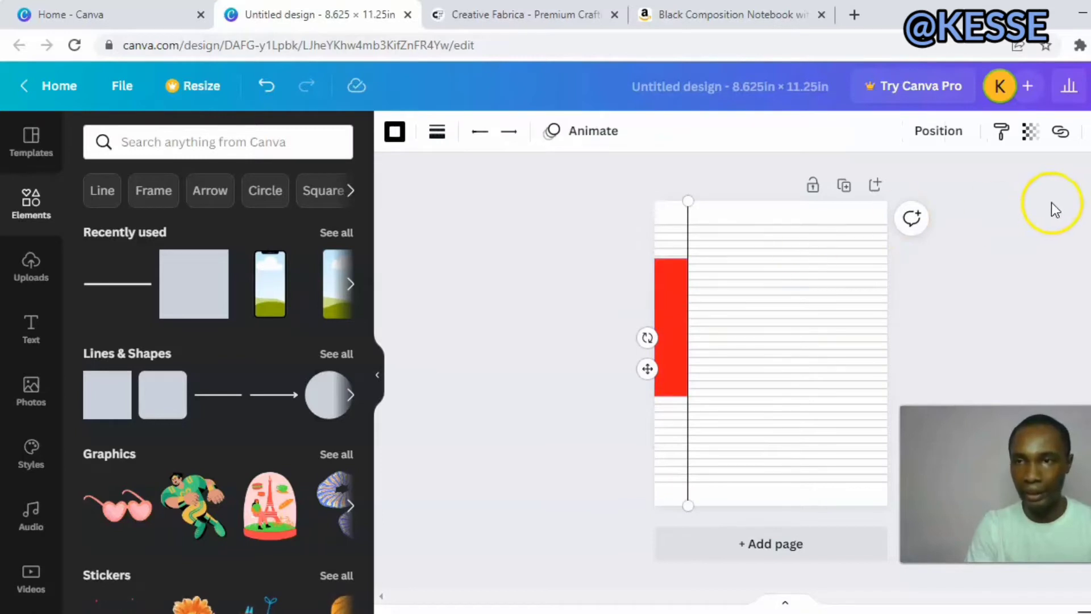
{"action": "left_click", "coordinate": [670, 286]}
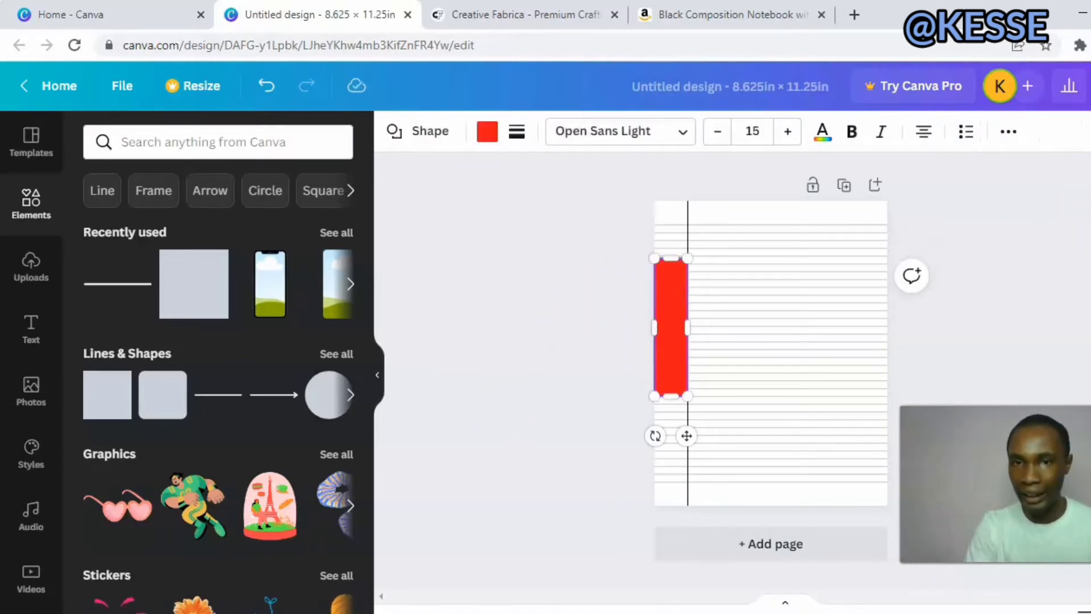
{"action": "key", "text": "Delete"}
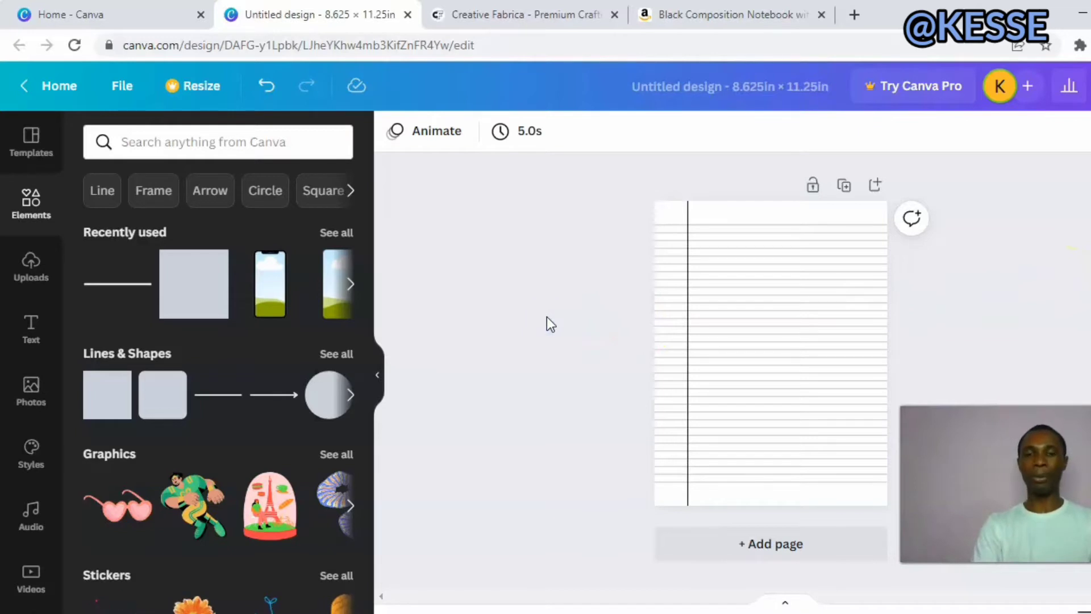
Set the vertical margin line's weight to 2.
{"action": "left_click", "coordinate": [689, 215]}
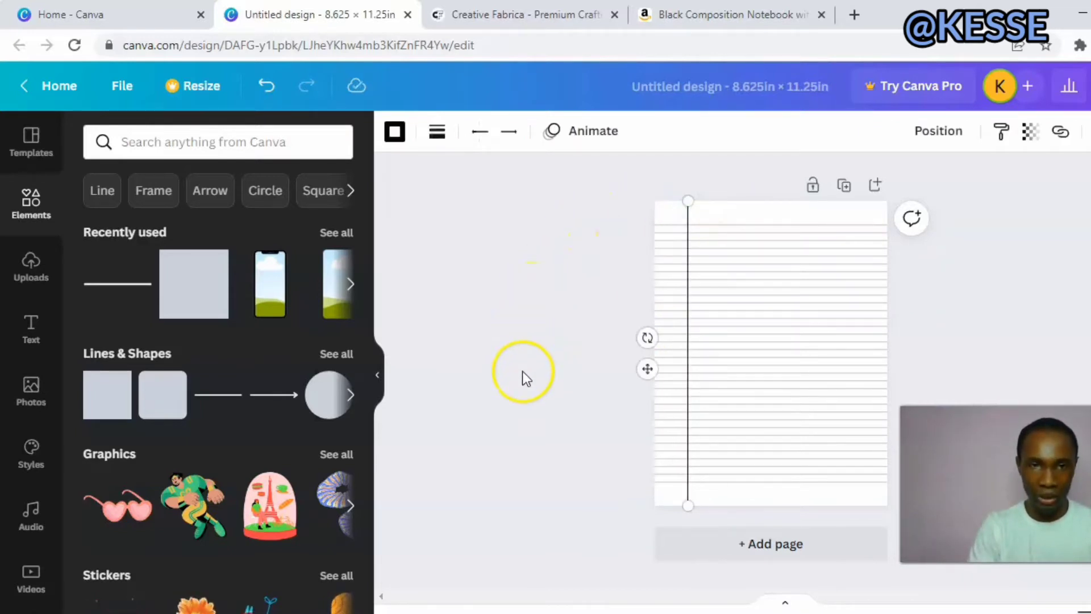
{"action": "left_click", "coordinate": [394, 132]}
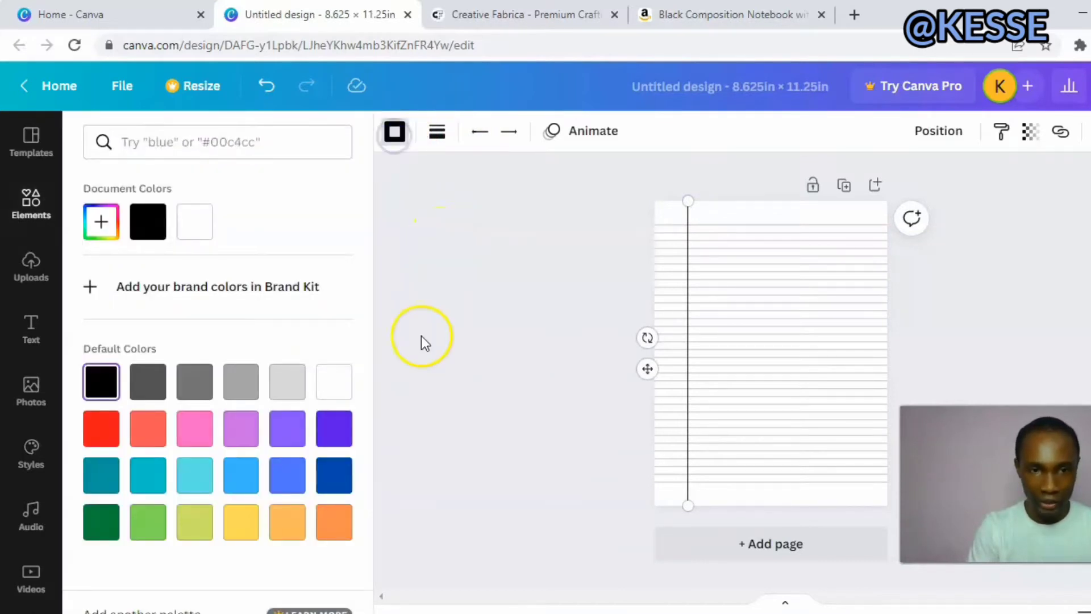
{"action": "left_click", "coordinate": [438, 133]}
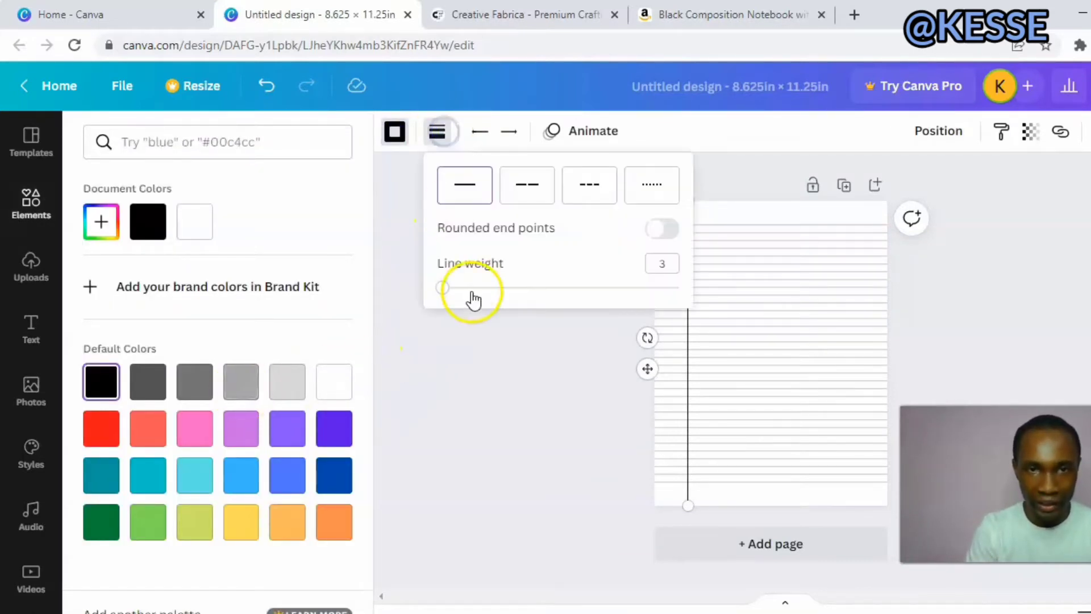
{"action": "left_click", "coordinate": [442, 288]}
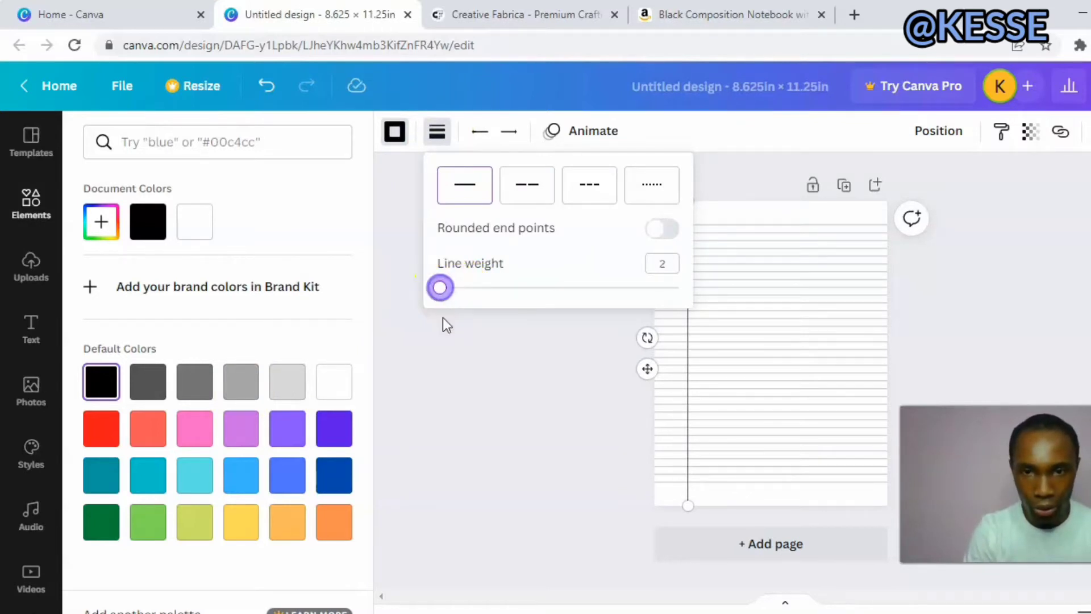
{"action": "left_click", "coordinate": [449, 332]}
{"action": "left_click", "coordinate": [486, 291]}
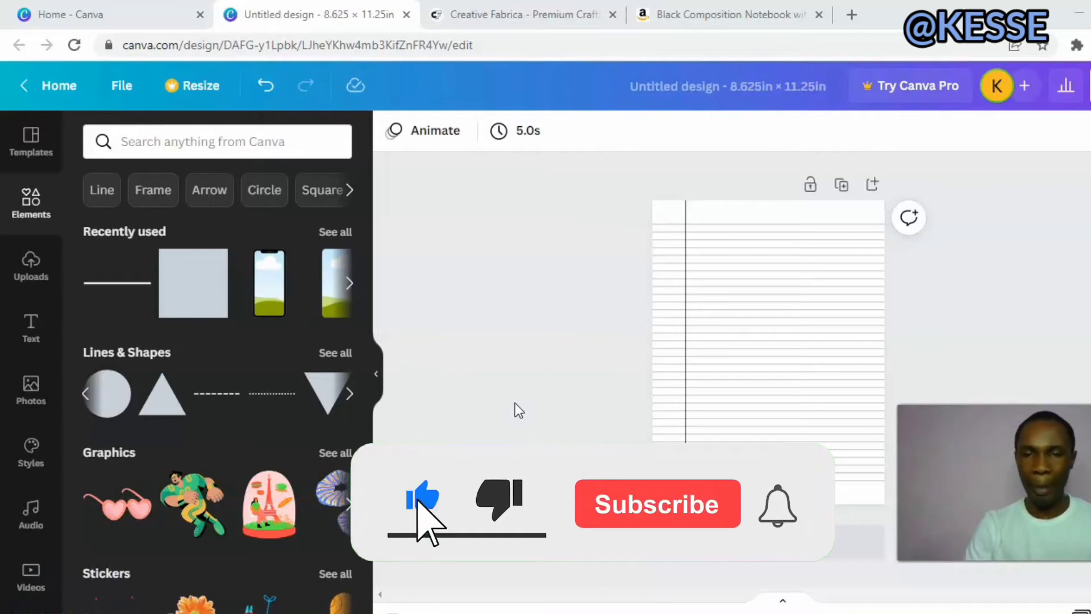
Add a square shape to the page and make it a slim upright bar in the bright red default color.
{"action": "left_click", "coordinate": [205, 296]}
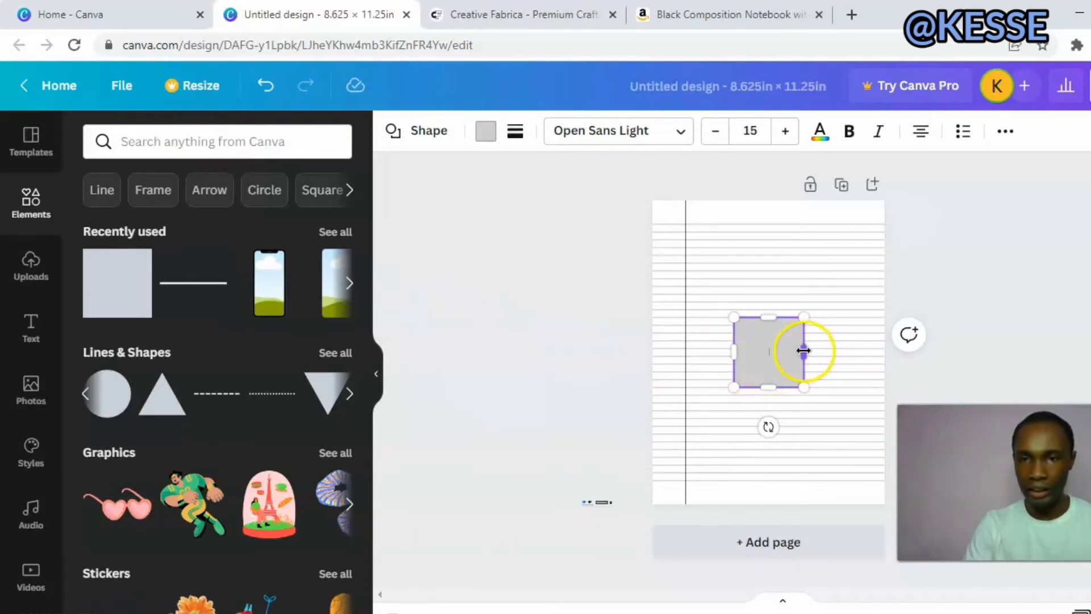
{"action": "left_click_drag", "start_coordinate": [798, 351], "coordinate": [743, 359]}
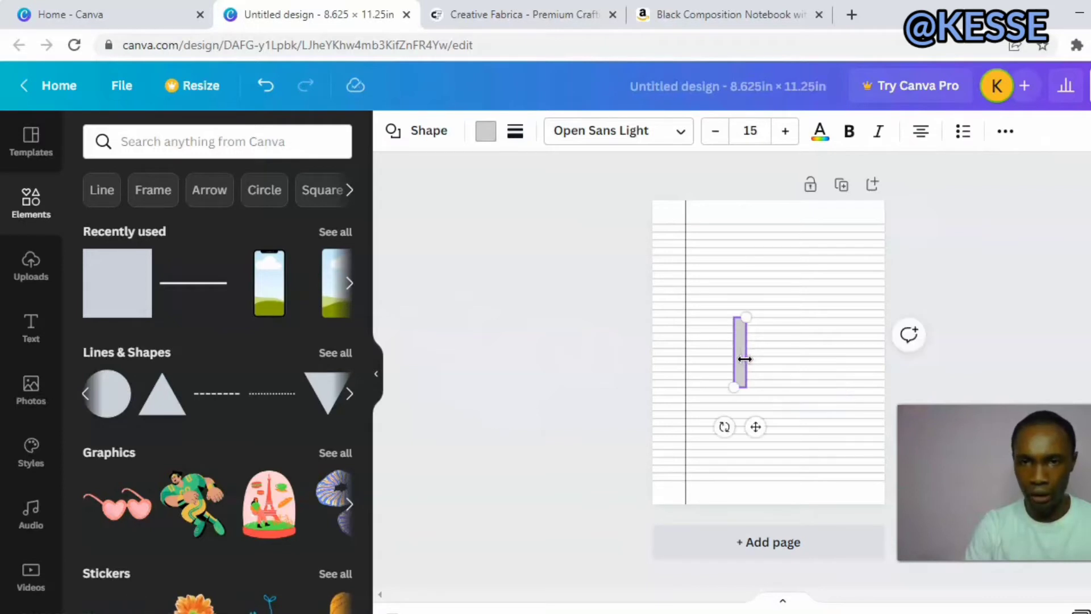
{"action": "left_click", "coordinate": [484, 131]}
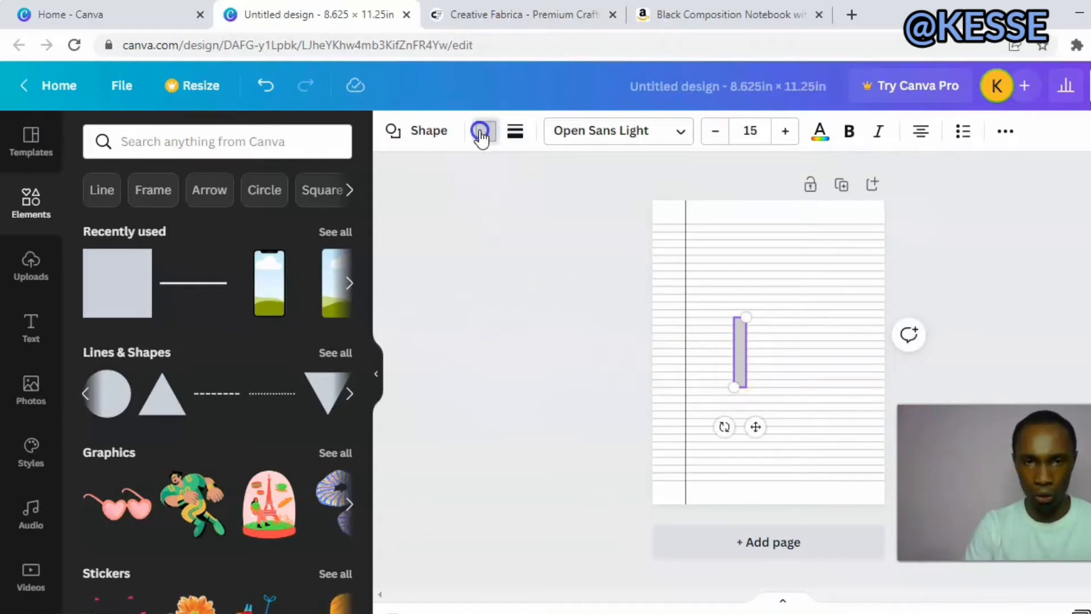
{"action": "left_click", "coordinate": [95, 430]}
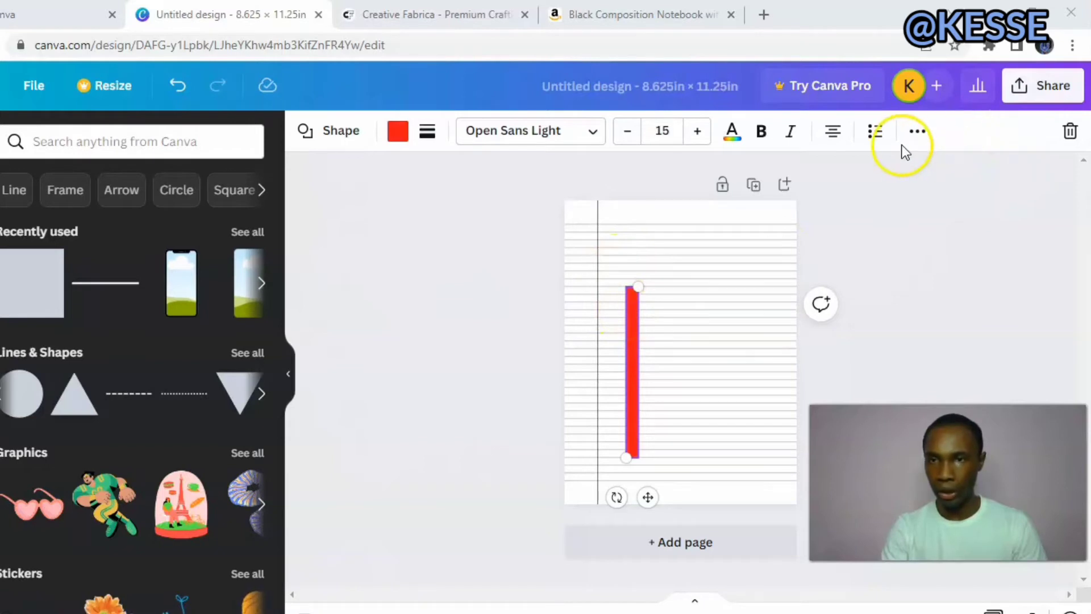
Duplicate the slim red bar three times.
{"action": "left_click", "coordinate": [917, 131]}
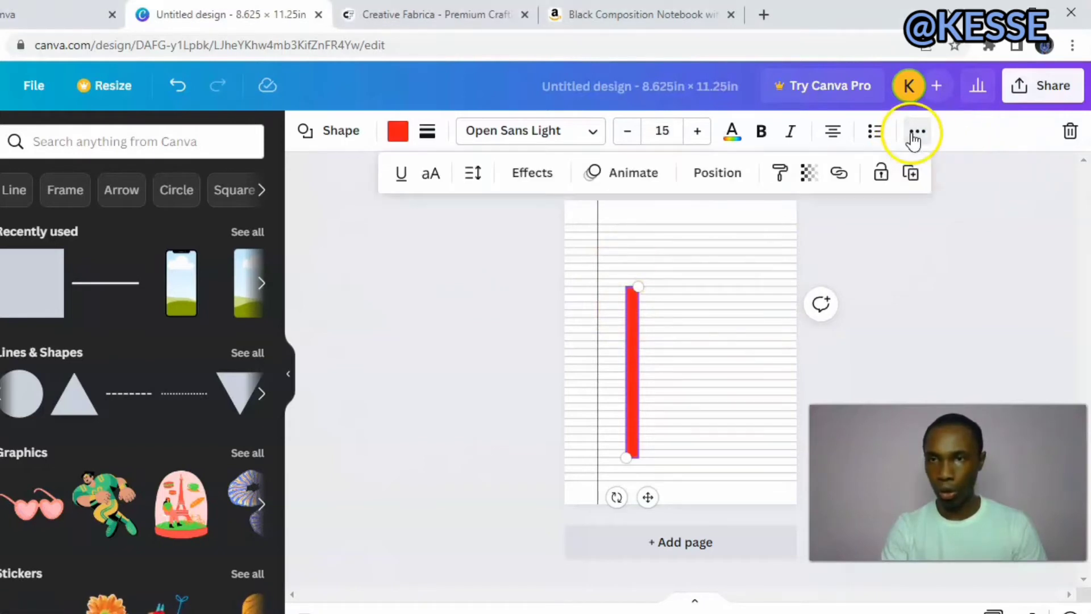
{"action": "left_click", "coordinate": [911, 174]}
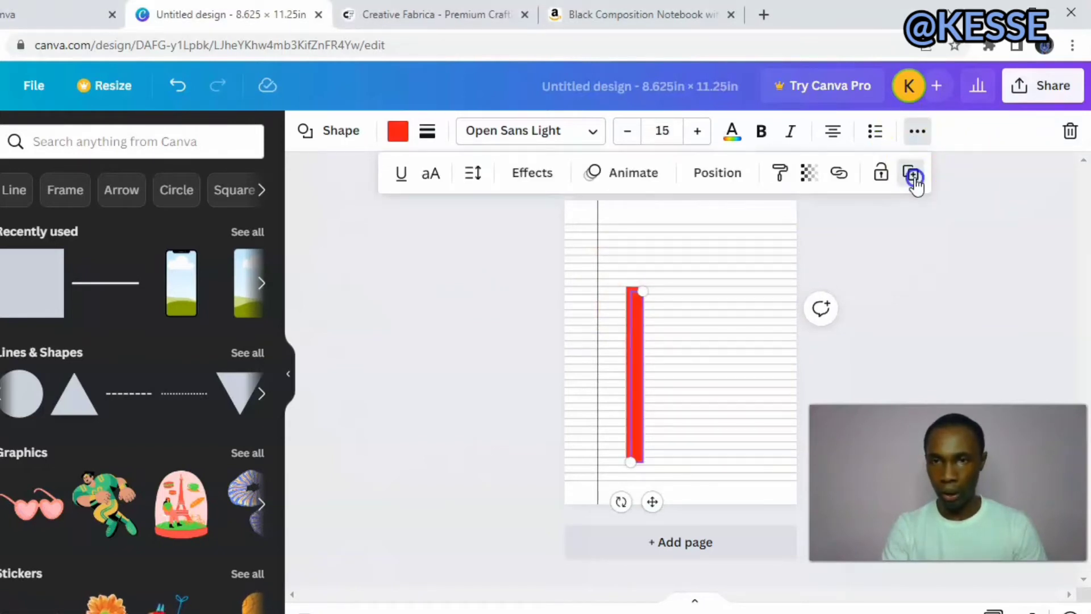
{"action": "left_click", "coordinate": [912, 175]}
{"action": "left_click", "coordinate": [912, 175]}
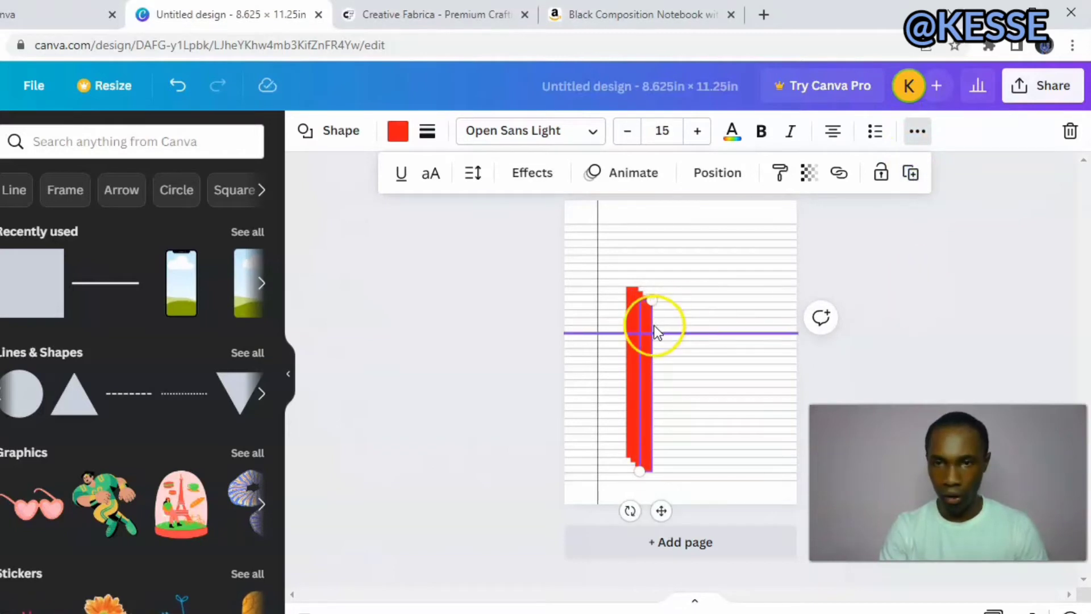
{"action": "left_click", "coordinate": [551, 321]}
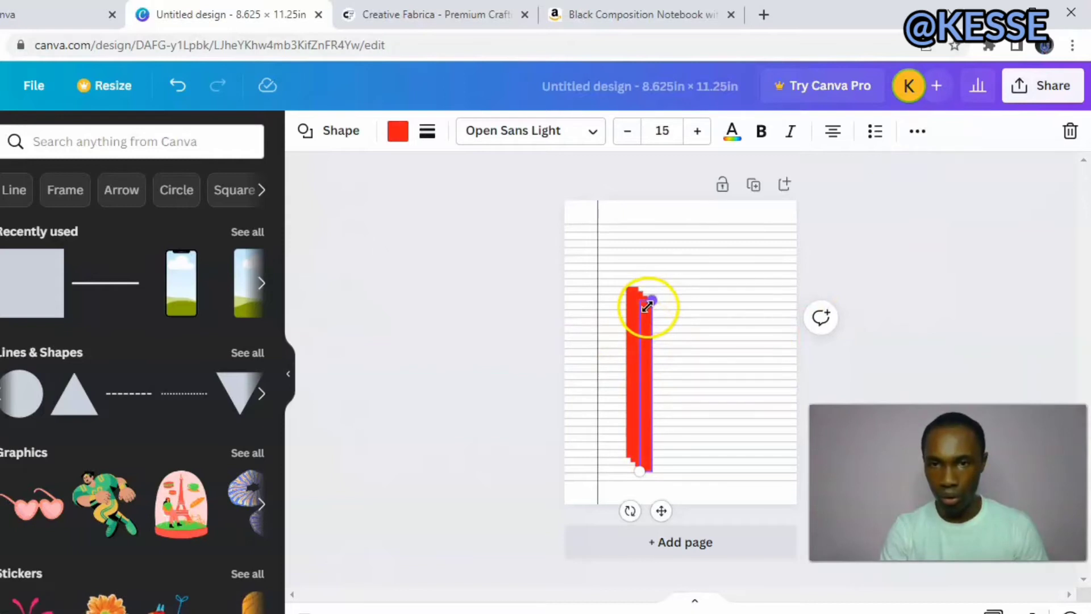
{"action": "left_click", "coordinate": [490, 319]}
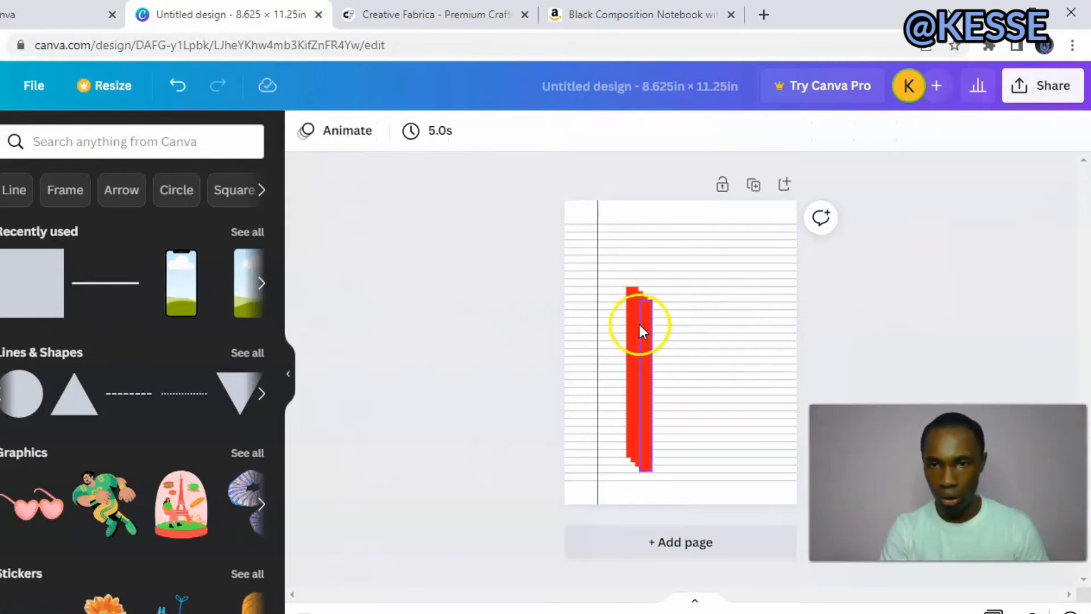
Pull the topmost red copy away from the stack and align it to the page's left edge.
{"action": "left_click_drag", "start_coordinate": [641, 320], "coordinate": [736, 285]}
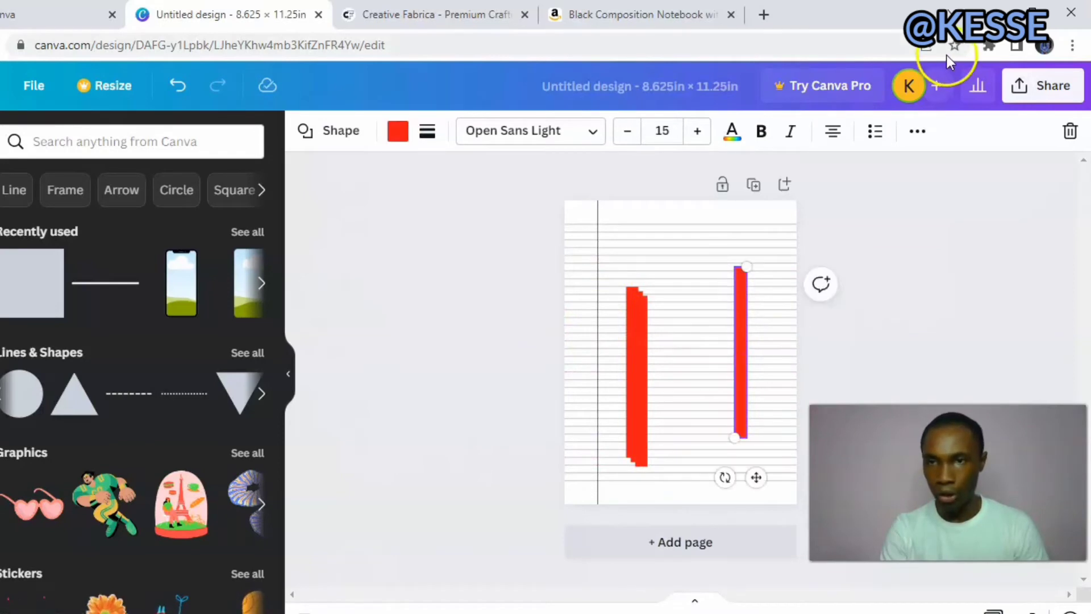
{"action": "left_click", "coordinate": [917, 131]}
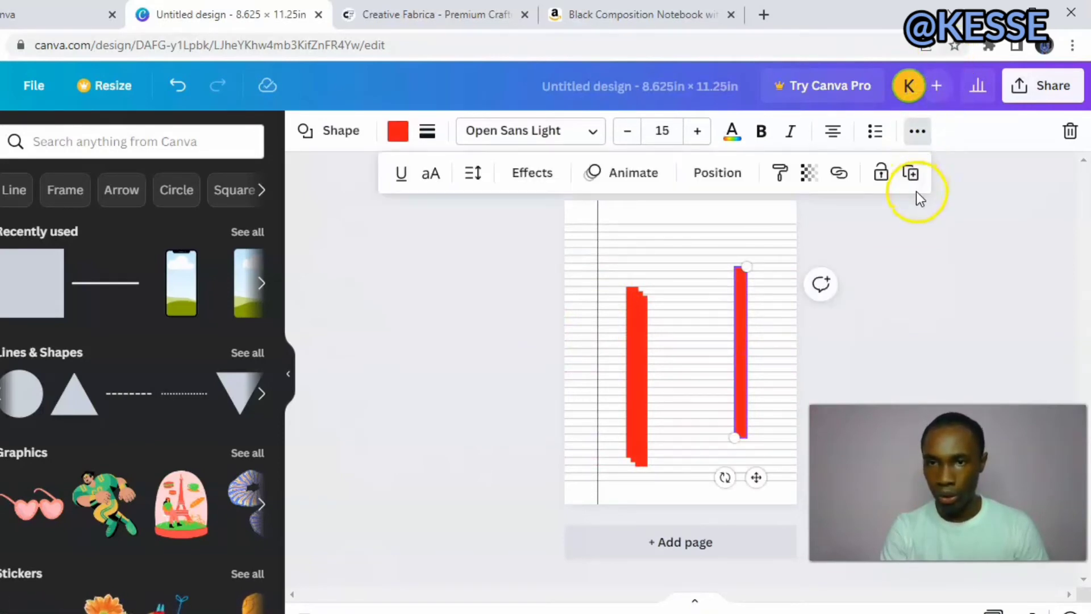
{"action": "left_click", "coordinate": [714, 173]}
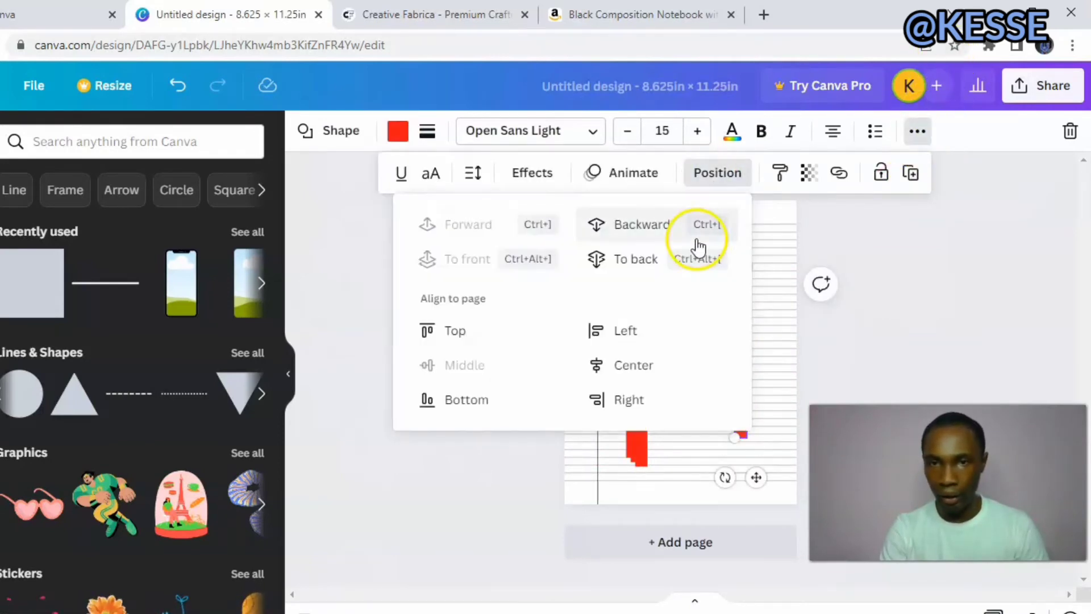
{"action": "left_click", "coordinate": [633, 335]}
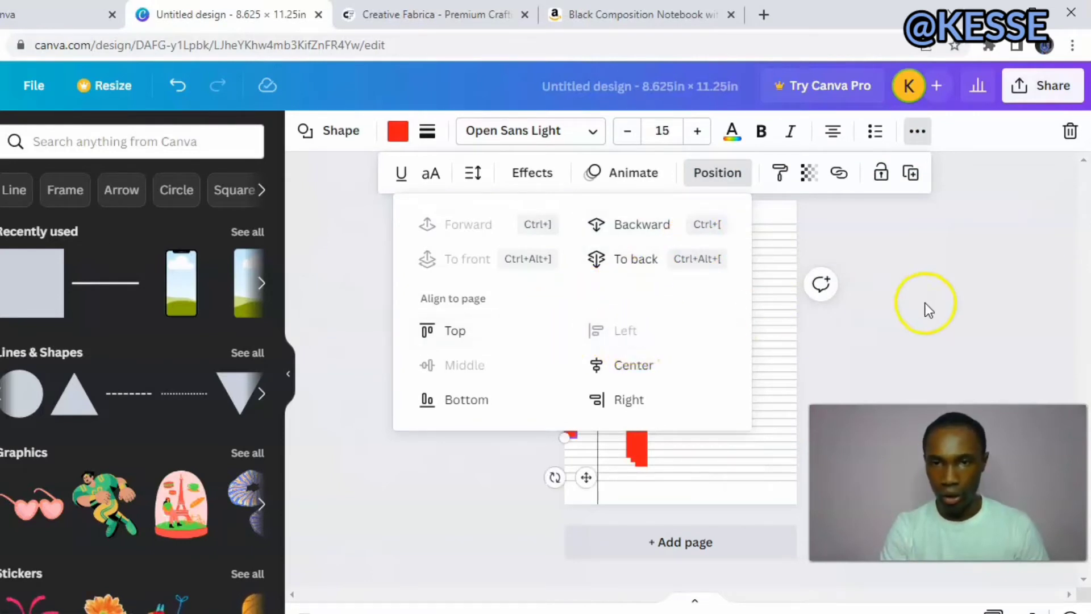
{"action": "left_click", "coordinate": [936, 310]}
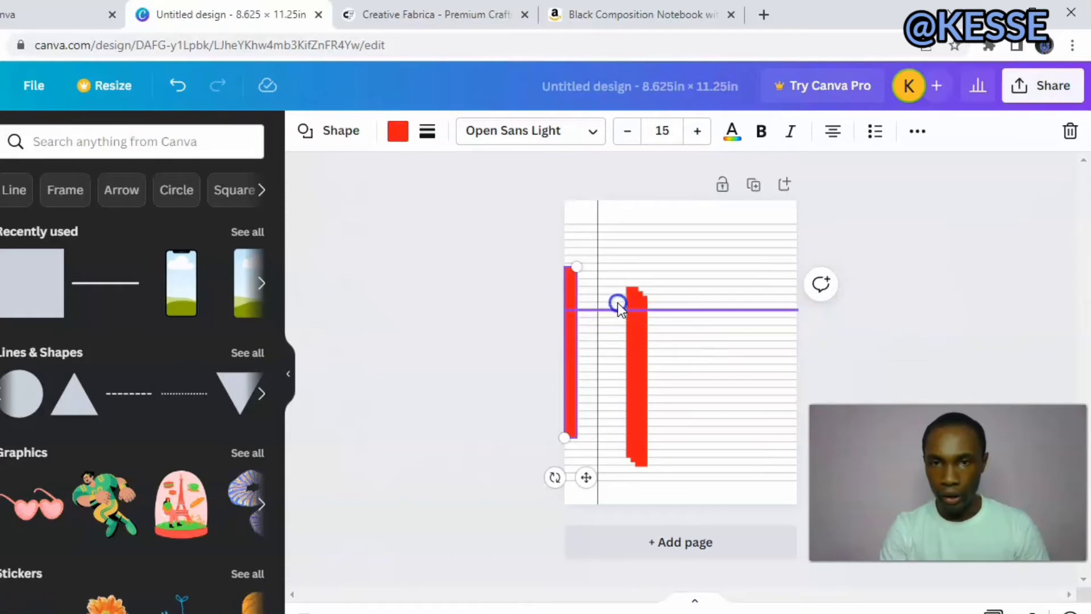
Move a second red copy off the stack and align it to the page's right edge.
{"action": "left_click_drag", "start_coordinate": [638, 300], "coordinate": [677, 287]}
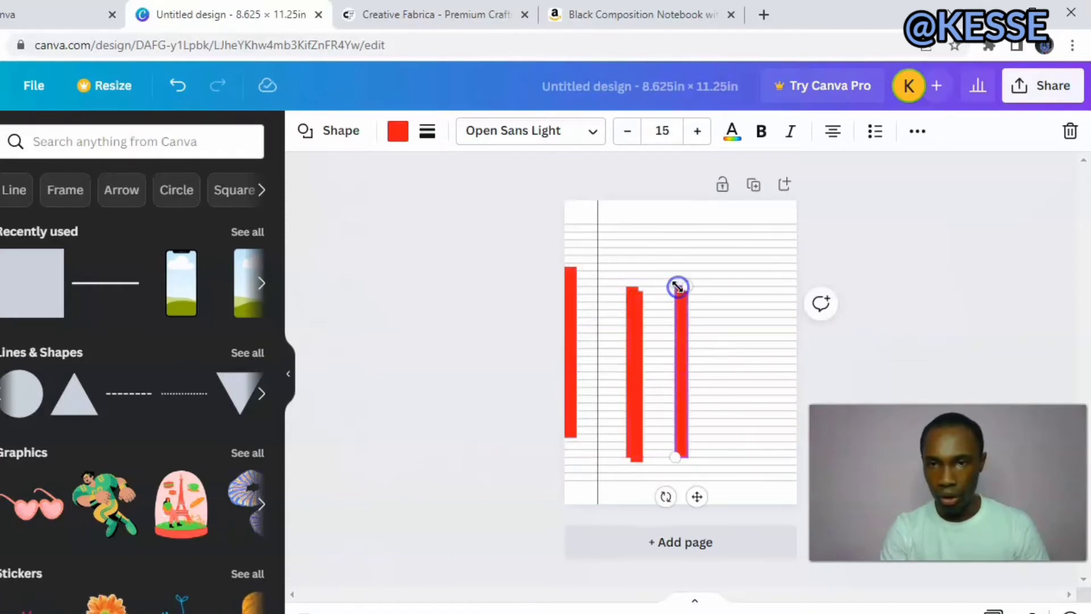
{"action": "left_click", "coordinate": [912, 132]}
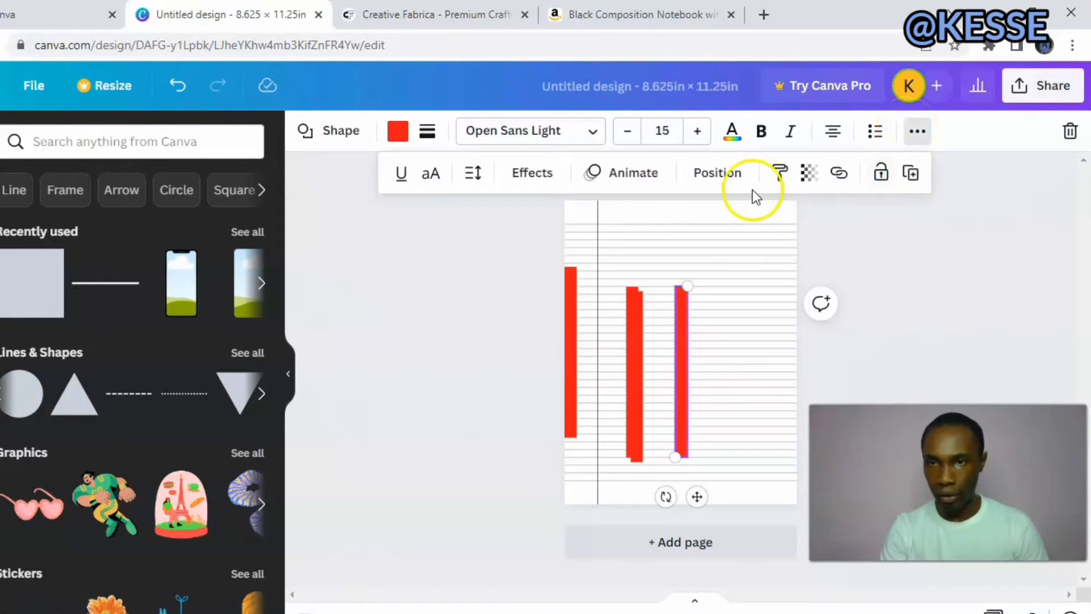
{"action": "left_click", "coordinate": [719, 174]}
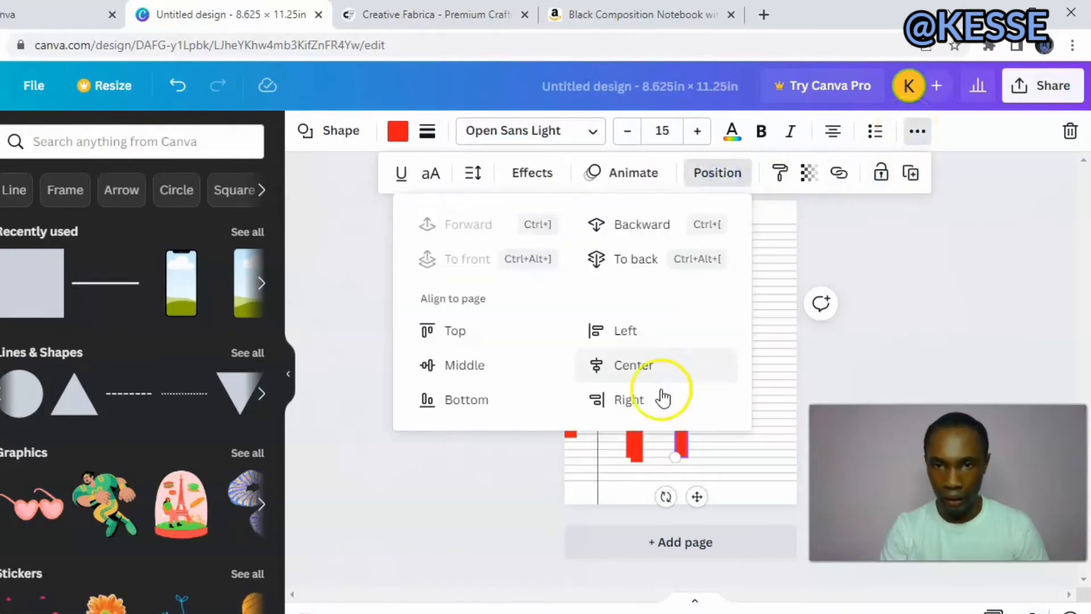
{"action": "left_click", "coordinate": [635, 401]}
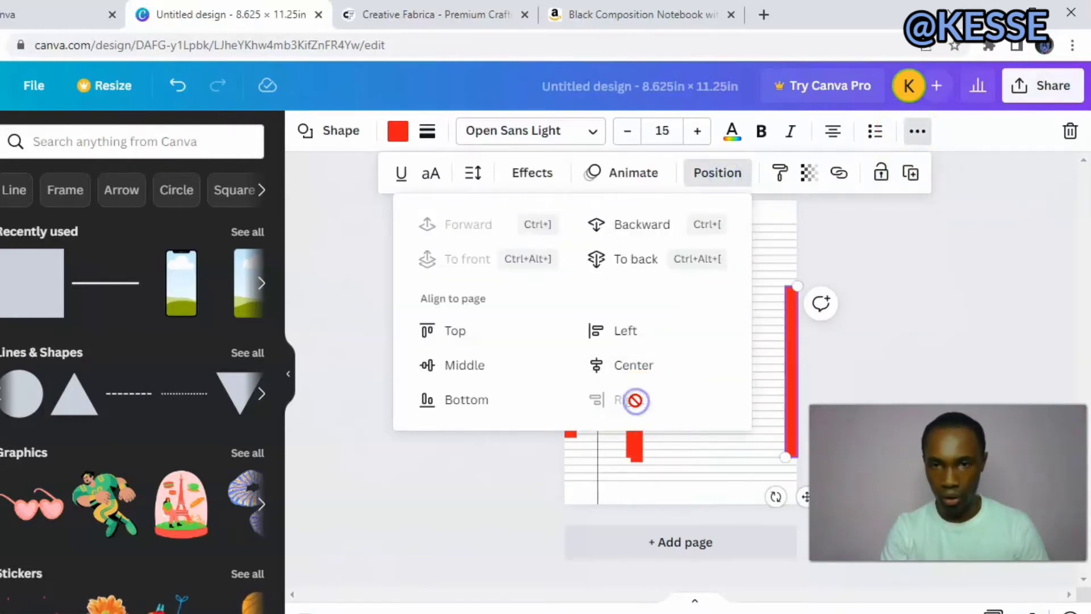
{"action": "left_click", "coordinate": [970, 305]}
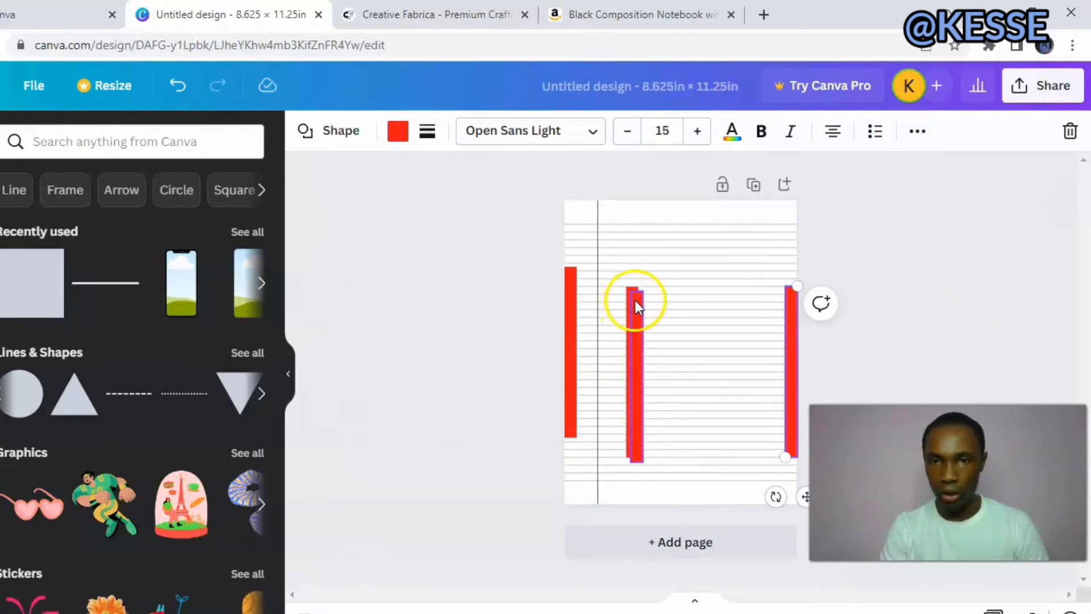
Move a third red bar off the stack, rotate it horizontal and align it to the page's top edge.
{"action": "left_click_drag", "start_coordinate": [635, 302], "coordinate": [668, 289]}
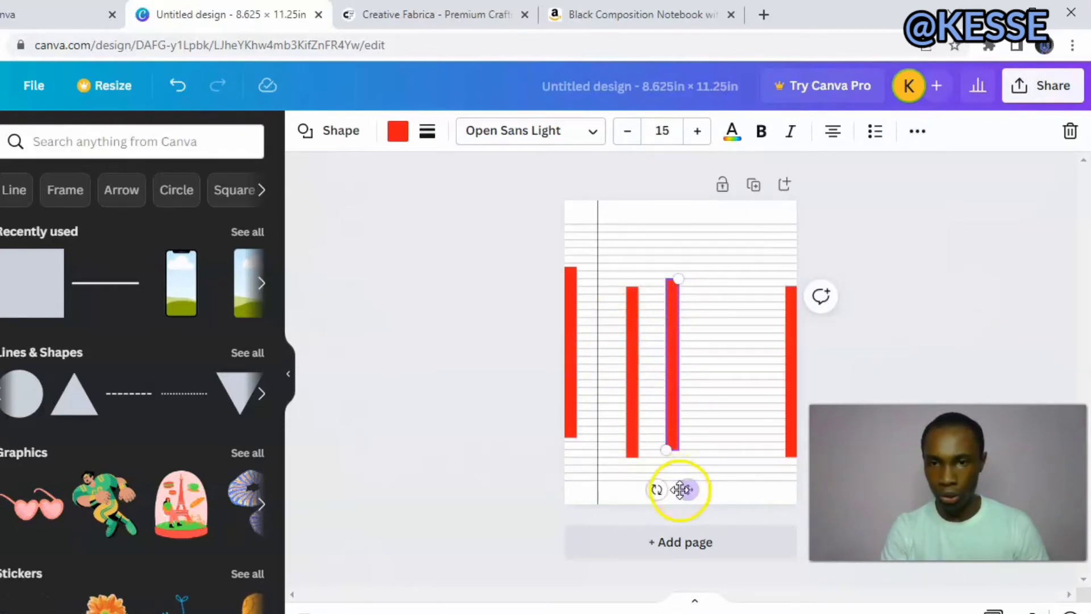
{"action": "left_click_drag", "start_coordinate": [657, 489], "coordinate": [571, 351]}
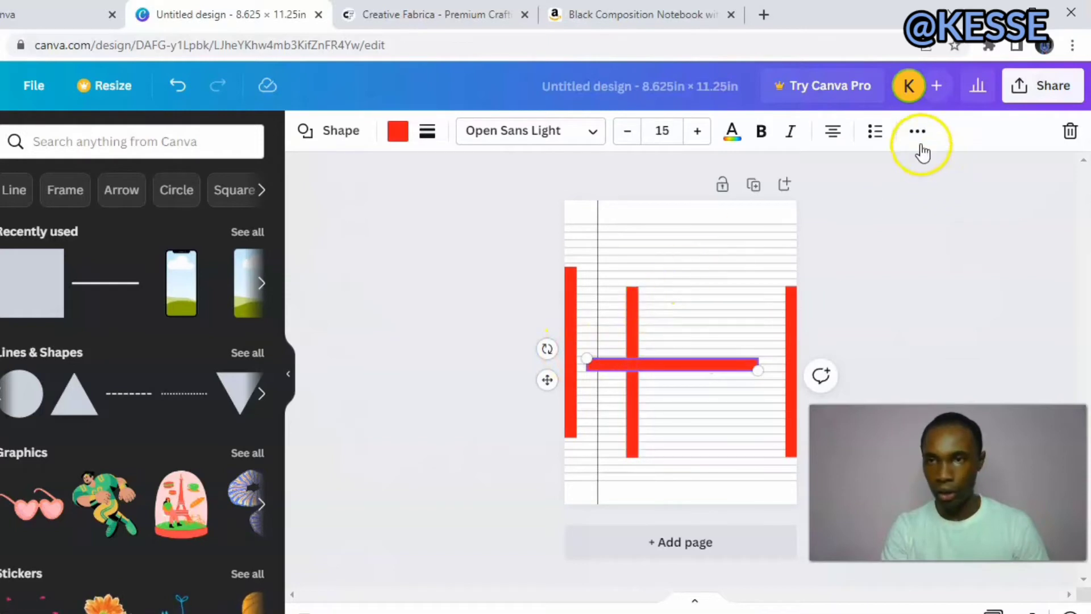
{"action": "left_click", "coordinate": [915, 128]}
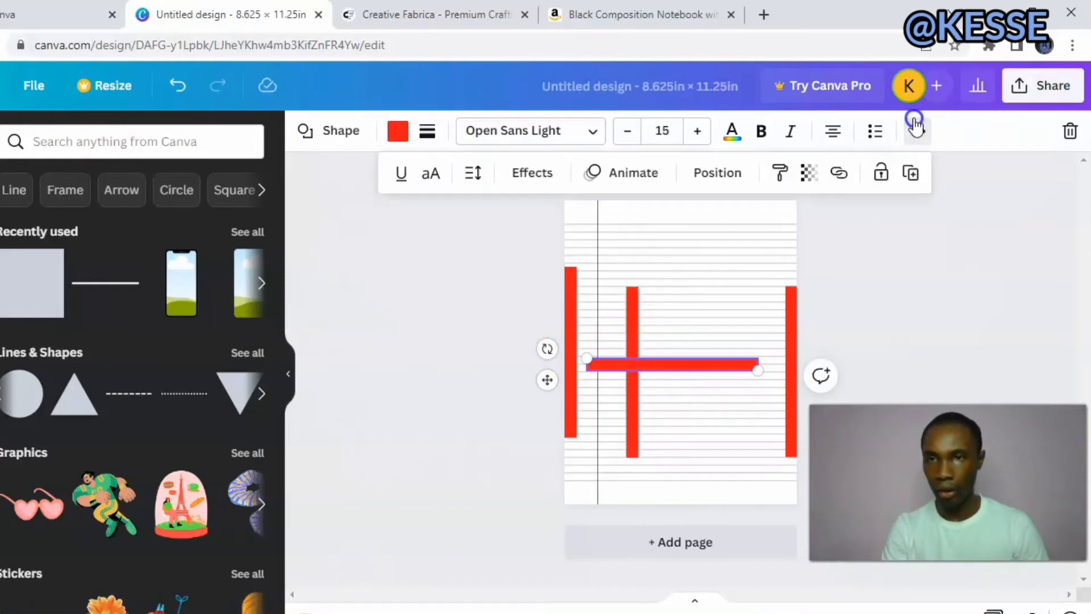
{"action": "left_click", "coordinate": [722, 174]}
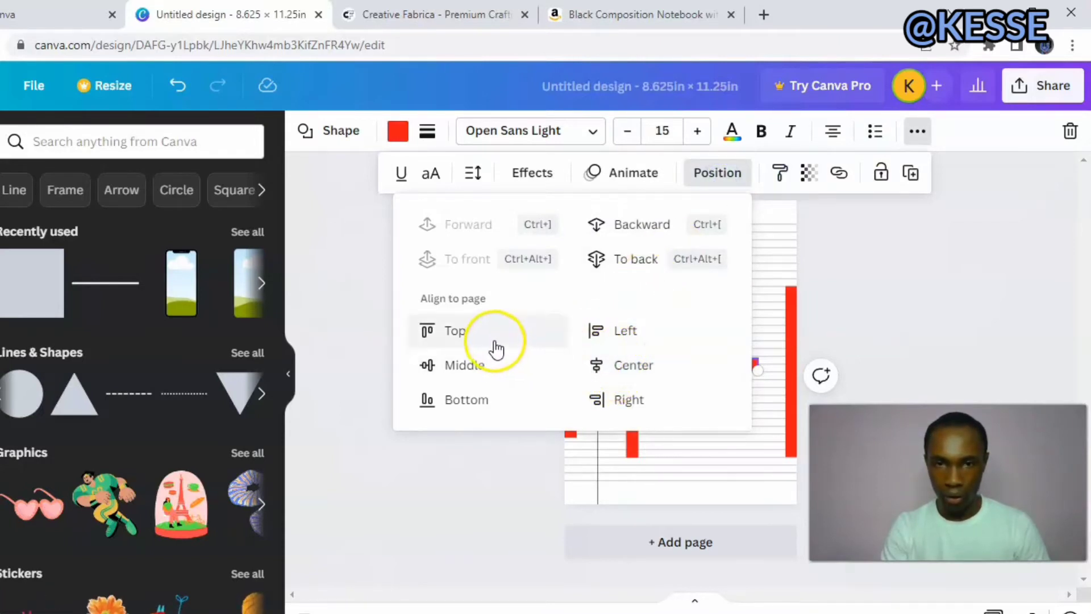
{"action": "left_click", "coordinate": [475, 335]}
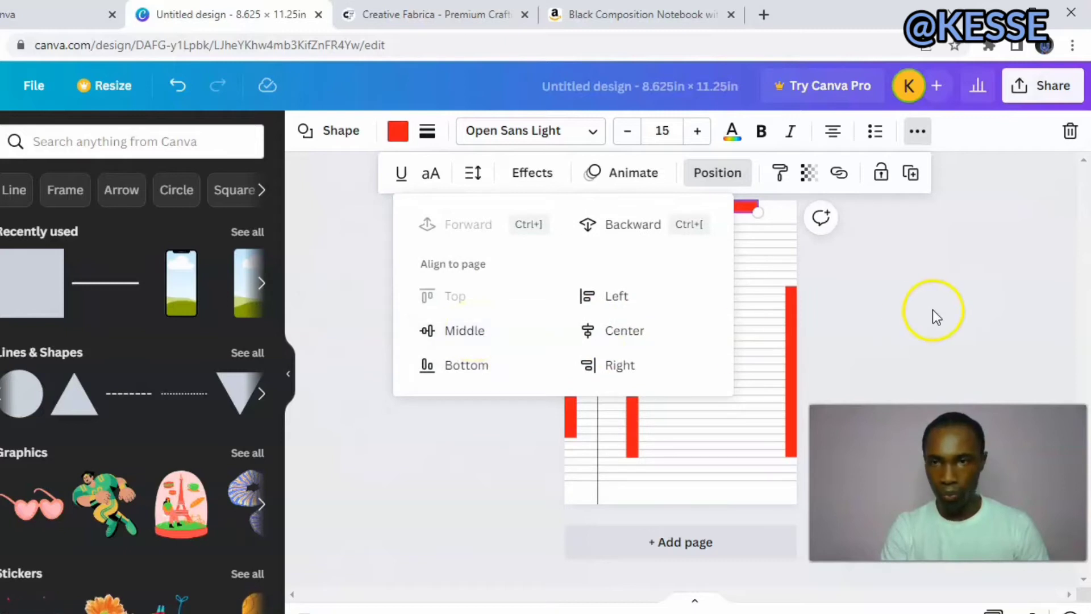
{"action": "left_click", "coordinate": [932, 309]}
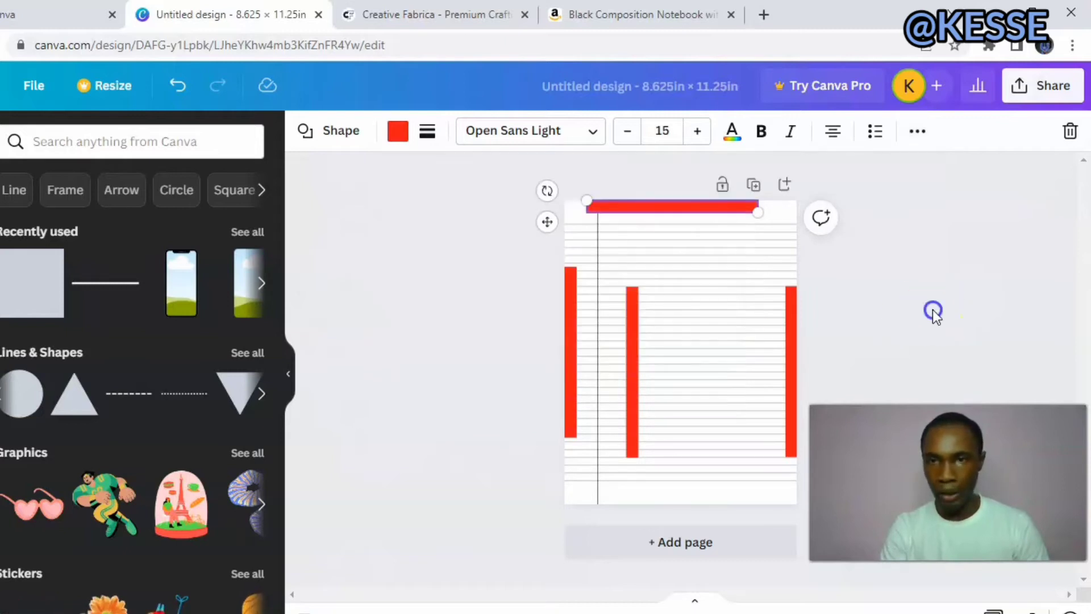
Rotate the remaining upright red bar horizontal, shift it between the side bars and align it to the page's bottom edge.
{"action": "left_click", "coordinate": [636, 365]}
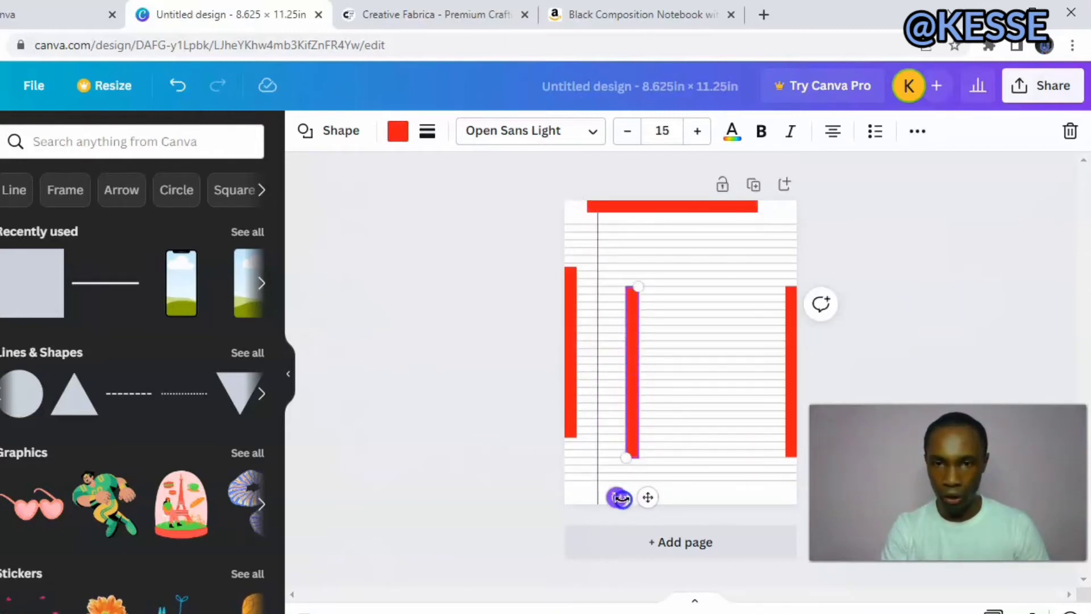
{"action": "left_click_drag", "start_coordinate": [607, 497], "coordinate": [538, 358]}
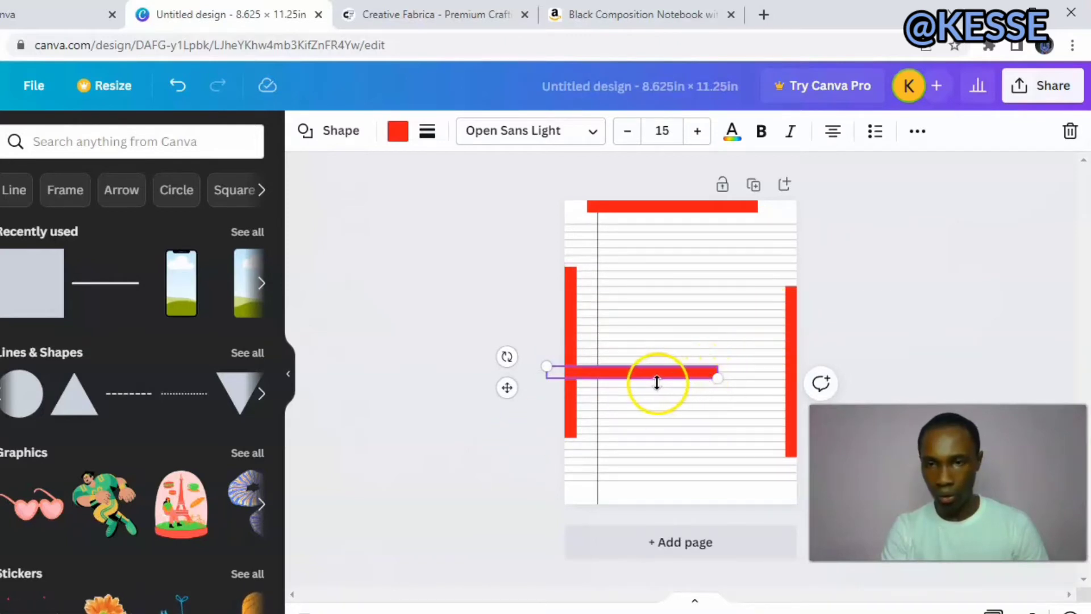
{"action": "left_click", "coordinate": [538, 397]}
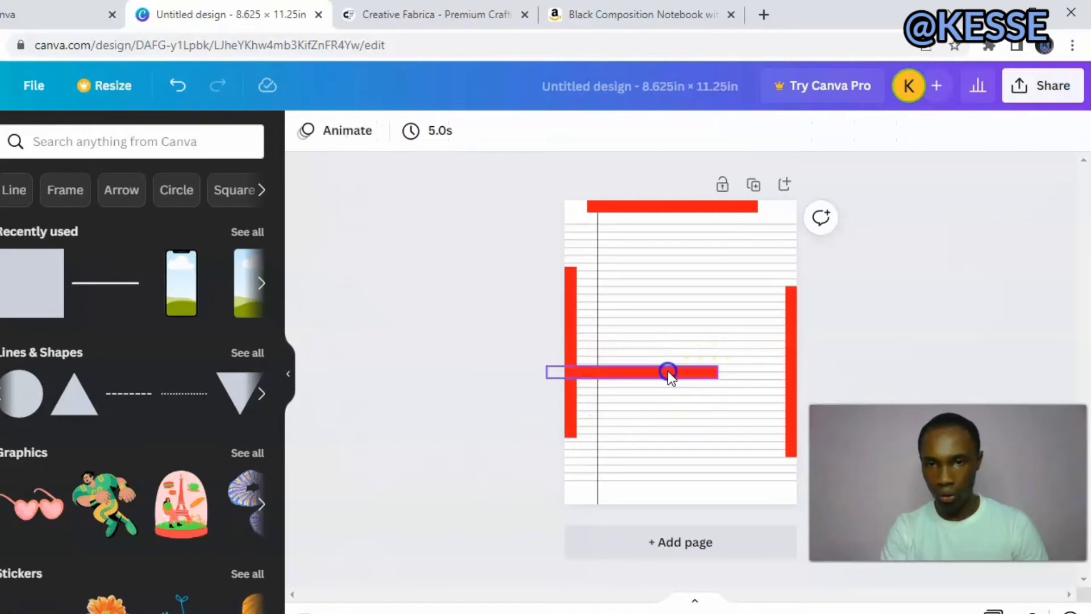
{"action": "left_click_drag", "start_coordinate": [669, 372], "coordinate": [716, 375]}
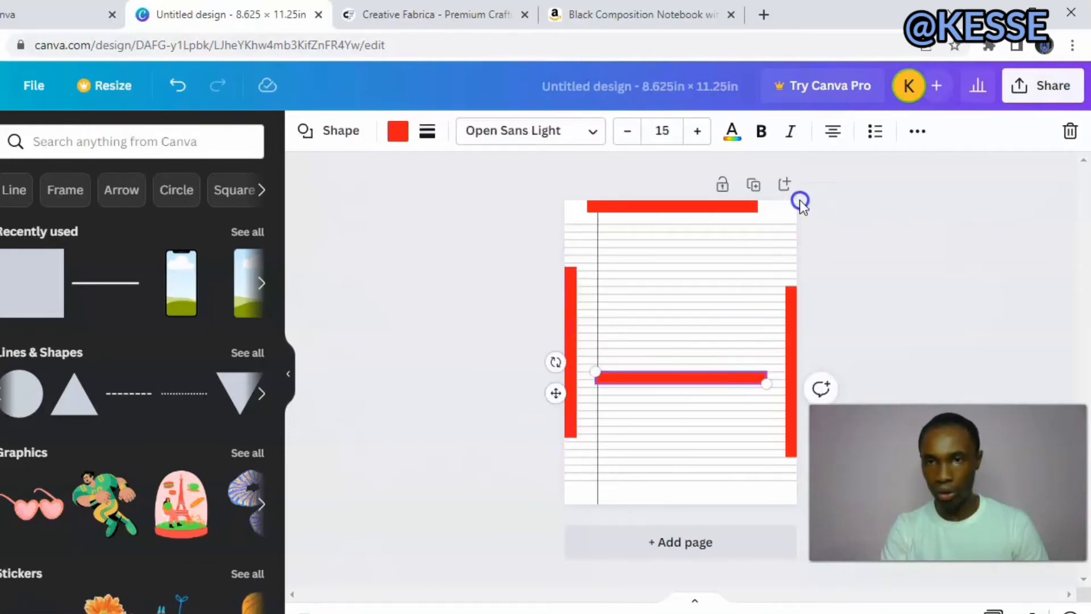
{"action": "left_click", "coordinate": [918, 132]}
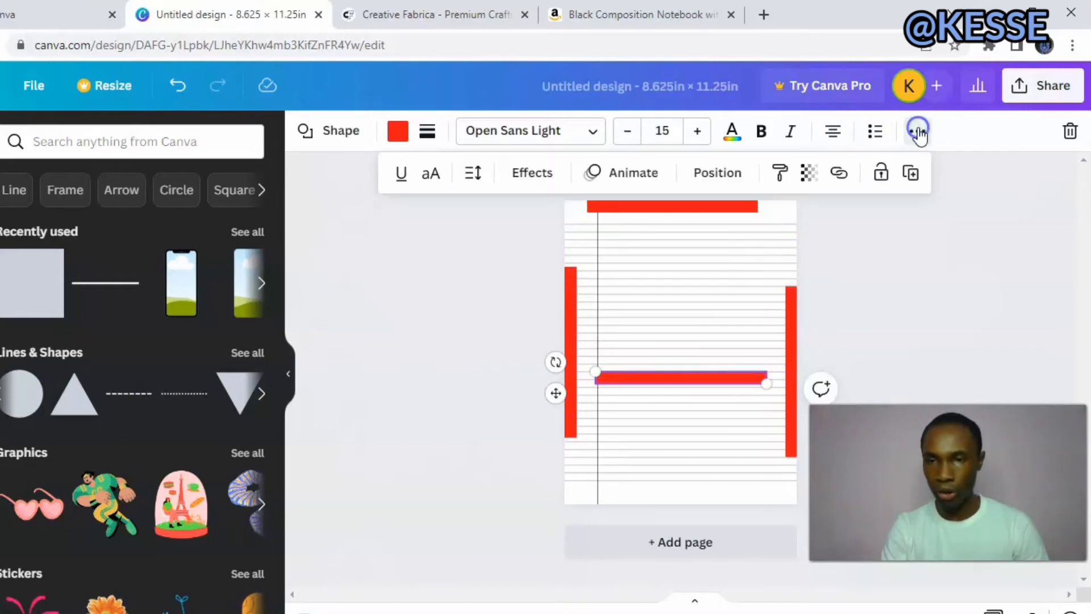
{"action": "left_click", "coordinate": [715, 173]}
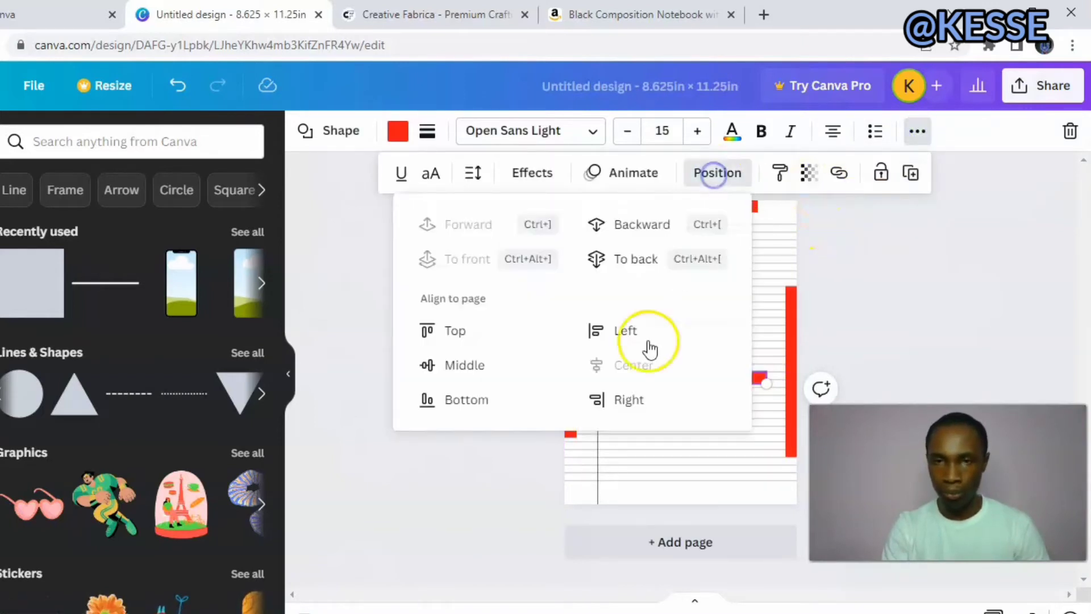
{"action": "left_click", "coordinate": [520, 402]}
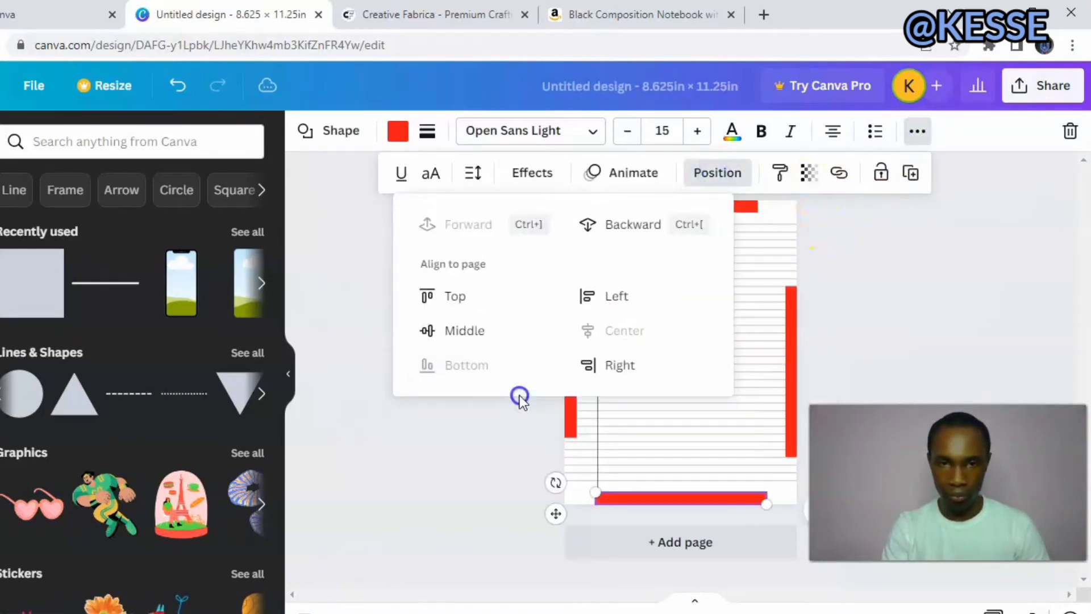
{"action": "left_click", "coordinate": [997, 324]}
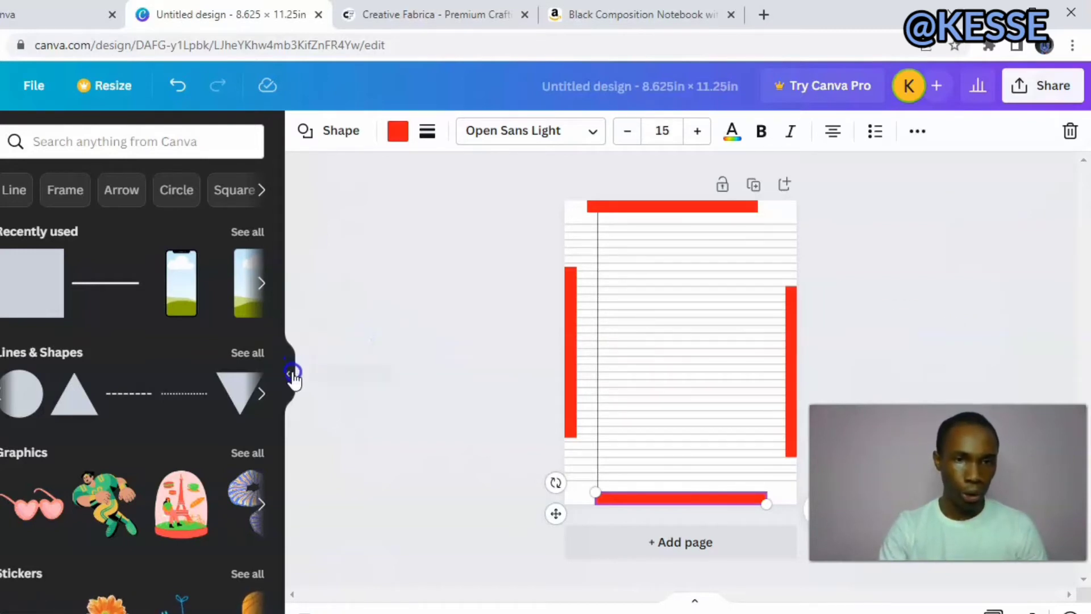
Add the hollow square outline from the Other Shapes collection to the page.
{"action": "left_click", "coordinate": [238, 353]}
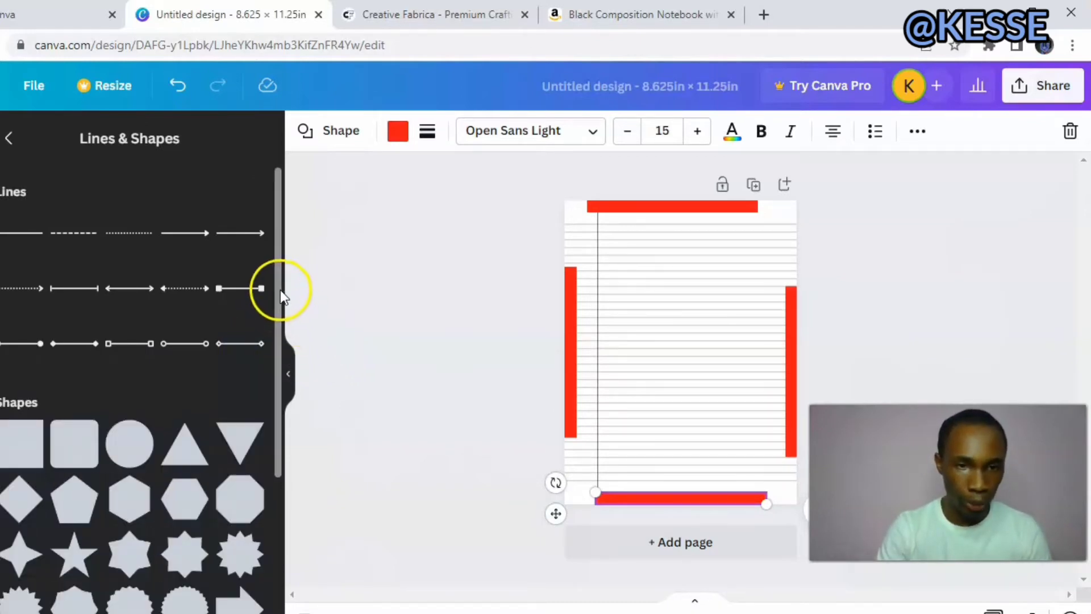
{"action": "left_click_drag", "start_coordinate": [277, 286], "coordinate": [282, 589]}
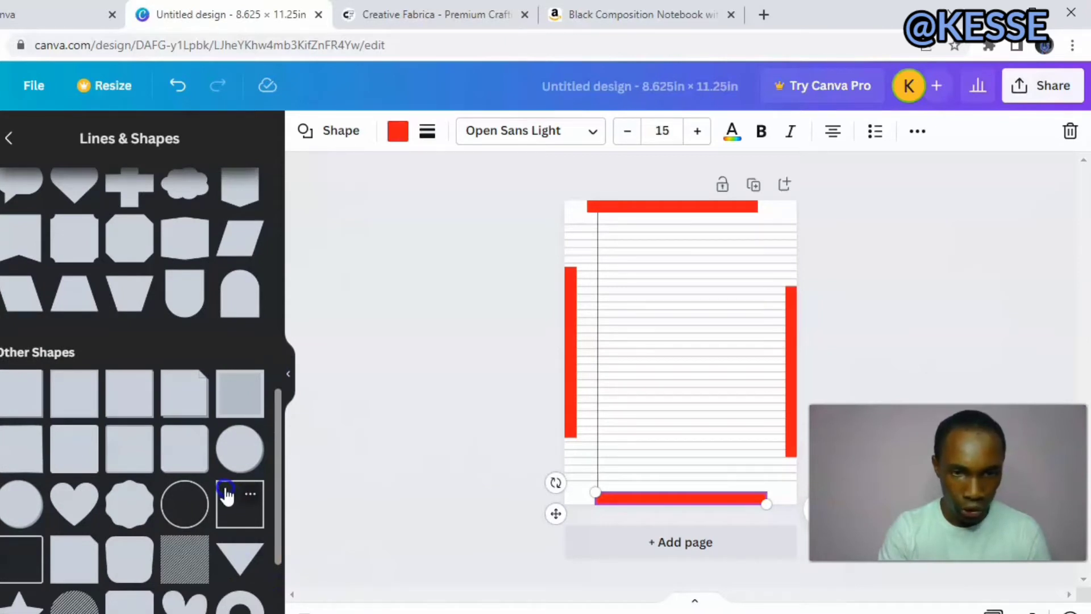
{"action": "left_click", "coordinate": [229, 497]}
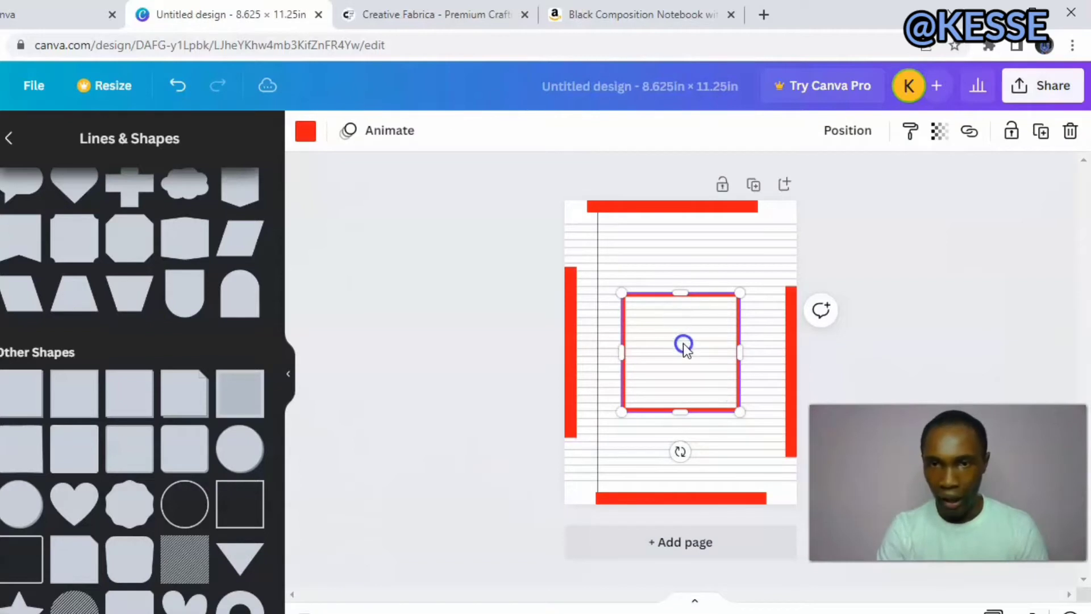
Stretch the red square outline on all sides until it meets the inner edges of the four red guide bars.
{"action": "left_click_drag", "start_coordinate": [735, 353], "coordinate": [694, 363]}
{"action": "left_click_drag", "start_coordinate": [657, 413], "coordinate": [659, 472]}
{"action": "left_click_drag", "start_coordinate": [694, 382], "coordinate": [784, 356]}
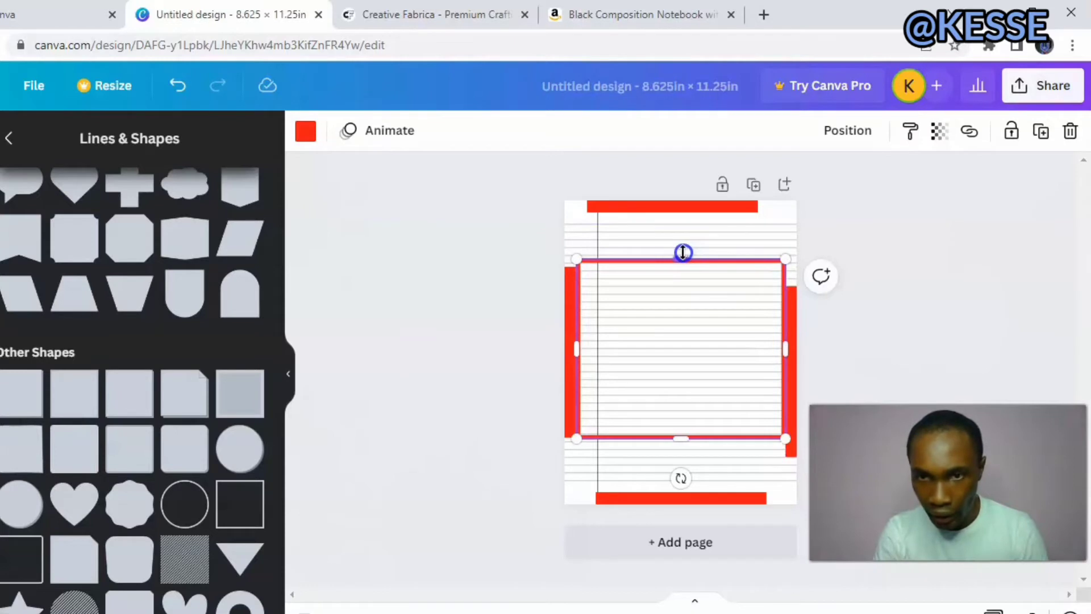
{"action": "left_click_drag", "start_coordinate": [683, 252], "coordinate": [682, 211]}
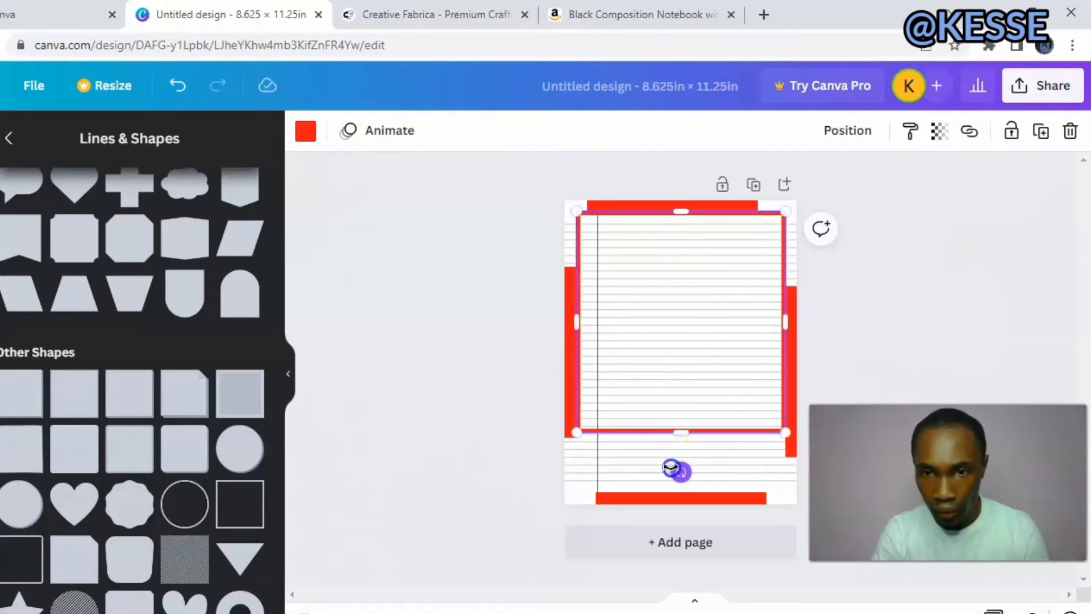
{"action": "left_click_drag", "start_coordinate": [680, 430], "coordinate": [689, 490]}
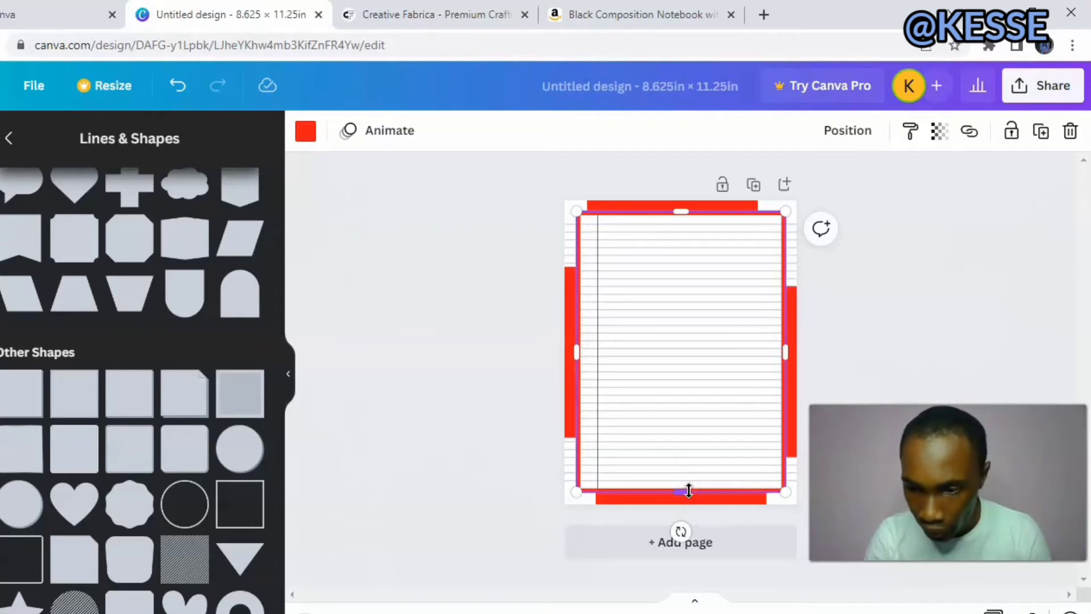
{"action": "key", "text": "Up"}
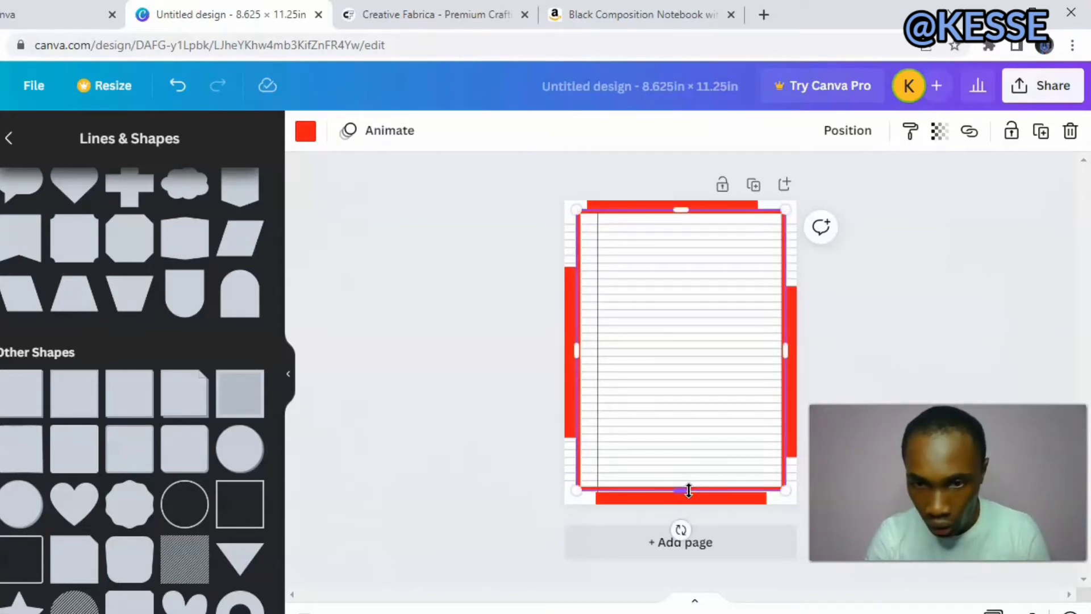
{"action": "key", "text": "Down"}
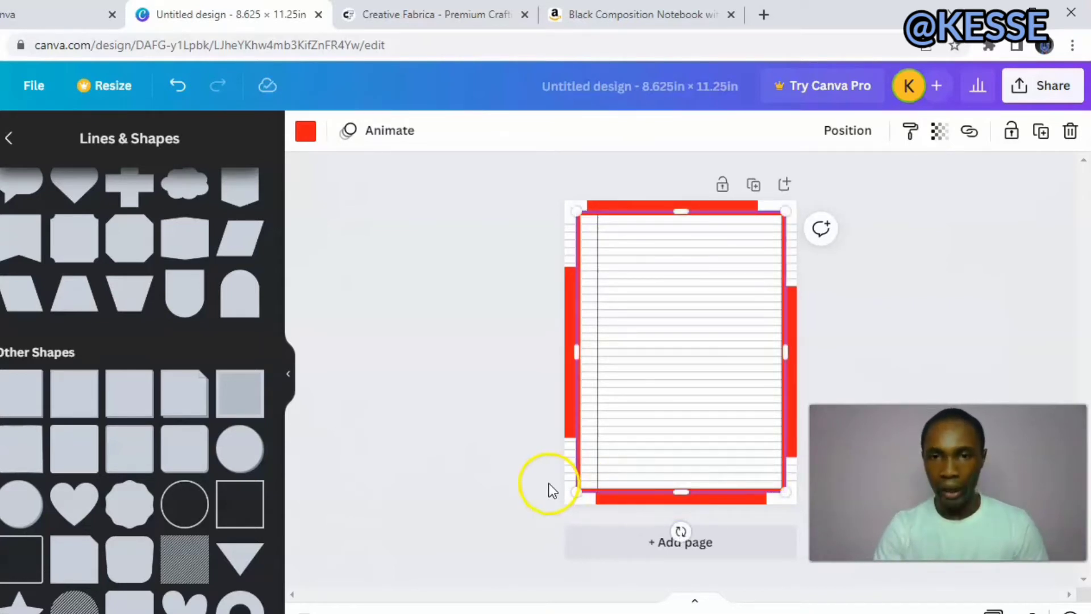
{"action": "left_click", "coordinate": [524, 476]}
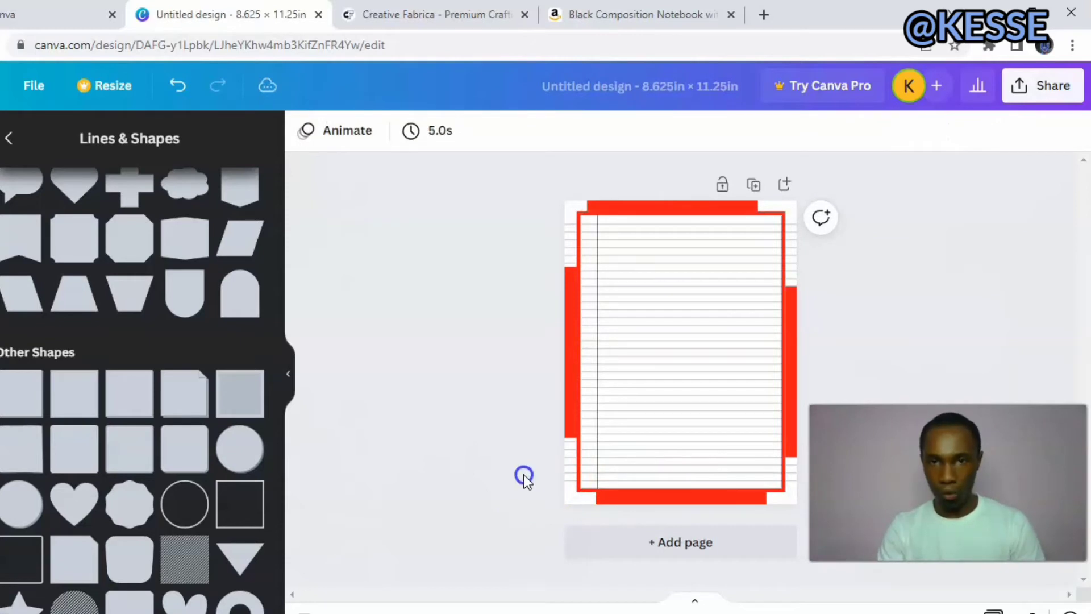
Delete the four red guide bars at the page edges, keeping the red frame.
{"action": "left_click", "coordinate": [565, 420]}
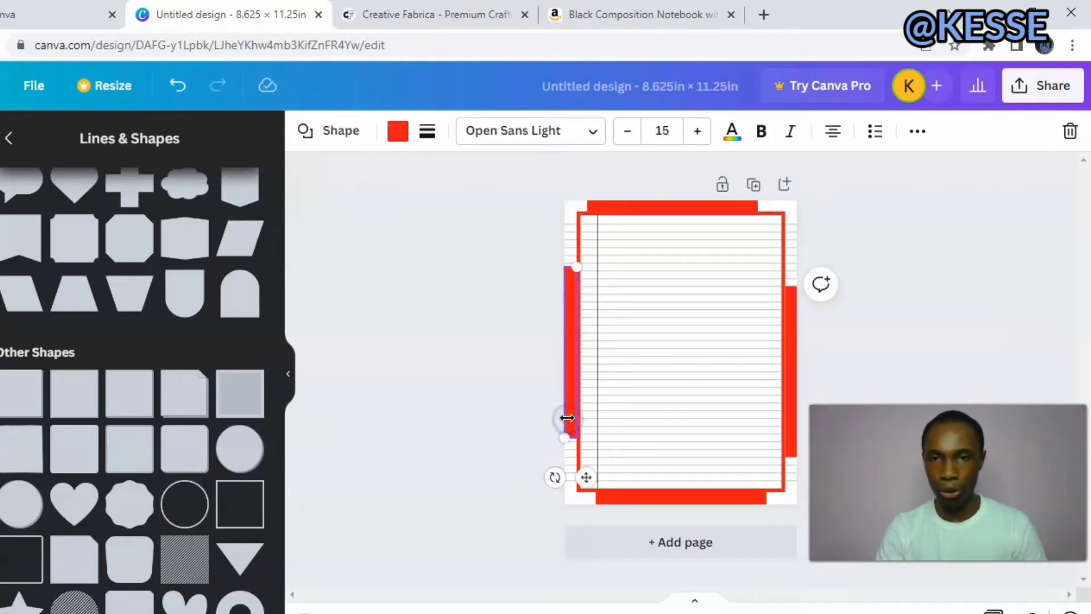
{"action": "left_click", "coordinate": [1068, 134]}
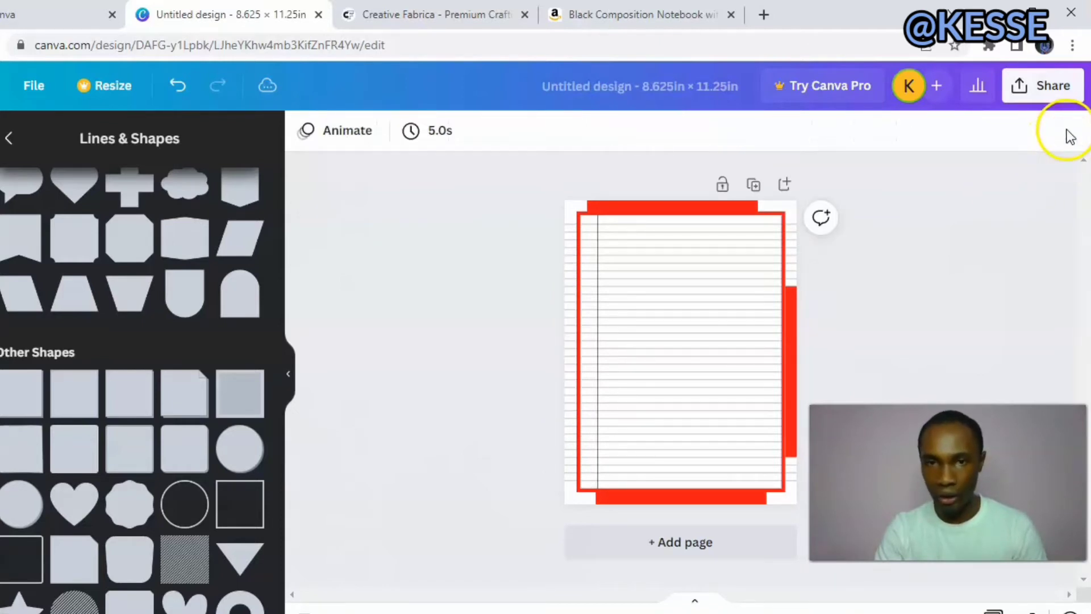
{"action": "left_click", "coordinate": [793, 337]}
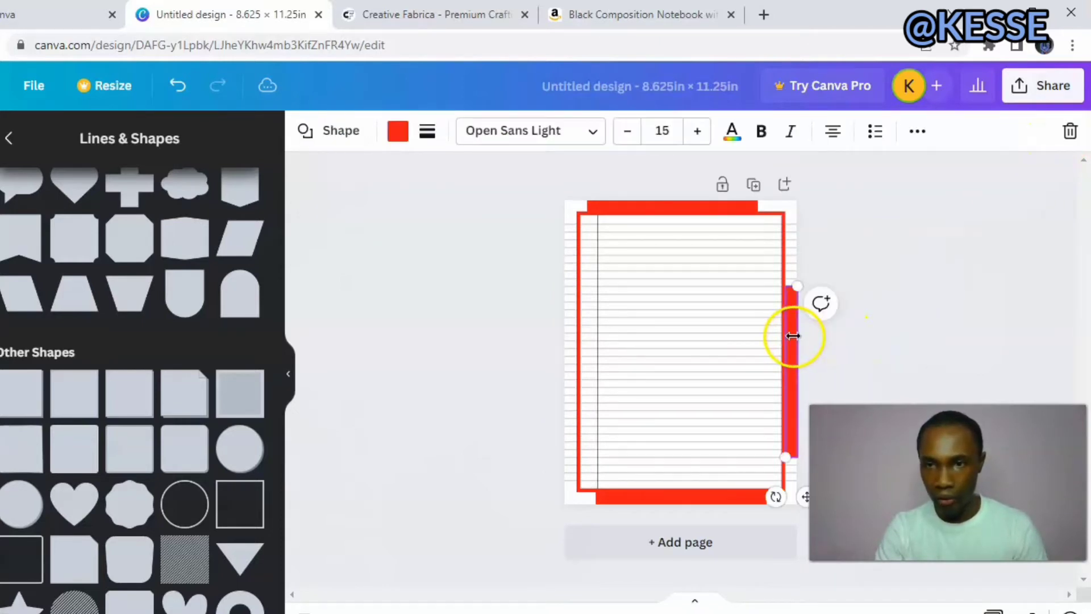
{"action": "left_click", "coordinate": [1069, 131]}
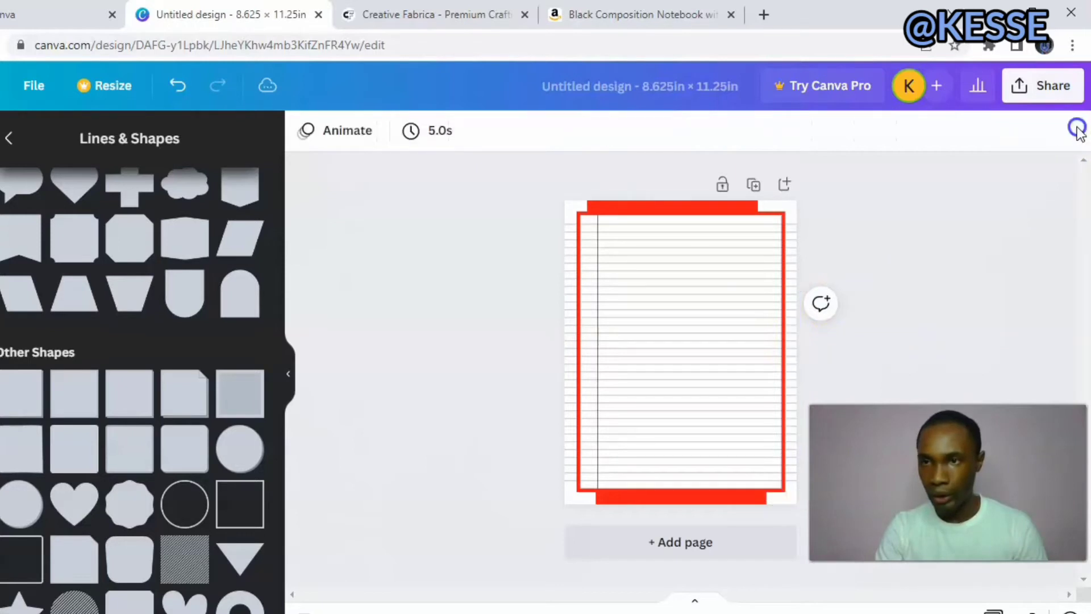
{"action": "left_click", "coordinate": [658, 206]}
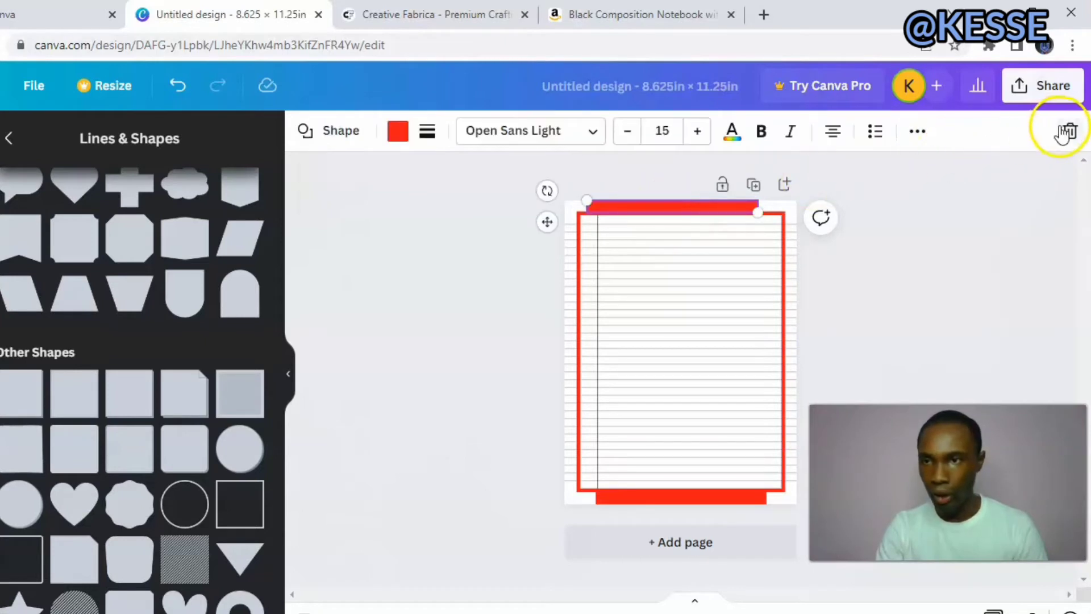
{"action": "left_click", "coordinate": [1069, 132]}
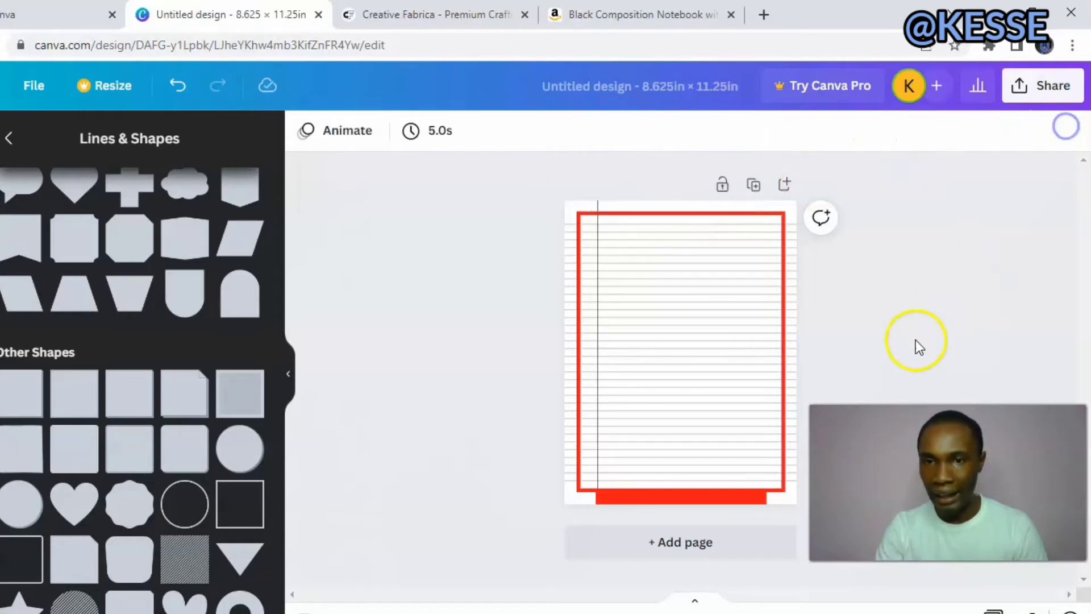
{"action": "left_click", "coordinate": [685, 496]}
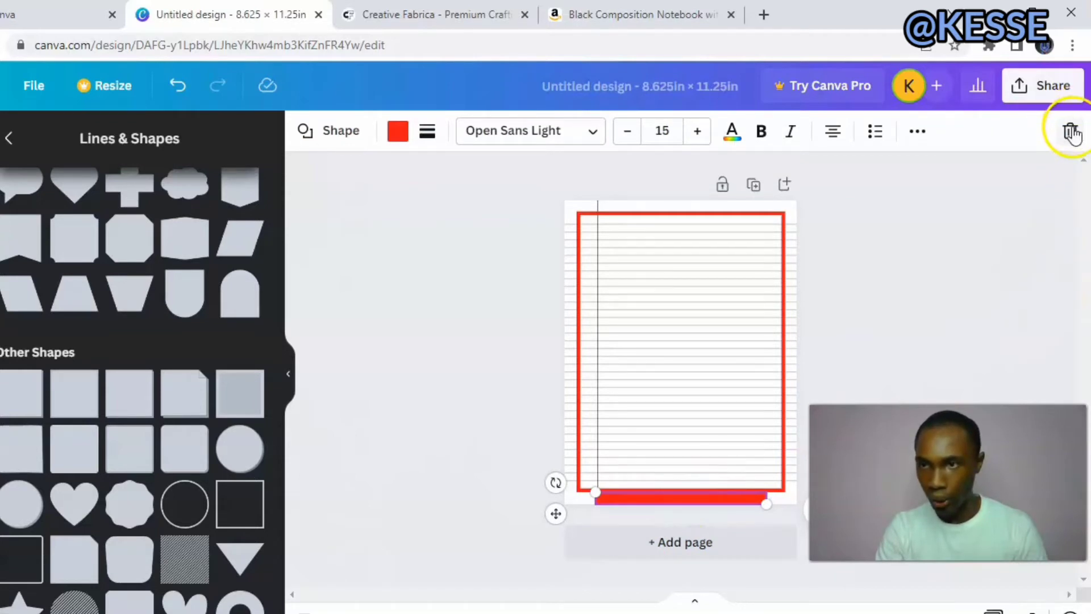
{"action": "left_click", "coordinate": [1071, 128]}
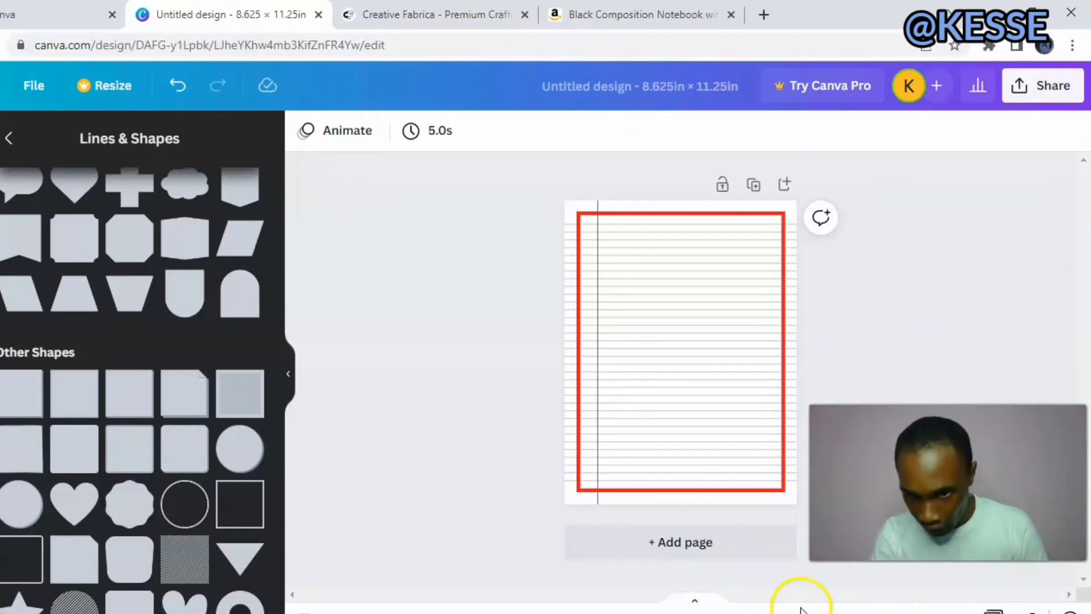
Delete the red margin frame from the notebook page, leaving only the ruled lines and the vertical margin line.
{"action": "left_click_drag", "start_coordinate": [800, 613], "coordinate": [806, 613]}
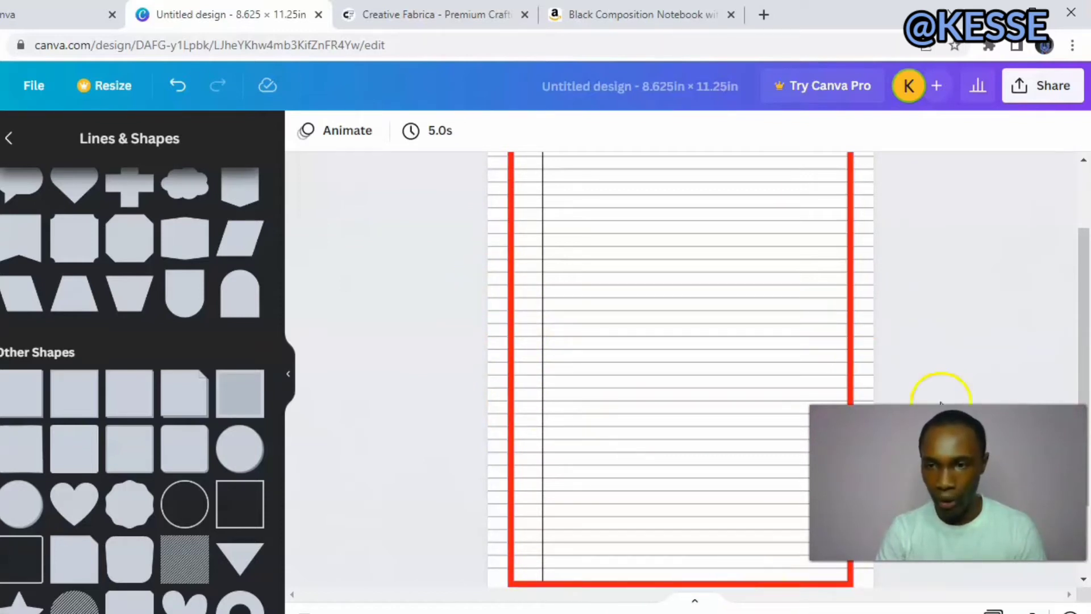
{"action": "mouse_move", "coordinate": [806, 613]}
{"action": "left_mouse_down"}
{"action": "mouse_move", "coordinate": [784, 613]}
{"action": "mouse_move", "coordinate": [797, 613]}
{"action": "left_mouse_up"}
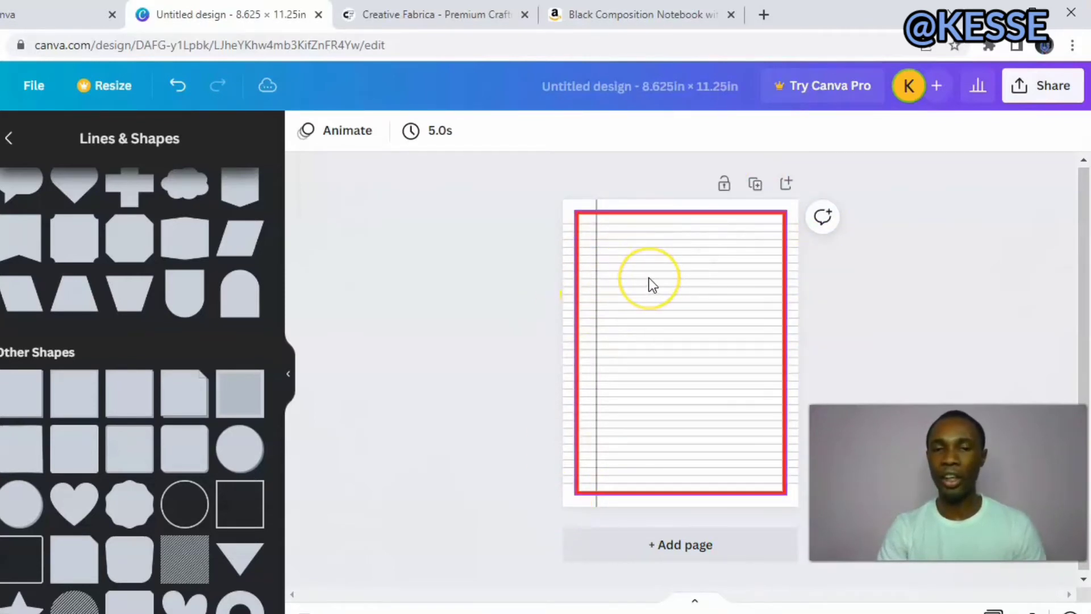
{"action": "left_click", "coordinate": [656, 205]}
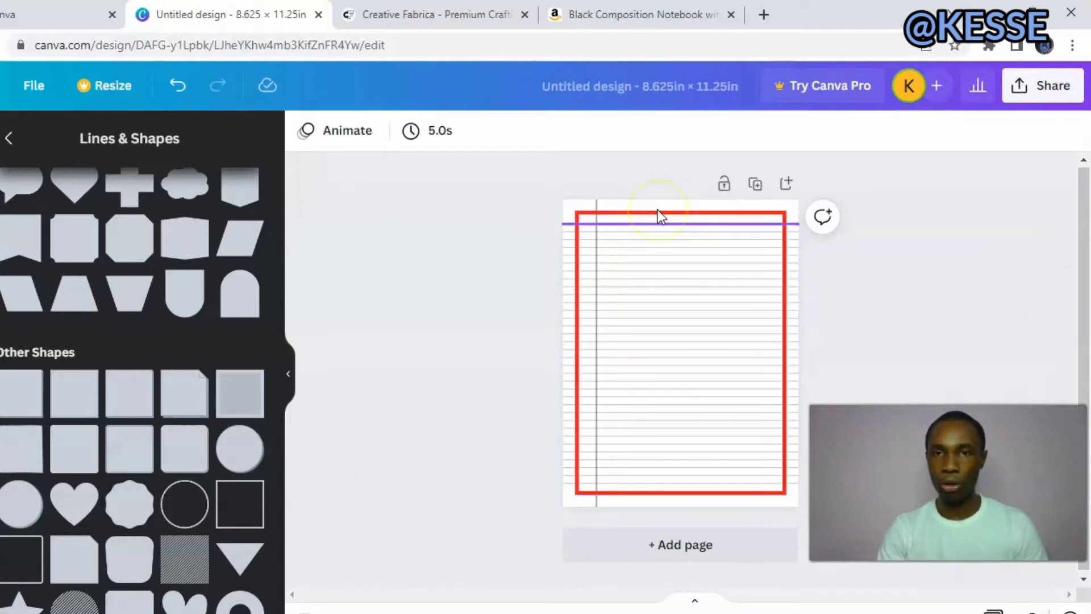
{"action": "left_click", "coordinate": [656, 218]}
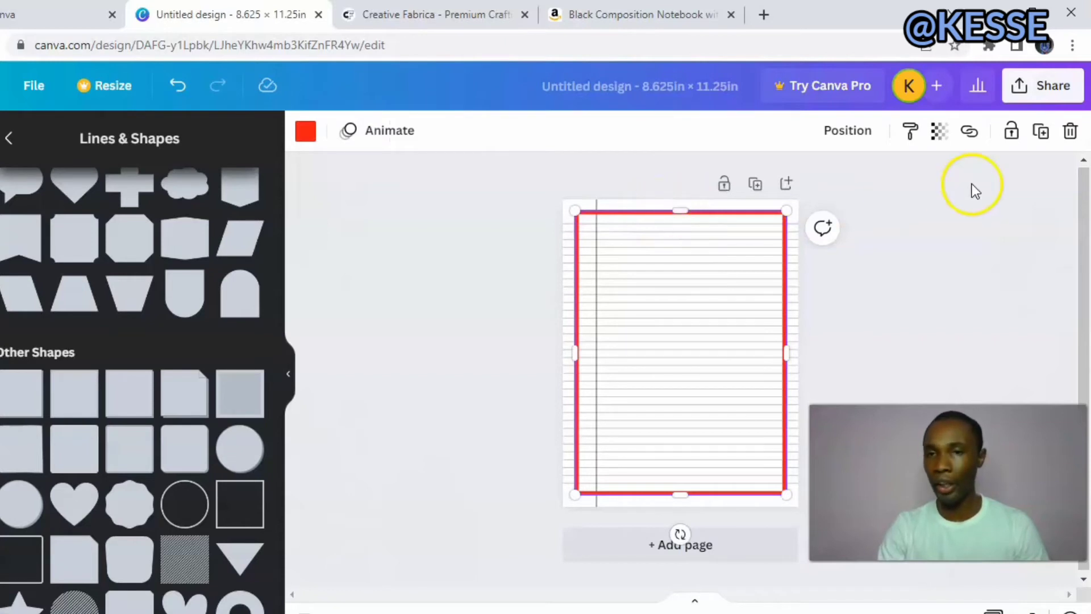
{"action": "left_click", "coordinate": [1069, 132]}
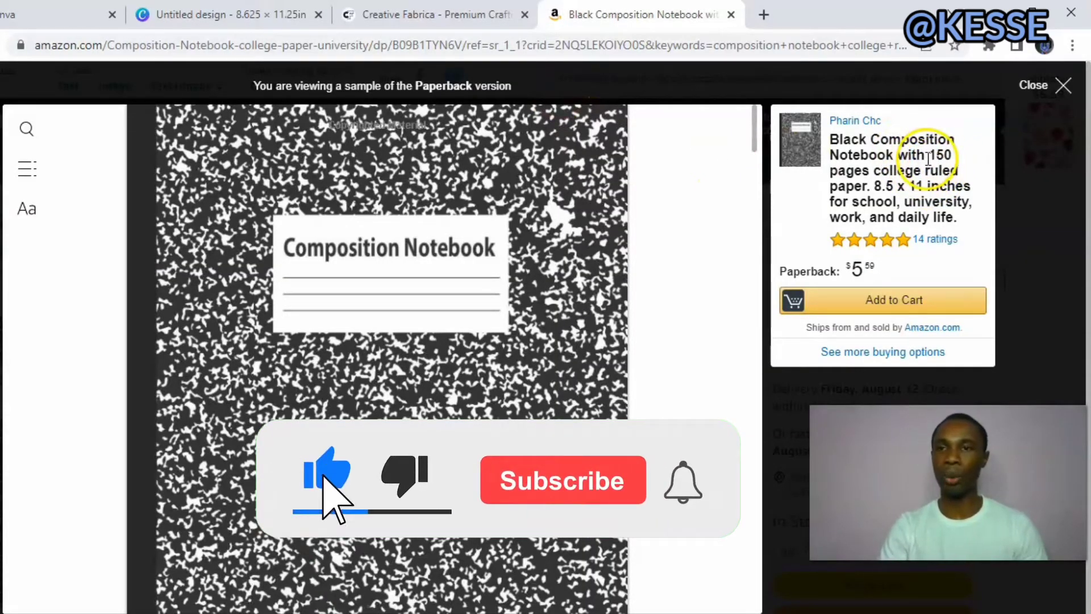
Return to the Canva design and duplicate the ruled page repeatedly until the document has 30 pages.
{"action": "left_click", "coordinate": [188, 11]}
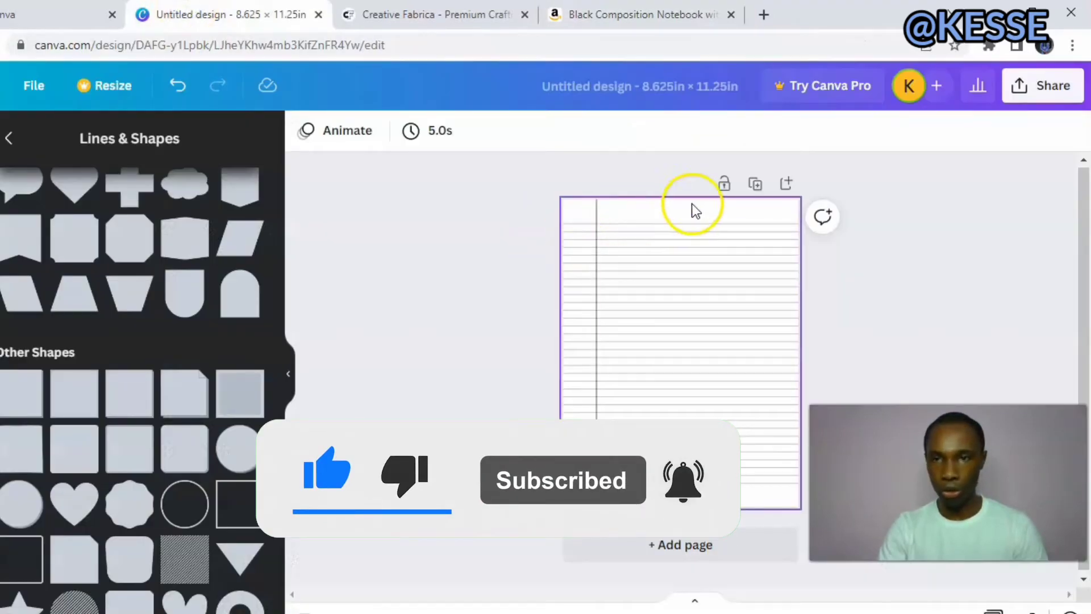
{"action": "right_click", "coordinate": [754, 188]}
{"action": "left_click", "coordinate": [754, 183]}
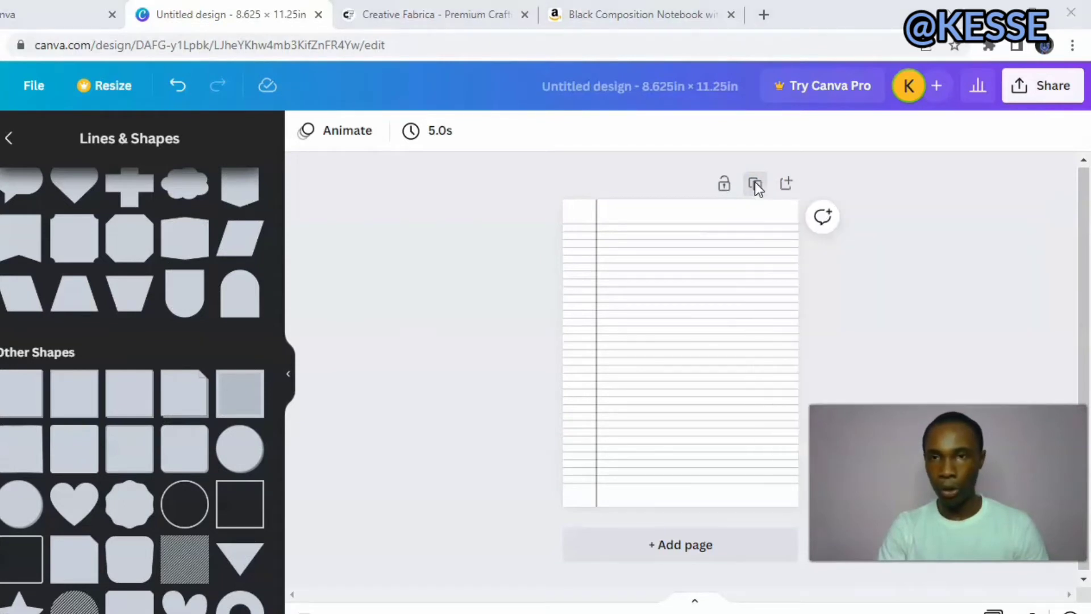
{"action": "left_click", "coordinate": [755, 186]}
{"action": "left_click", "coordinate": [742, 186]}
{"action": "left_click", "coordinate": [742, 187]}
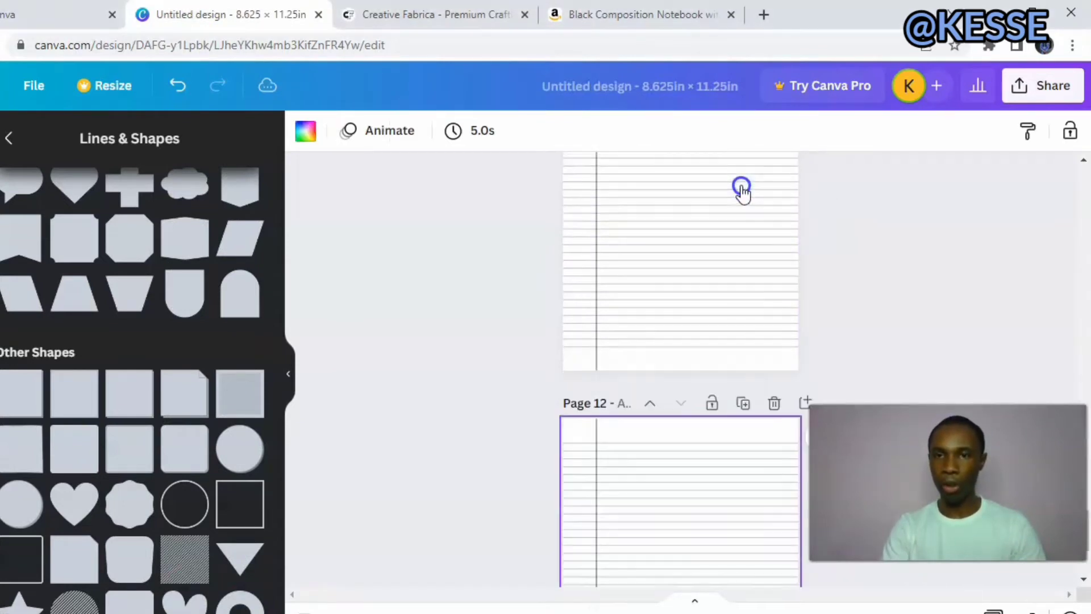
{"action": "left_click", "coordinate": [741, 186]}
{"action": "left_click", "coordinate": [741, 186]}
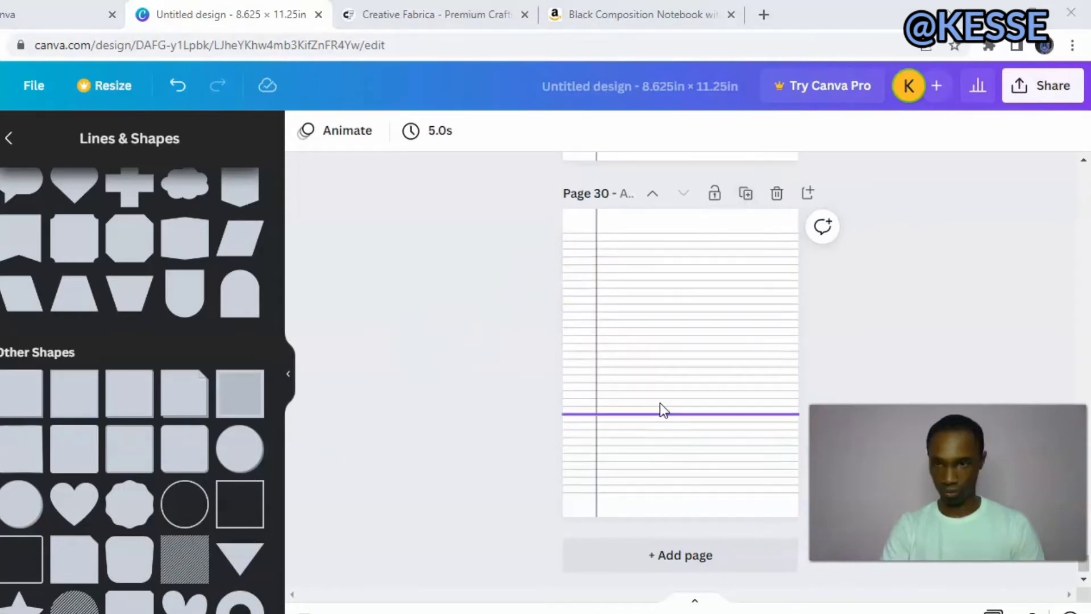
{"action": "left_click_drag", "start_coordinate": [661, 413], "coordinate": [565, 424]}
{"action": "left_click", "coordinate": [514, 387]}
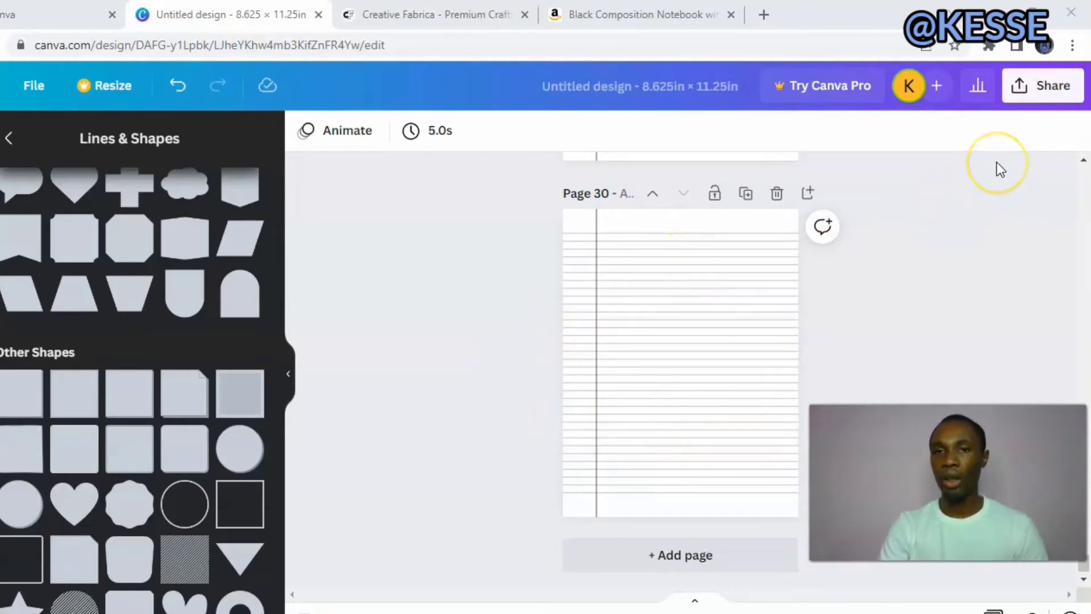
Set up a download of all 30 pages with PDF Print as the file type.
{"action": "left_click", "coordinate": [1037, 91]}
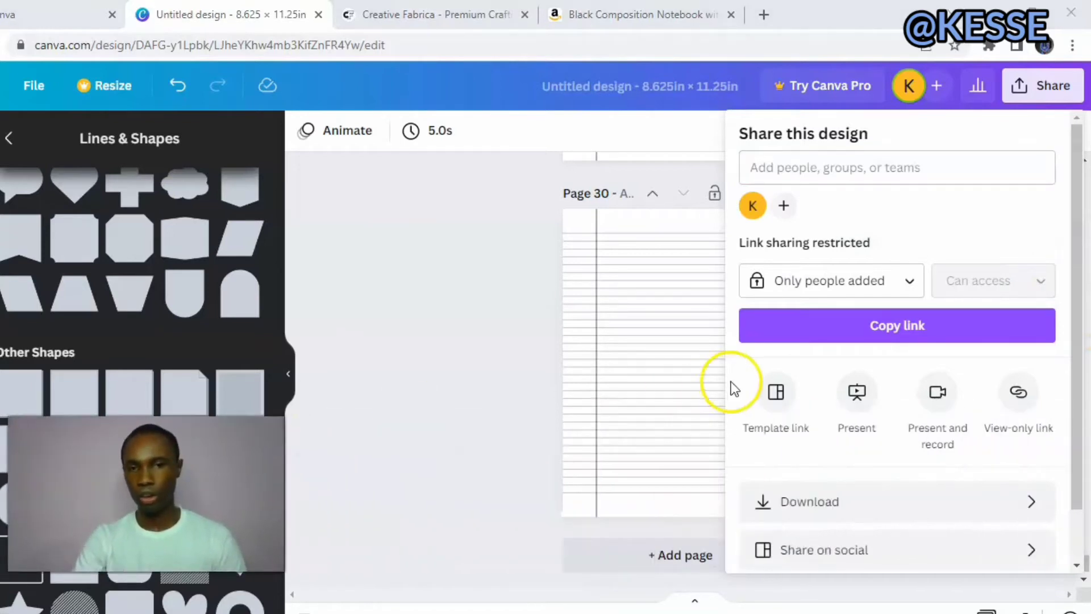
{"action": "left_click", "coordinate": [809, 502]}
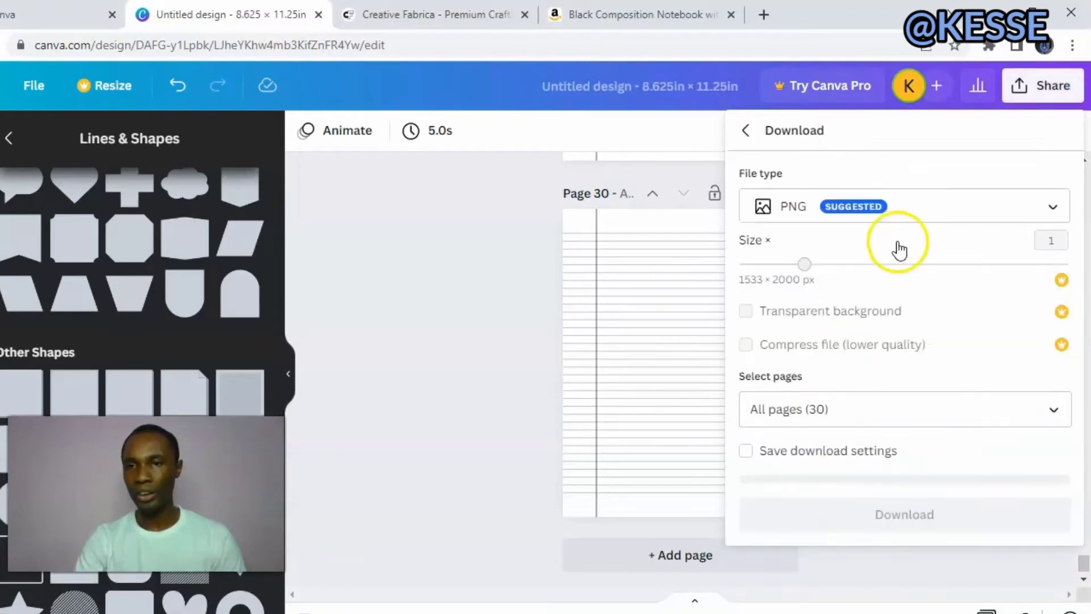
{"action": "left_click", "coordinate": [1054, 206]}
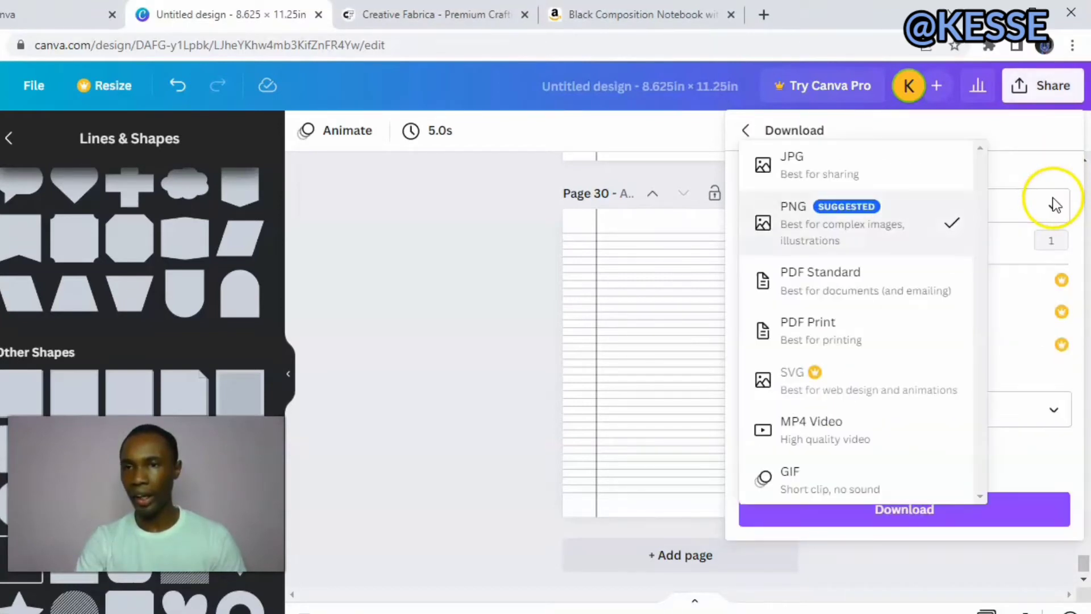
{"action": "left_click", "coordinate": [896, 326]}
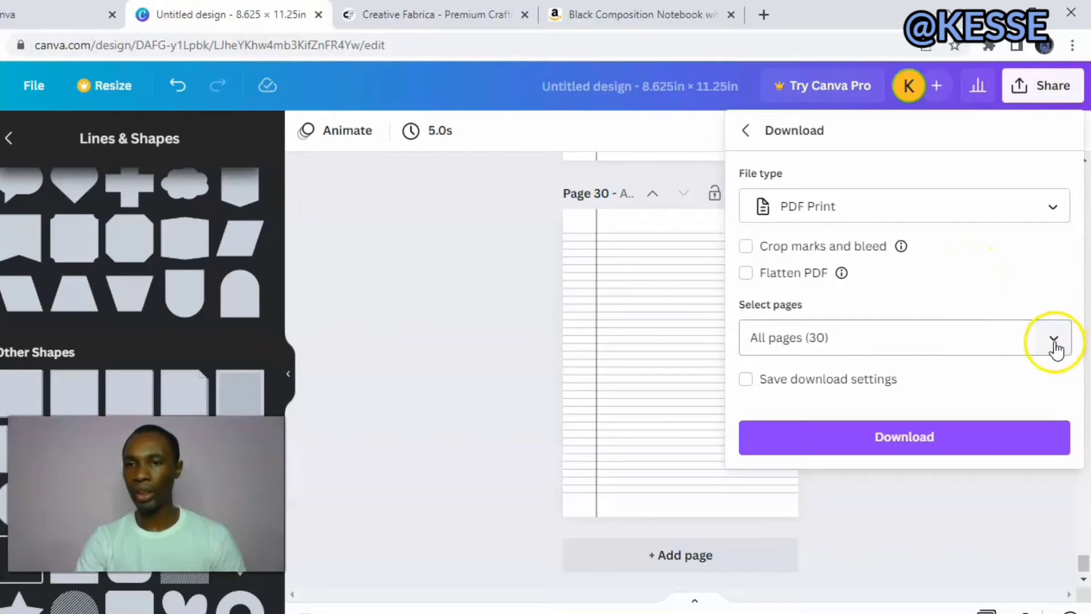
{"action": "left_click", "coordinate": [953, 442]}
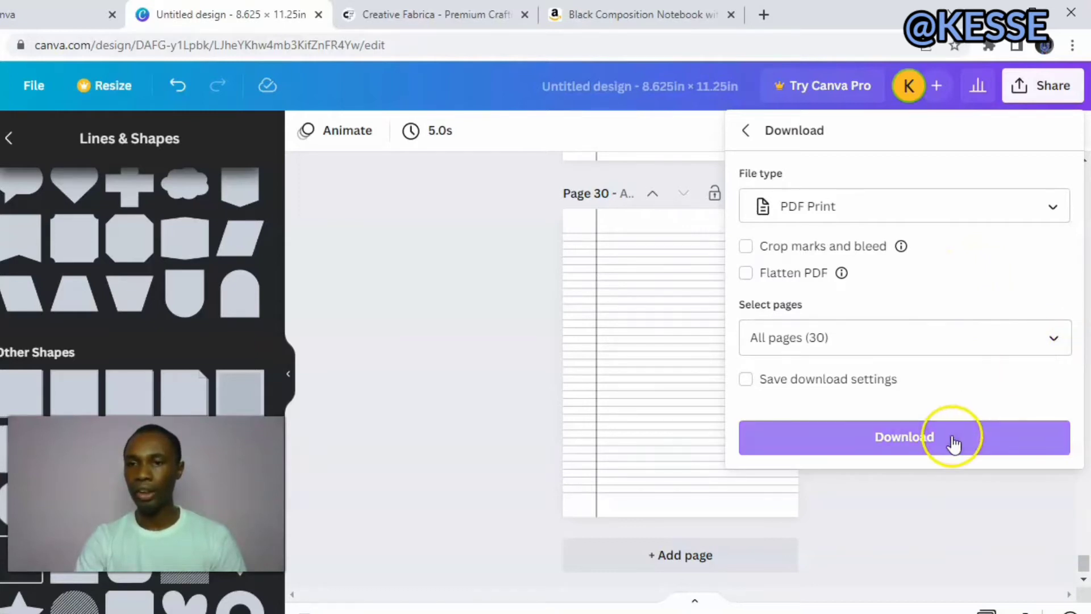
{"action": "left_click", "coordinate": [521, 379]}
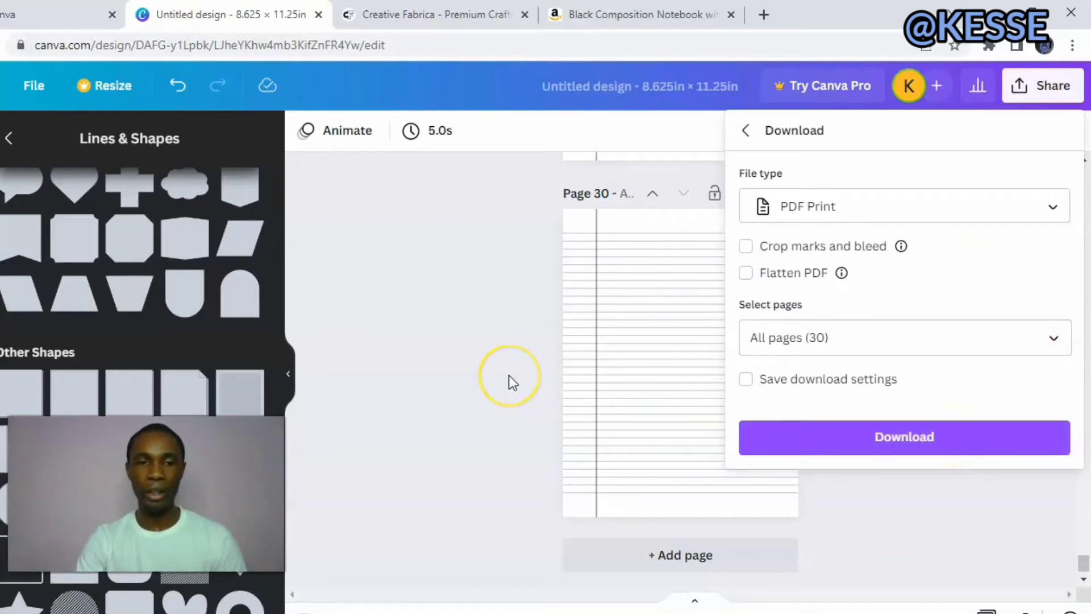
{"action": "left_click", "coordinate": [502, 366]}
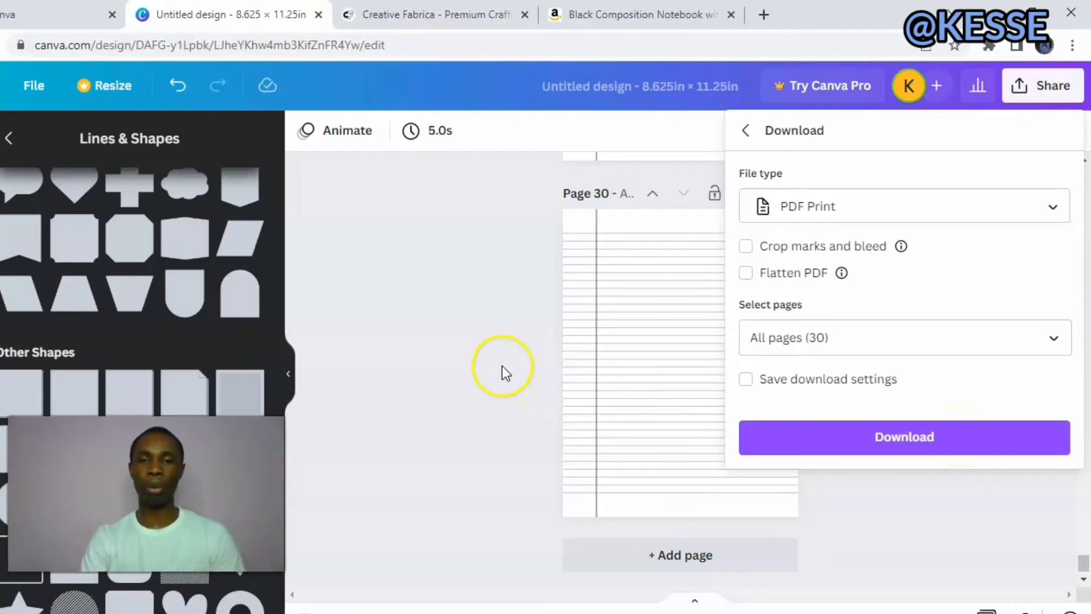
{"action": "left_click", "coordinate": [503, 366]}
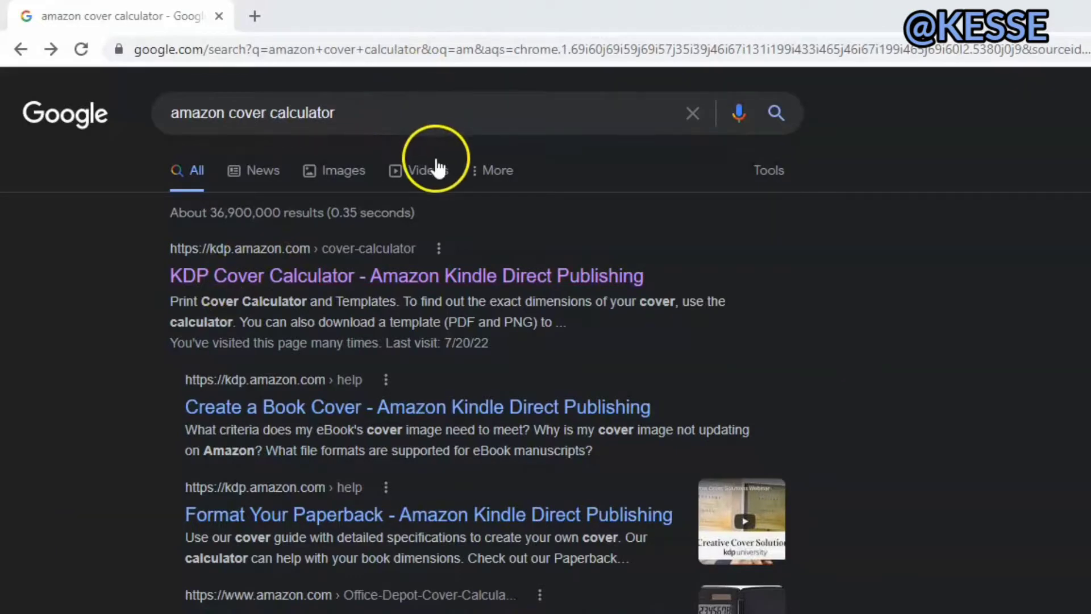
Open the KDP Cover Calculator from the search results and choose Paperback binding with a Black & white interior.
{"action": "left_click", "coordinate": [435, 289]}
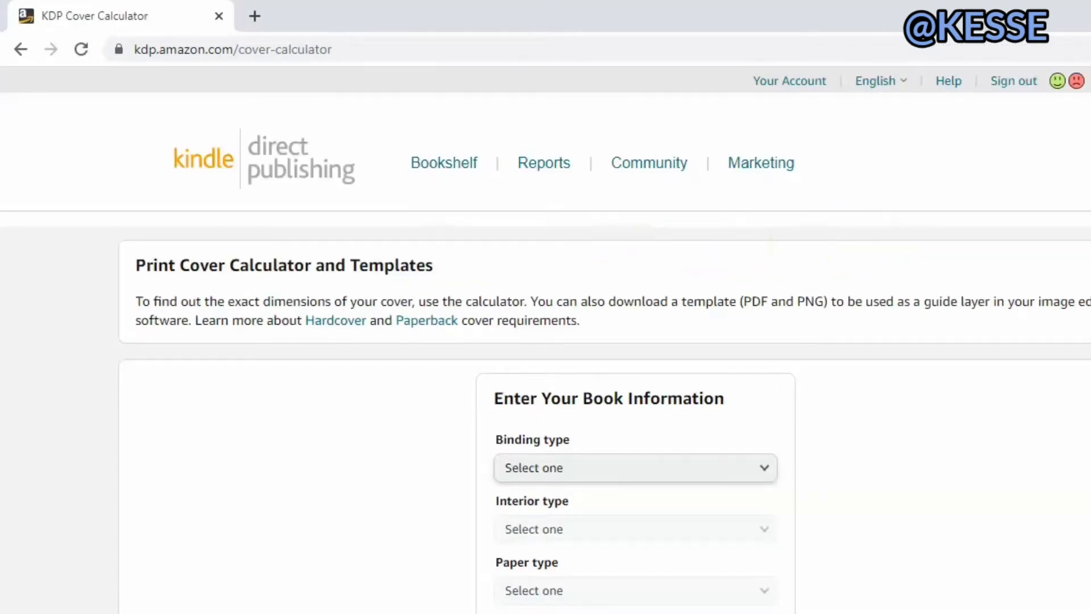
{"action": "scroll", "coordinate": [545, 341], "scroll_direction": "down", "scroll_amount": 3}
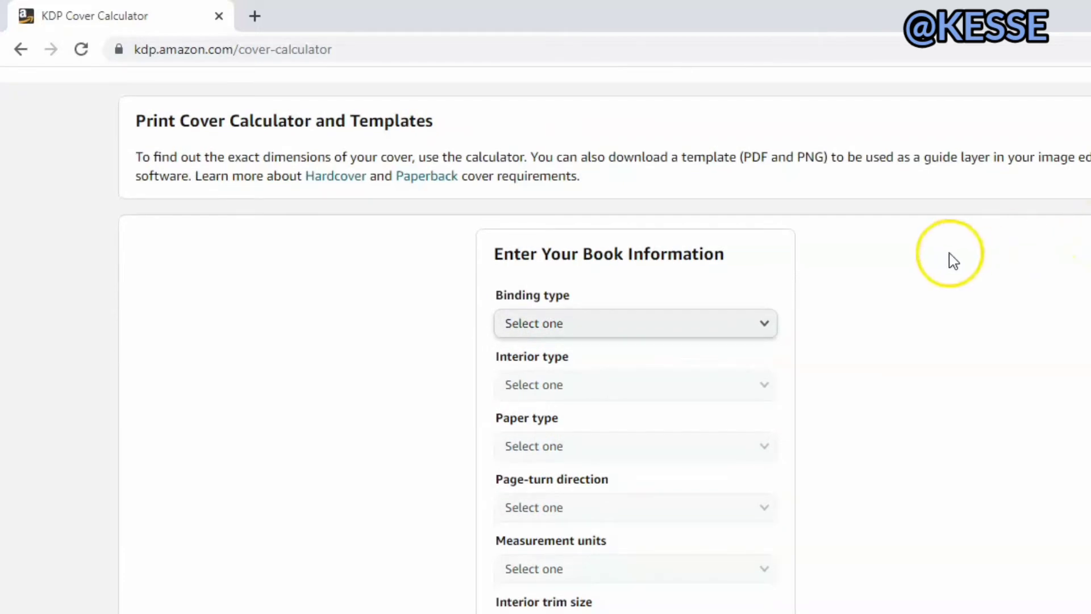
{"action": "left_click", "coordinate": [762, 323]}
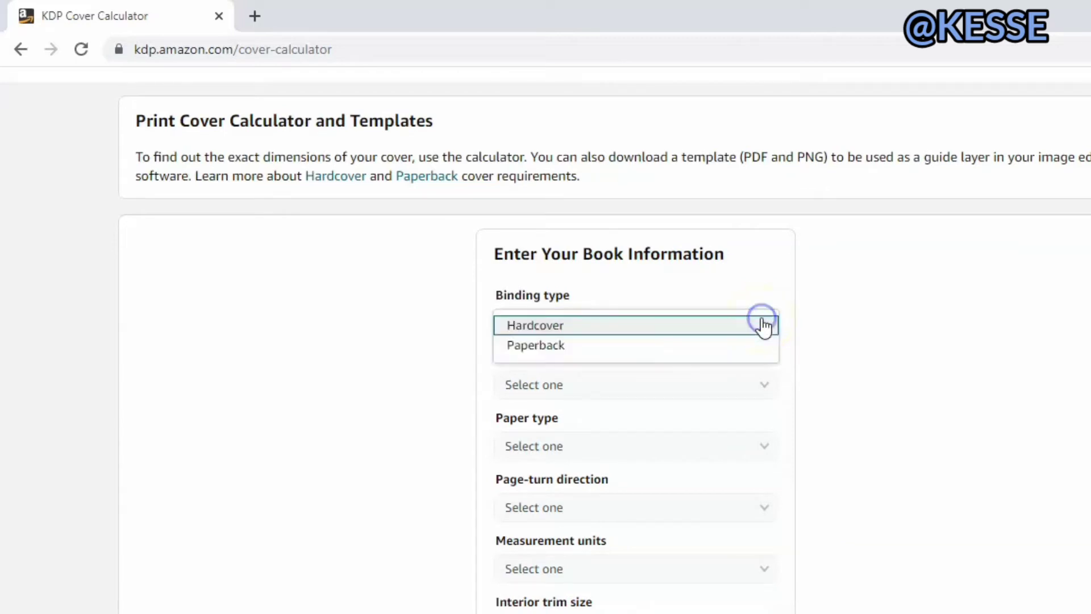
{"action": "left_click", "coordinate": [732, 351]}
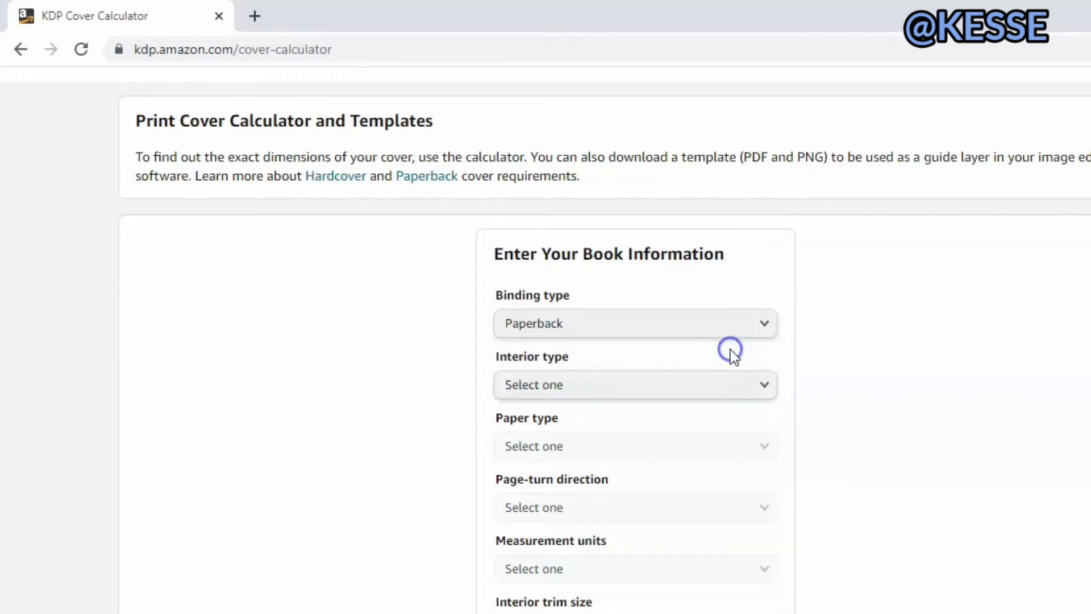
{"action": "left_click", "coordinate": [765, 387]}
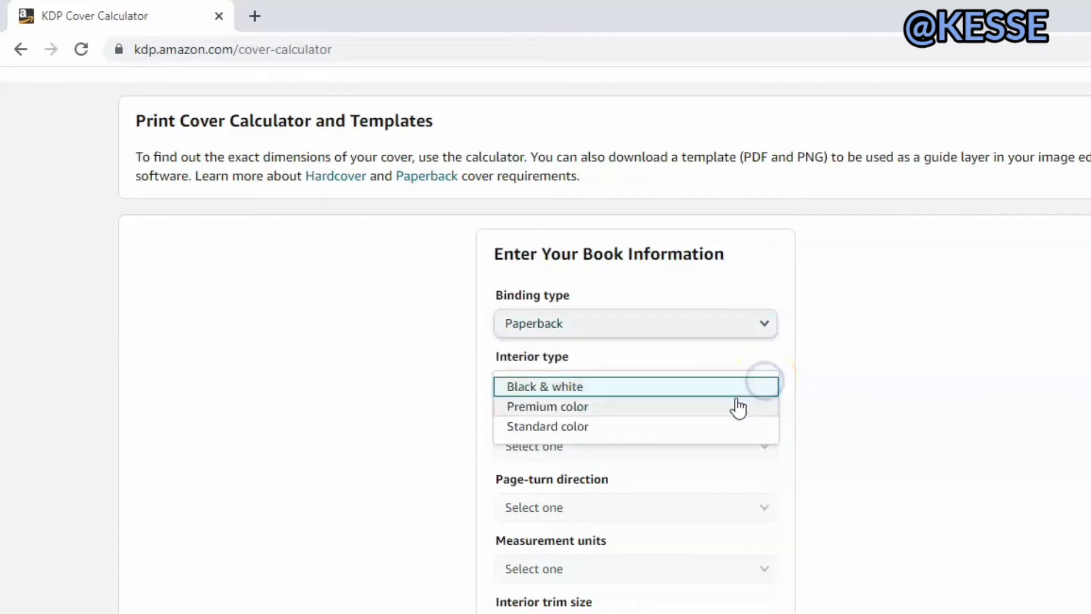
{"action": "left_click", "coordinate": [739, 387]}
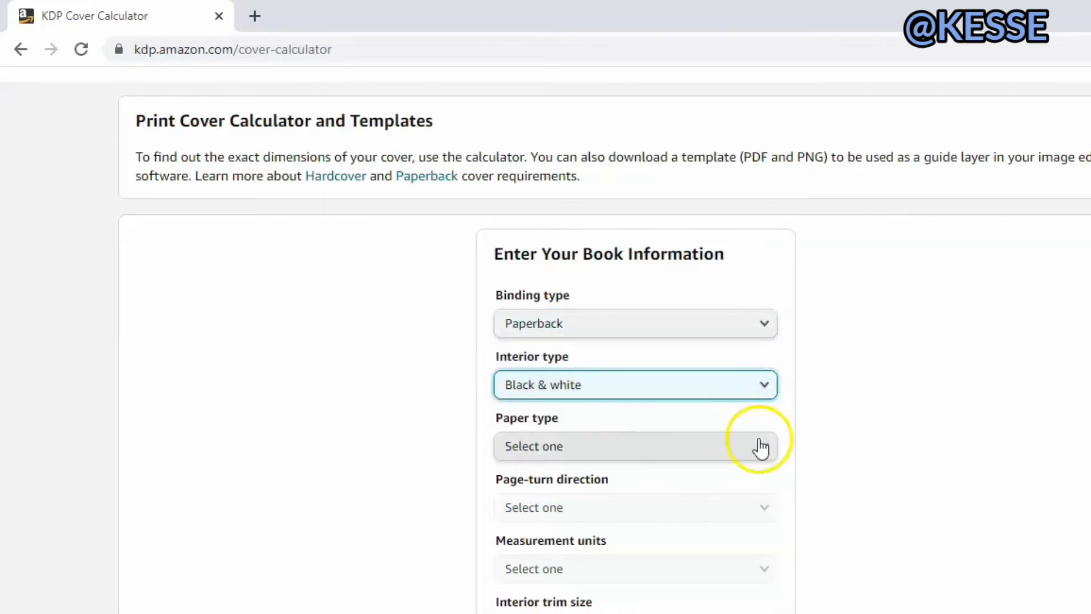
Set the paper type to White paper, the page-turn direction to Left to Right and the measurement units to Inches.
{"action": "left_click", "coordinate": [760, 446]}
{"action": "left_click", "coordinate": [743, 468]}
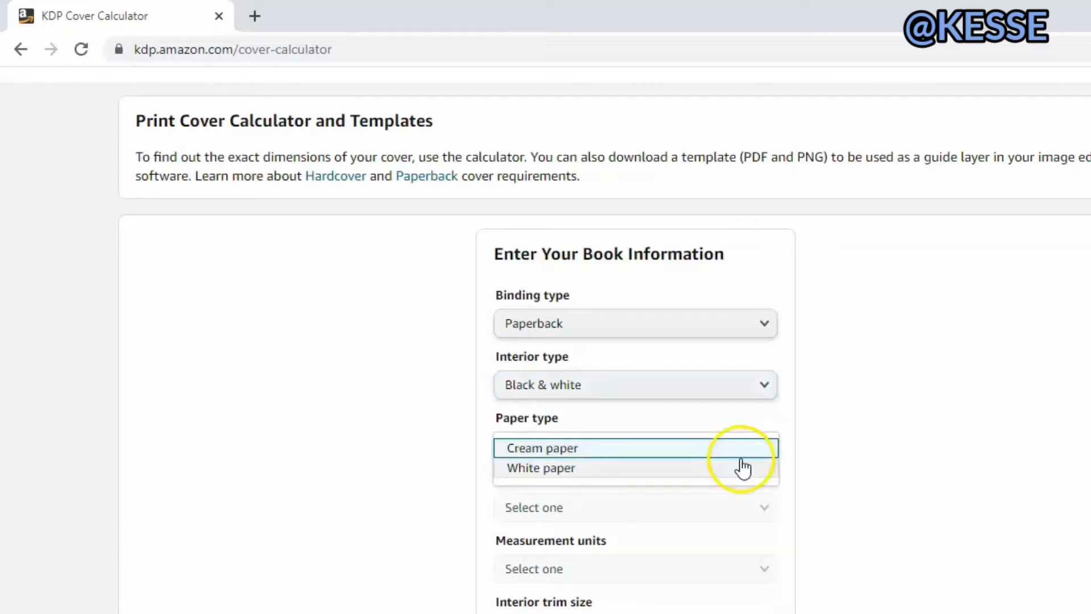
{"action": "left_click", "coordinate": [742, 468]}
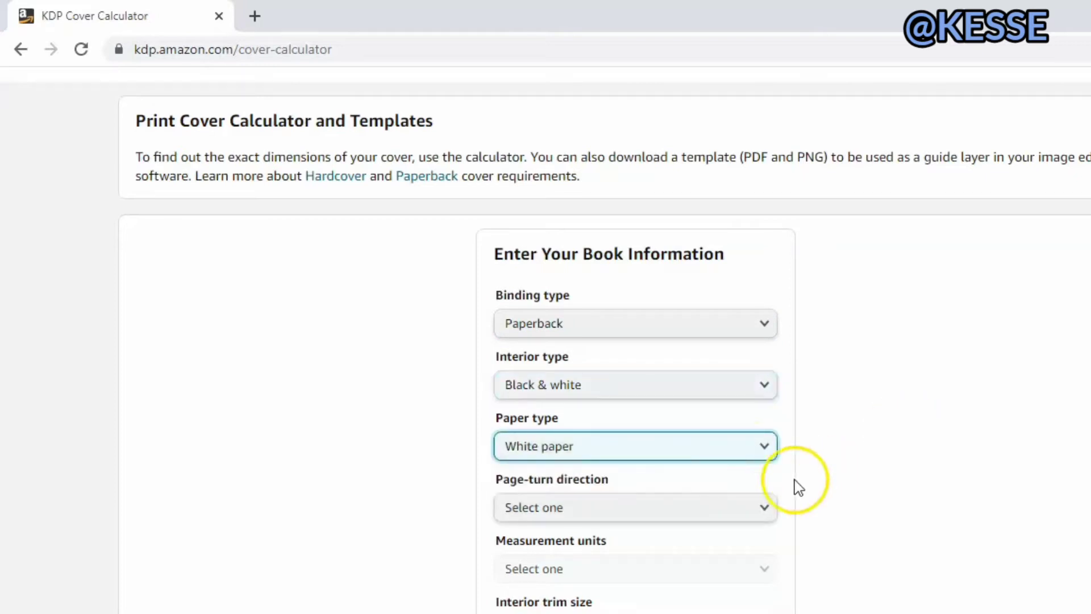
{"action": "left_click", "coordinate": [767, 512]}
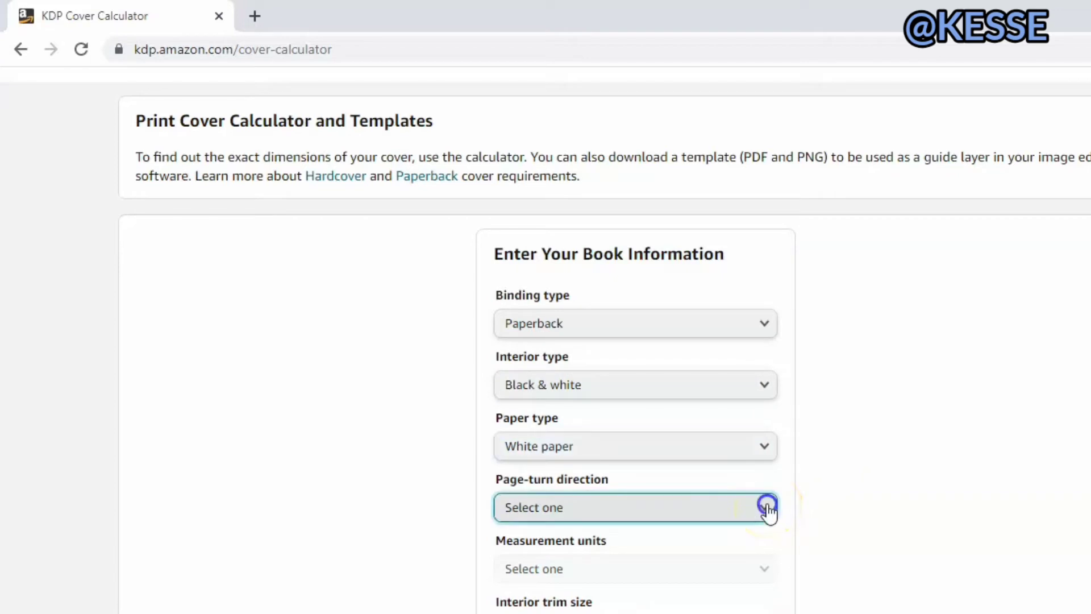
{"action": "left_click", "coordinate": [755, 513]}
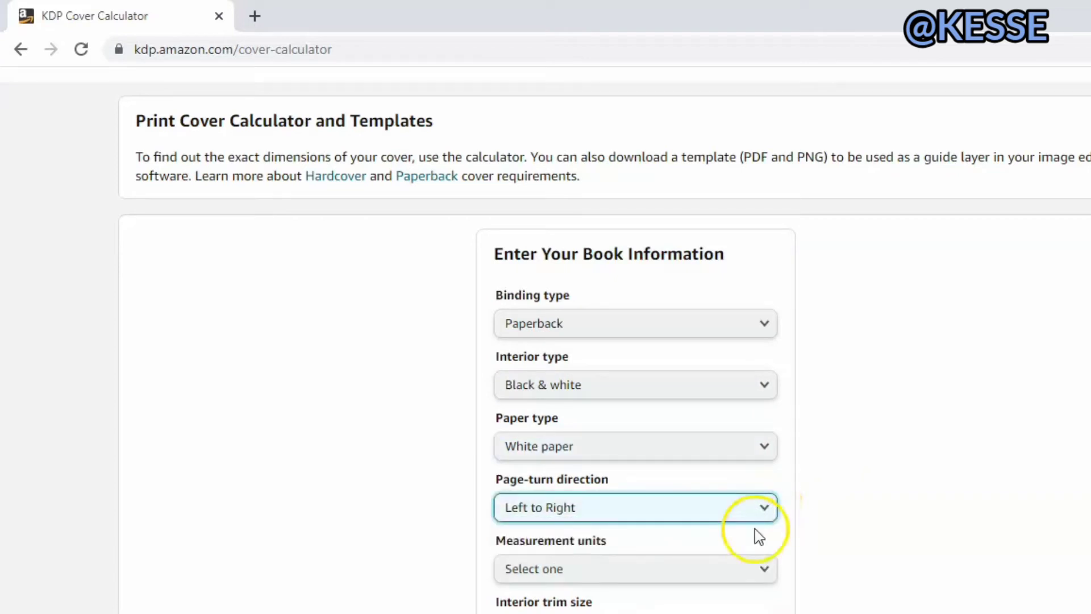
{"action": "left_click", "coordinate": [759, 566]}
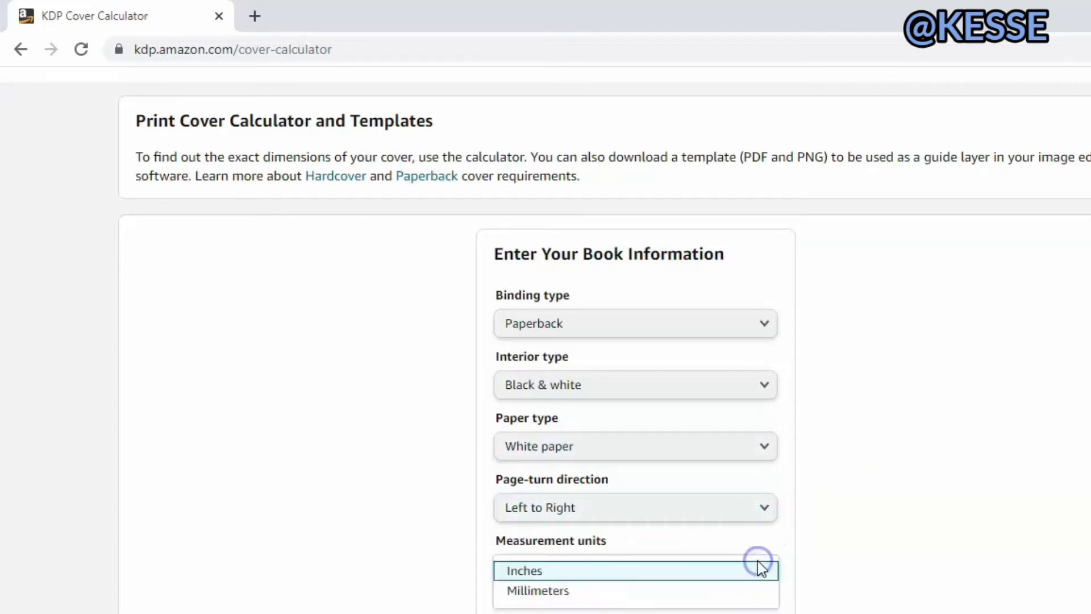
{"action": "left_click", "coordinate": [751, 571]}
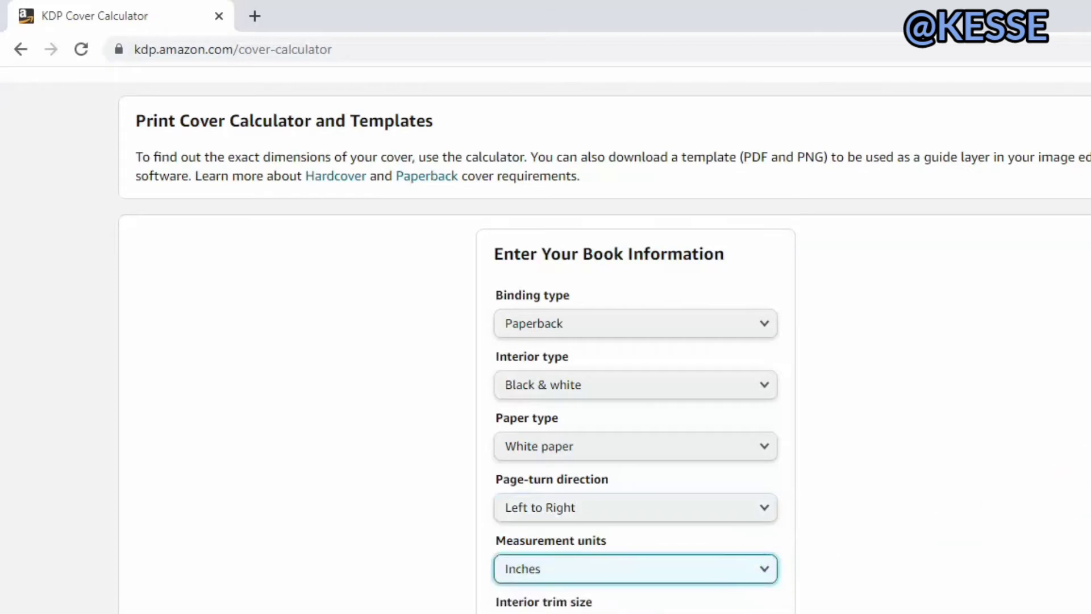
Set the interior trim size to 8.5 x 11 in and the page count to 150, and calculate the cover dimensions.
{"action": "scroll", "coordinate": [925, 404], "scroll_direction": "down", "scroll_amount": 3}
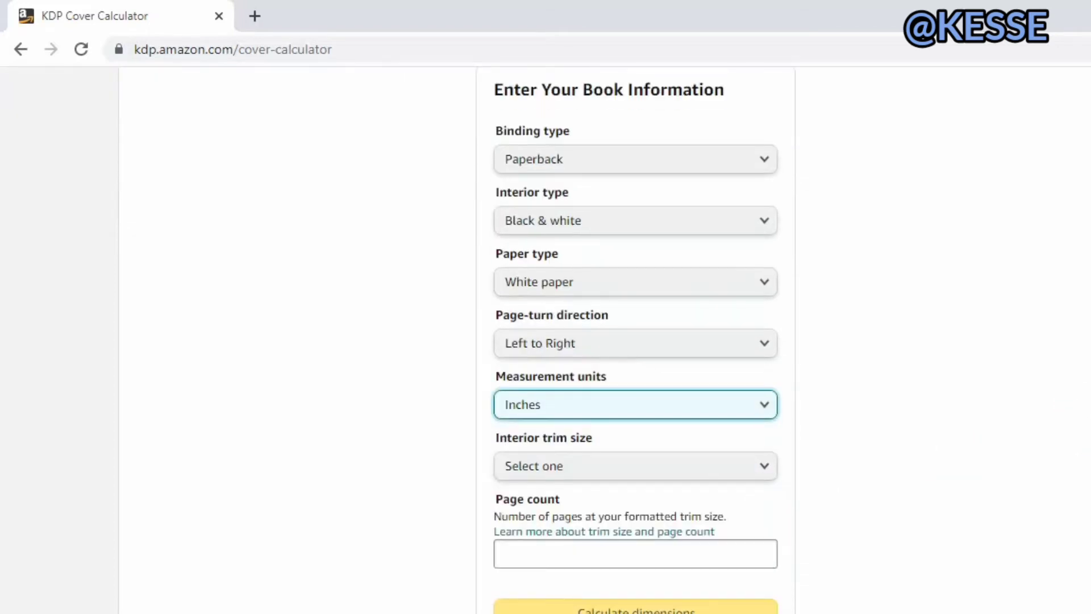
{"action": "left_click", "coordinate": [763, 470]}
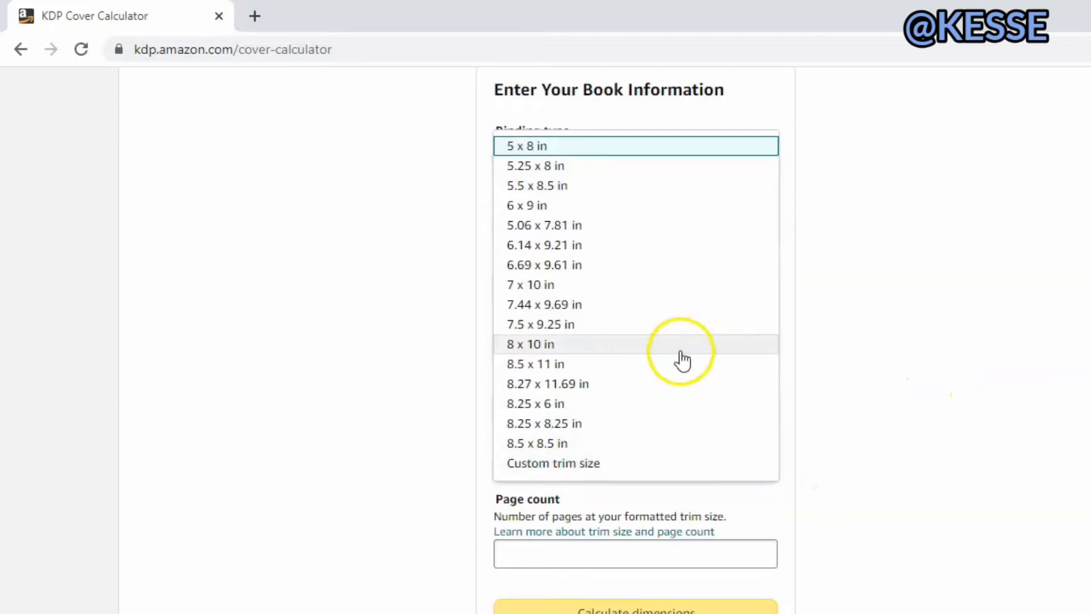
{"action": "left_click", "coordinate": [675, 364]}
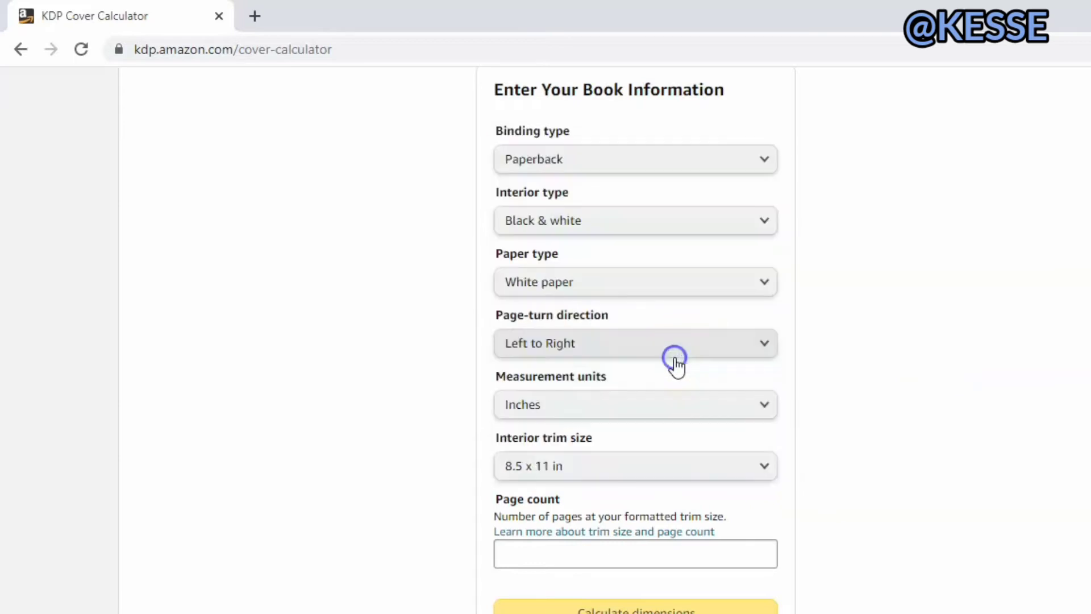
{"action": "left_click", "coordinate": [716, 553]}
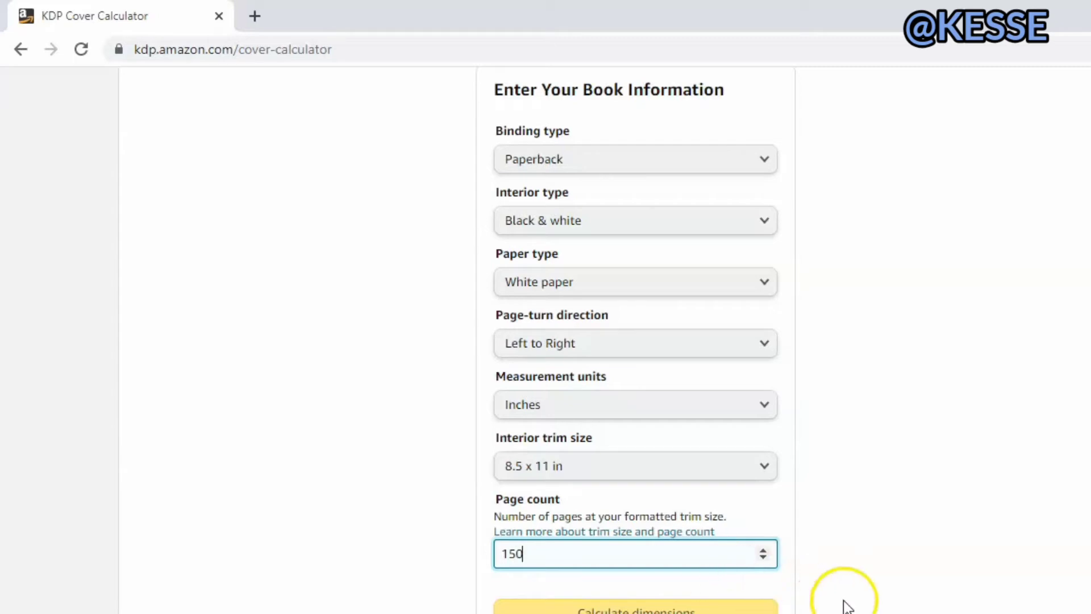
{"action": "left_click", "coordinate": [738, 609]}
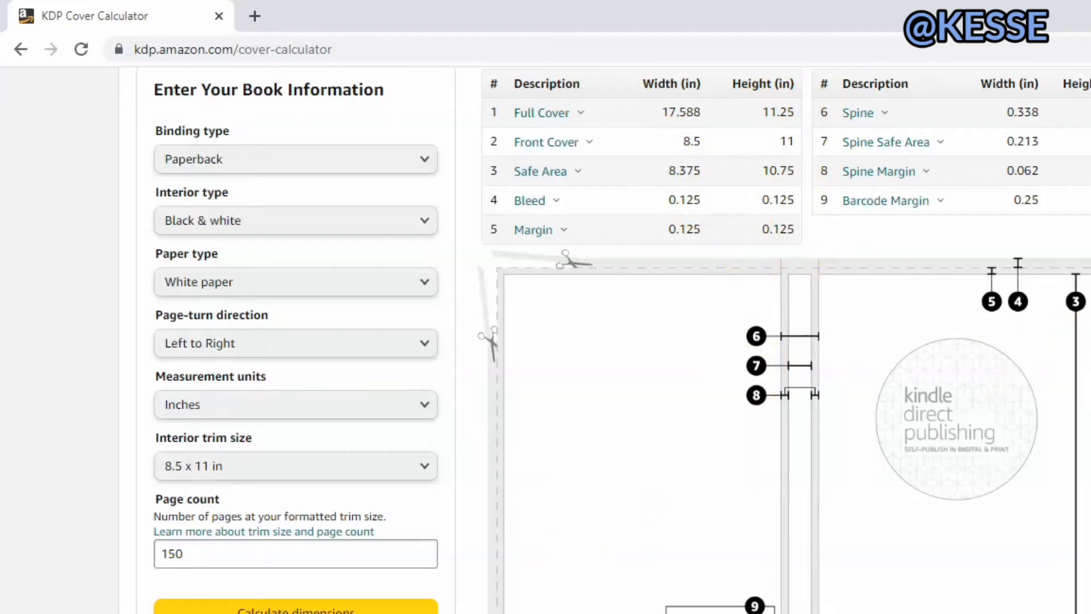
Download the cover template and extract its ZIP archive into the folder PAPERBACK_8.500x11.000_150_BW_WHITE_en_US in Downloads.
{"action": "scroll", "coordinate": [612, 340], "scroll_direction": "down", "scroll_amount": 2}
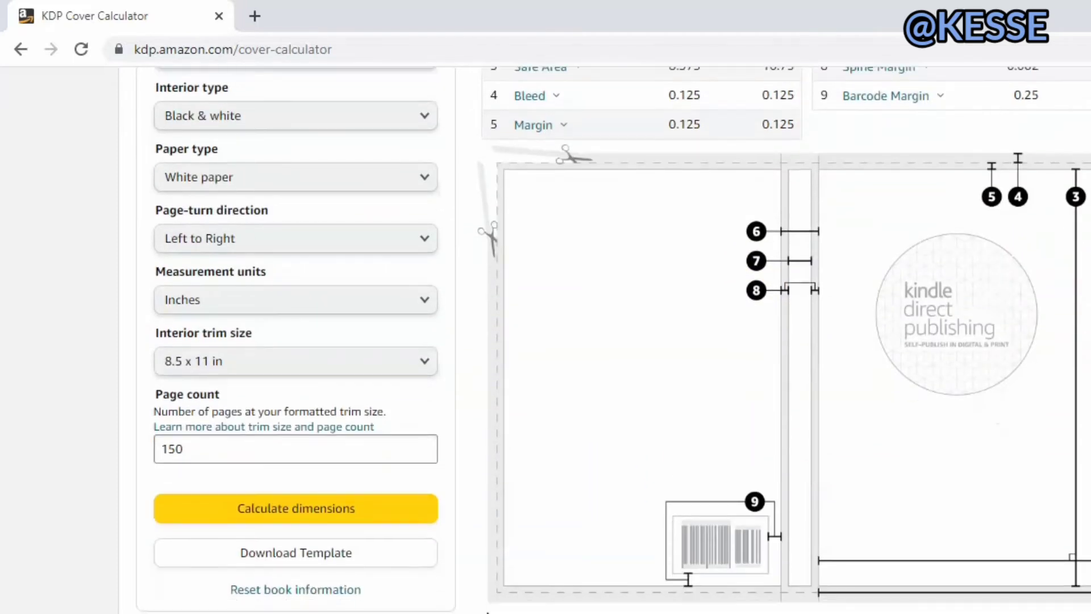
{"action": "left_click", "coordinate": [332, 563]}
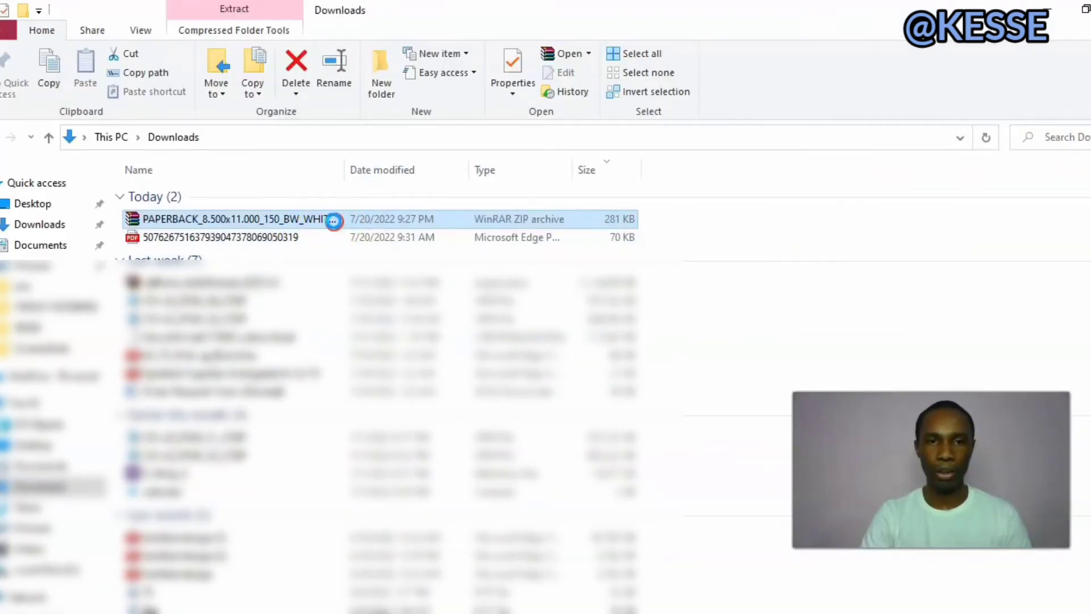
{"action": "right_click", "coordinate": [334, 221]}
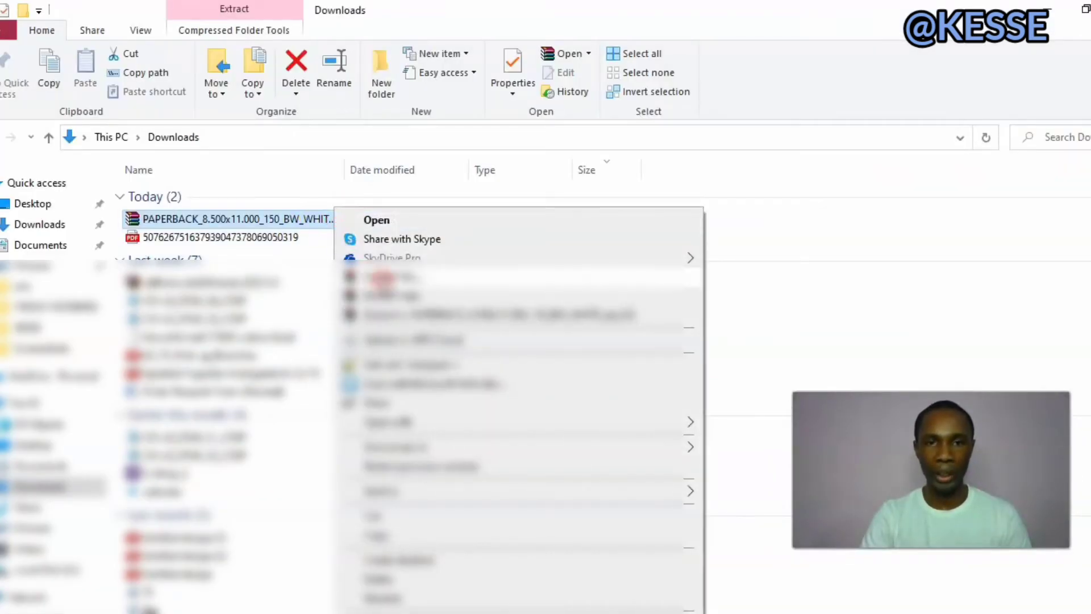
{"action": "left_click", "coordinate": [386, 277]}
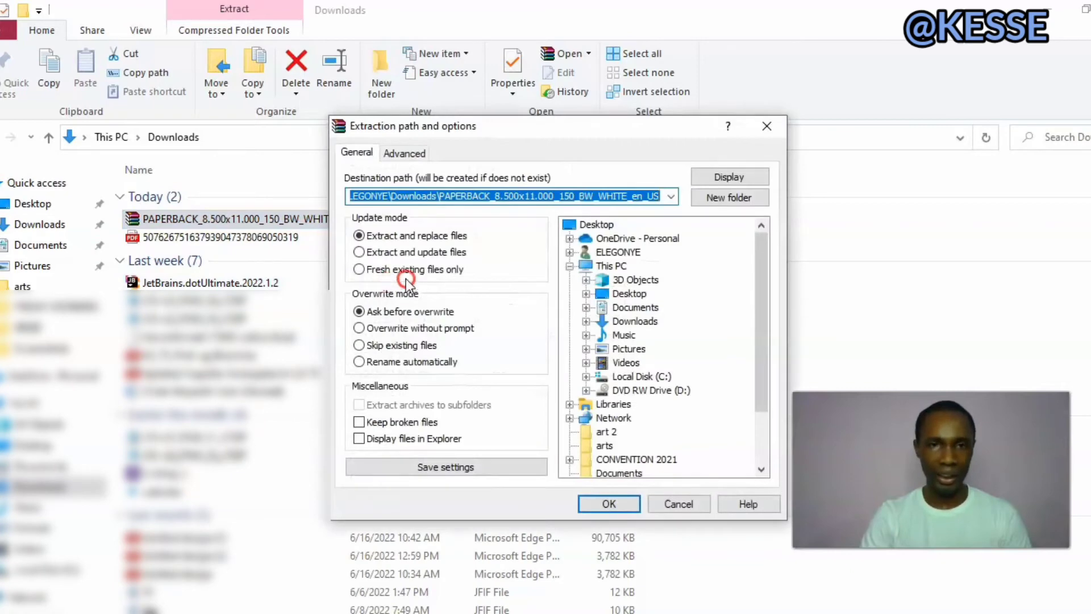
{"action": "left_click", "coordinate": [608, 503]}
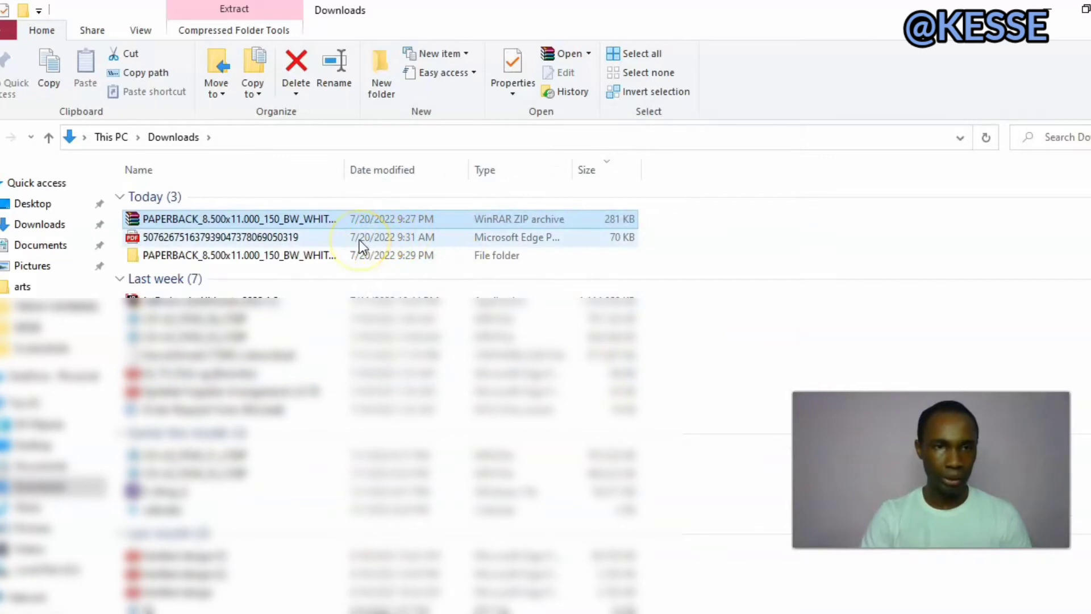
Open the template PDF from the extracted folder and check the overall cover dimensions and spine width.
{"action": "left_click", "coordinate": [340, 254]}
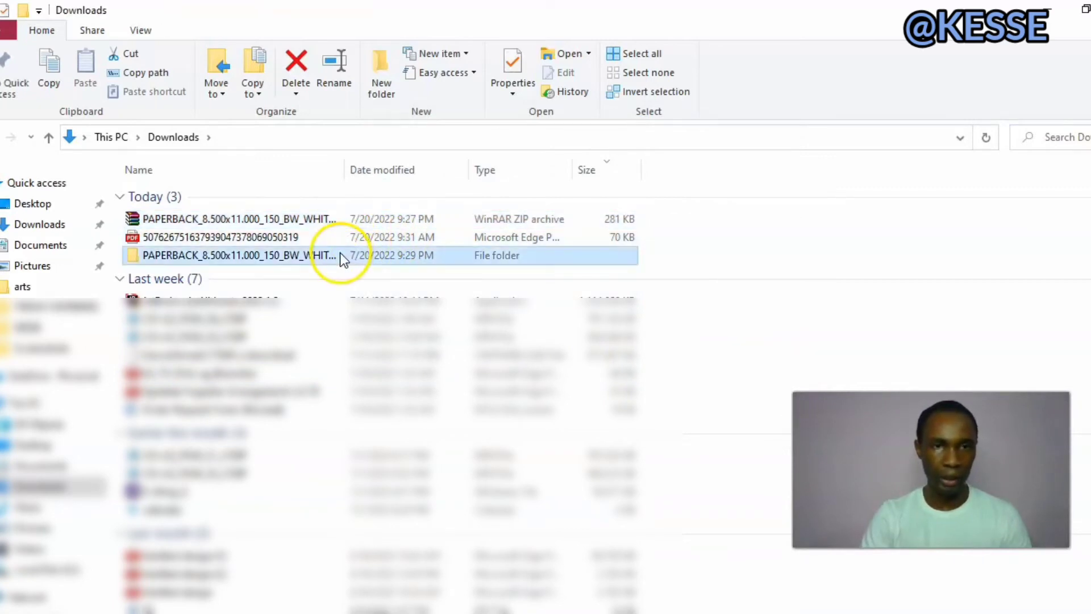
{"action": "double_click", "coordinate": [339, 254]}
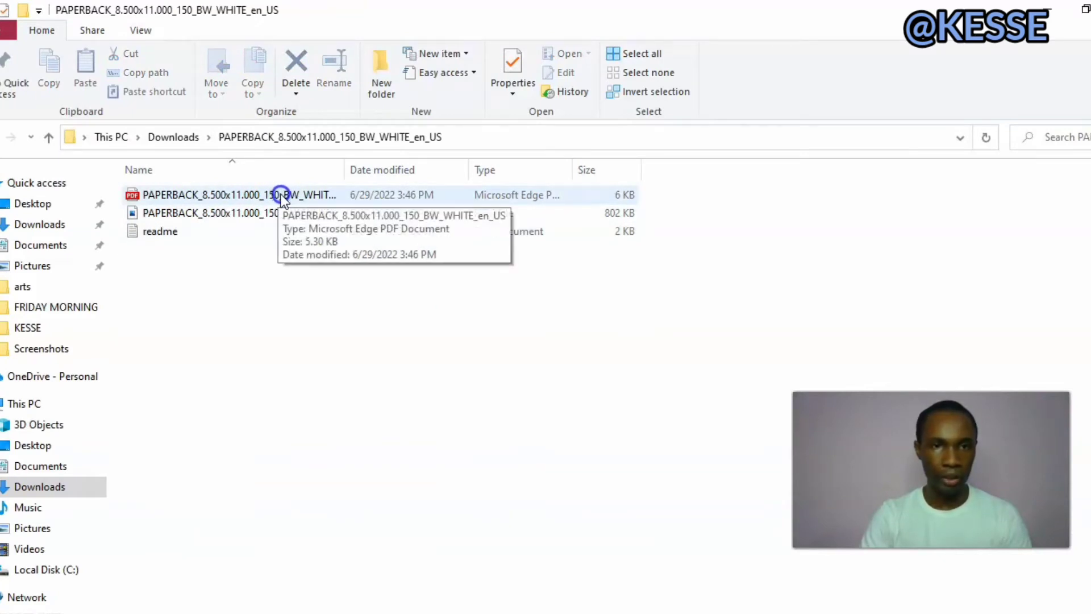
{"action": "double_click", "coordinate": [280, 193]}
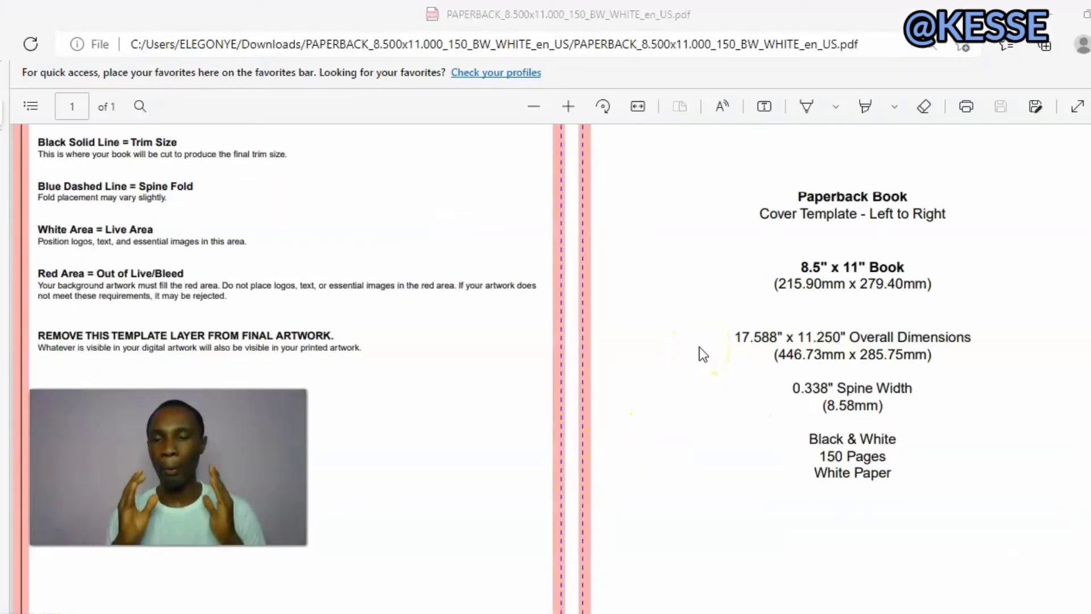
{"action": "left_click", "coordinate": [754, 347]}
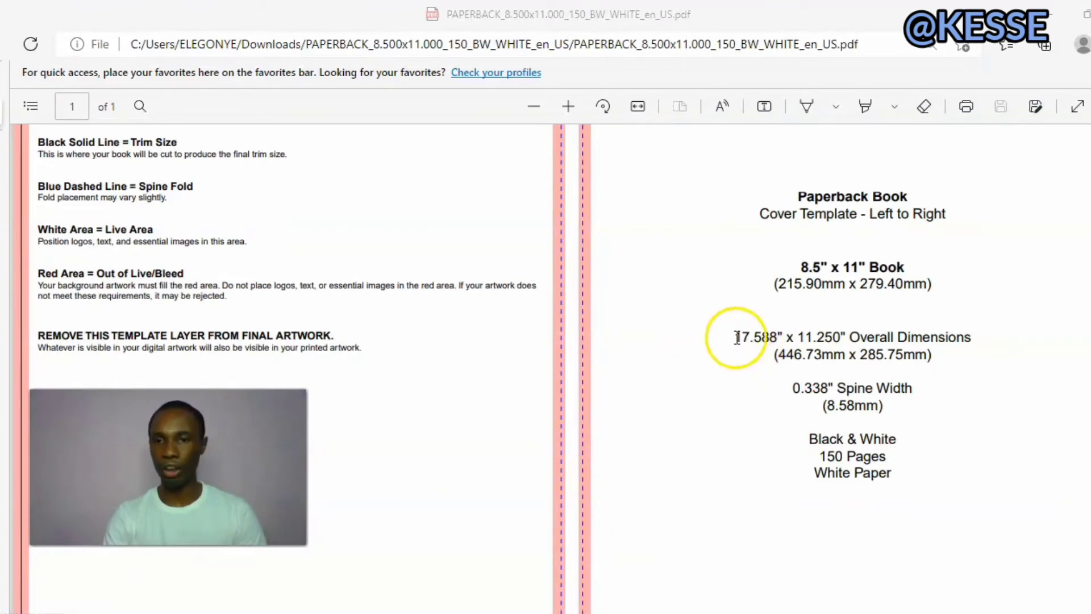
{"action": "scroll", "coordinate": [734, 368], "scroll_direction": "up", "scroll_amount": 1}
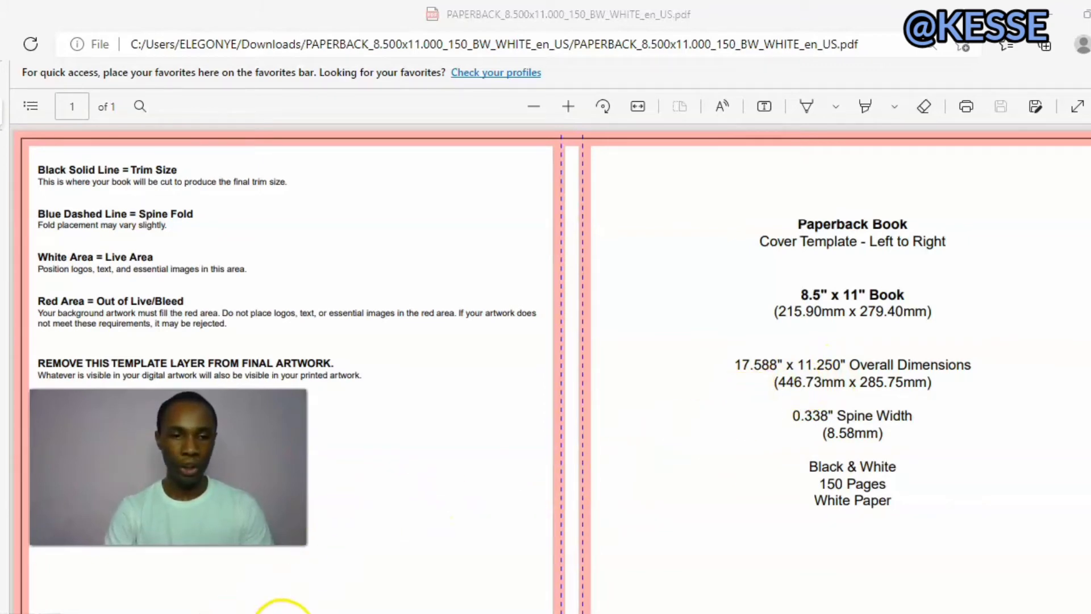
Switch to Canva and create a new custom-size design 17.588 in wide and 11.250 in high.
{"action": "left_click", "coordinate": [318, 613]}
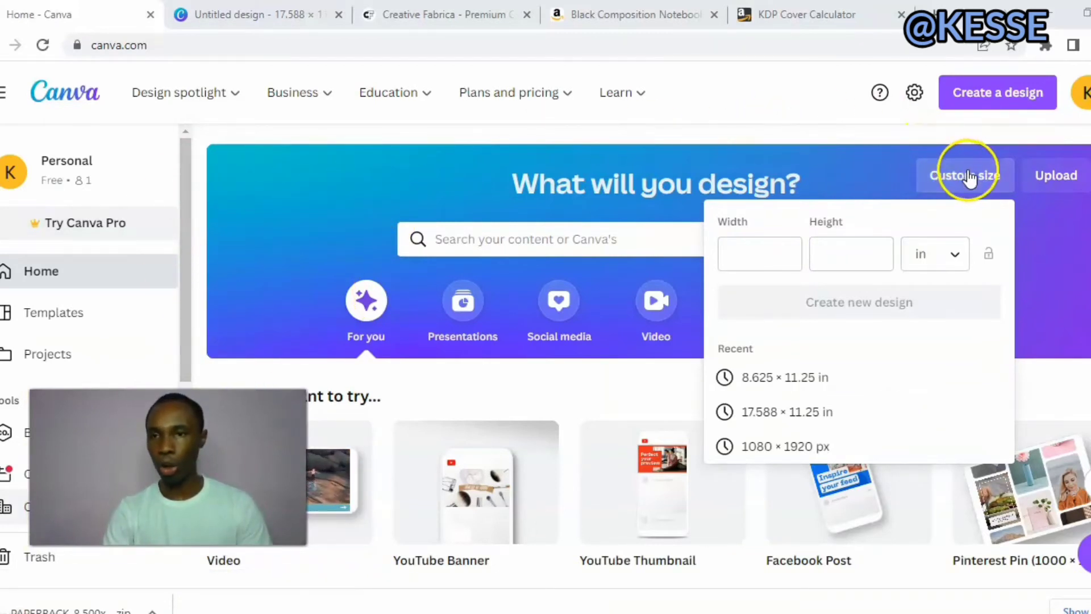
{"action": "left_click", "coordinate": [763, 253]}
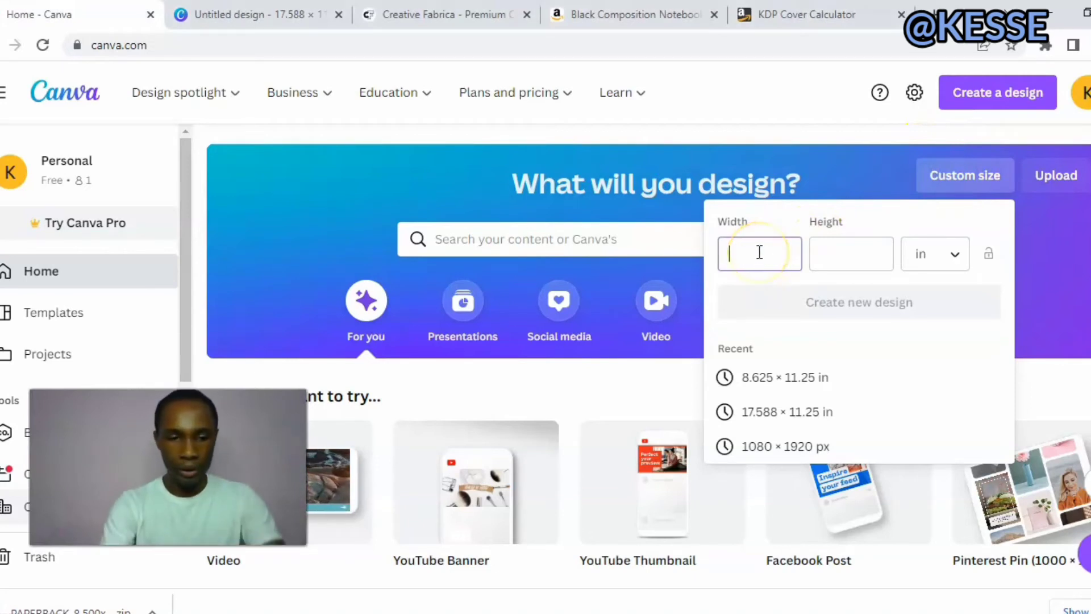
{"action": "type", "text": "17"}
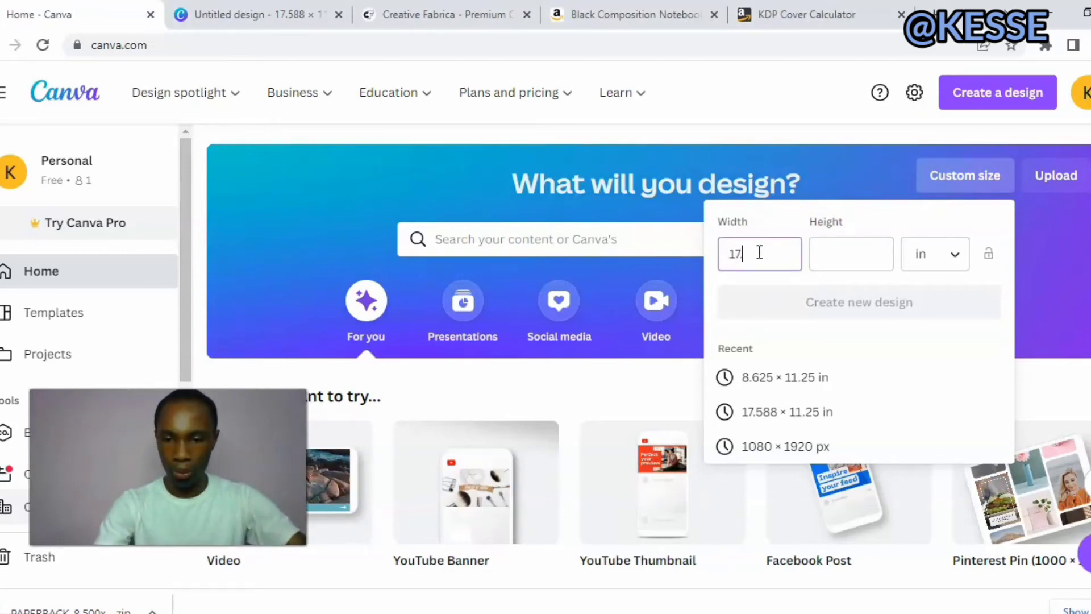
{"action": "type", "text": ".588"}
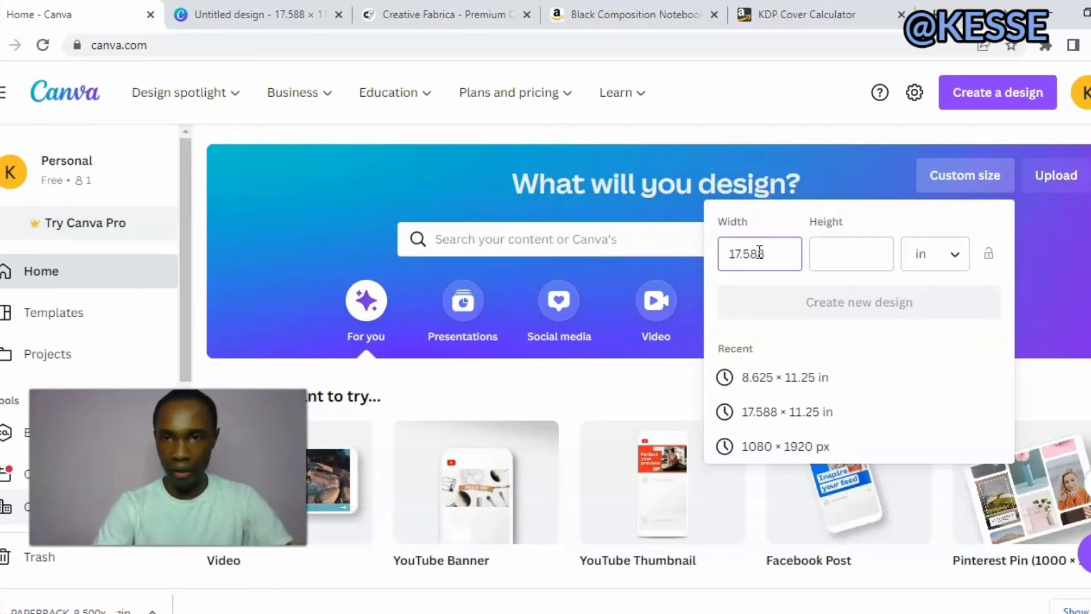
{"action": "left_click", "coordinate": [830, 253]}
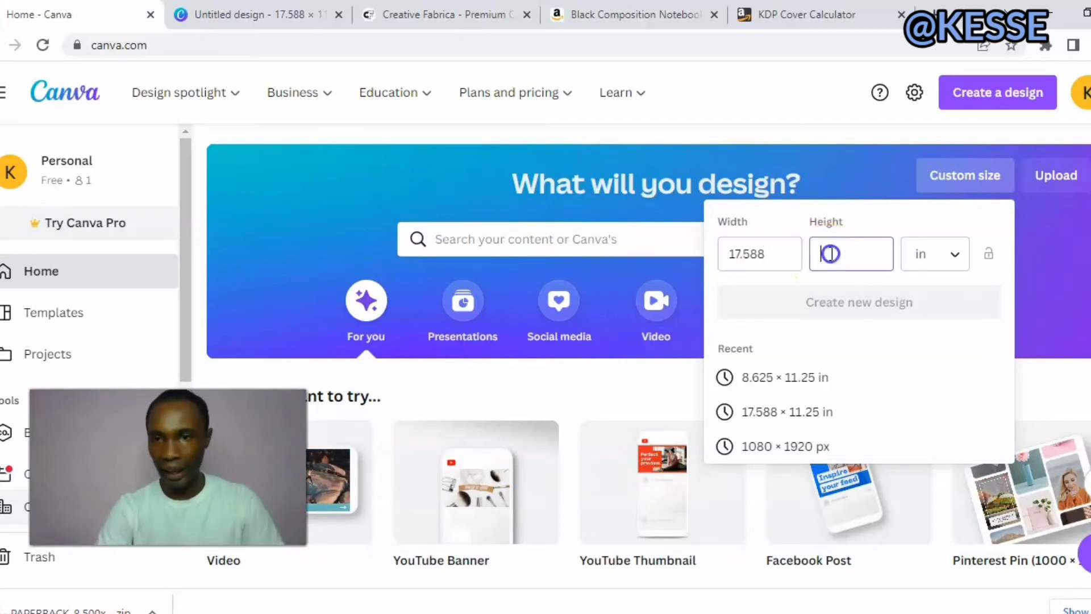
{"action": "type", "text": "11"}
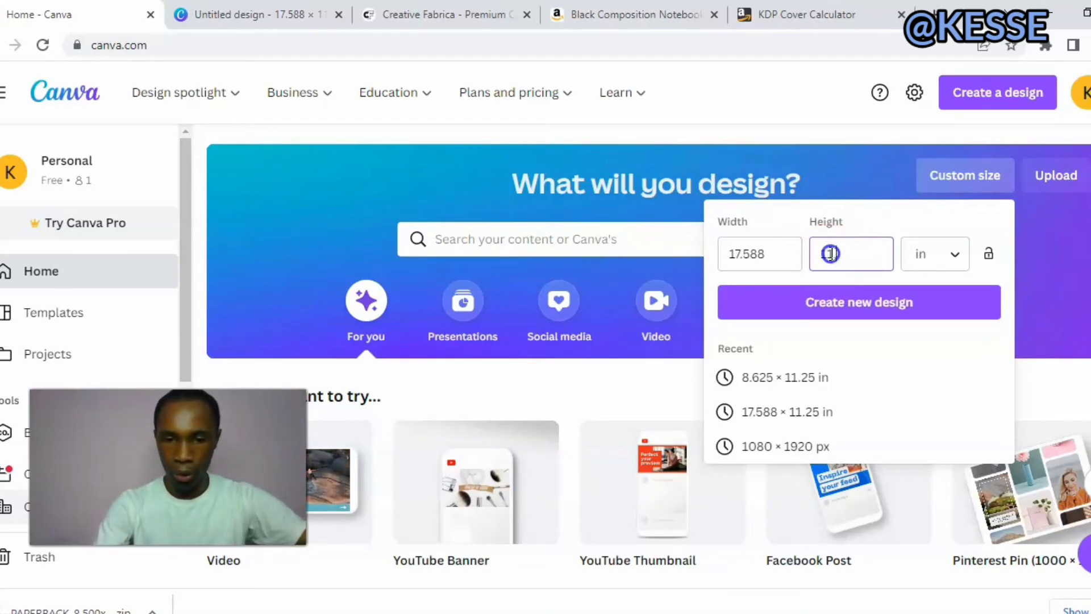
{"action": "type", "text": ".25"}
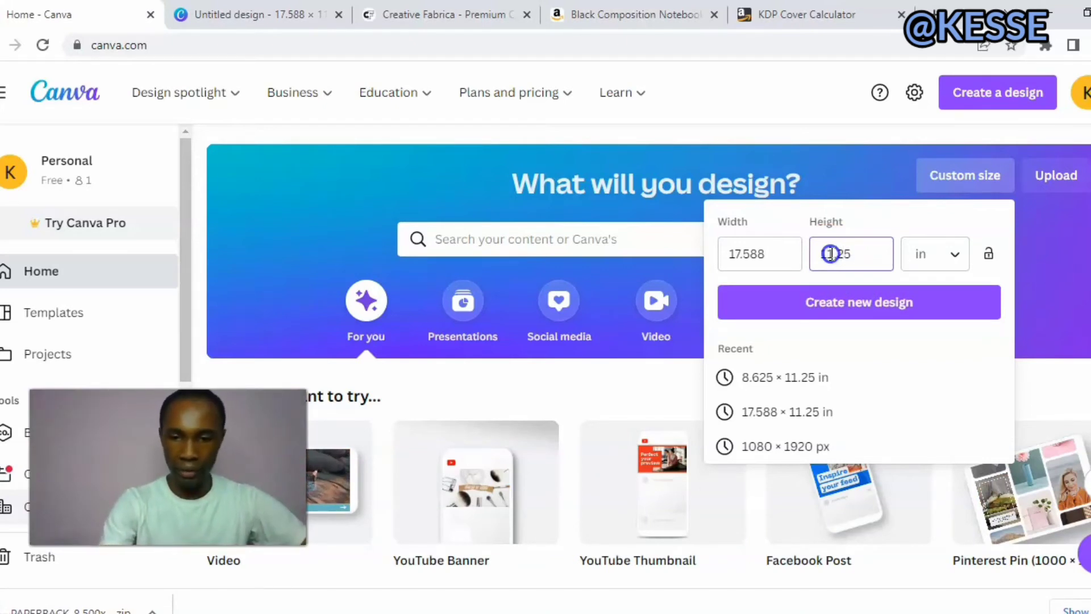
{"action": "type", "text": "0"}
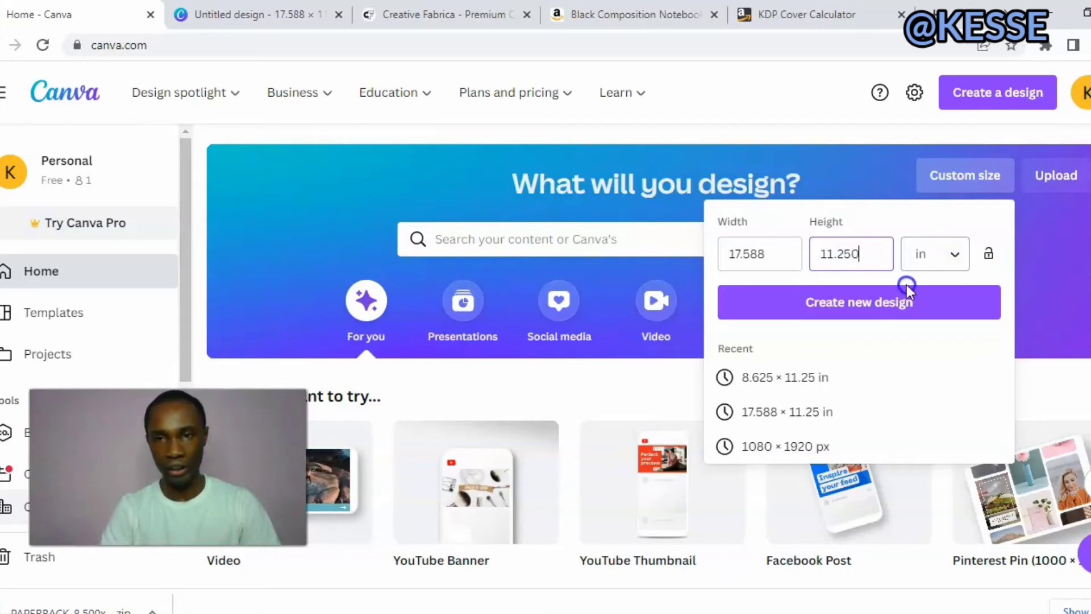
{"action": "left_click", "coordinate": [898, 300]}
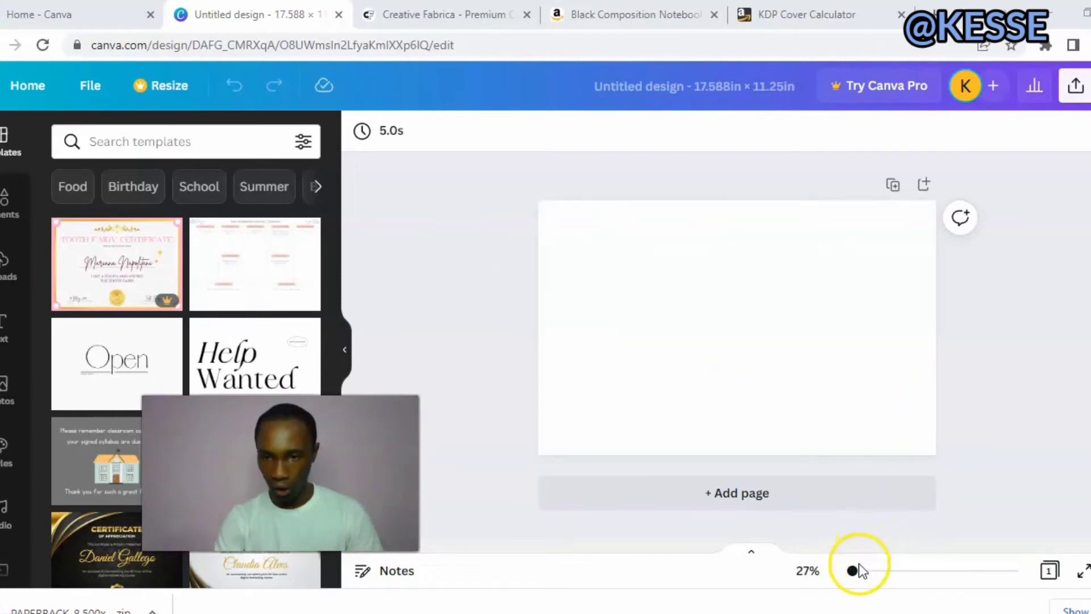
Place the uploaded cover template image on the blank page, align it to the upper-left corner and enlarge it to fill the page.
{"action": "left_click_drag", "start_coordinate": [852, 571], "coordinate": [853, 570]}
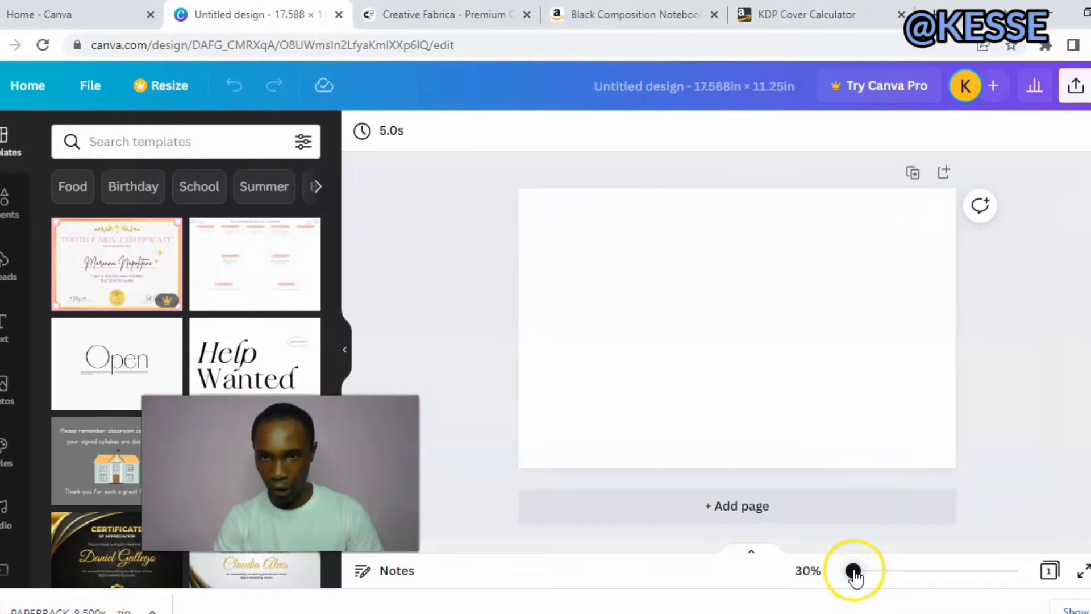
{"action": "left_click", "coordinate": [703, 320]}
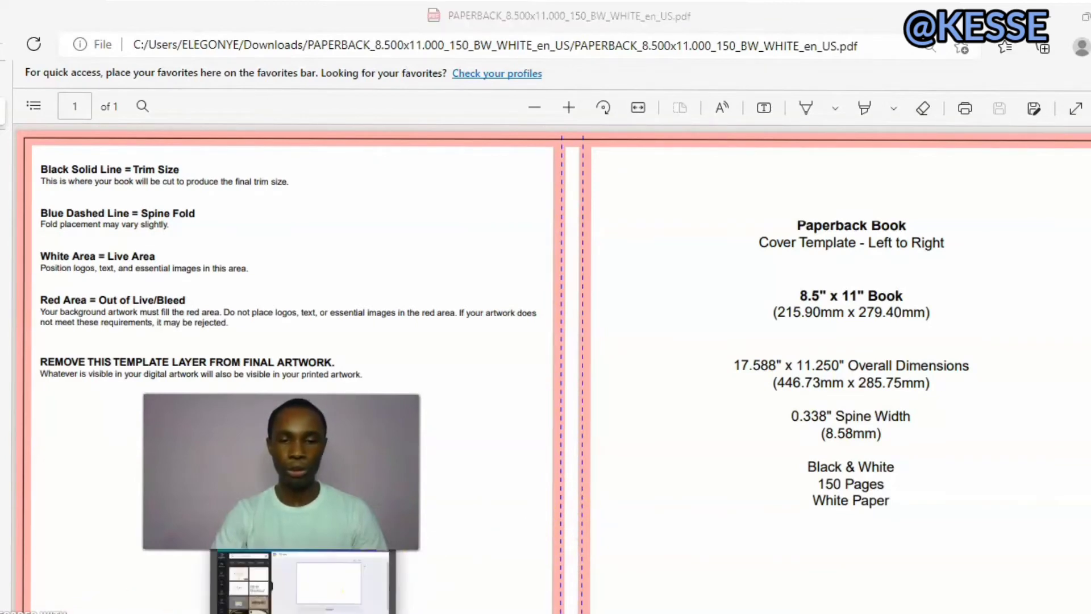
{"action": "left_click", "coordinate": [296, 611]}
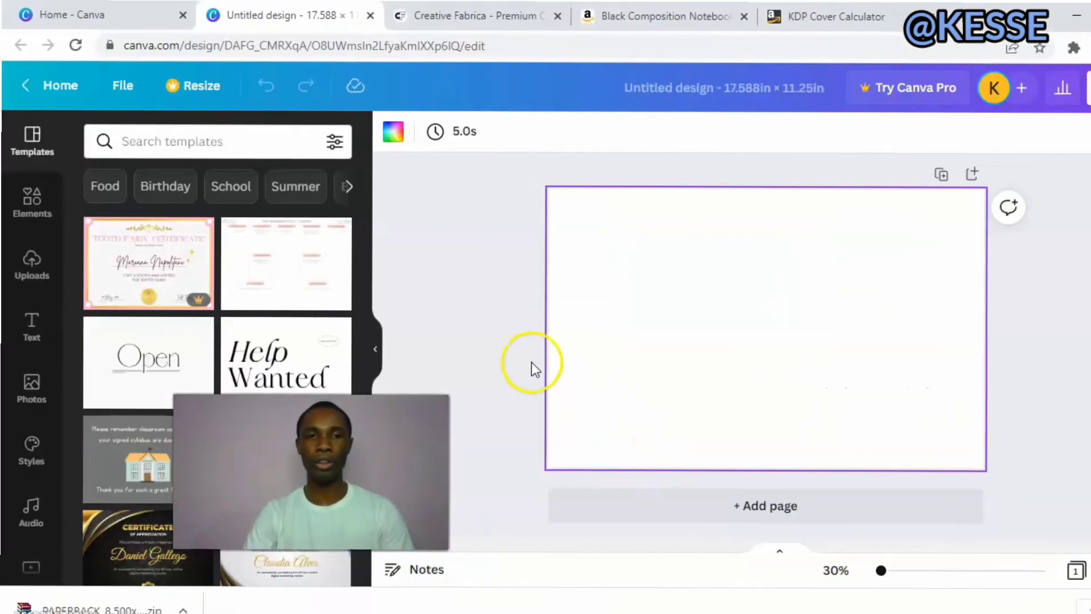
{"action": "left_click", "coordinate": [24, 276]}
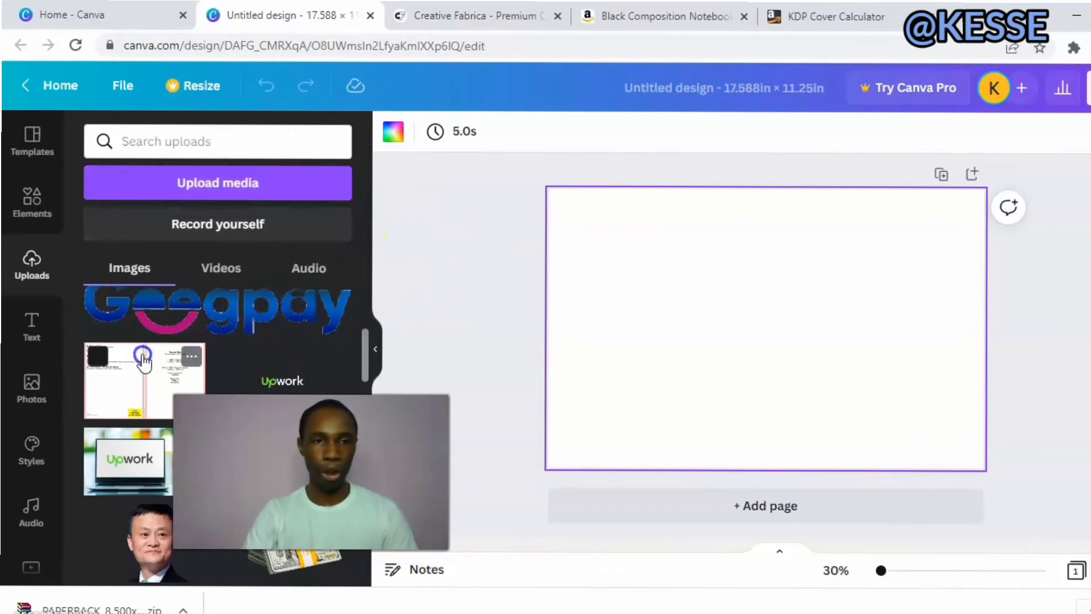
{"action": "left_click_drag", "start_coordinate": [143, 360], "coordinate": [515, 360]}
{"action": "left_click_drag", "start_coordinate": [672, 316], "coordinate": [672, 318]}
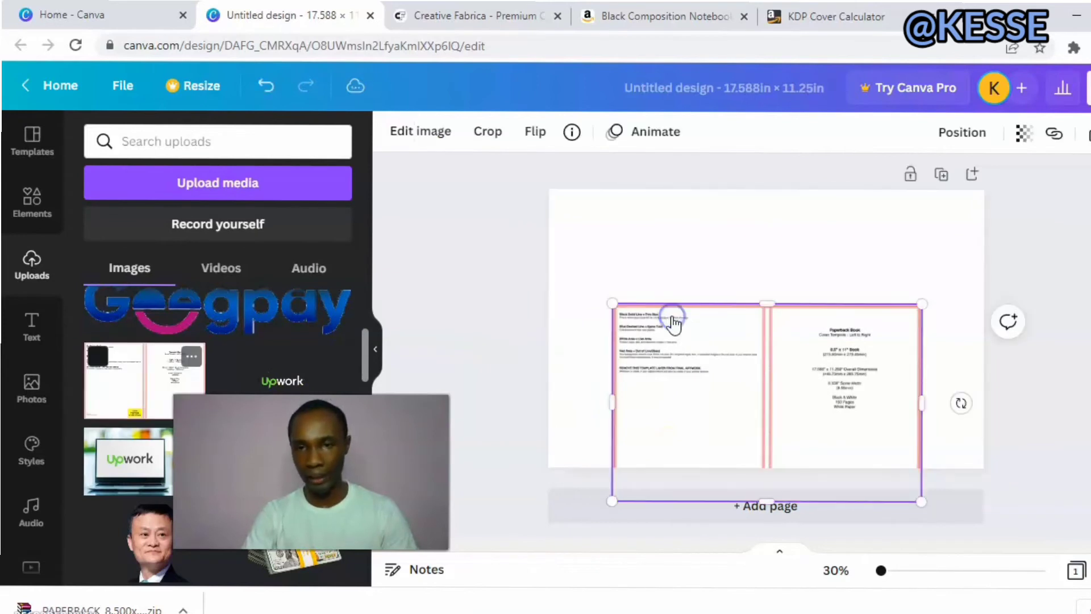
{"action": "left_click_drag", "start_coordinate": [741, 359], "coordinate": [679, 244]}
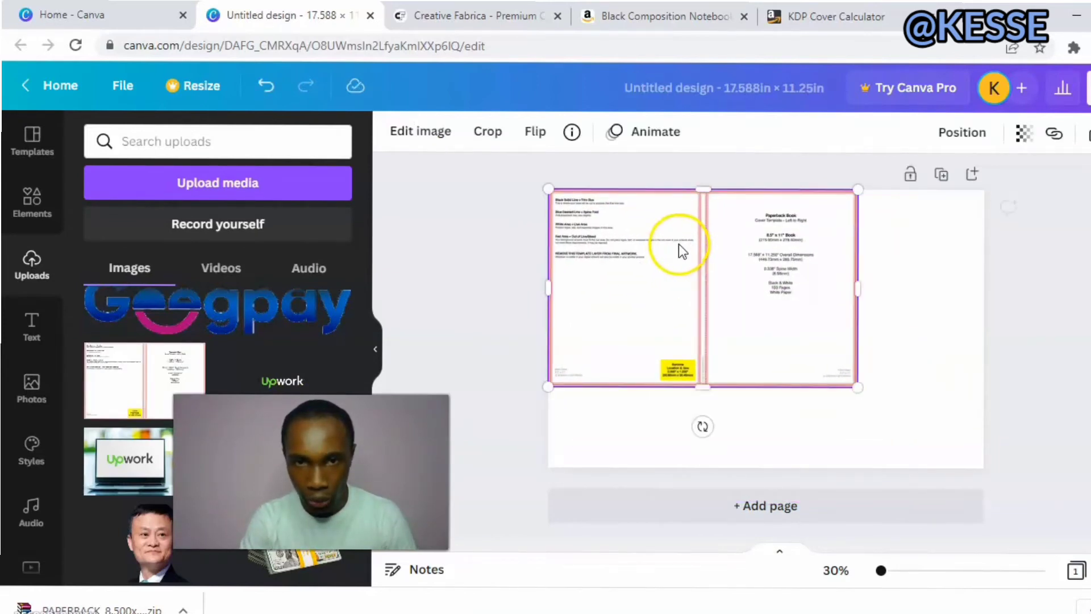
{"action": "left_click_drag", "start_coordinate": [859, 386], "coordinate": [978, 480]}
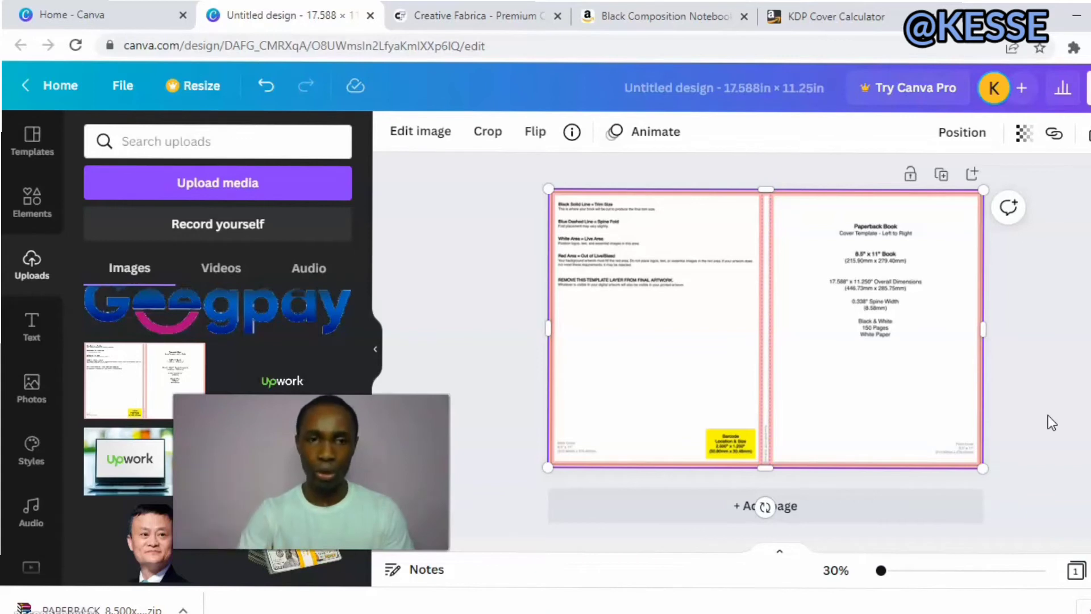
{"action": "left_click", "coordinate": [818, 321]}
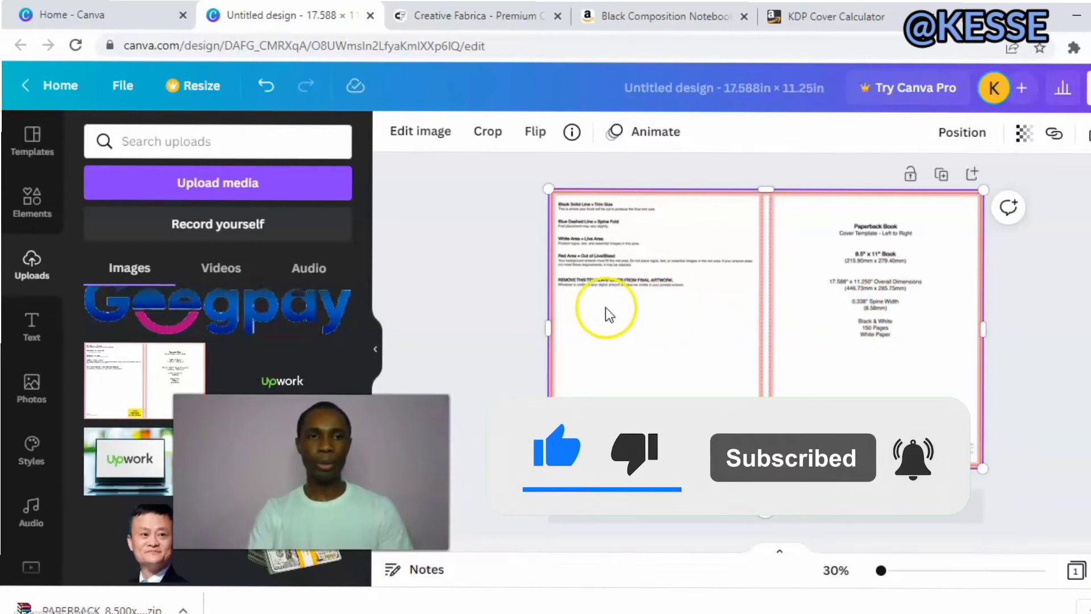
Add the recently used solid square to the cover design and move it into the page's upper-left corner.
{"action": "left_click", "coordinate": [42, 215]}
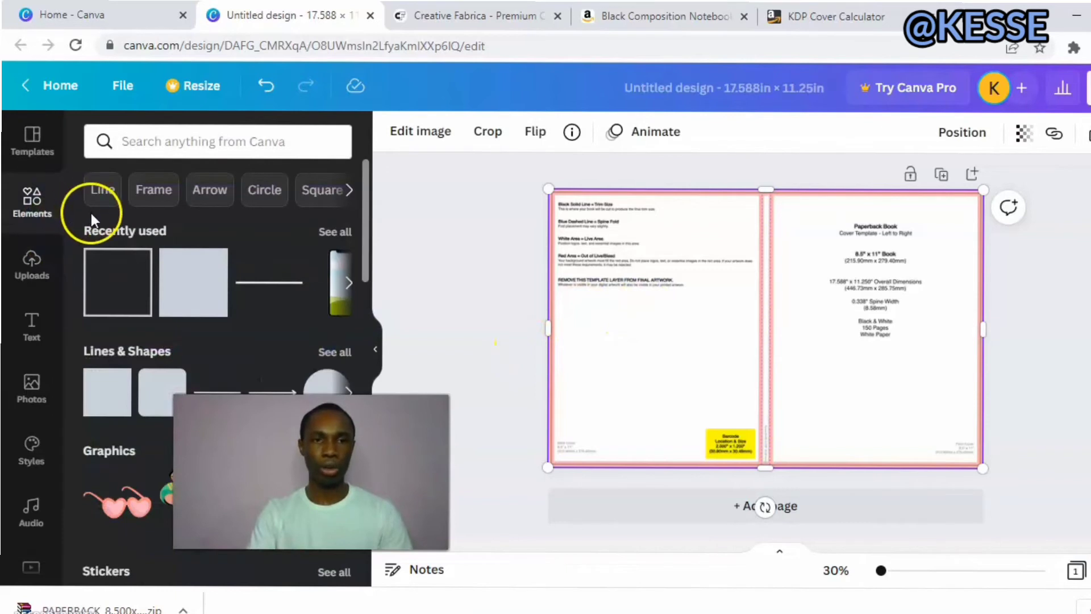
{"action": "left_click", "coordinate": [206, 292]}
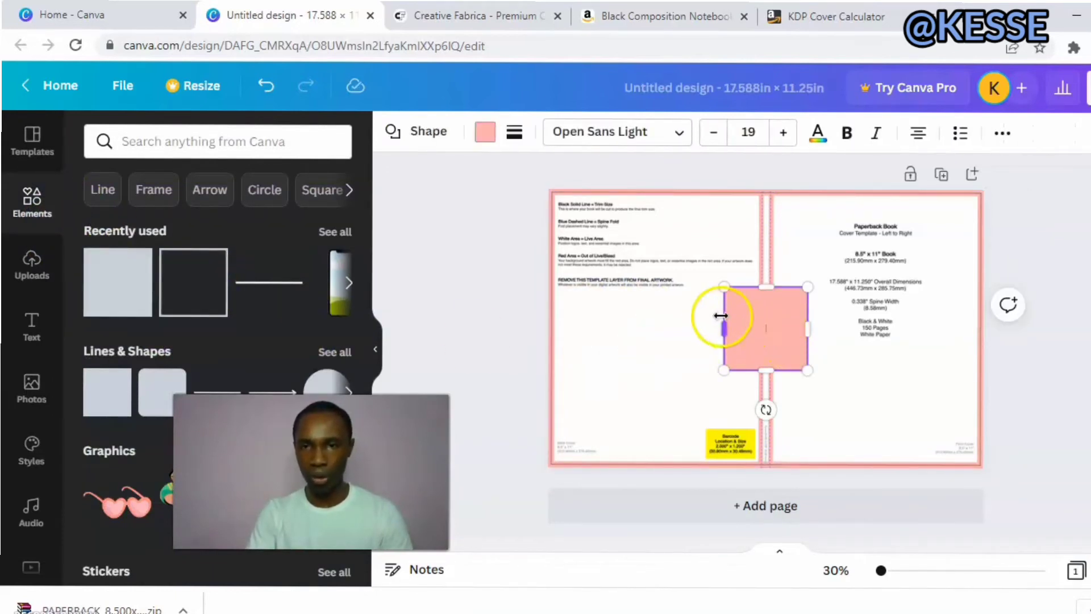
{"action": "left_click", "coordinate": [669, 312]}
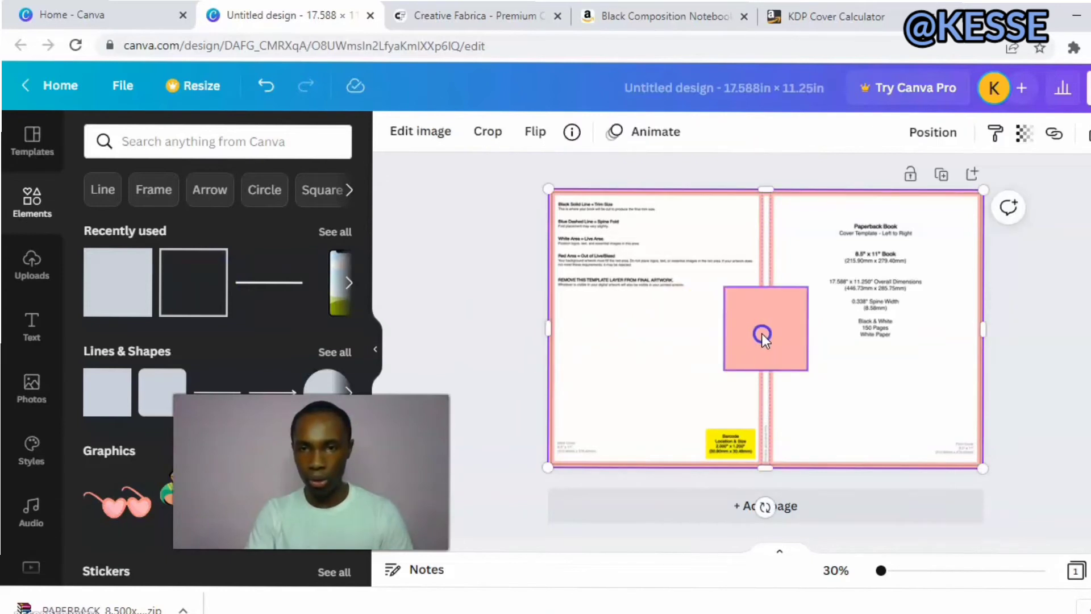
{"action": "left_click_drag", "start_coordinate": [762, 333], "coordinate": [585, 234]}
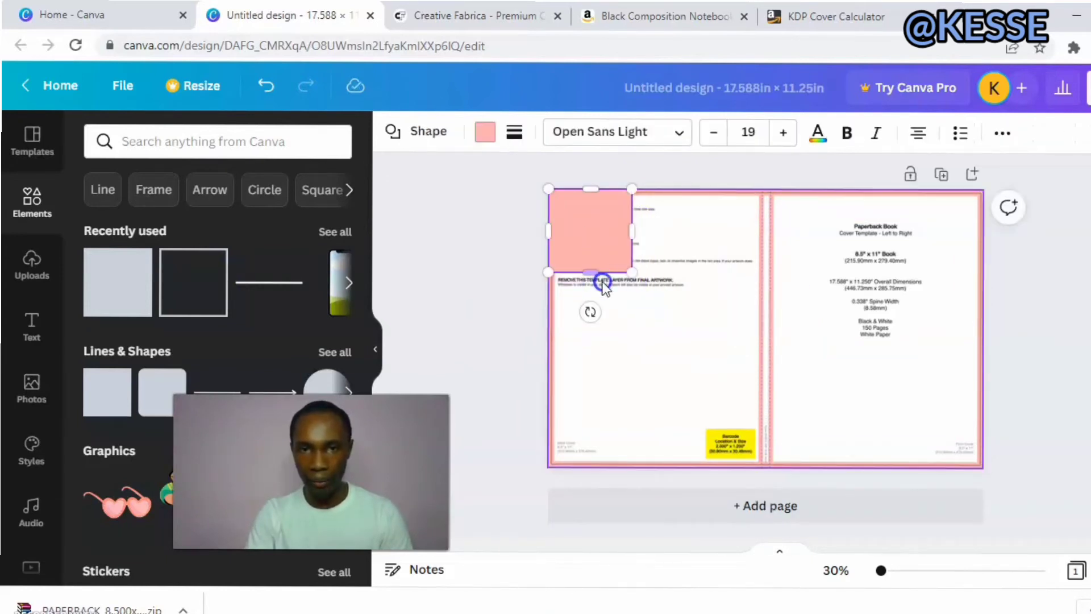
Stretch the square to cover the entire page and change its fill color to black.
{"action": "left_click_drag", "start_coordinate": [590, 271], "coordinate": [612, 464]}
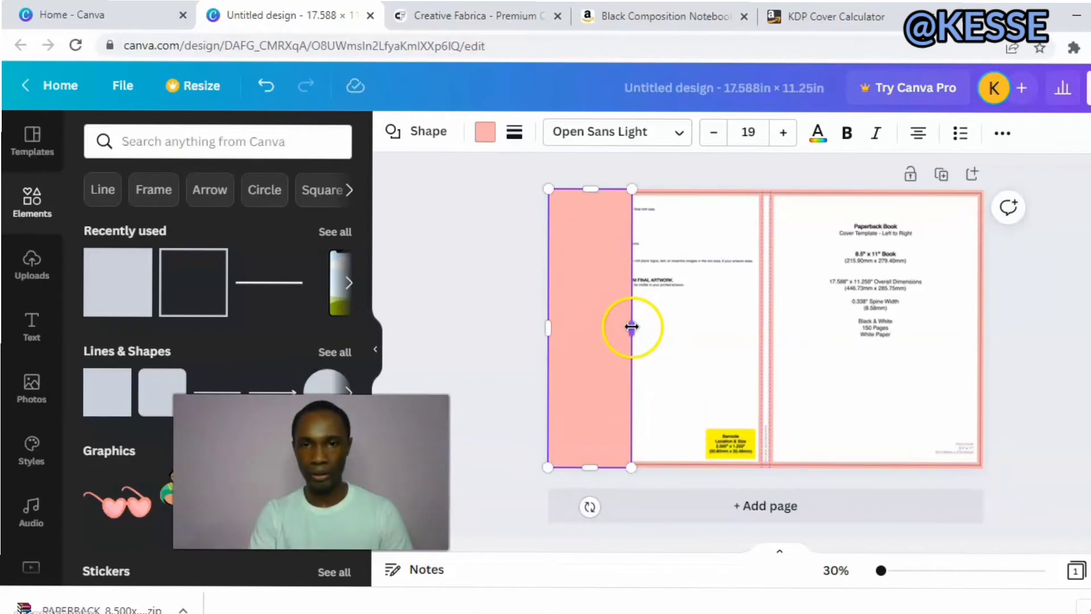
{"action": "left_click_drag", "start_coordinate": [633, 326], "coordinate": [980, 322]}
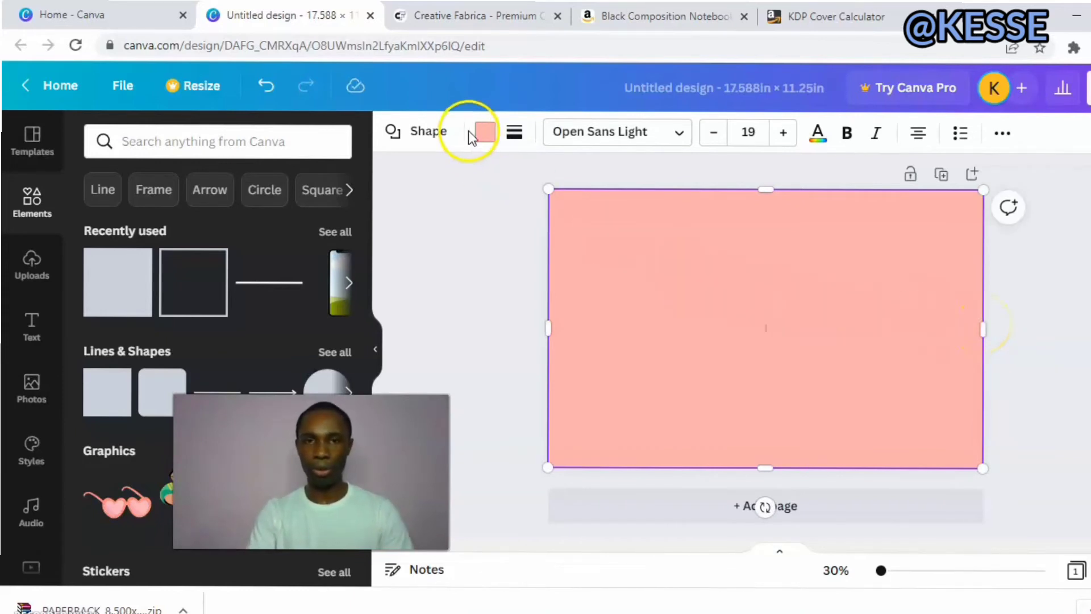
{"action": "left_click", "coordinate": [487, 136]}
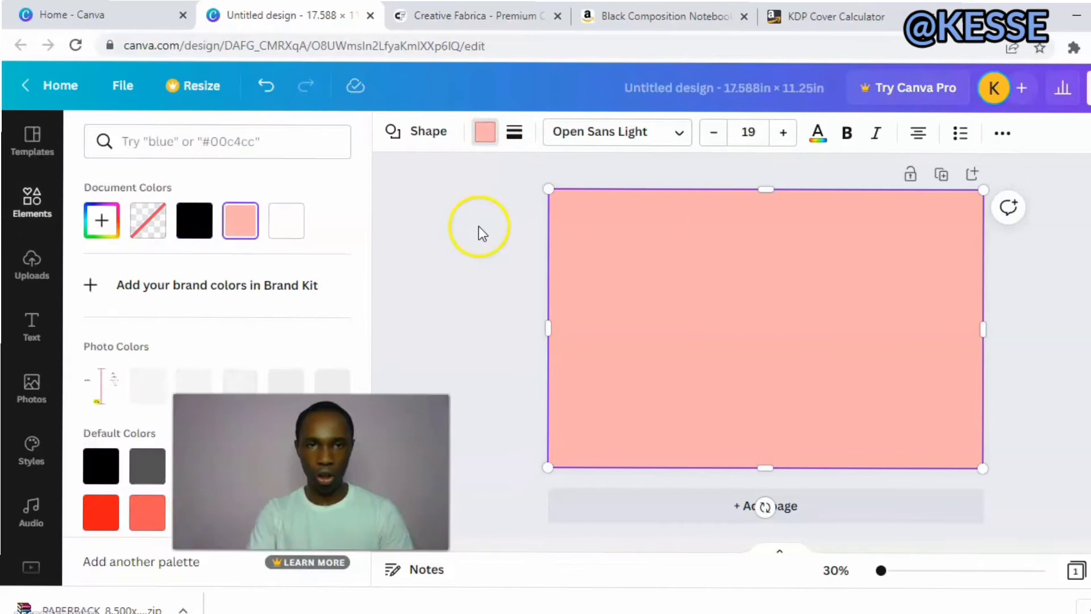
{"action": "left_click", "coordinate": [199, 218]}
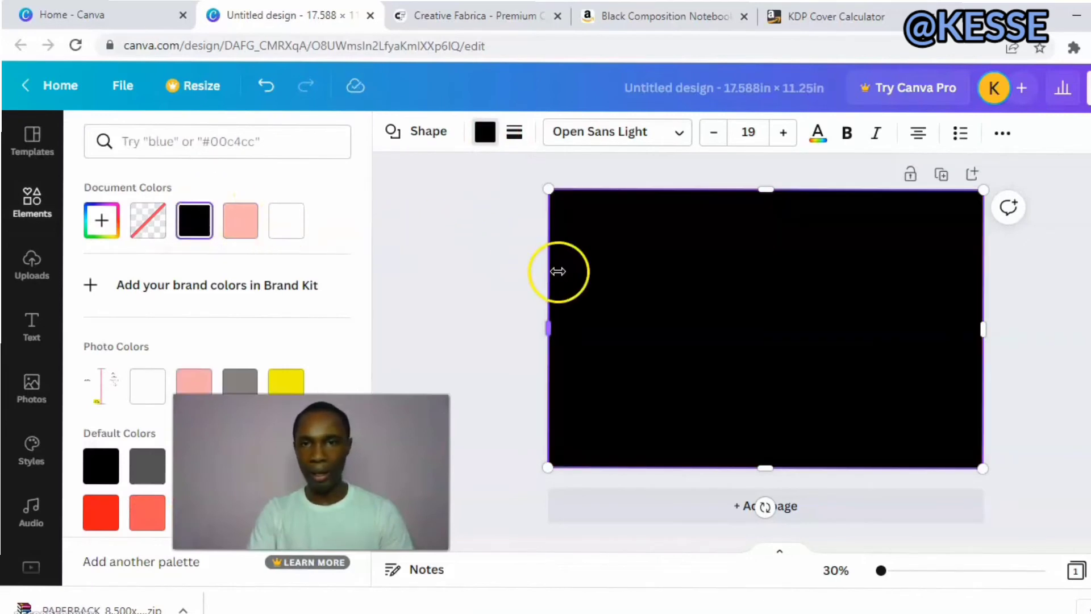
Set the transparency of the black square to 52 so the cover template can be used as a guide.
{"action": "left_click", "coordinate": [1001, 136]}
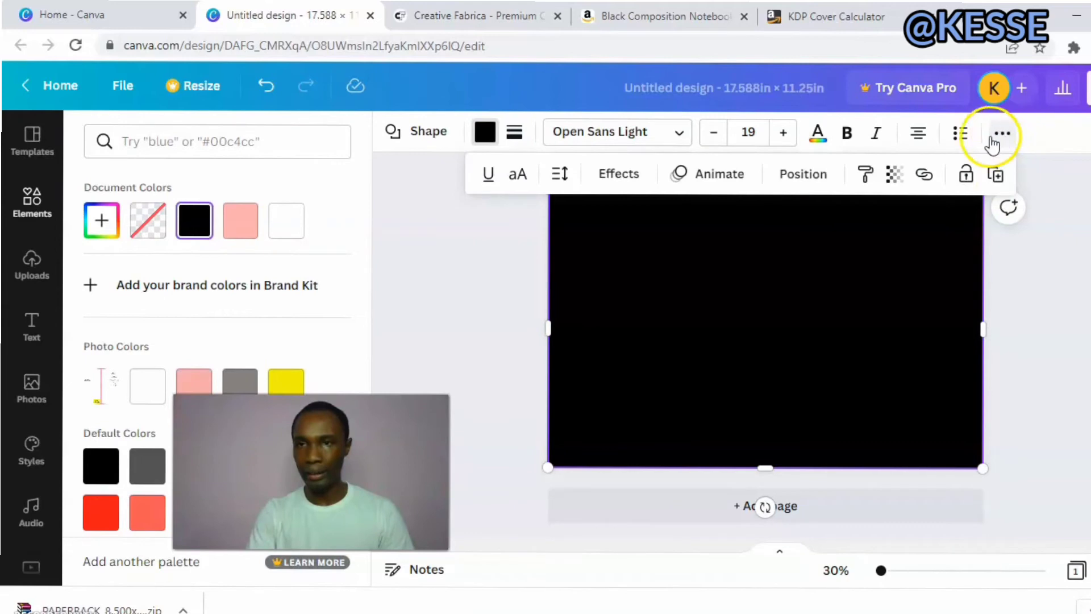
{"action": "left_click", "coordinate": [892, 175]}
{"action": "left_click_drag", "start_coordinate": [886, 244], "coordinate": [807, 259]}
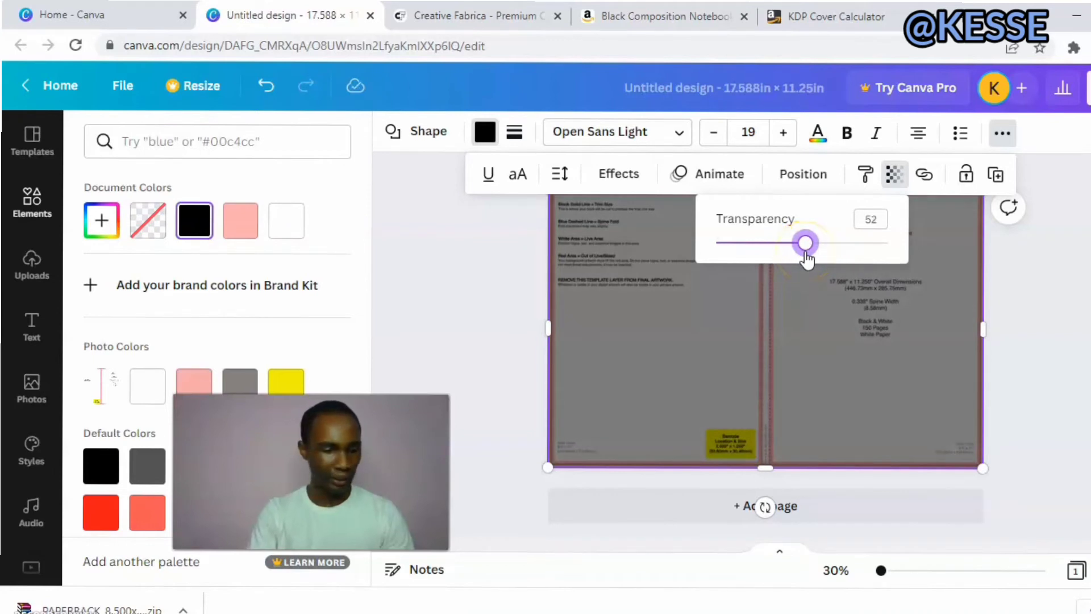
{"action": "left_click", "coordinate": [822, 282]}
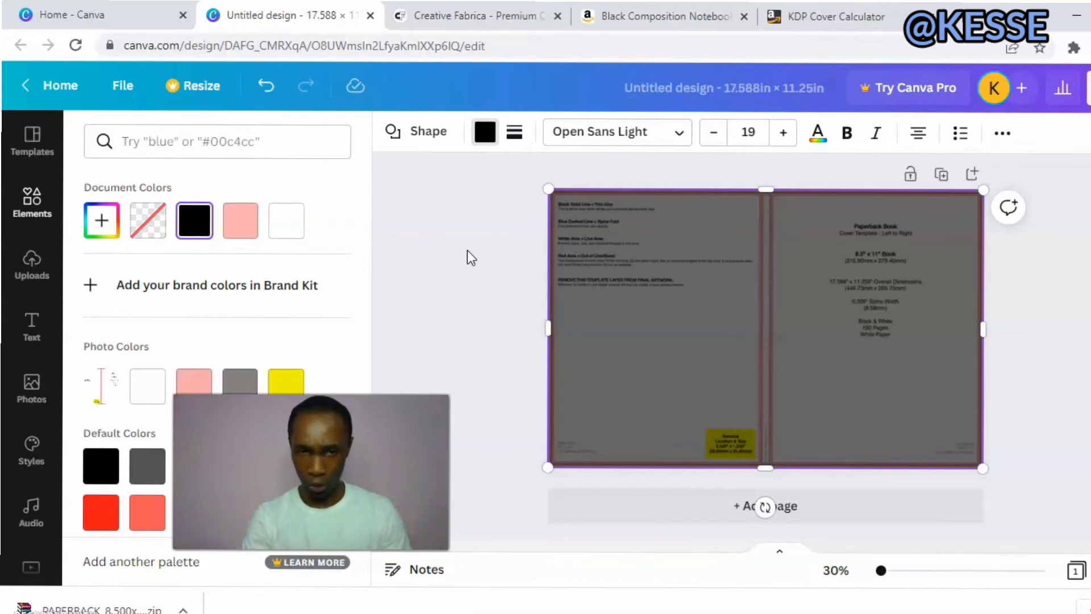
{"action": "left_click", "coordinate": [468, 249]}
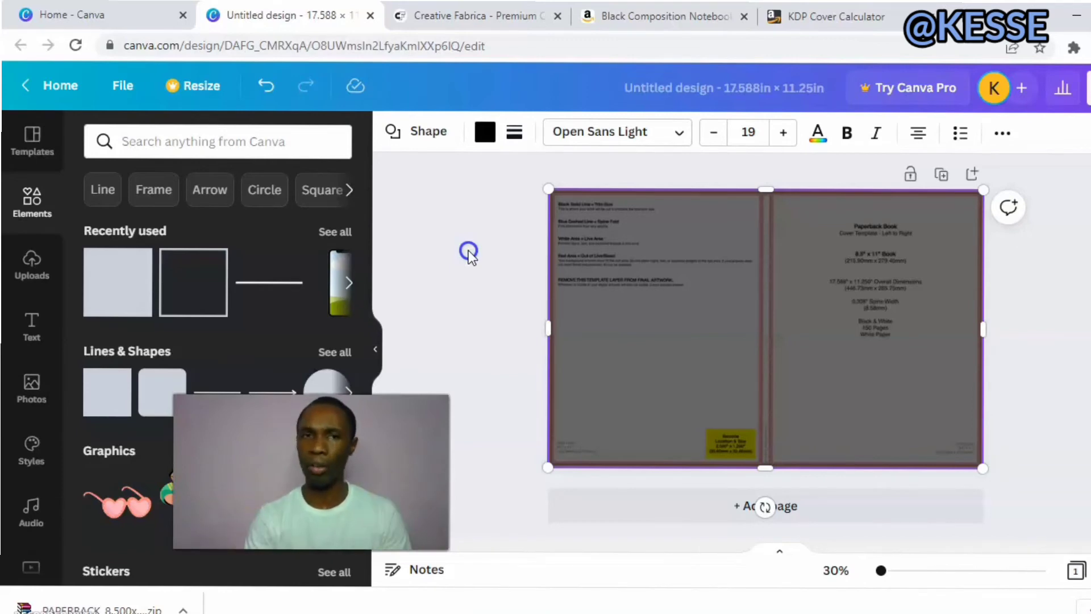
Look at the Creative Fabrica homepage and return to the Canva cover design.
{"action": "left_click", "coordinate": [500, 13]}
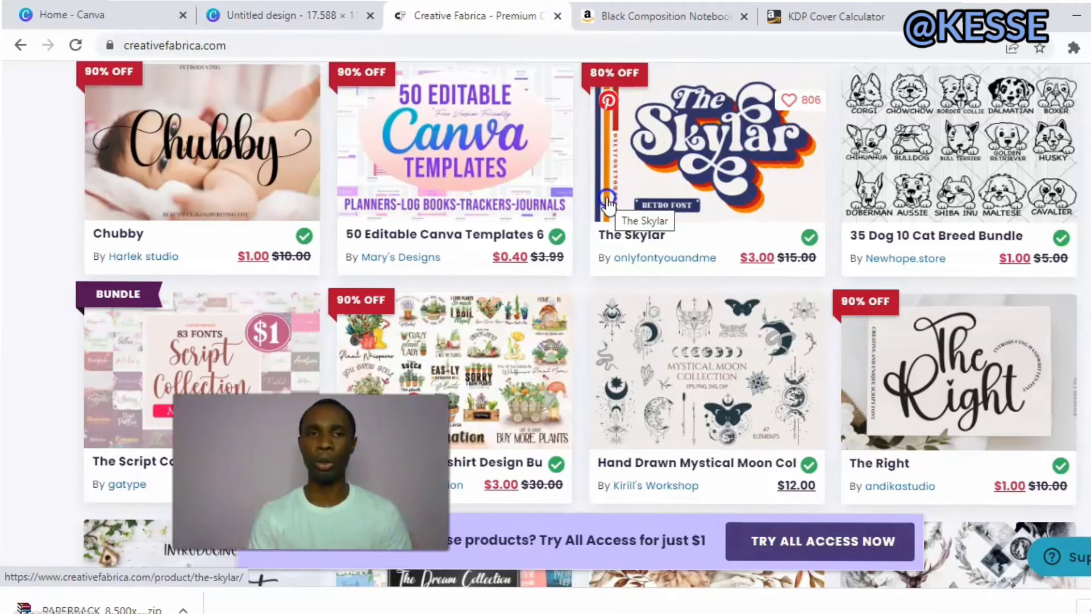
{"action": "left_click", "coordinate": [293, 14]}
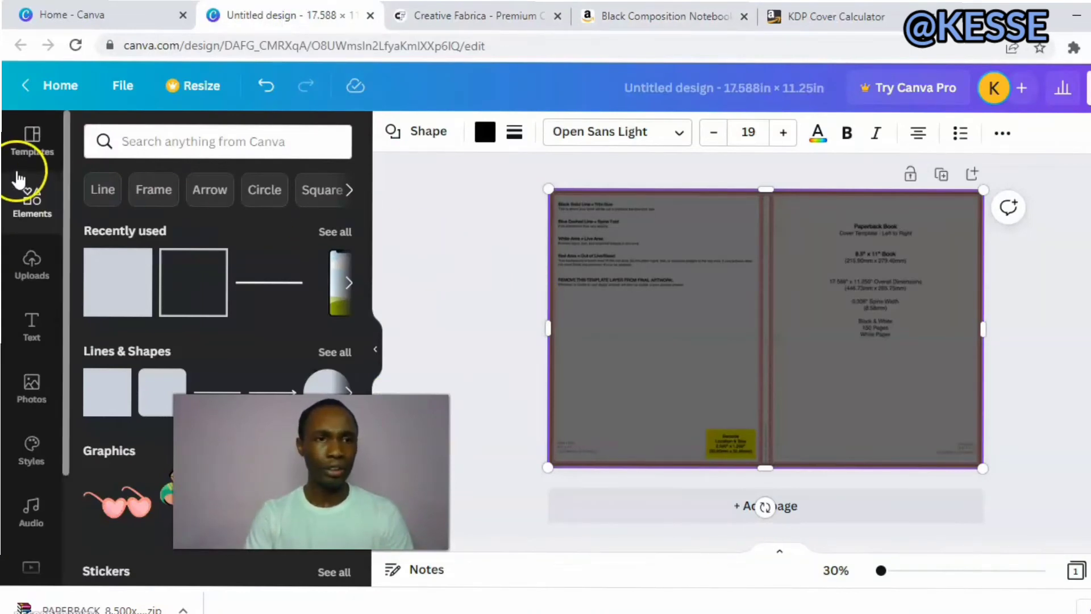
Search the elements library for "nostalgic 90s".
{"action": "left_click", "coordinate": [170, 140]}
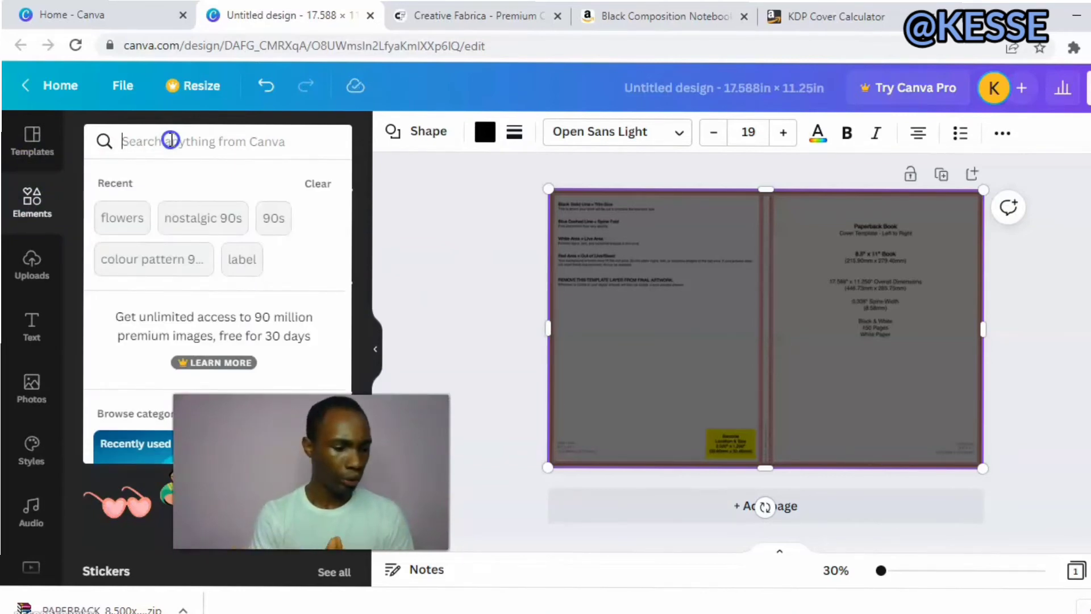
{"action": "type", "text": "n"}
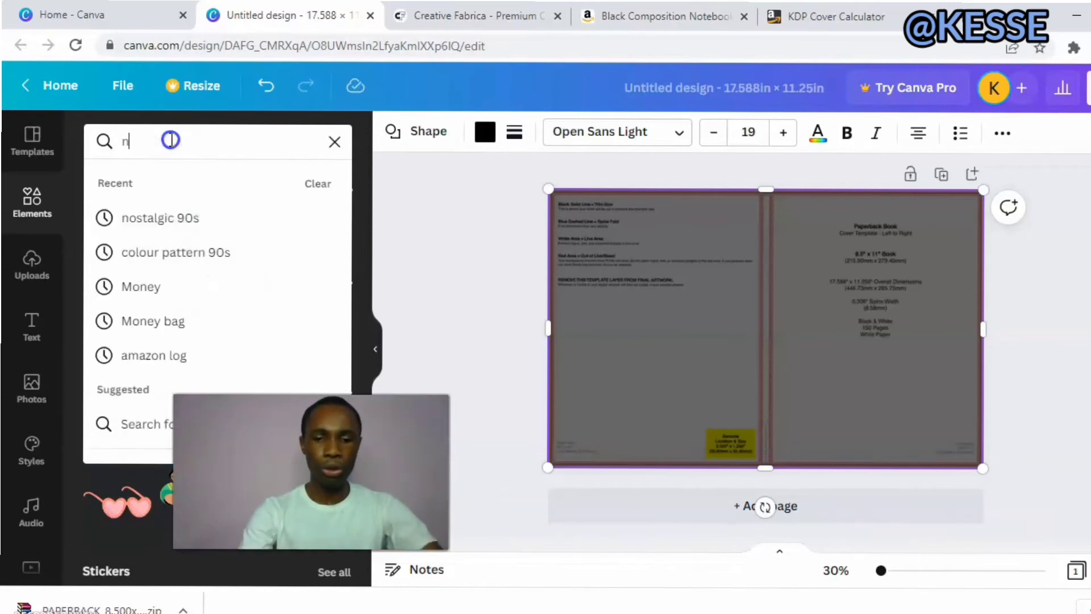
{"action": "type", "text": "o"}
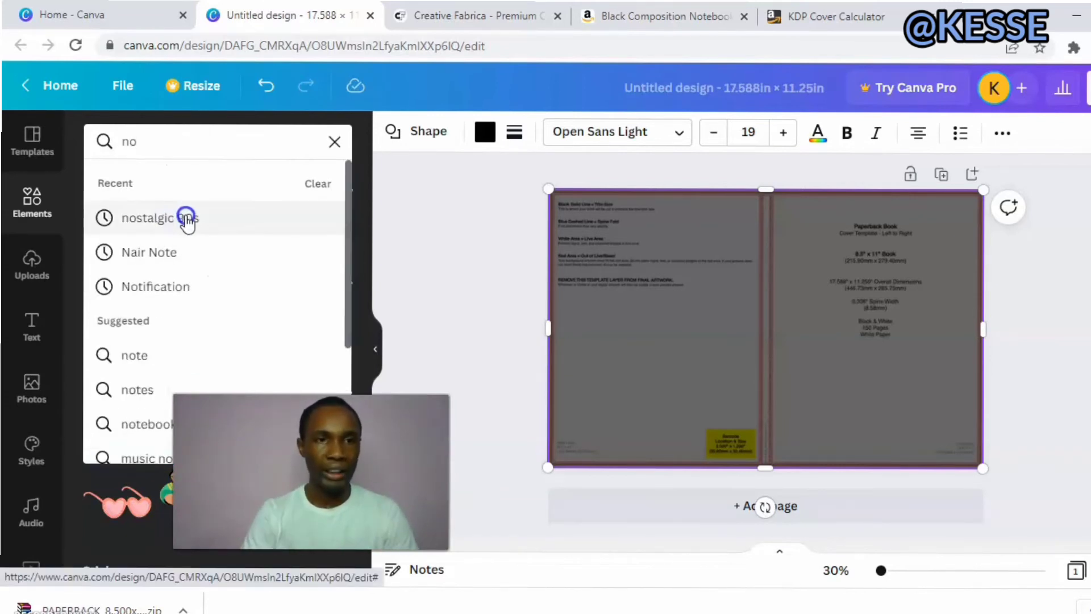
{"action": "left_click", "coordinate": [186, 217]}
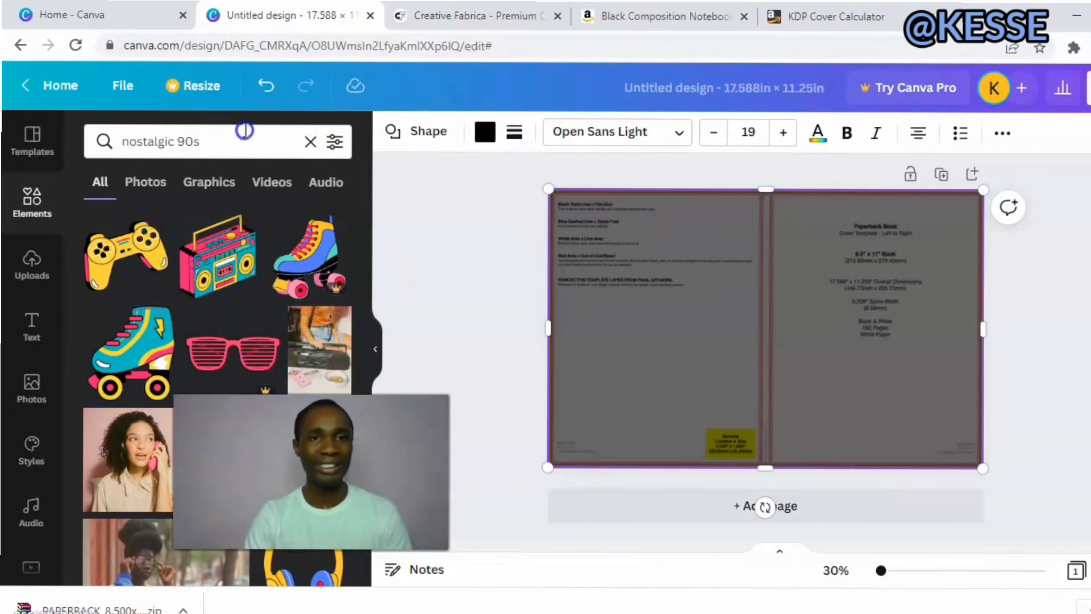
Replace the elements search with "flowers".
{"action": "left_click", "coordinate": [308, 142]}
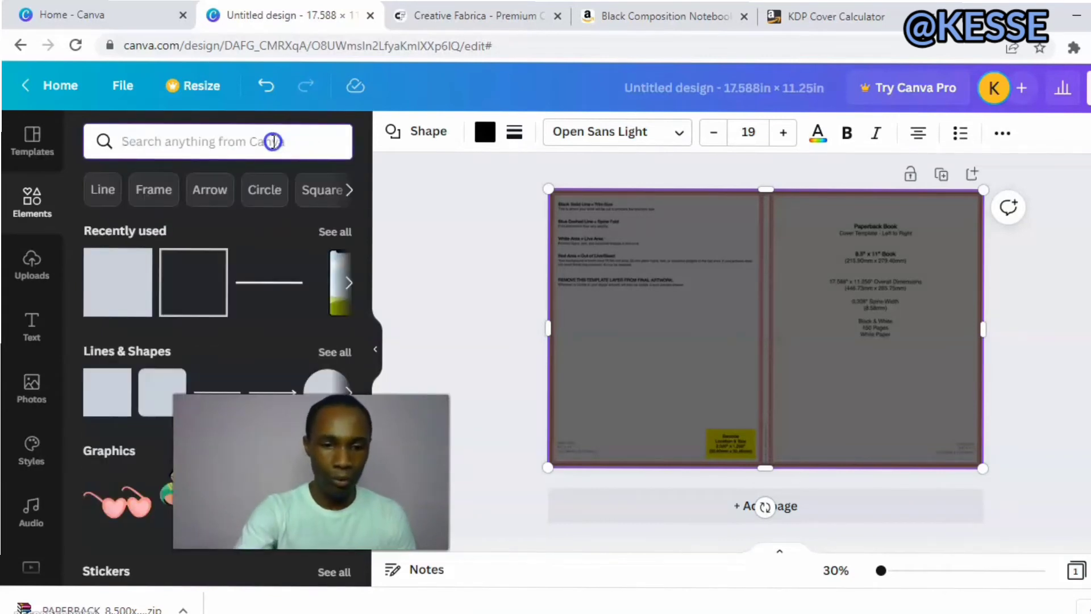
{"action": "type", "text": "fl"}
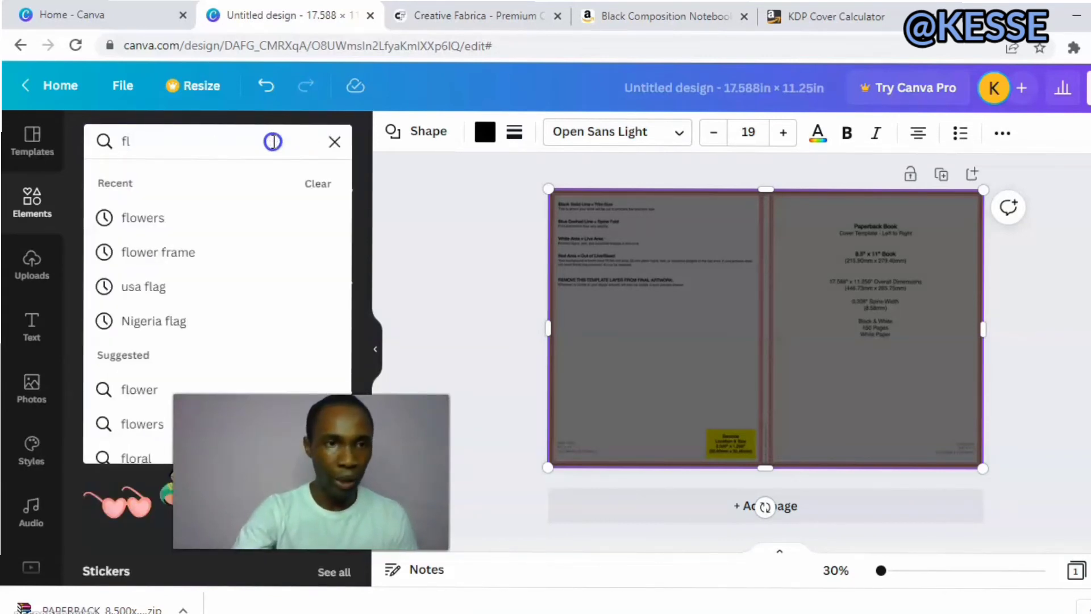
{"action": "left_click", "coordinate": [194, 227]}
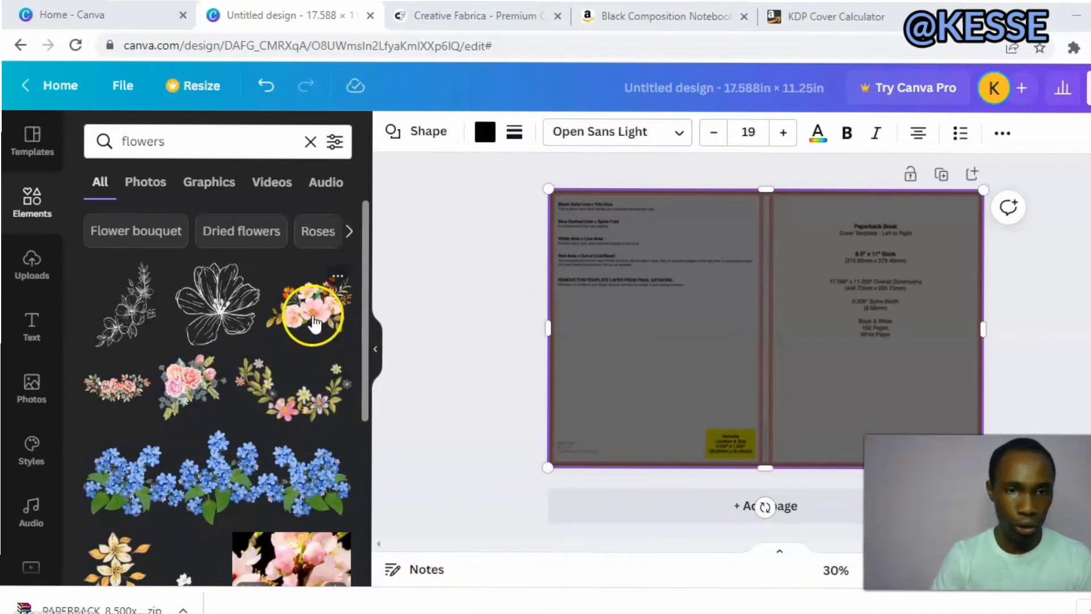
Browse graphics similar to the Pink flowers bouquet and return to the flowers search results.
{"action": "left_click", "coordinate": [339, 278]}
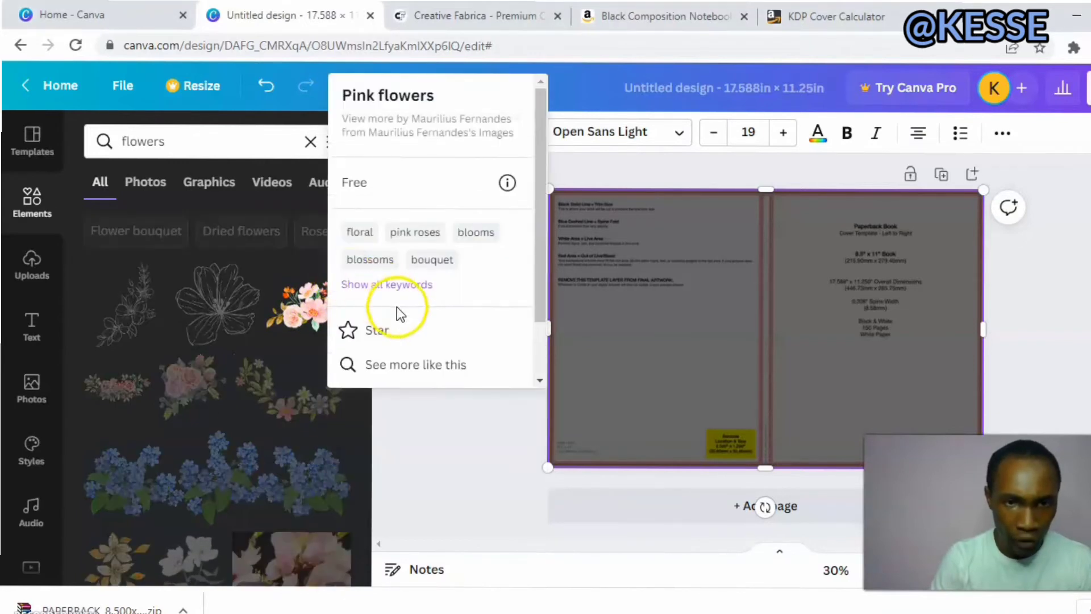
{"action": "left_click", "coordinate": [438, 364]}
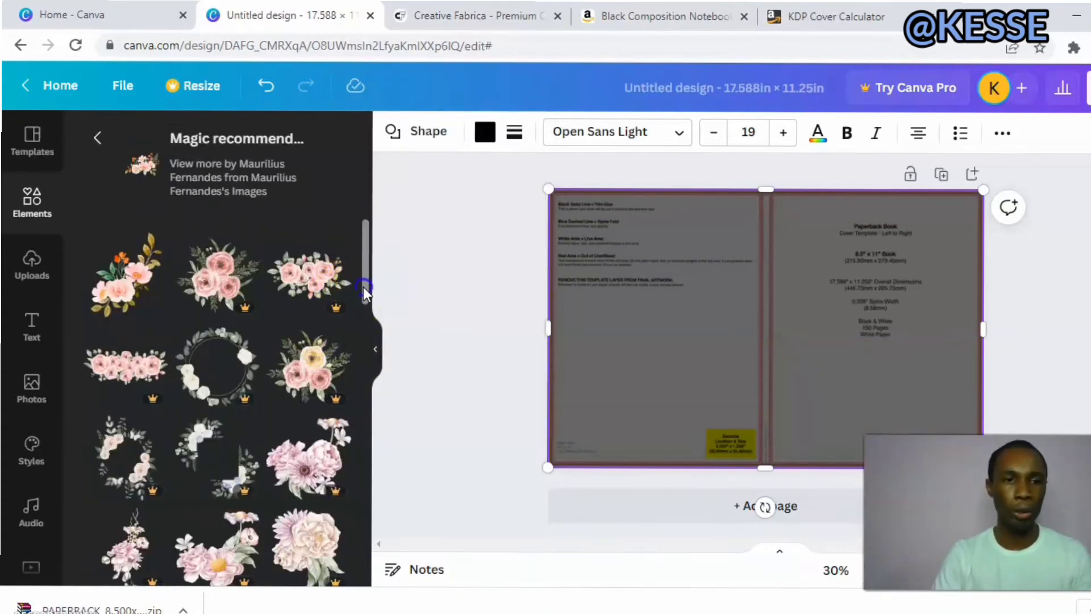
{"action": "left_click_drag", "start_coordinate": [363, 287], "coordinate": [370, 319]}
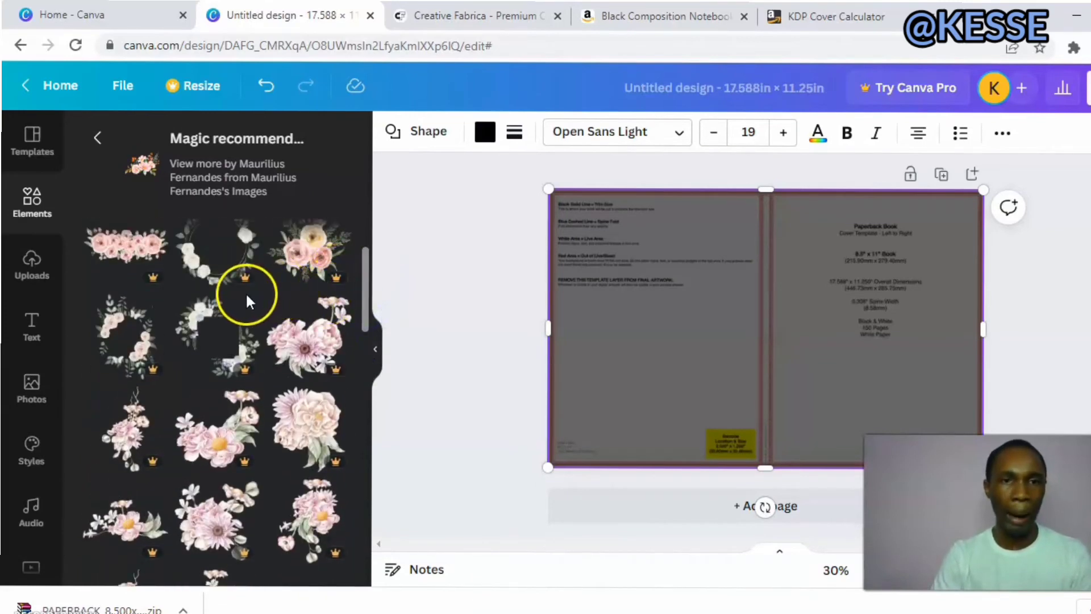
{"action": "left_click_drag", "start_coordinate": [365, 312], "coordinate": [364, 276]}
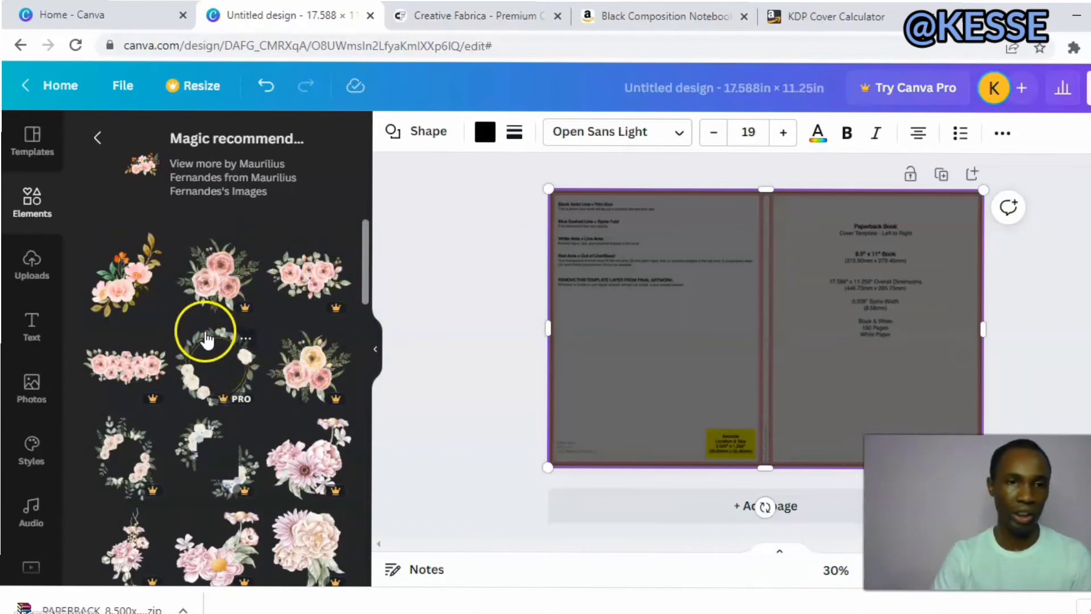
{"action": "left_click", "coordinate": [98, 139]}
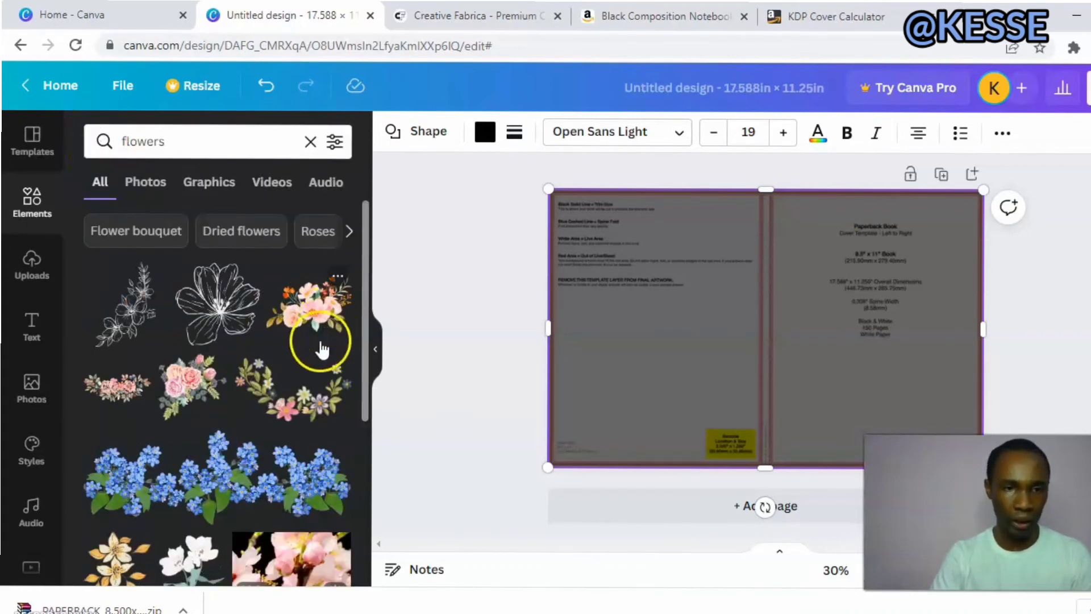
Add the Pink flowers bouquet, shrink it and place it over the front cover's upper-right corner, partly beyond the page edge.
{"action": "left_click_drag", "start_coordinate": [284, 333], "coordinate": [756, 349]}
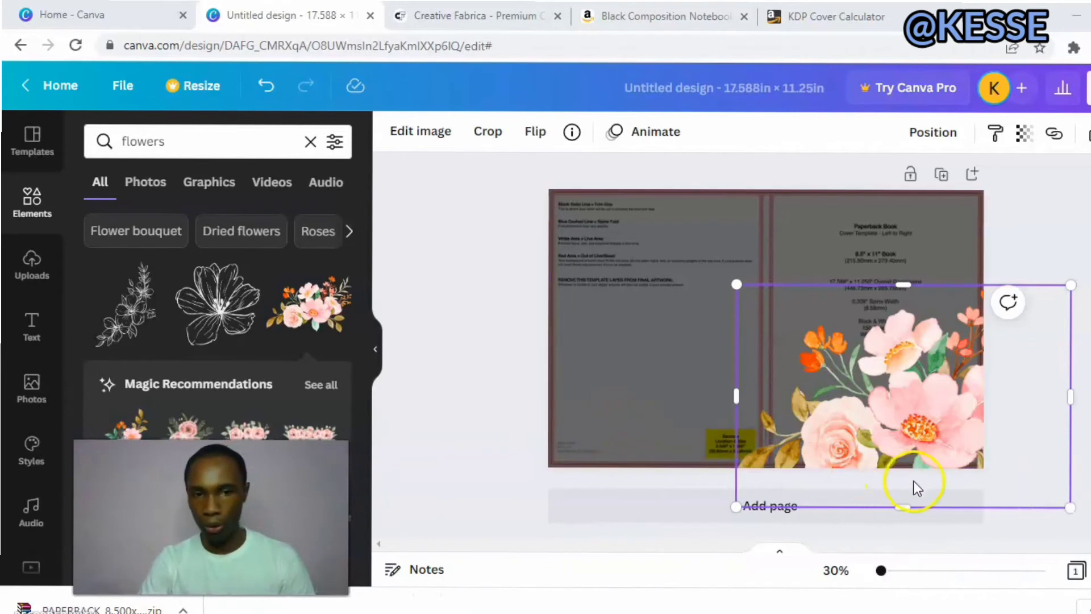
{"action": "left_click_drag", "start_coordinate": [1051, 509], "coordinate": [762, 425]}
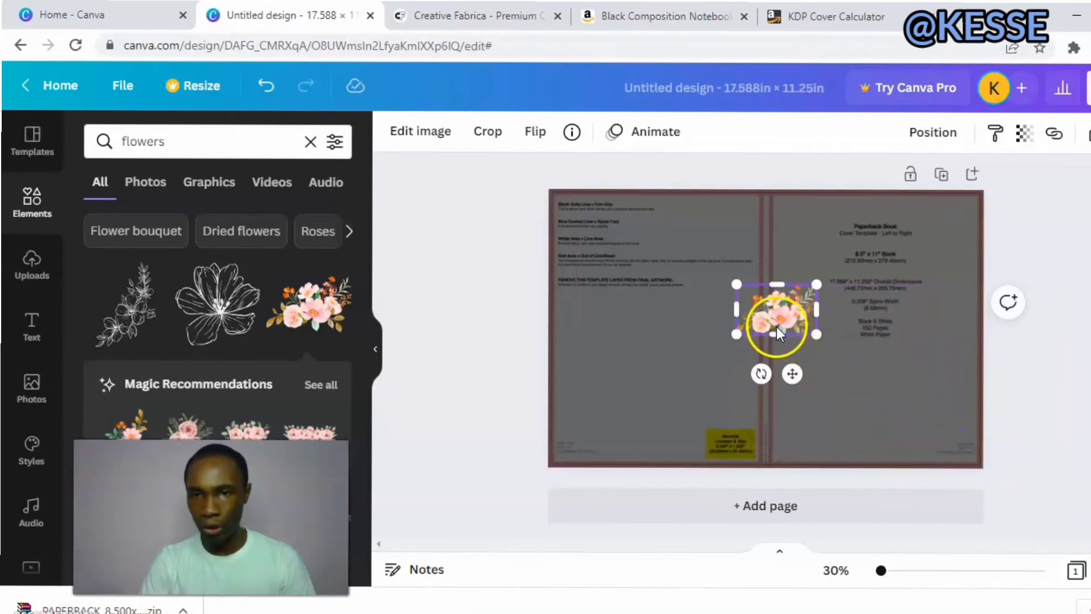
{"action": "left_click_drag", "start_coordinate": [776, 335], "coordinate": [959, 202]}
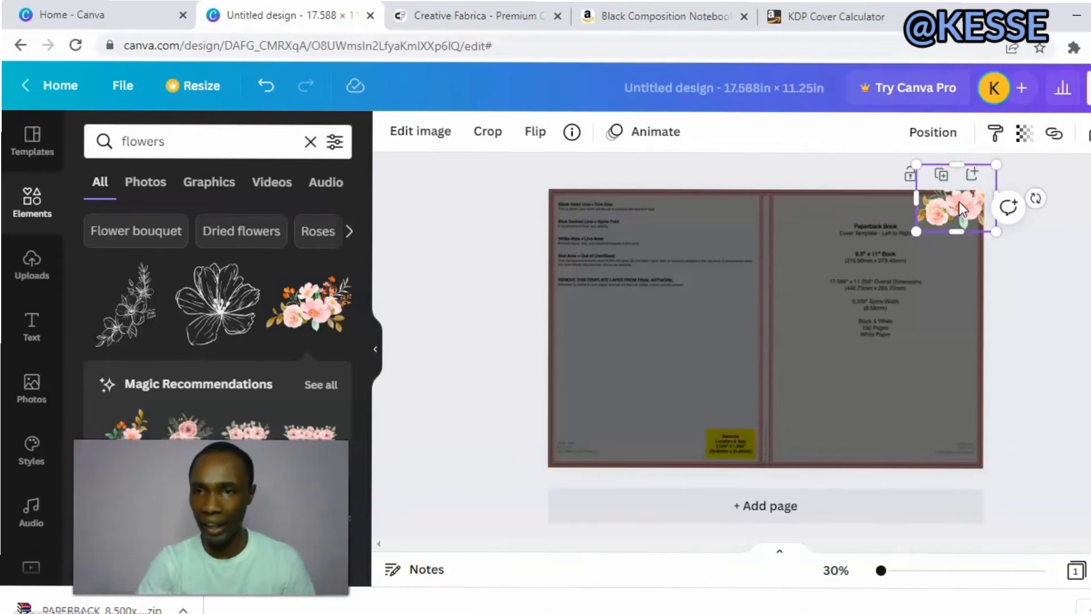
{"action": "left_click_drag", "start_coordinate": [956, 202], "coordinate": [932, 228]}
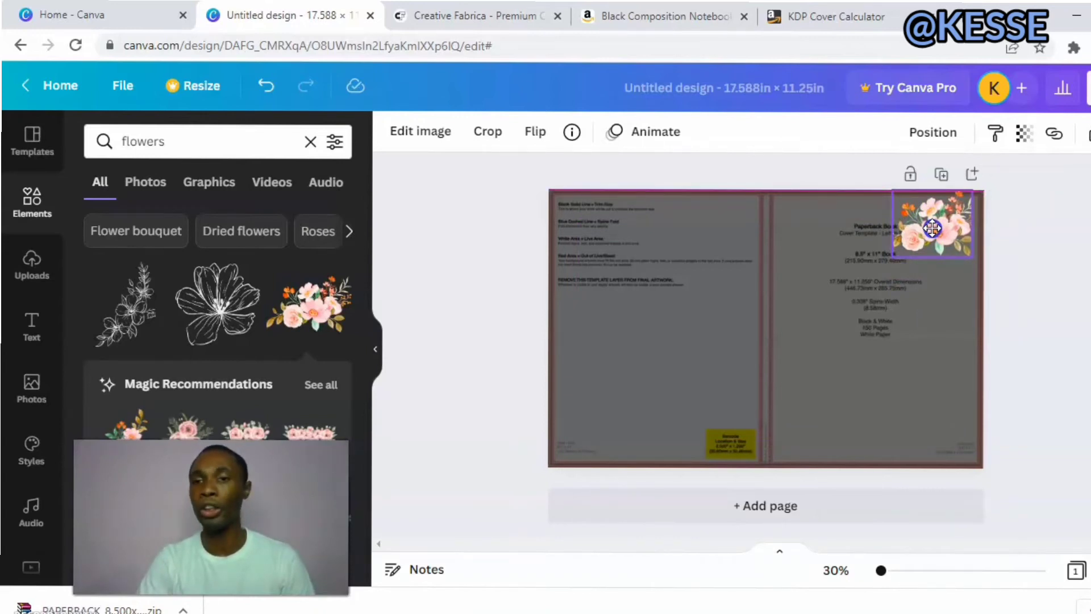
{"action": "left_click_drag", "start_coordinate": [932, 228], "coordinate": [954, 200]}
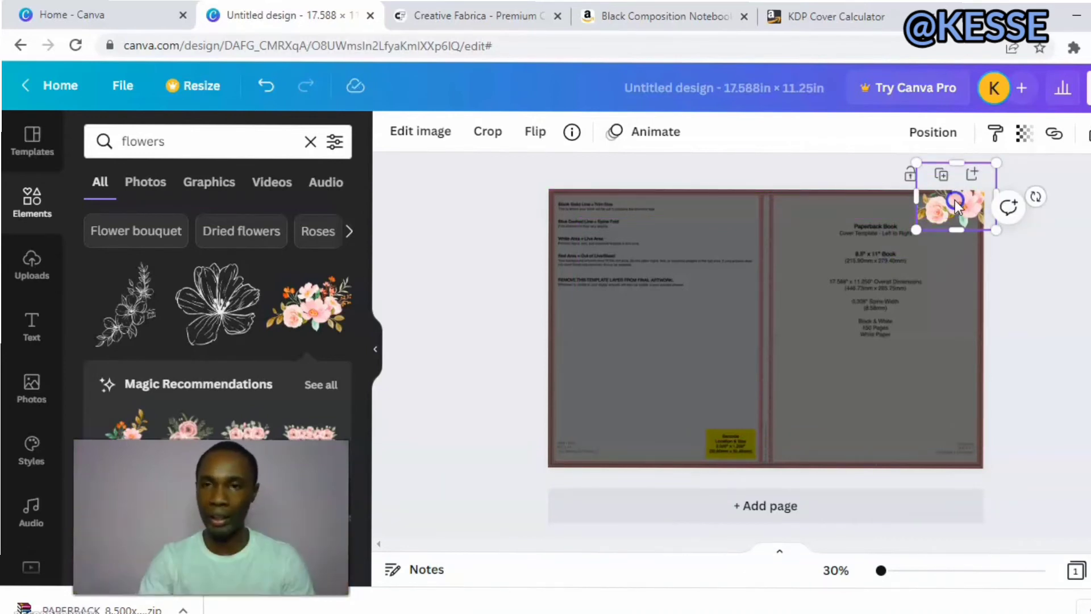
{"action": "left_click", "coordinate": [922, 318]}
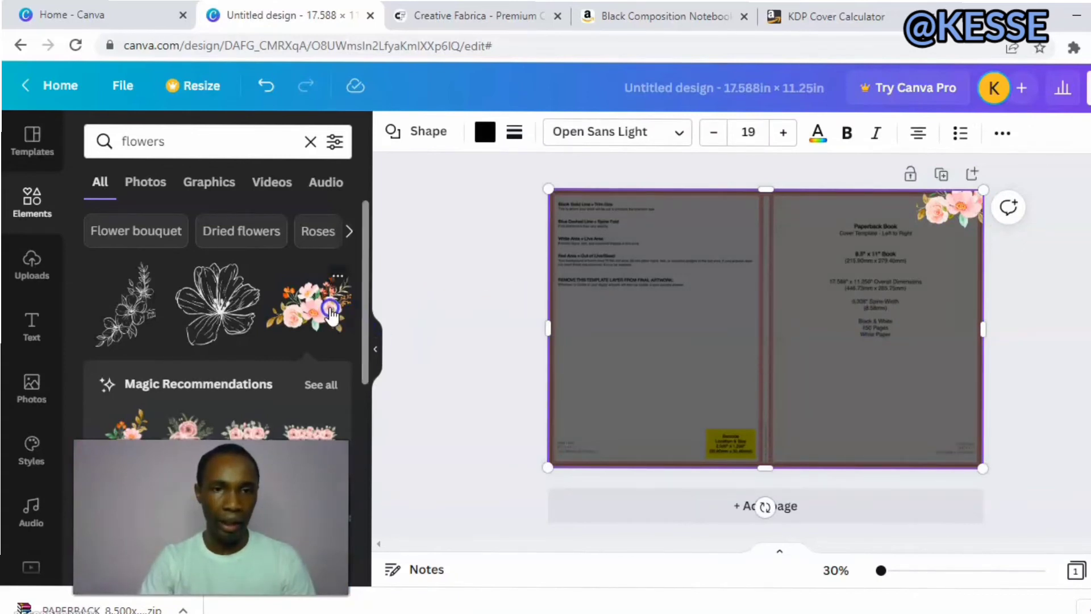
Place another Pink flowers bouquet in the front cover's lower-left area and a reduced rose bouquet in its lower-right area.
{"action": "left_click_drag", "start_coordinate": [331, 312], "coordinate": [840, 423]}
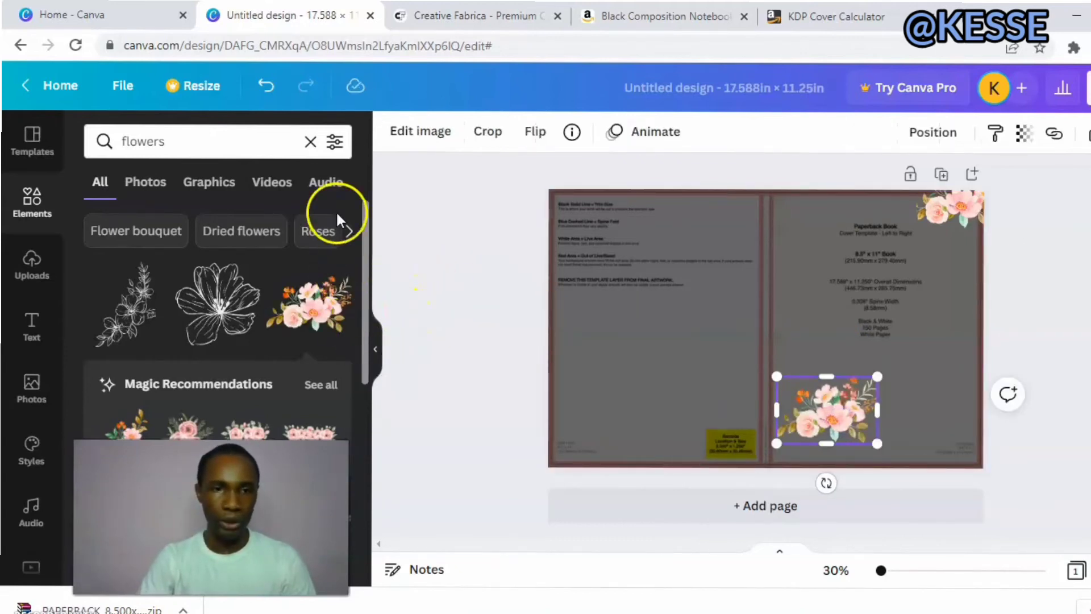
{"action": "left_click_drag", "start_coordinate": [364, 260], "coordinate": [363, 367]}
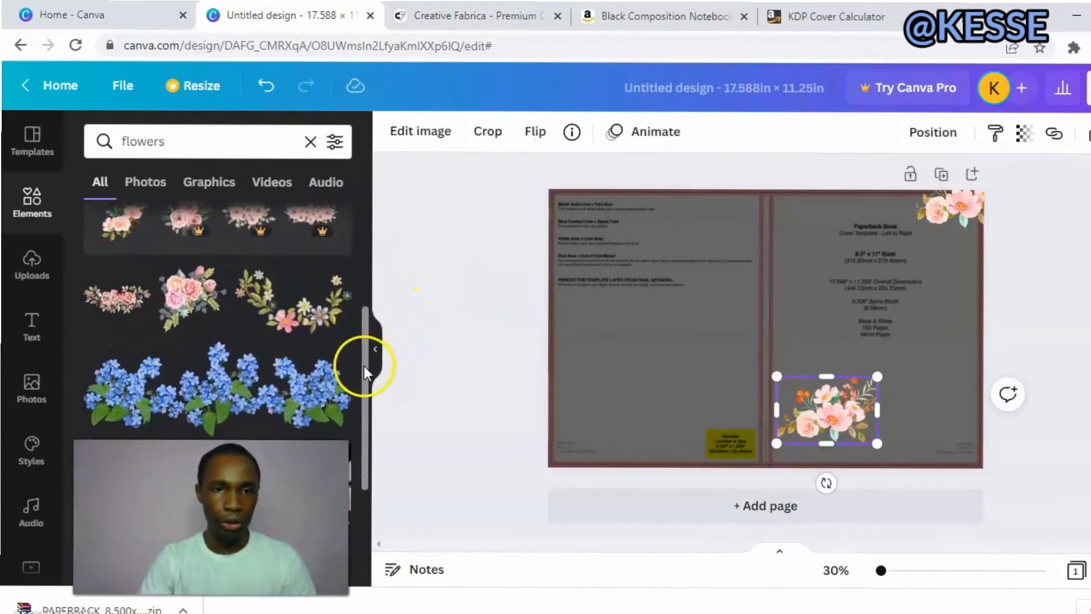
{"action": "left_click_drag", "start_coordinate": [155, 287], "coordinate": [805, 361]}
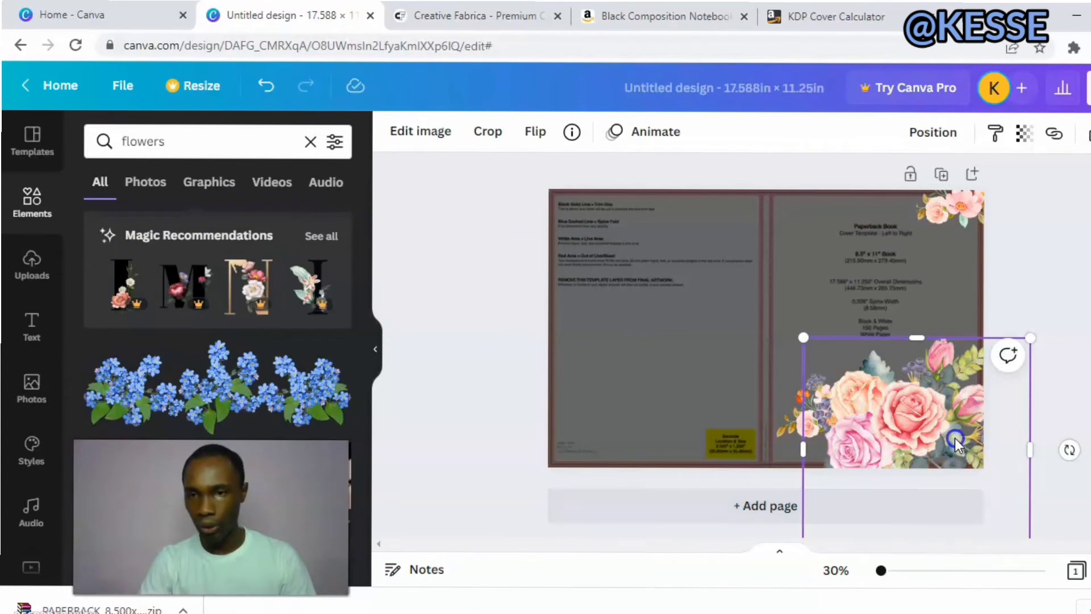
{"action": "left_click_drag", "start_coordinate": [954, 437], "coordinate": [955, 388]}
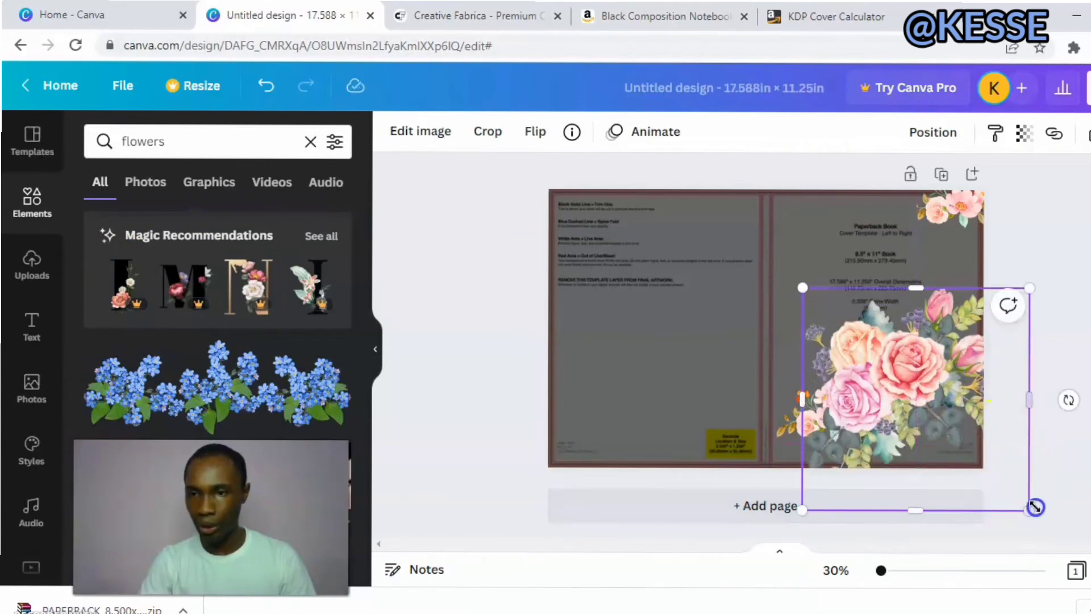
{"action": "left_click_drag", "start_coordinate": [1036, 507], "coordinate": [887, 386]}
{"action": "left_click_drag", "start_coordinate": [852, 350], "coordinate": [924, 417]}
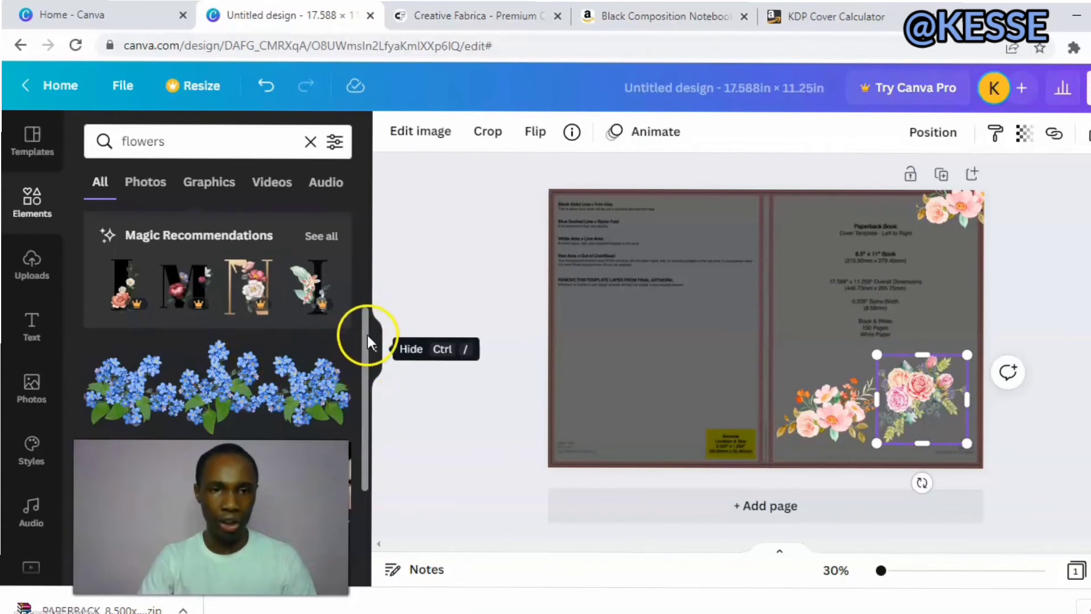
Add the curved floral garland, shrink it, turn it upright and place it in the front cover's upper-left area.
{"action": "left_click_drag", "start_coordinate": [367, 361], "coordinate": [368, 281]}
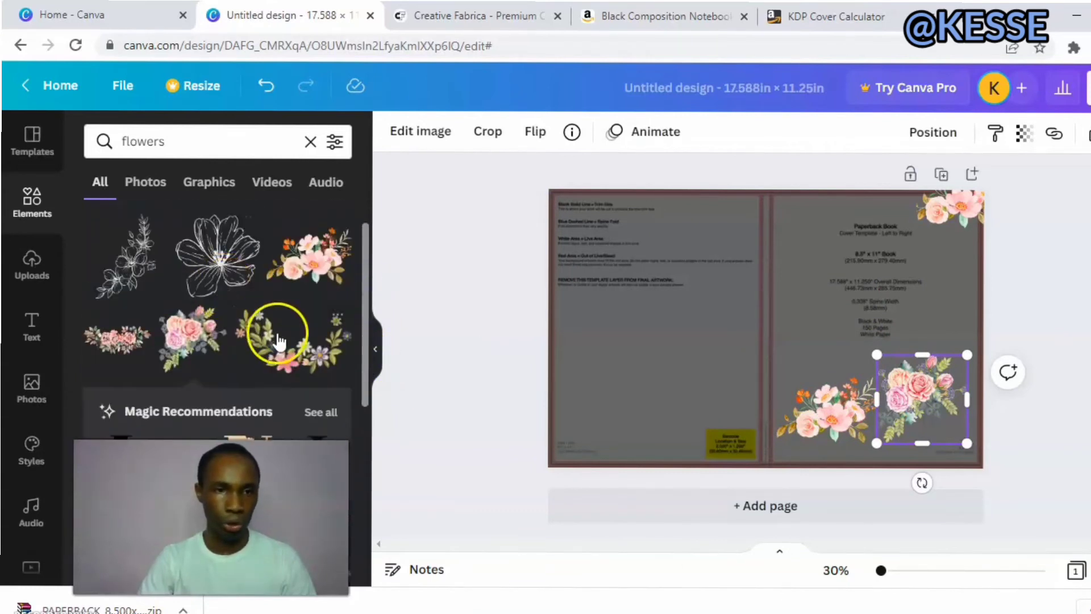
{"action": "left_click_drag", "start_coordinate": [280, 338], "coordinate": [615, 333]}
{"action": "left_click_drag", "start_coordinate": [872, 476], "coordinate": [942, 519]}
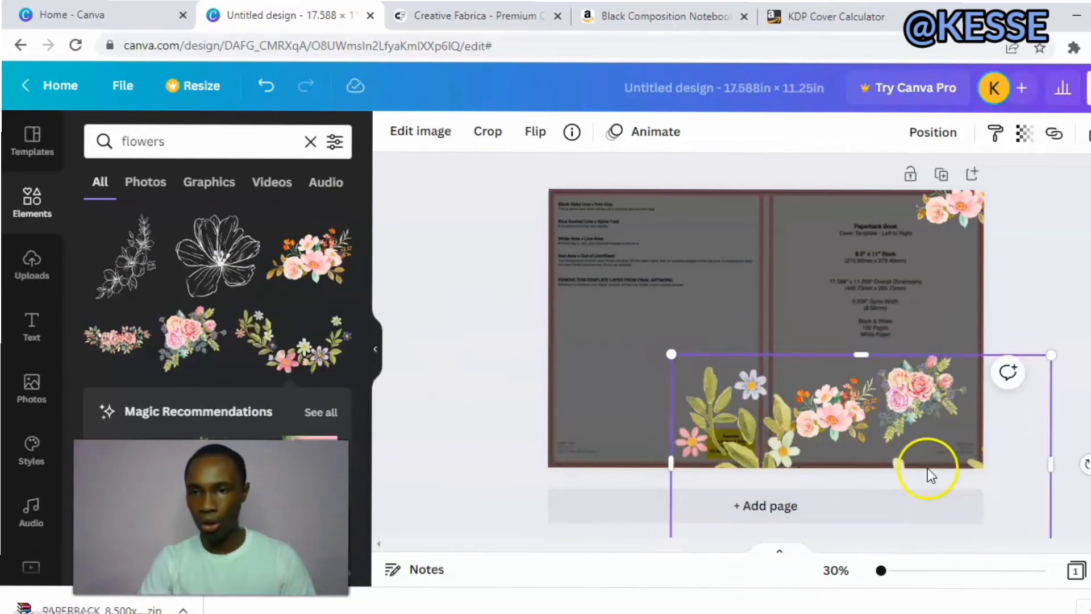
{"action": "left_click_drag", "start_coordinate": [927, 472], "coordinate": [945, 387]}
{"action": "left_click_drag", "start_coordinate": [1066, 495], "coordinate": [683, 315]}
{"action": "left_click_drag", "start_coordinate": [768, 319], "coordinate": [819, 313]}
{"action": "left_click_drag", "start_coordinate": [864, 377], "coordinate": [825, 316]}
{"action": "mouse_move", "coordinate": [792, 258]}
{"action": "left_mouse_down"}
{"action": "mouse_move", "coordinate": [811, 255]}
{"action": "mouse_move", "coordinate": [803, 247]}
{"action": "left_mouse_up"}
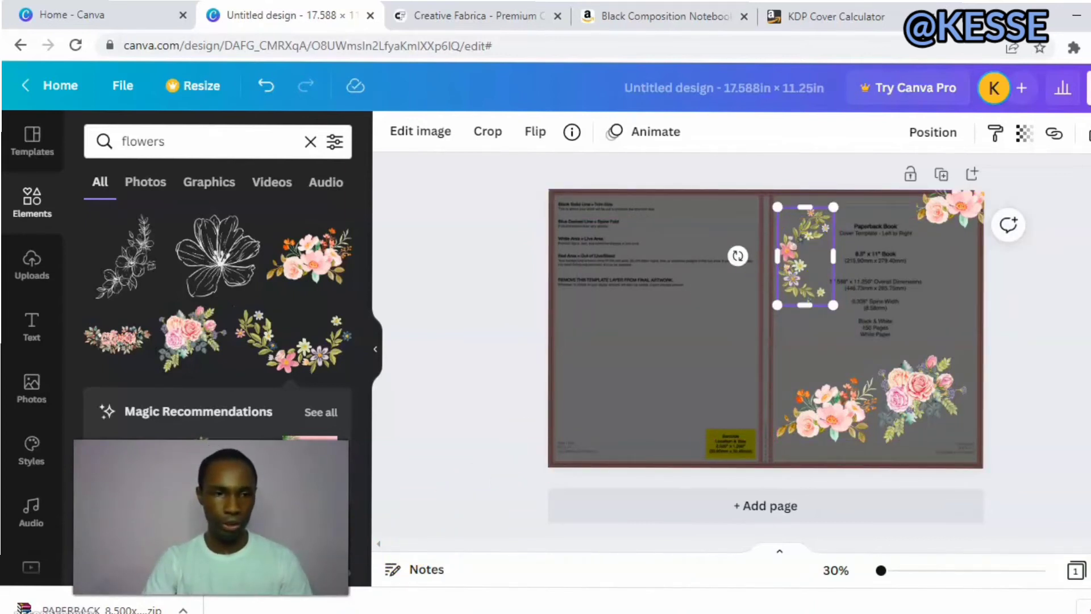
{"action": "left_click", "coordinate": [471, 524]}
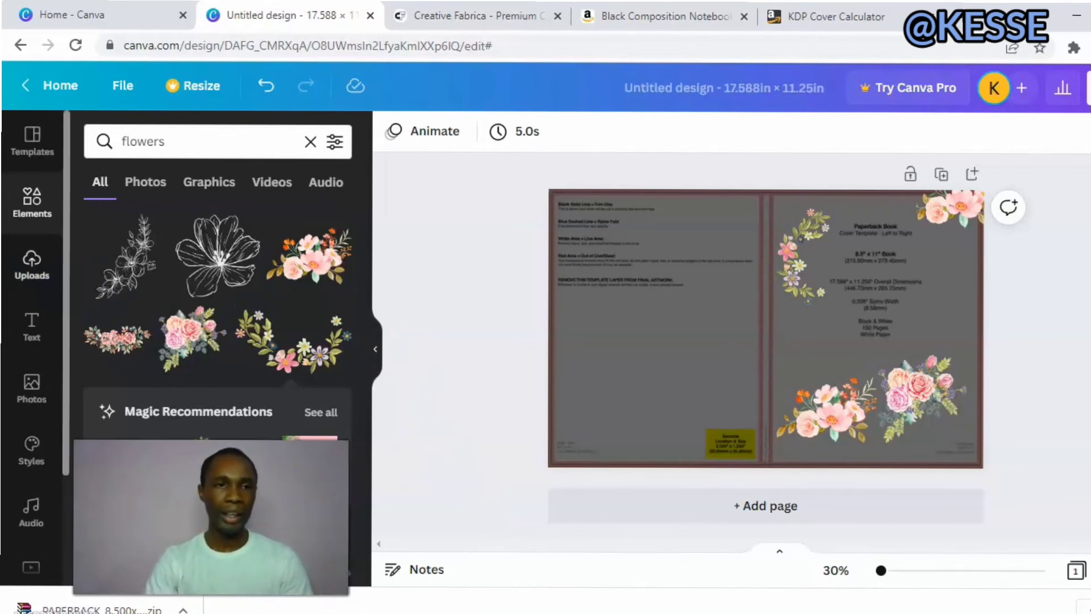
Add a rounded square to the cover and reshape it into a wide, low rectangle.
{"action": "left_click", "coordinate": [41, 211]}
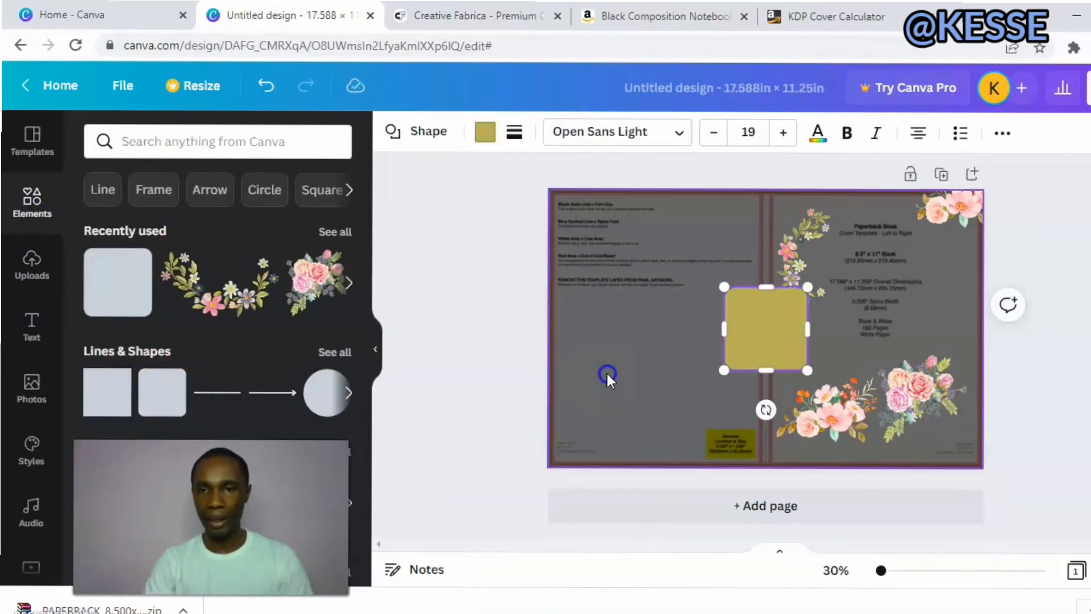
{"action": "left_click_drag", "start_coordinate": [775, 374], "coordinate": [839, 310]}
{"action": "left_click_drag", "start_coordinate": [780, 328], "coordinate": [779, 339]}
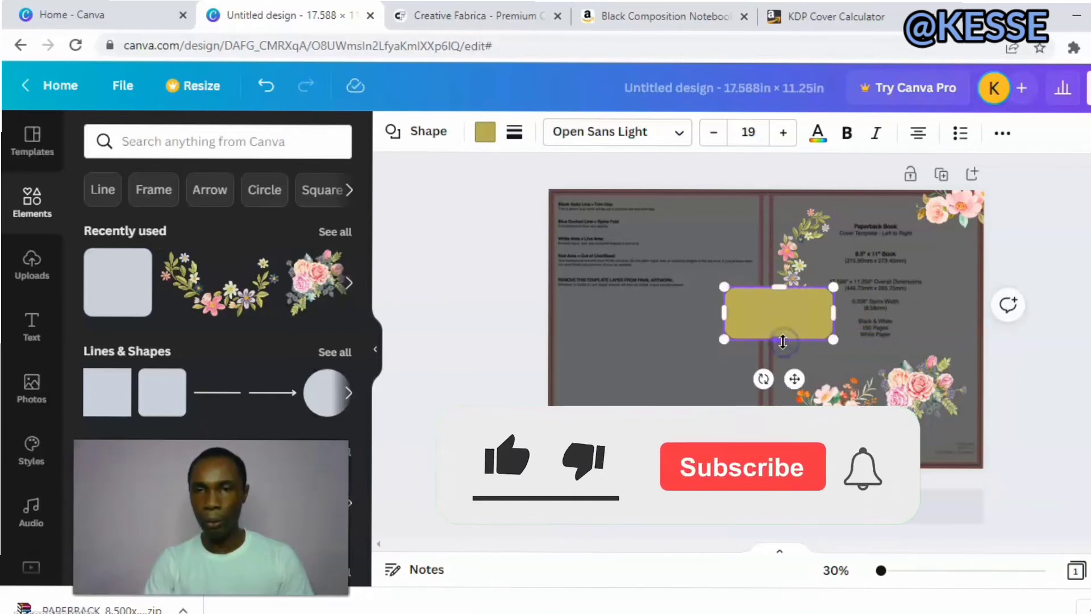
{"action": "left_click_drag", "start_coordinate": [851, 318], "coordinate": [856, 313]}
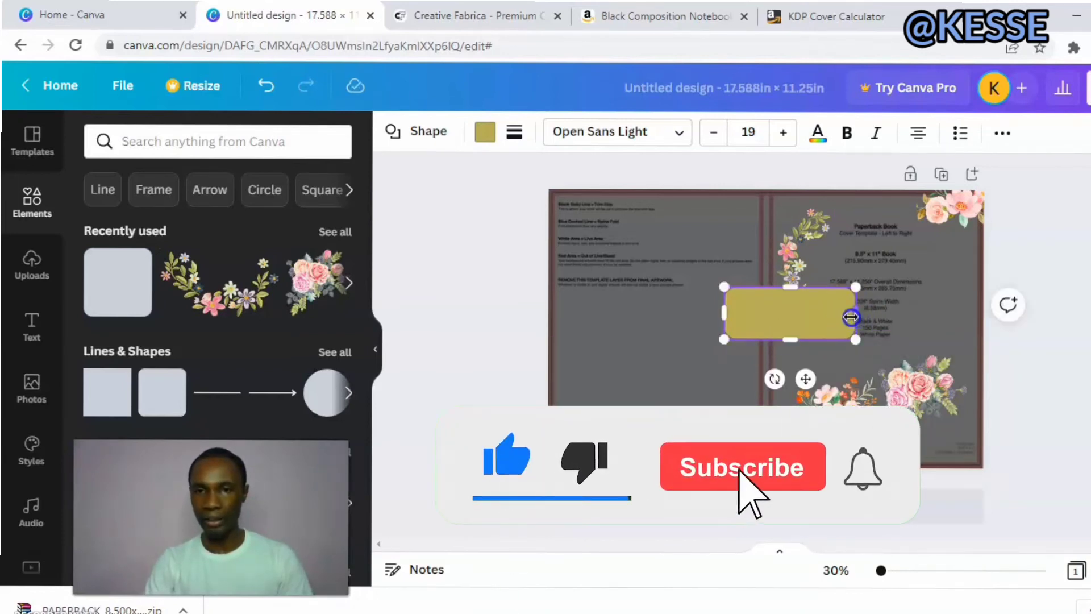
Fill the rounded rectangle with white from the document colors.
{"action": "left_click", "coordinate": [488, 134]}
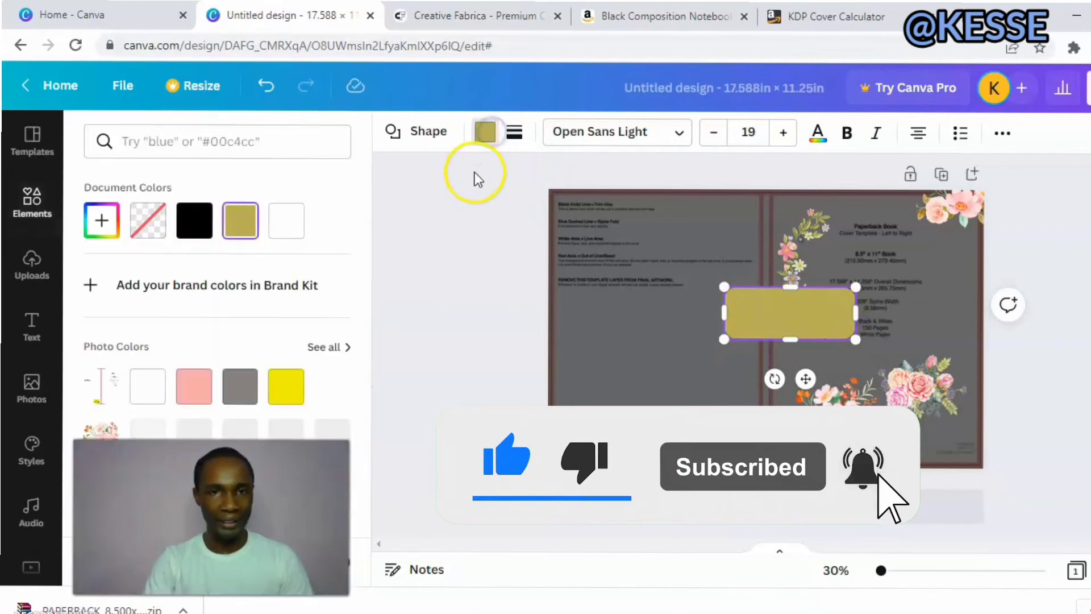
{"action": "left_click", "coordinate": [289, 213]}
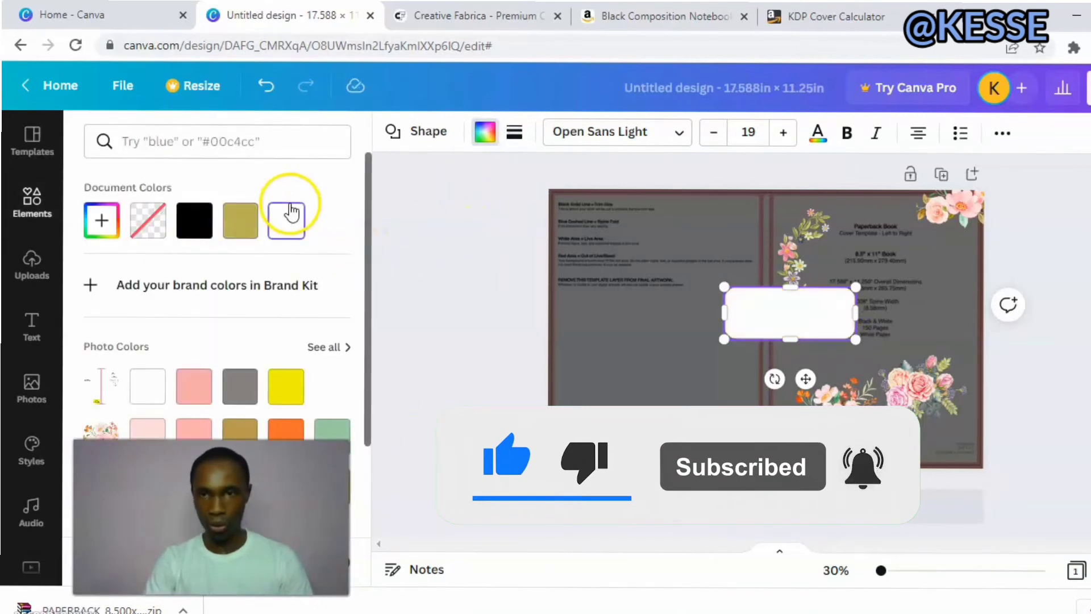
{"action": "left_click", "coordinate": [494, 278]}
Move the white rounded rectangle to the upper part of the front cover, beside the floral garland.
{"action": "left_click", "coordinate": [784, 322]}
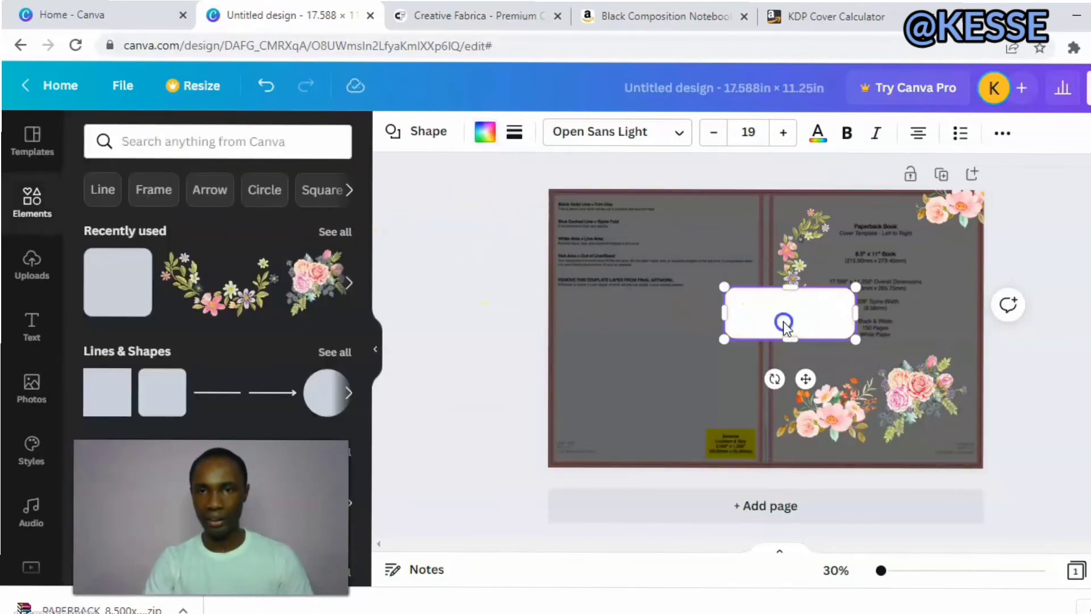
{"action": "left_click", "coordinate": [828, 310]}
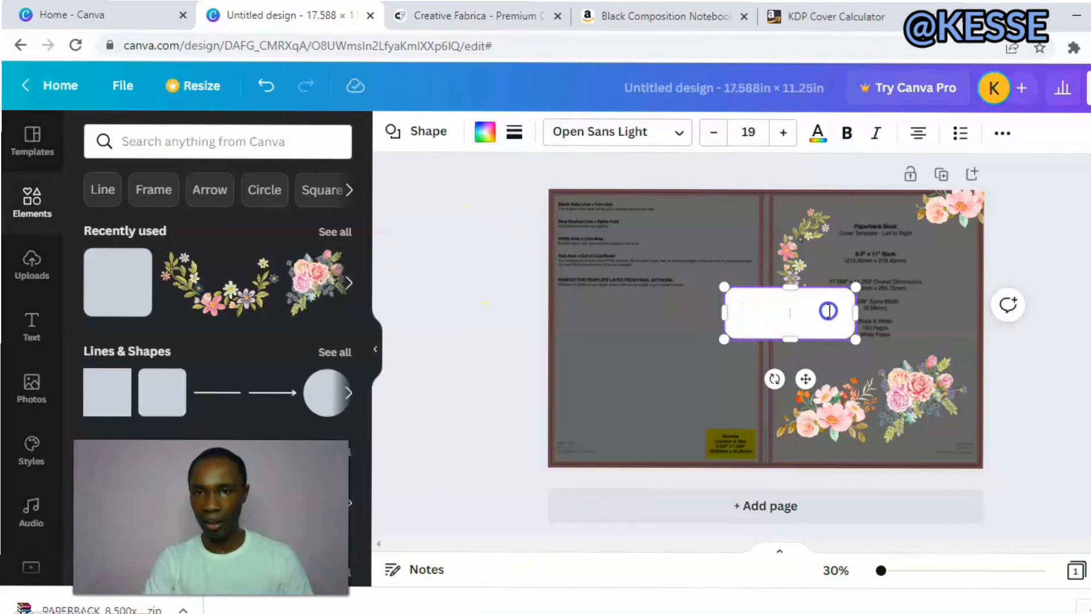
{"action": "left_click", "coordinate": [455, 317]}
{"action": "left_click_drag", "start_coordinate": [749, 300], "coordinate": [842, 246]}
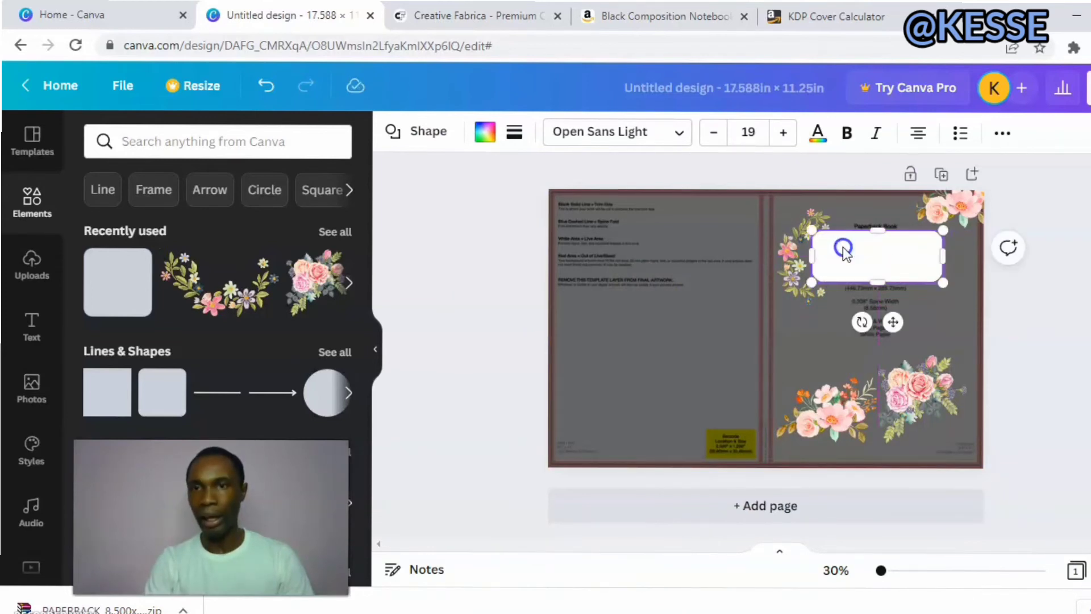
{"action": "left_click_drag", "start_coordinate": [486, 322], "coordinate": [804, 271]}
{"action": "left_click", "coordinate": [517, 381]}
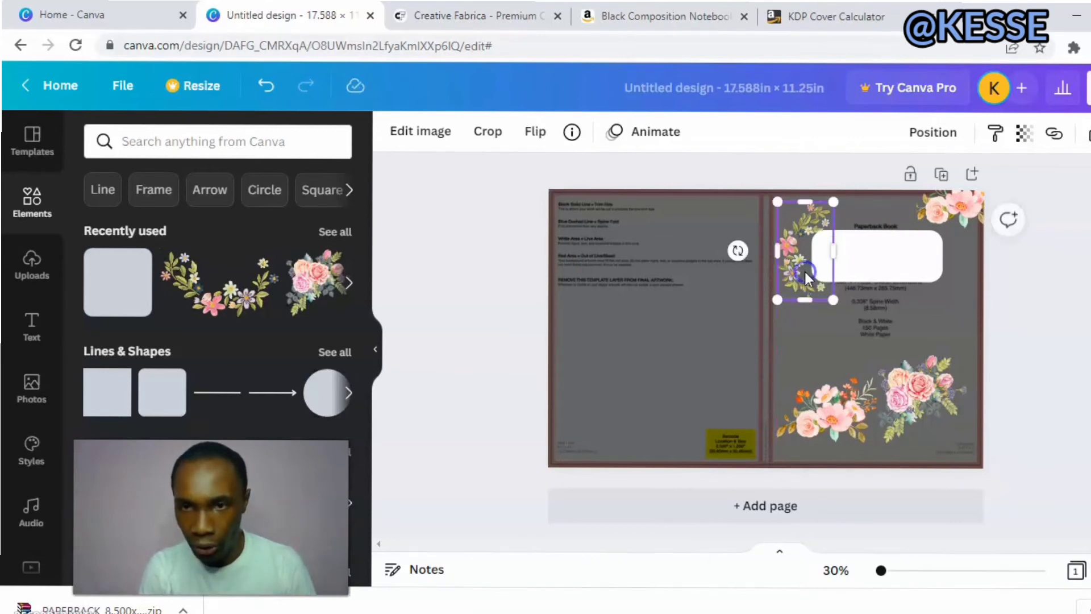
{"action": "left_click", "coordinate": [485, 288]}
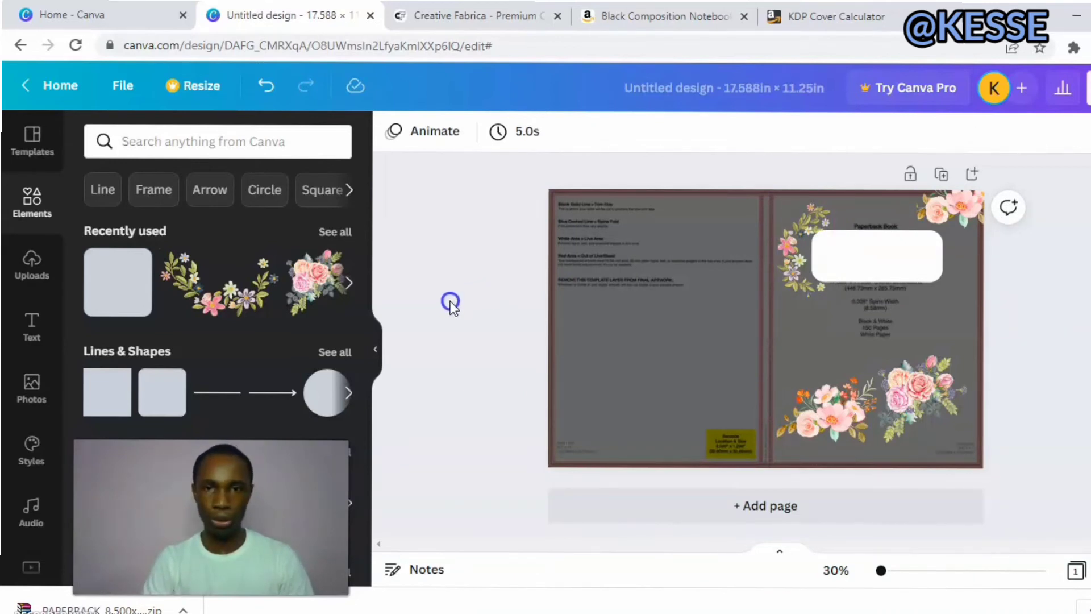
Add a heading reading COMPOSITION NOTEBOOK on two lines, reduced to a font size of about 38.3.
{"action": "left_click", "coordinate": [32, 325]}
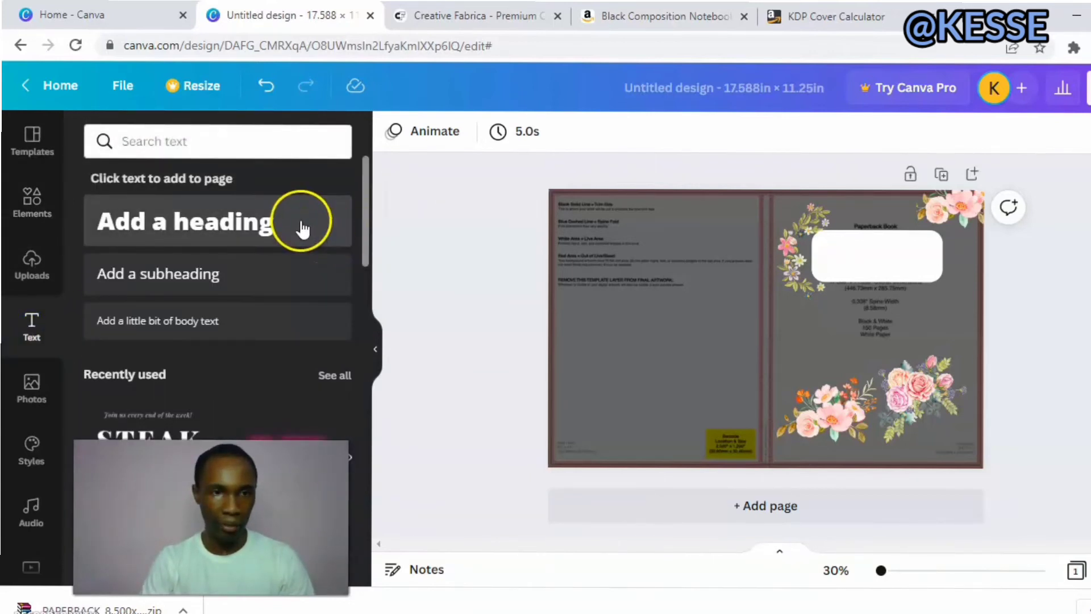
{"action": "left_click", "coordinate": [303, 227]}
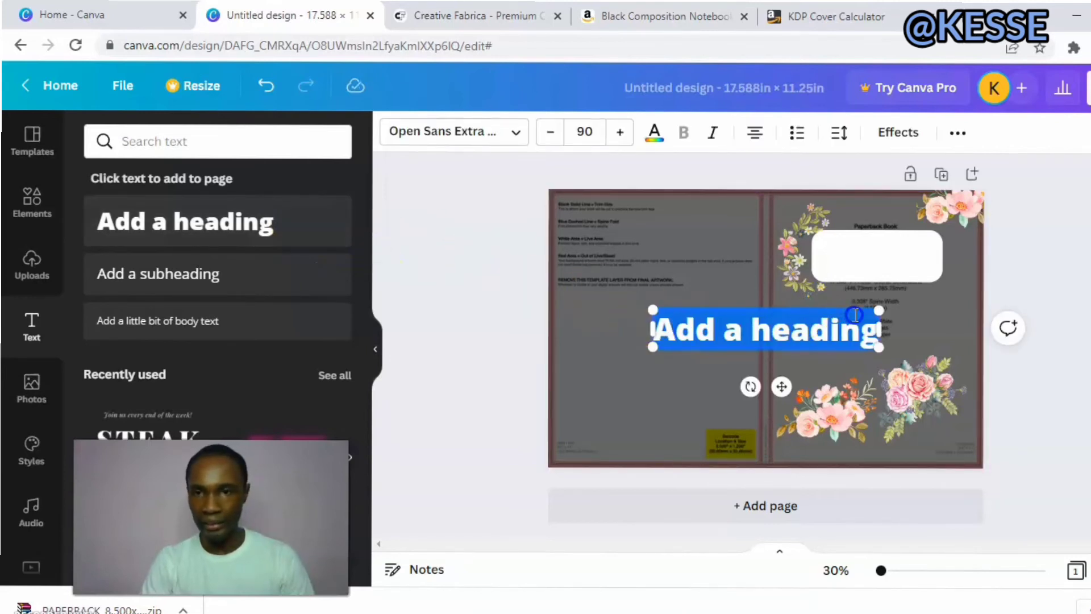
{"action": "left_click", "coordinate": [875, 329]}
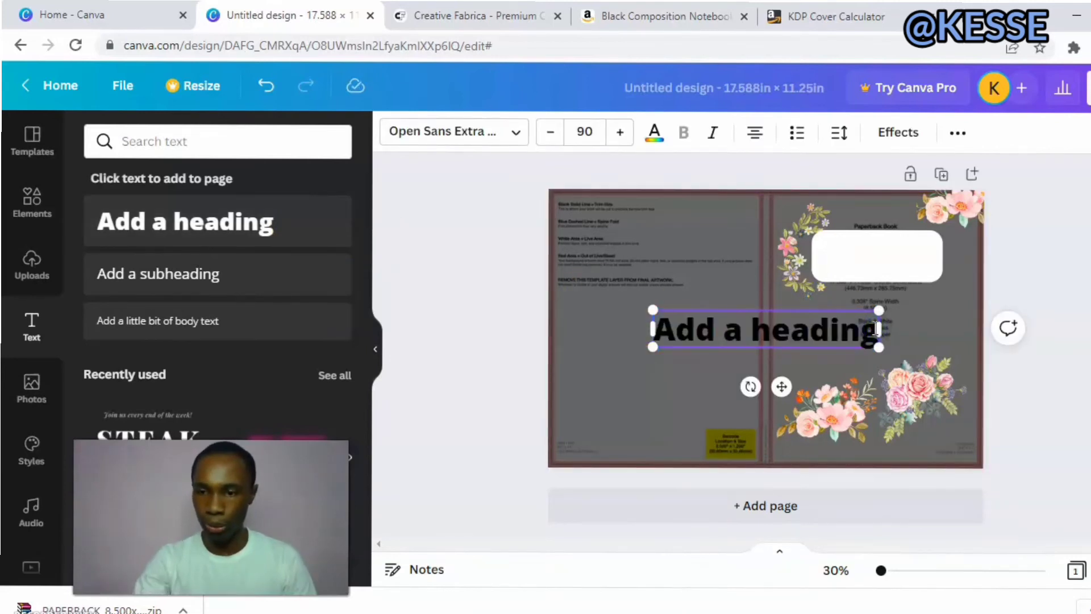
{"action": "key", "text": "BackSpace"}
{"action": "key", "text": "BackSpace"}
{"action": "key", "text": "BackSpace"}
{"action": "key", "text": "BackSpace"}
{"action": "key", "text": "BackSpace"}
{"action": "key", "text": "BackSpace"}
{"action": "key", "text": "BackSpace"}
{"action": "key", "text": "BackSpace"}
{"action": "key", "text": "BackSpace"}
{"action": "key", "text": "BackSpace"}
{"action": "key", "text": "BackSpace"}
{"action": "key", "text": "BackSpace"}
{"action": "key", "text": "BackSpace"}
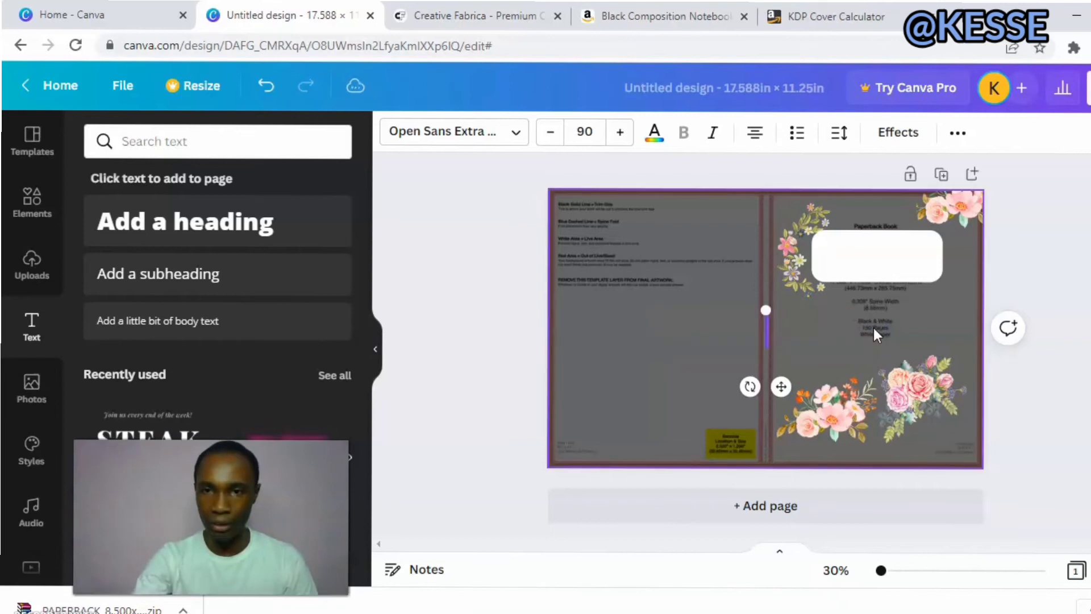
{"action": "type", "text": "c"}
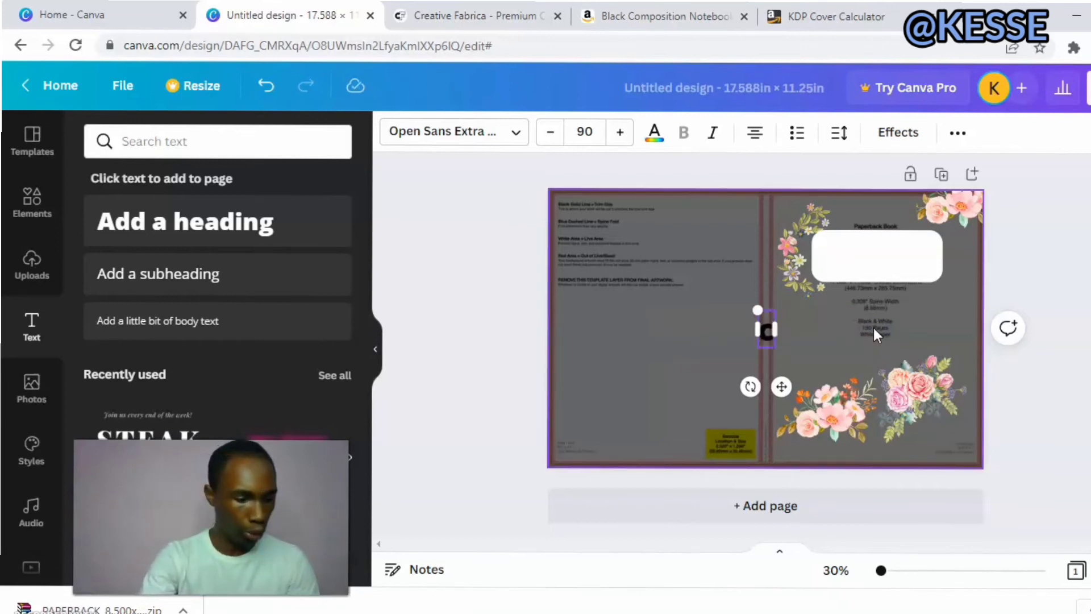
{"action": "type", "text": "o"}
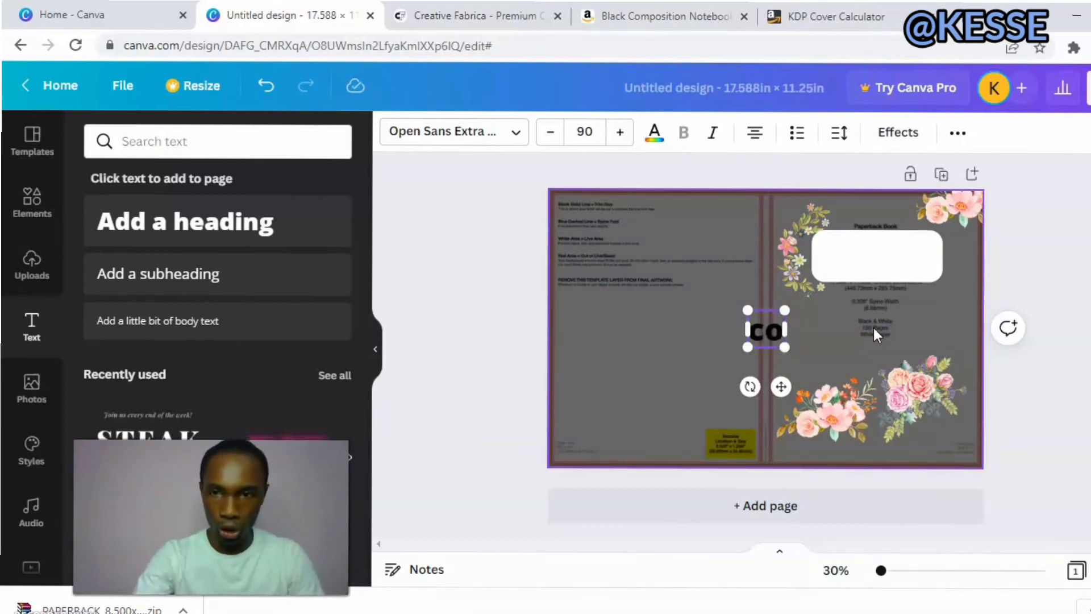
{"action": "type", "text": "mp"}
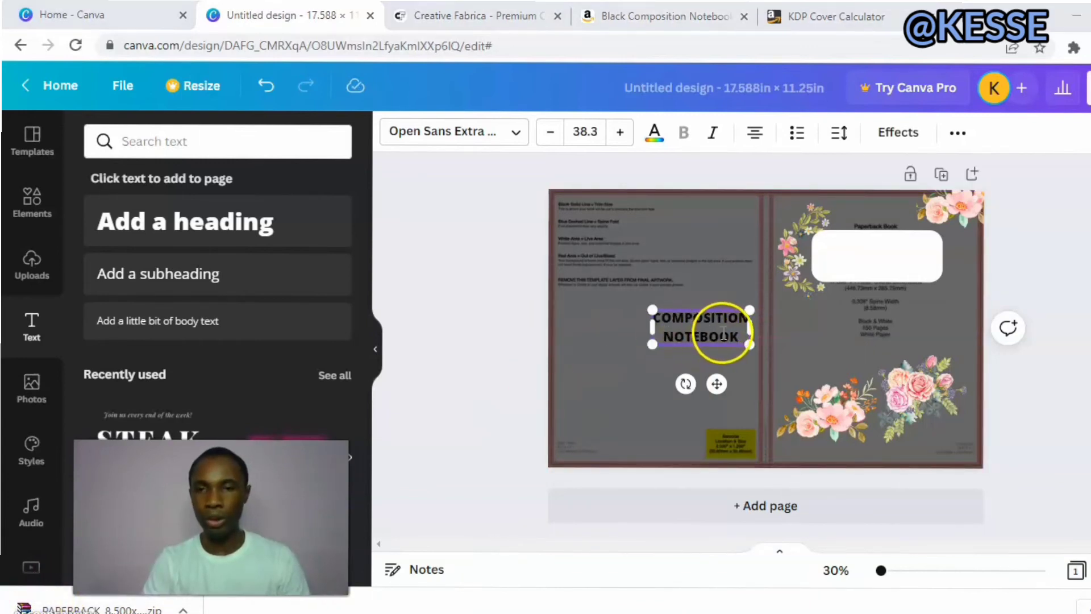
Try the TT Mussels Stencil Black and TT Trailers Bold fonts on the word NOTEBOOK.
{"action": "left_click", "coordinate": [517, 136]}
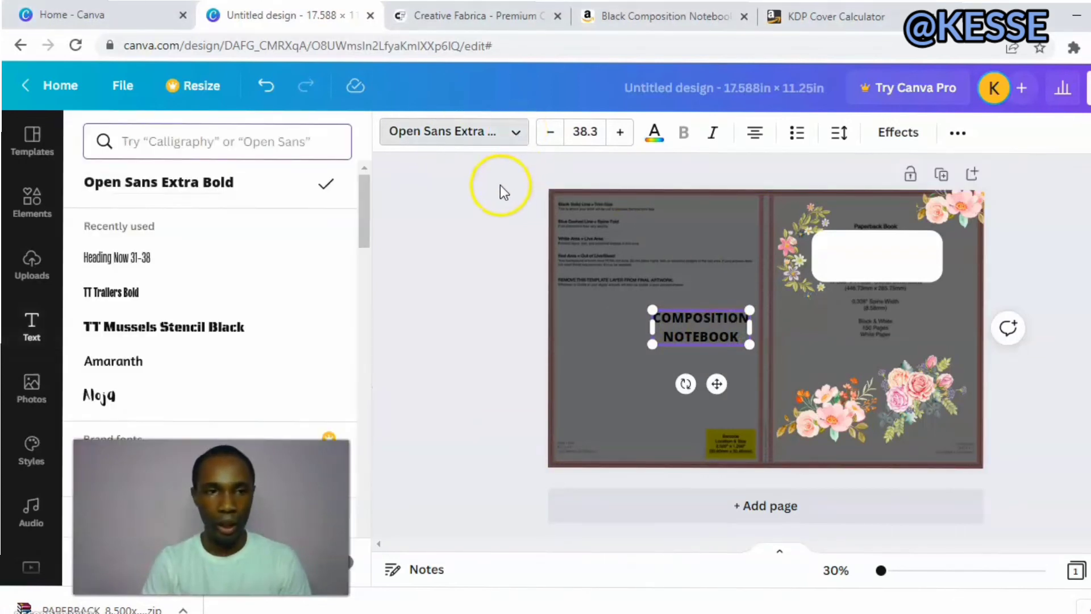
{"action": "left_click", "coordinate": [226, 328]}
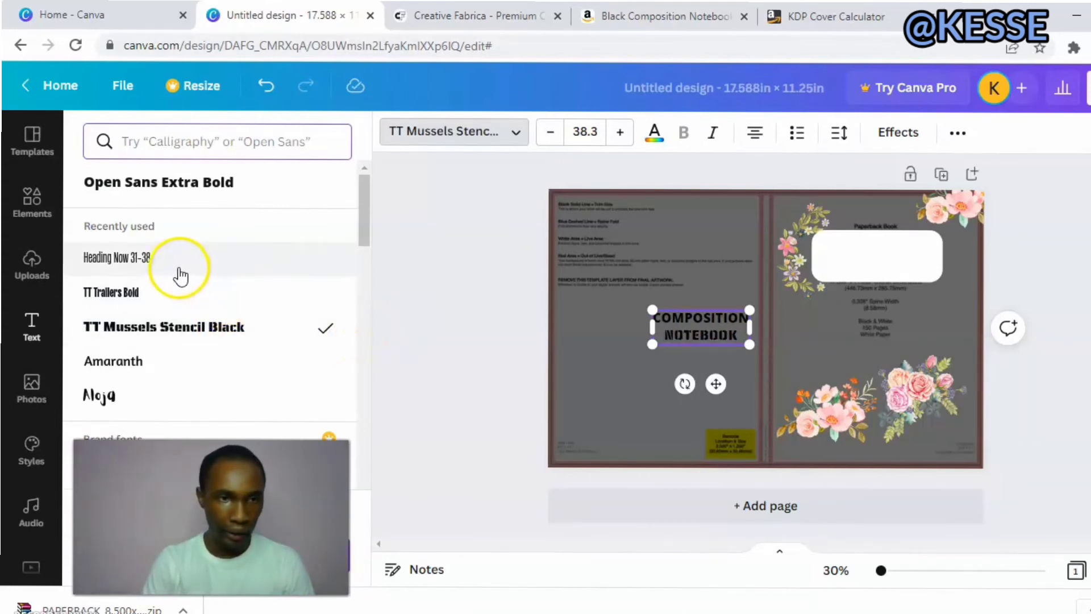
{"action": "left_click", "coordinate": [159, 297]}
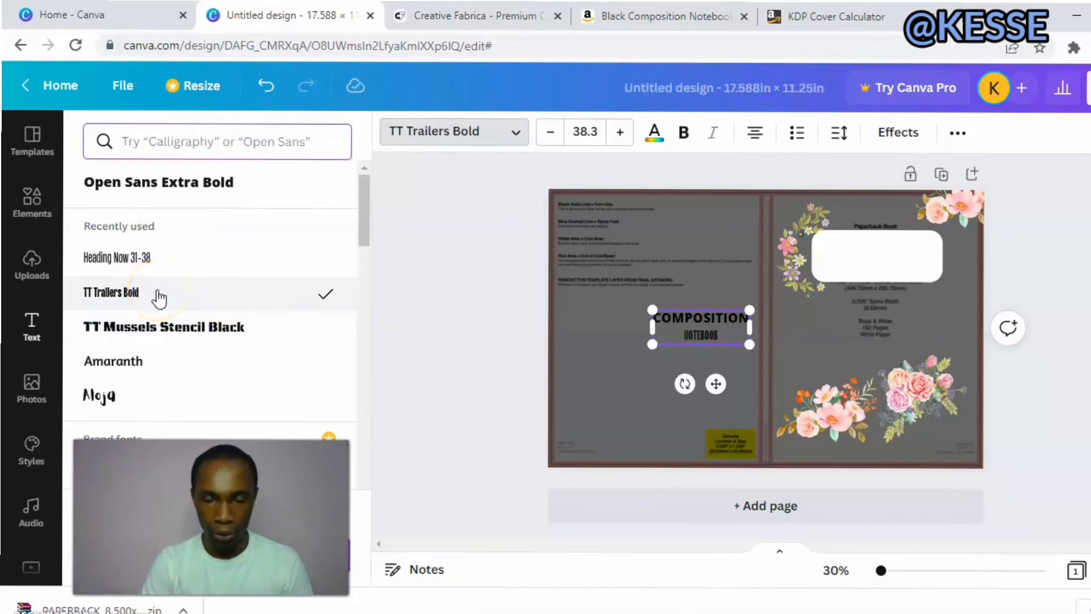
Search the fonts for 90 and apply TT Milks Casual 900 One to the word NOTEBOOK.
{"action": "left_click", "coordinate": [219, 136]}
{"action": "left_click", "coordinate": [225, 133]}
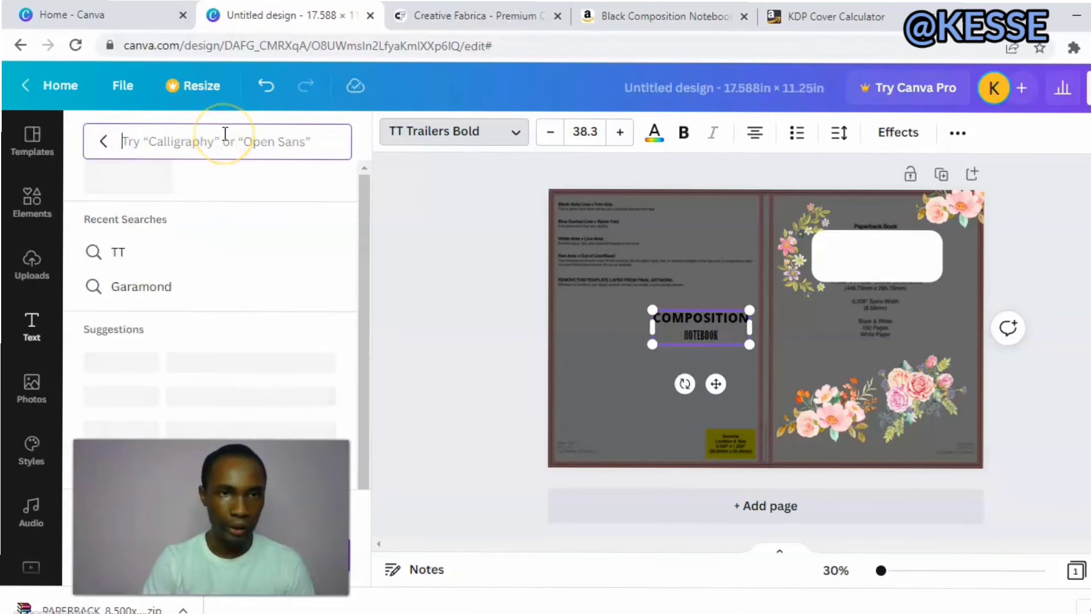
{"action": "type", "text": "o"}
{"action": "key", "text": "BackSpace"}
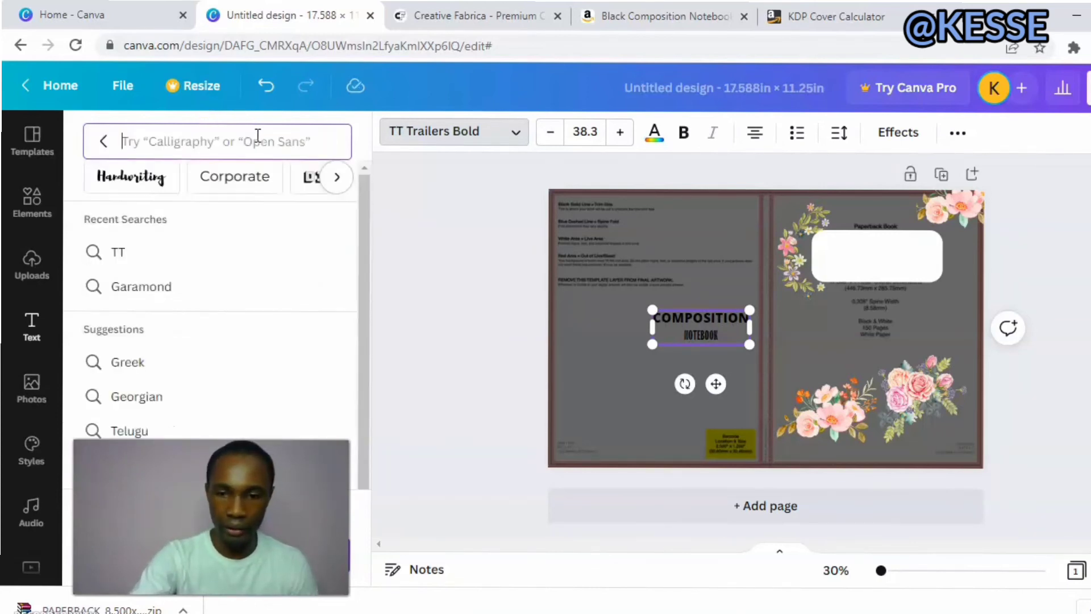
{"action": "type", "text": "90"}
{"action": "left_click", "coordinate": [247, 151]}
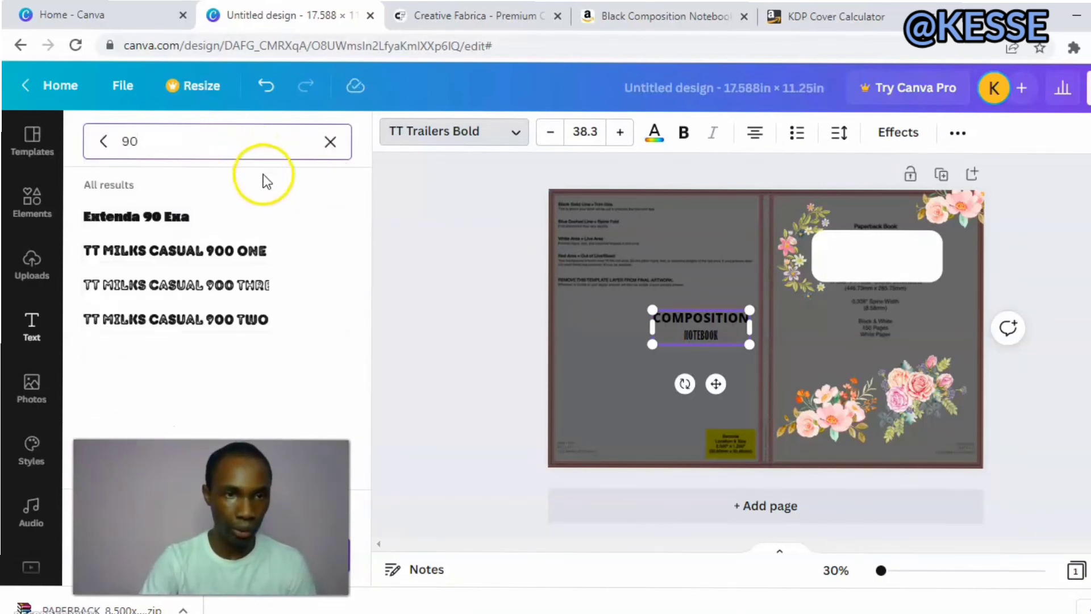
{"action": "left_click", "coordinate": [233, 255]}
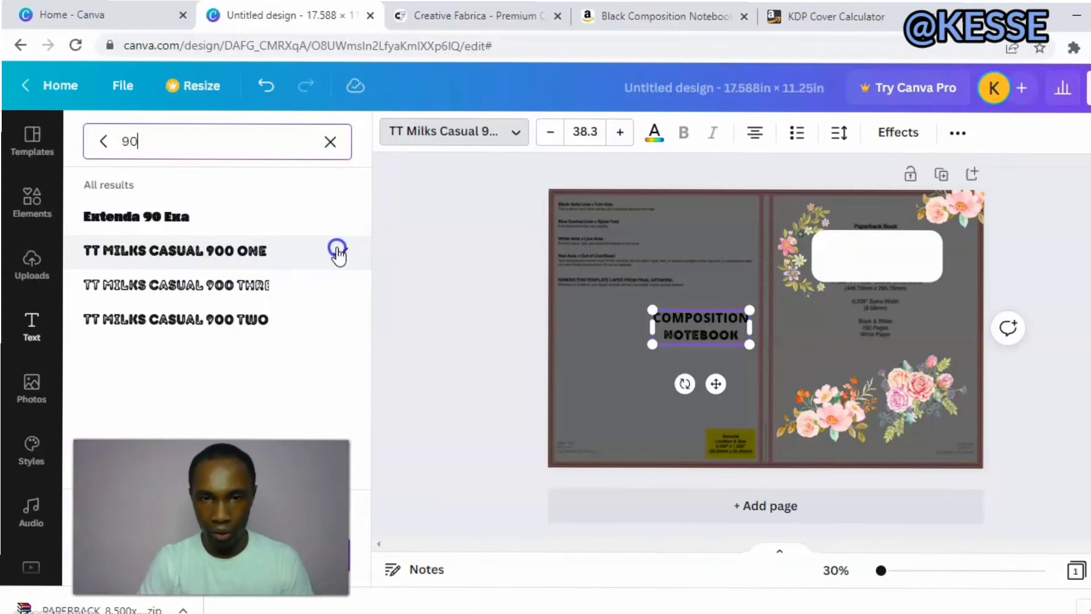
Apply the TT Milks Casual 900 One font to the word COMPOSITION as well.
{"action": "left_click", "coordinate": [681, 320]}
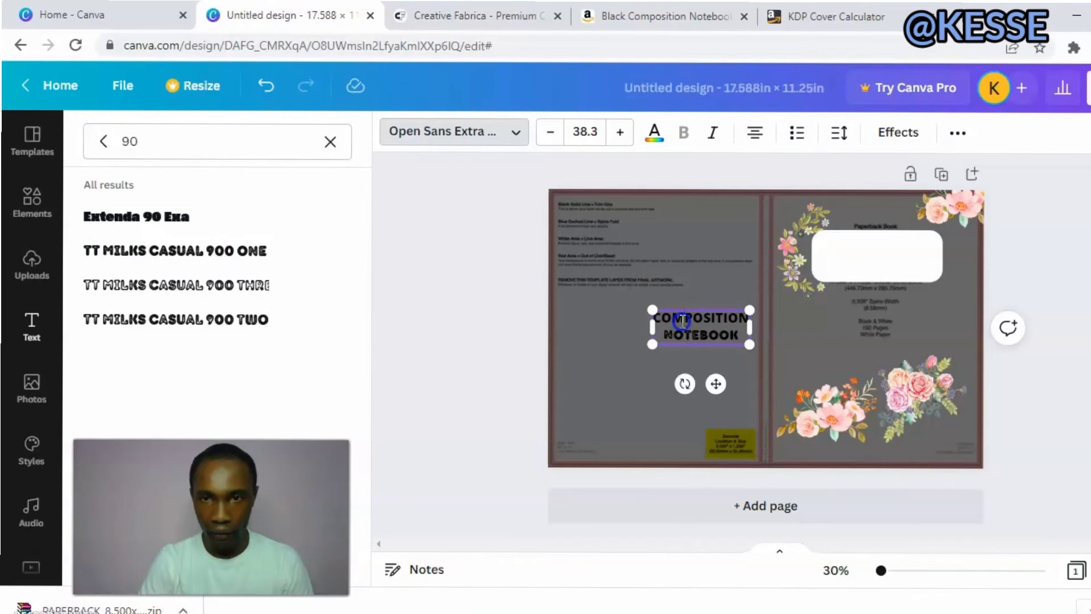
{"action": "double_click", "coordinate": [682, 320]}
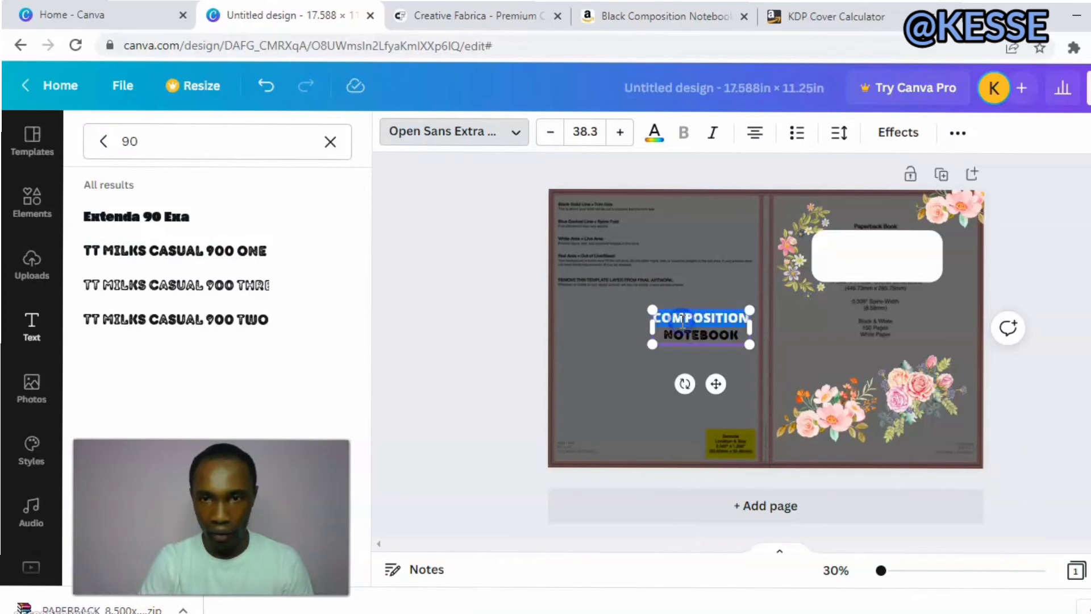
{"action": "left_click", "coordinate": [241, 253]}
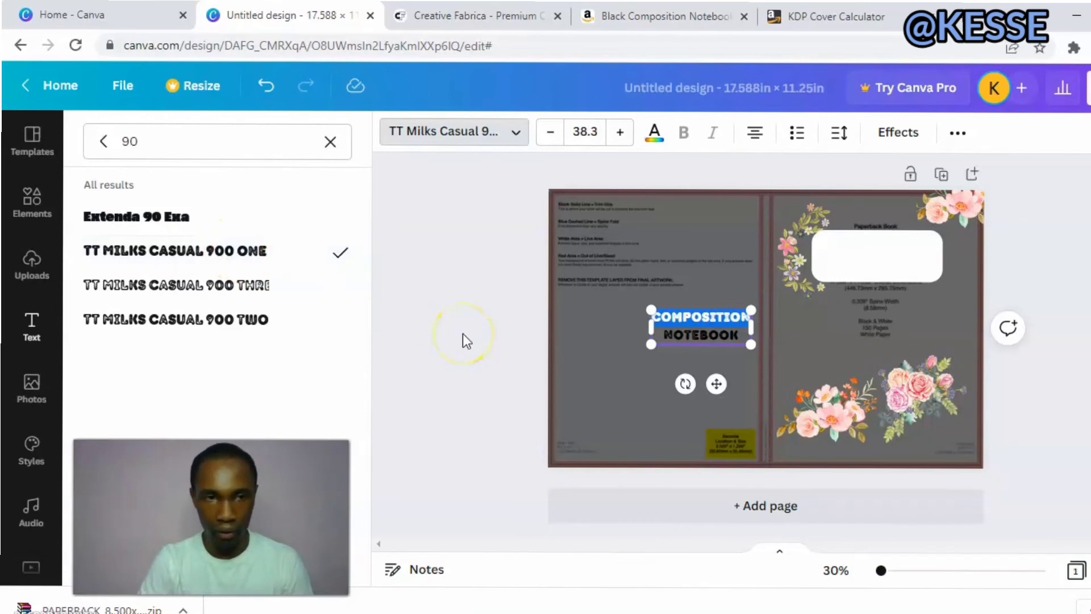
{"action": "left_click", "coordinate": [663, 356]}
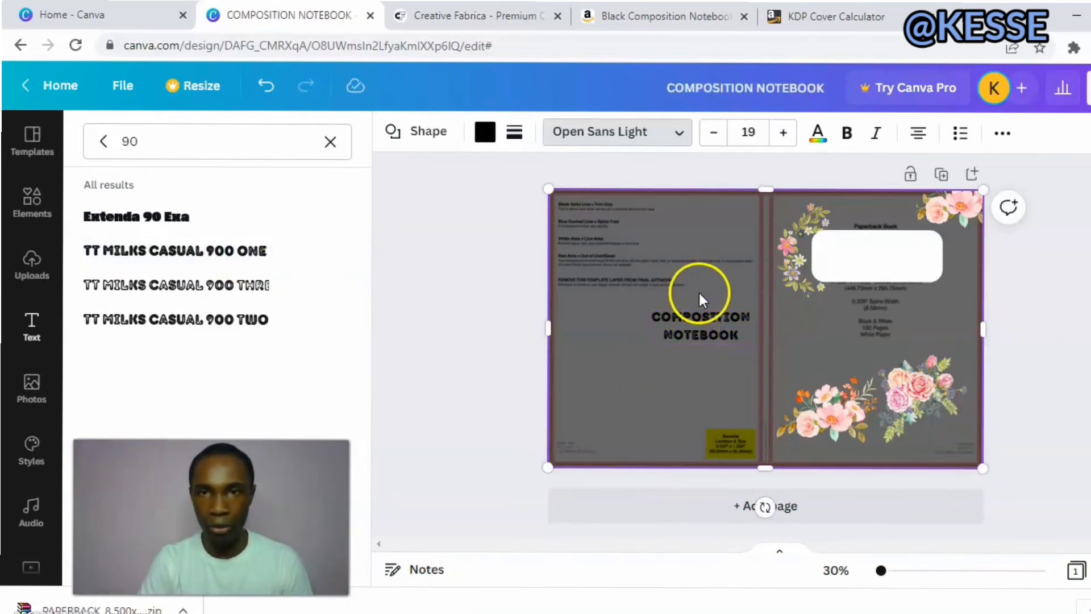
{"action": "left_click", "coordinate": [817, 139]}
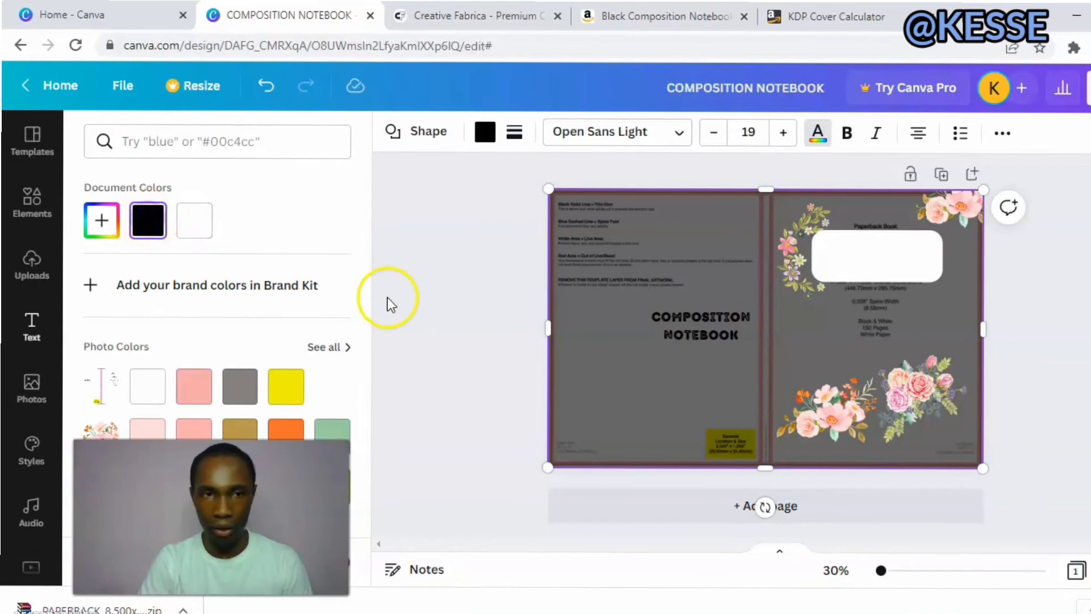
{"action": "left_click", "coordinate": [847, 135]}
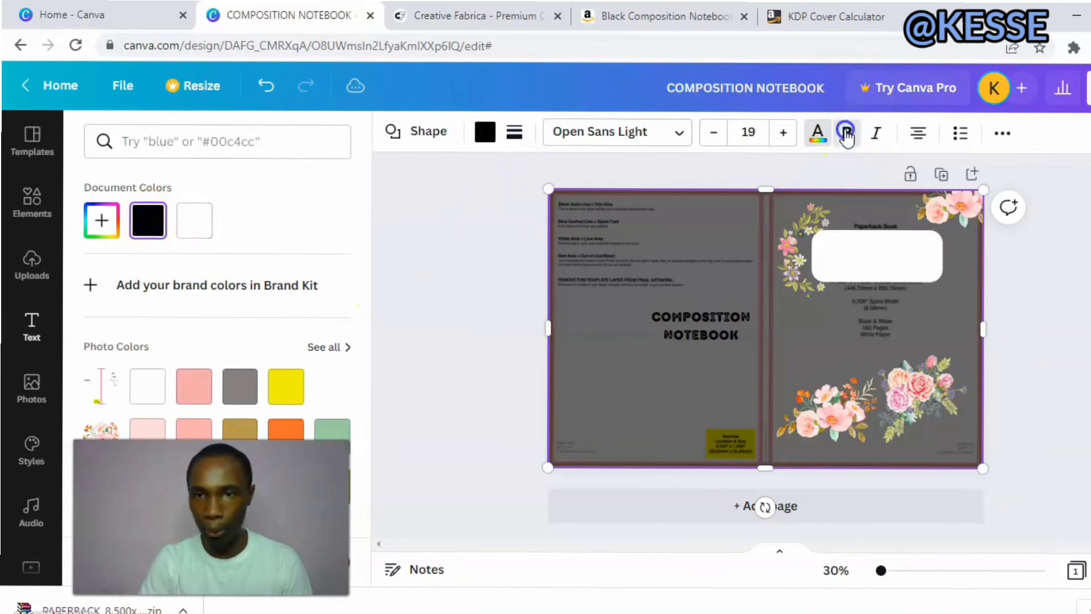
{"action": "left_click", "coordinate": [847, 136]}
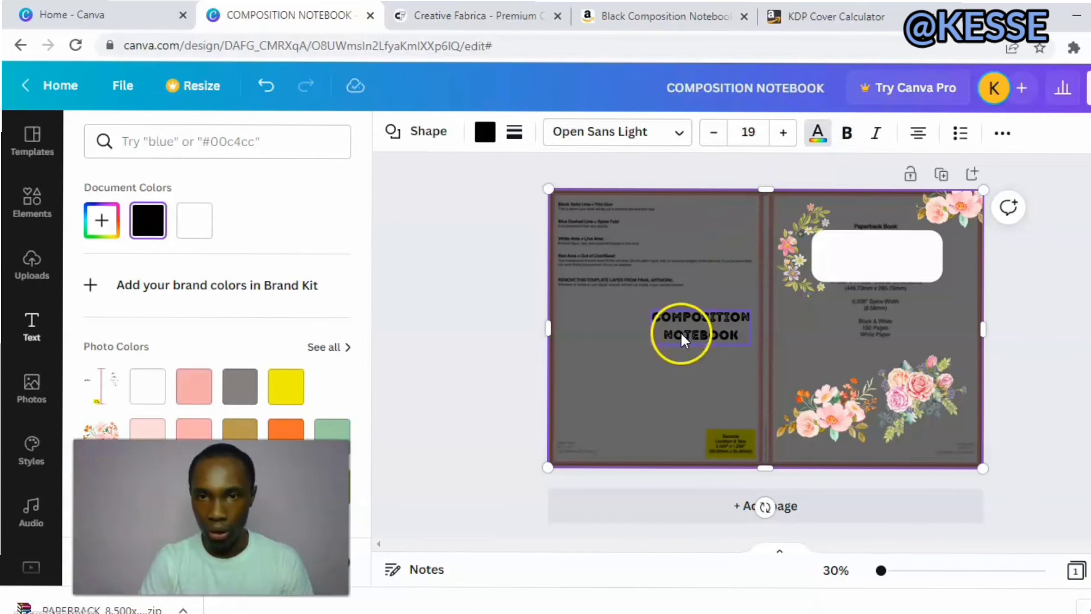
Move the COMPOSITION NOTEBOOK title onto the white label, shrink it to about size 25.1 and center it near the label's upper edge.
{"action": "left_click_drag", "start_coordinate": [689, 326], "coordinate": [869, 249]}
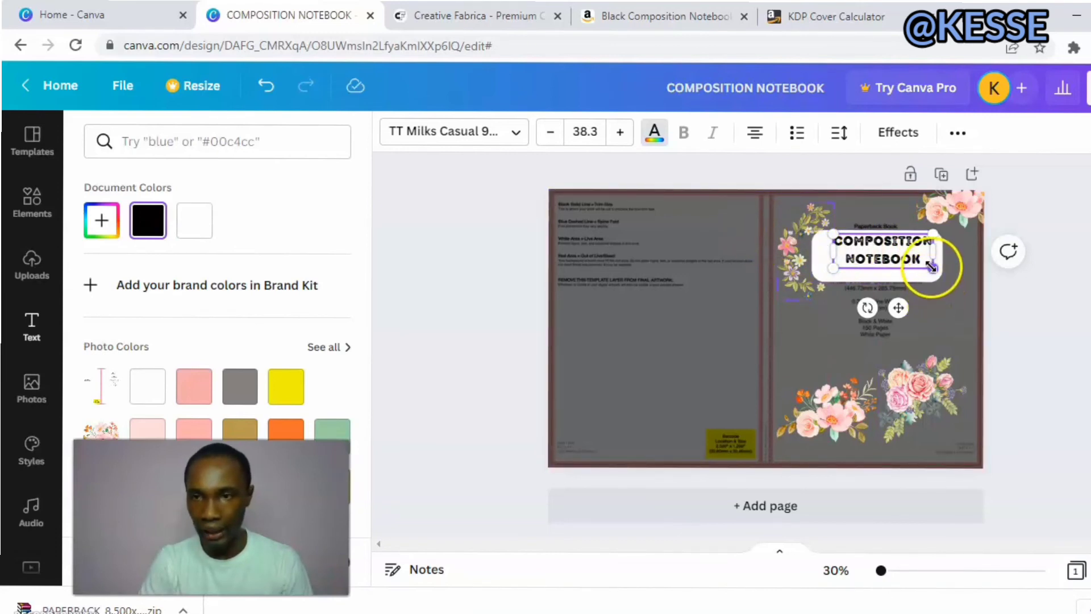
{"action": "left_click_drag", "start_coordinate": [930, 266], "coordinate": [878, 243]}
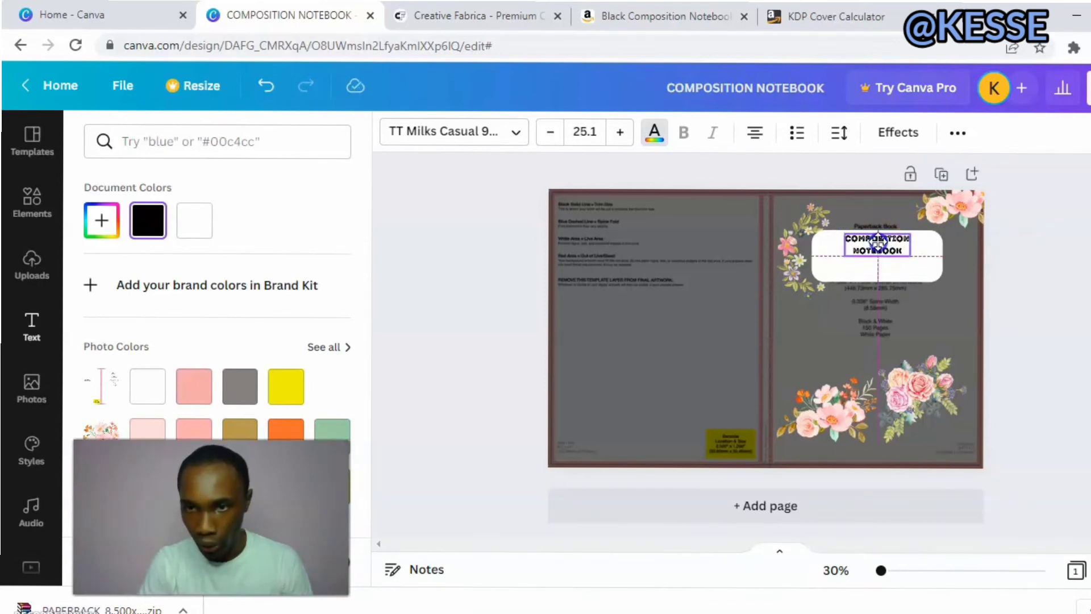
{"action": "left_click", "coordinate": [879, 260]}
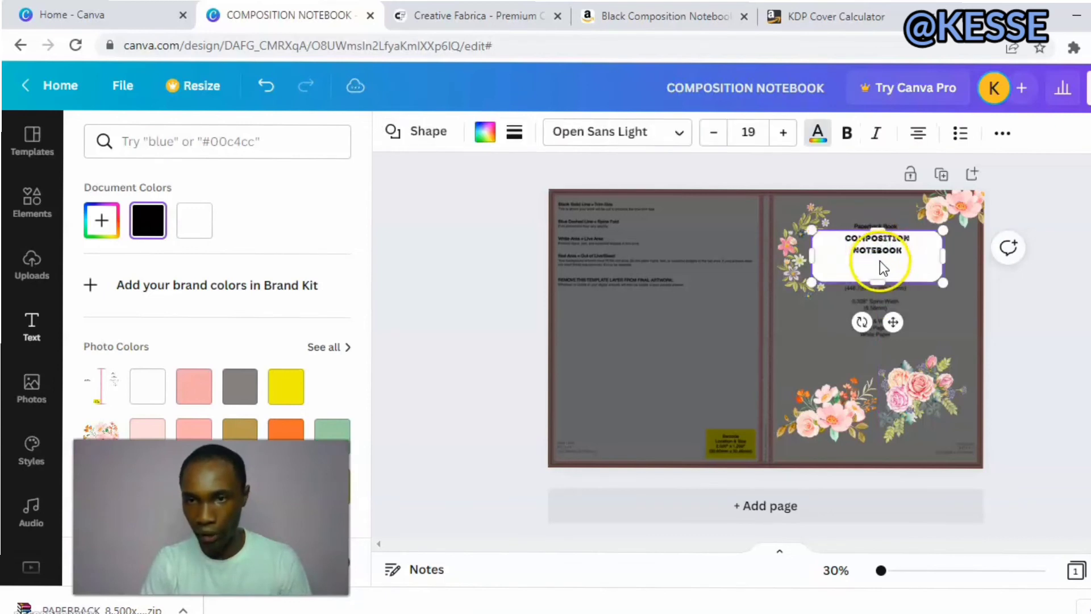
{"action": "left_click", "coordinate": [456, 298]}
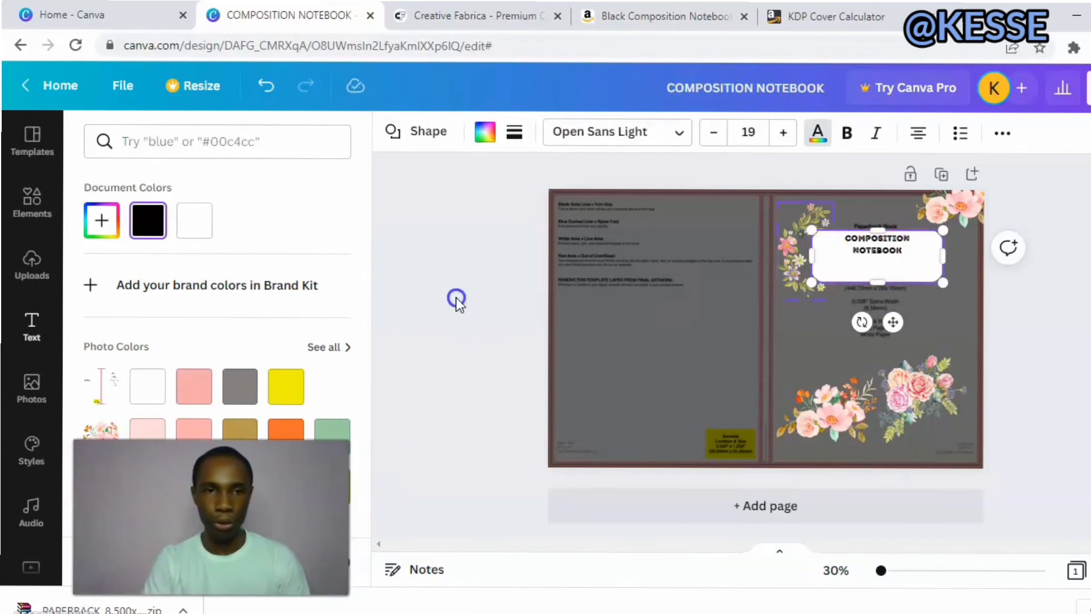
Add a plain straight line to the front cover below the title label, shorten it and color it black.
{"action": "left_click", "coordinate": [42, 212]}
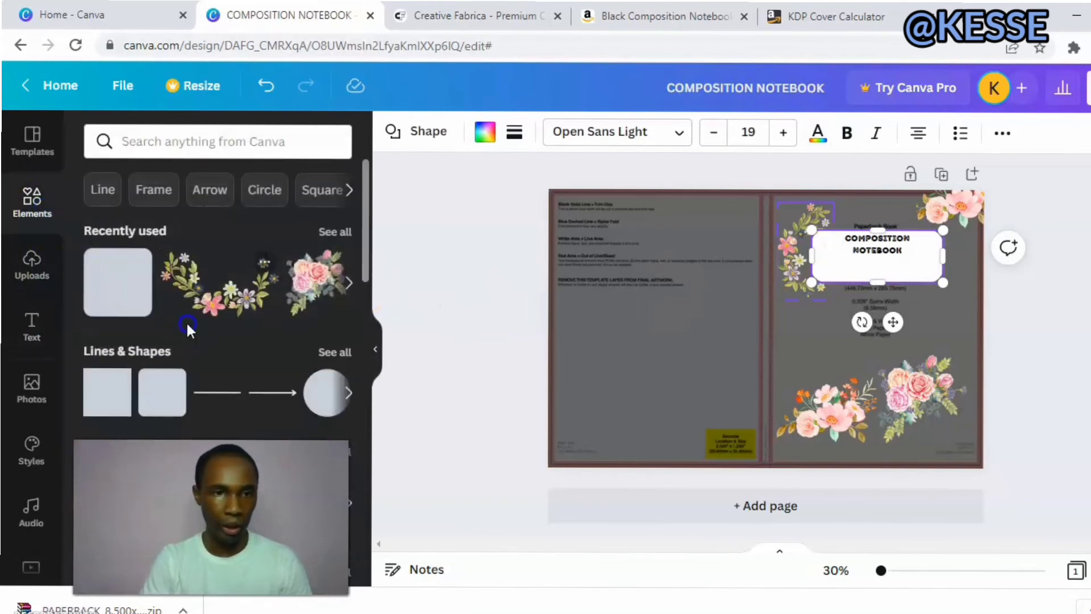
{"action": "left_click", "coordinate": [222, 393]}
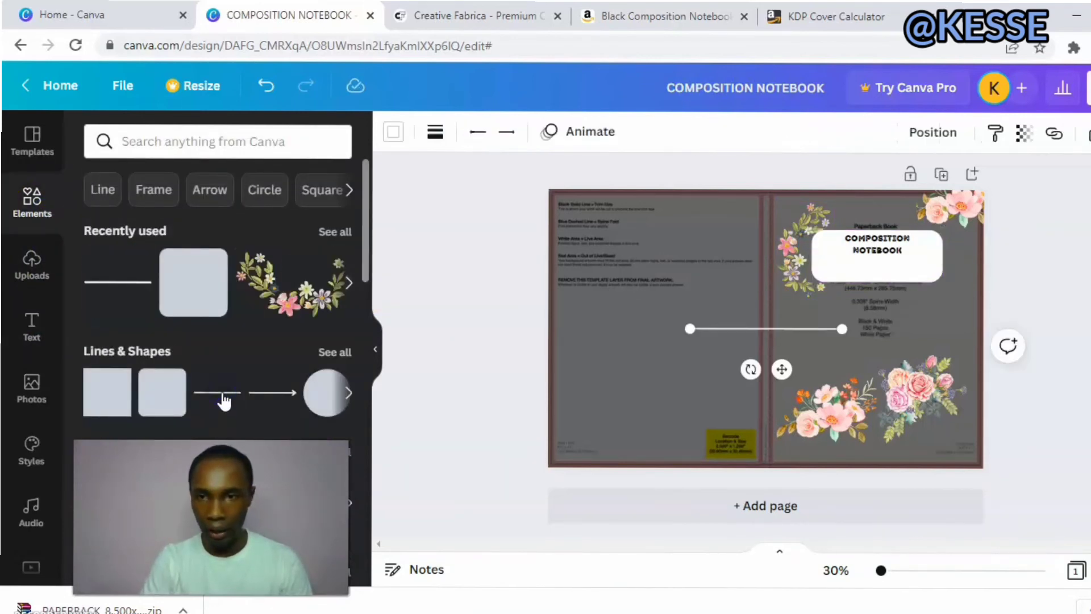
{"action": "left_click_drag", "start_coordinate": [689, 327], "coordinate": [823, 313]}
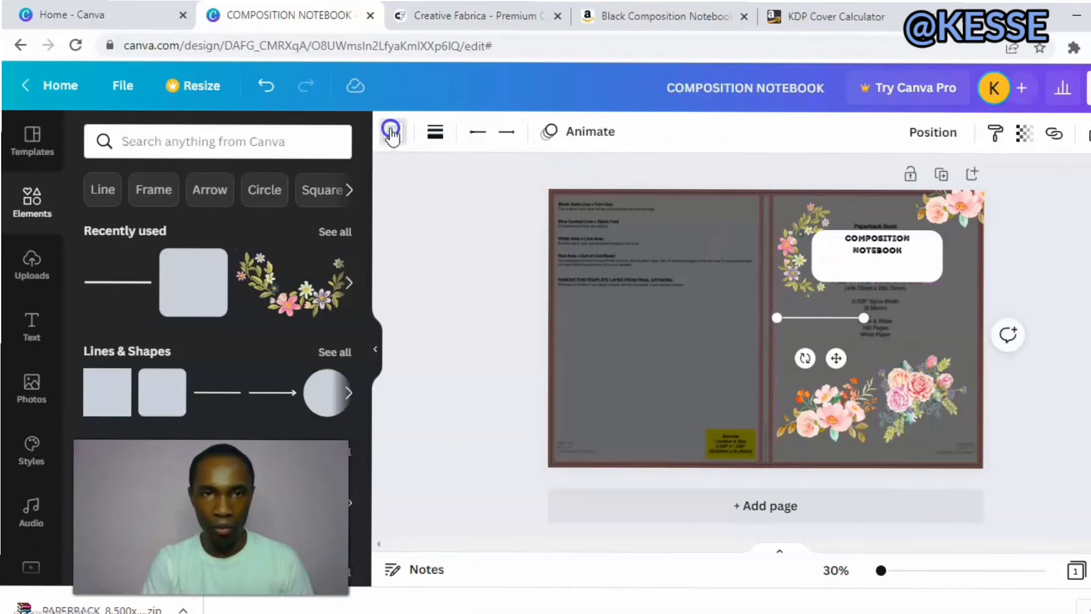
{"action": "left_click", "coordinate": [391, 132]}
{"action": "left_click", "coordinate": [146, 225]}
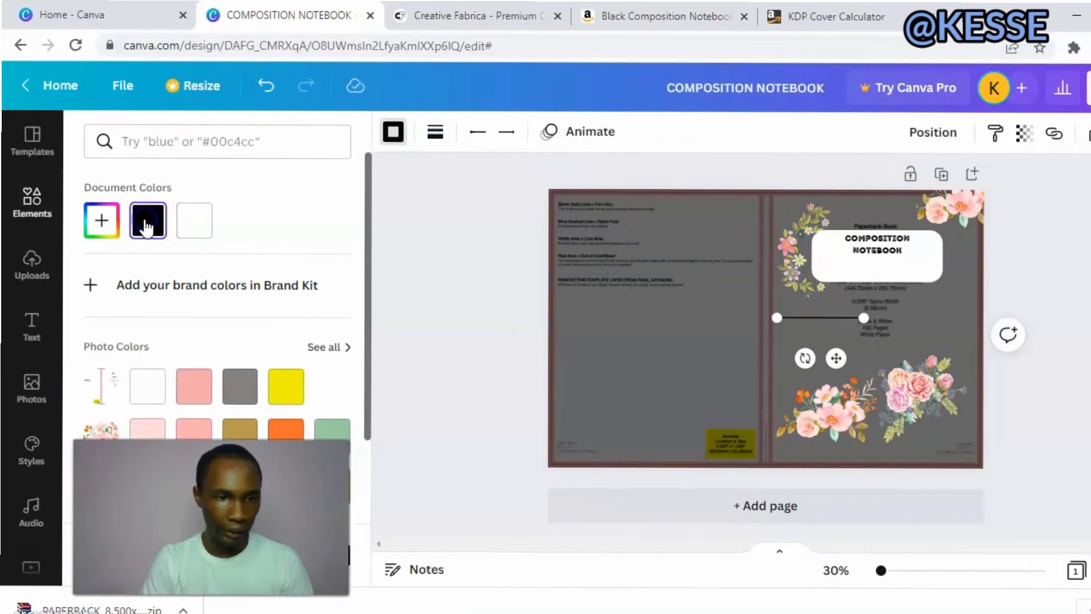
{"action": "left_click", "coordinate": [682, 344]}
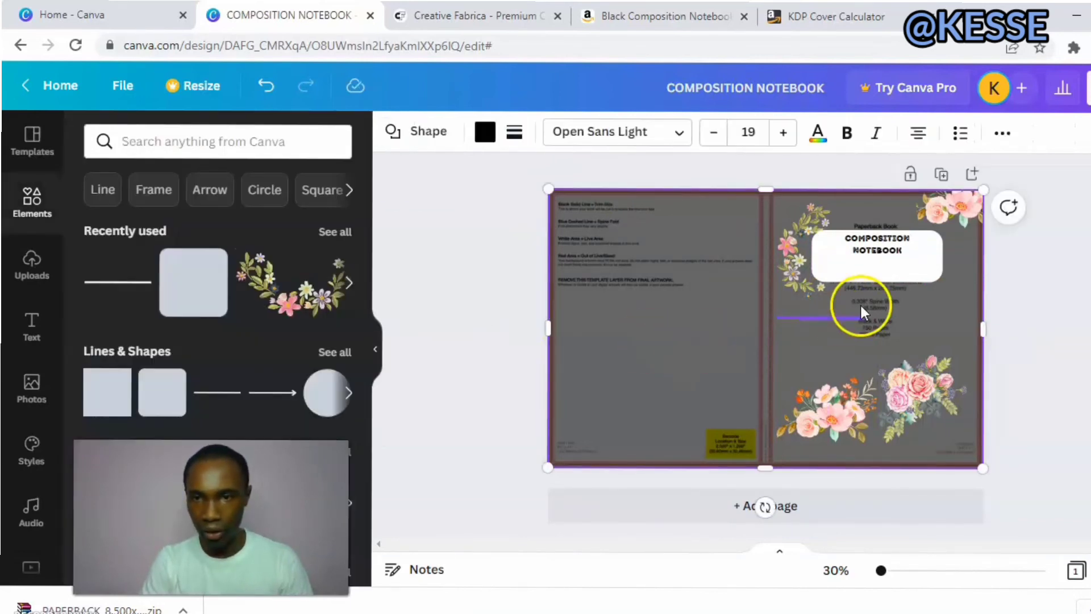
Set the black line's weight to 3 and center it on the white label just below the word NOTEBOOK.
{"action": "left_click", "coordinate": [826, 318]}
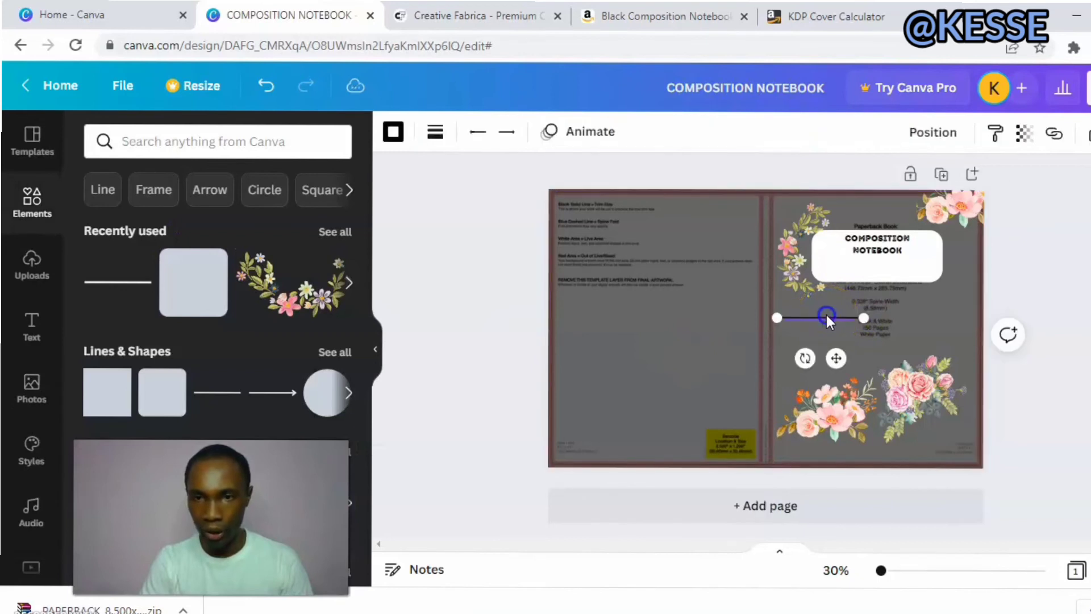
{"action": "left_click", "coordinate": [435, 131]}
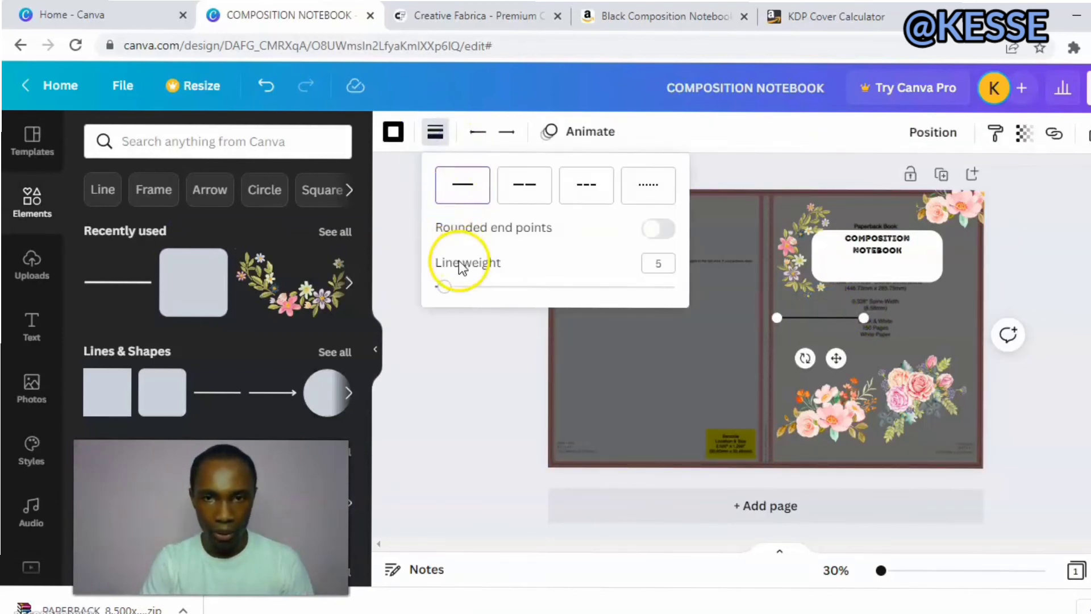
{"action": "left_click_drag", "start_coordinate": [444, 286], "coordinate": [441, 290]}
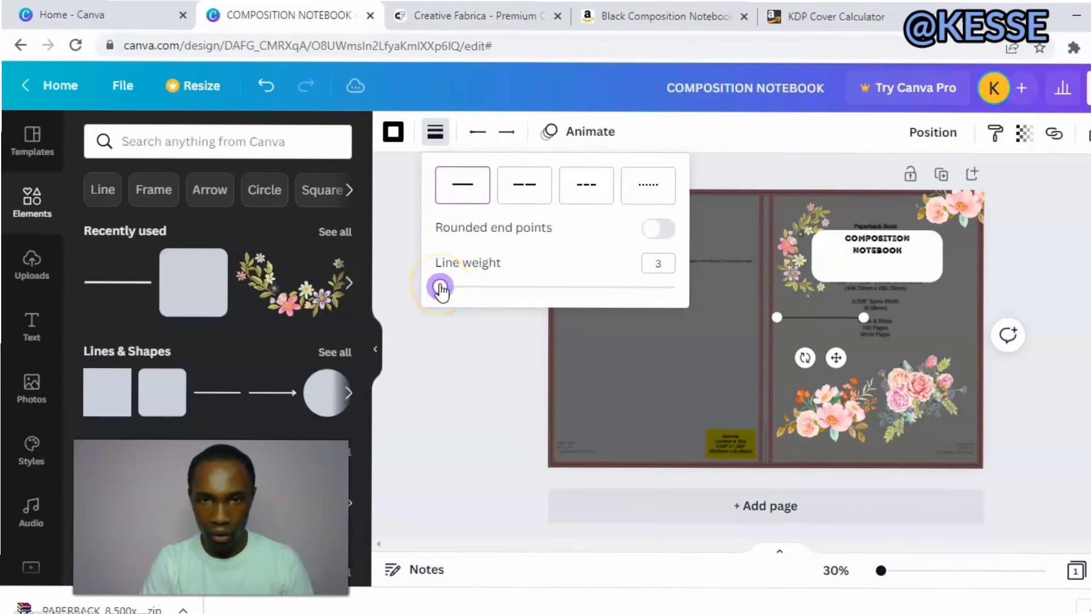
{"action": "left_click", "coordinate": [454, 321]}
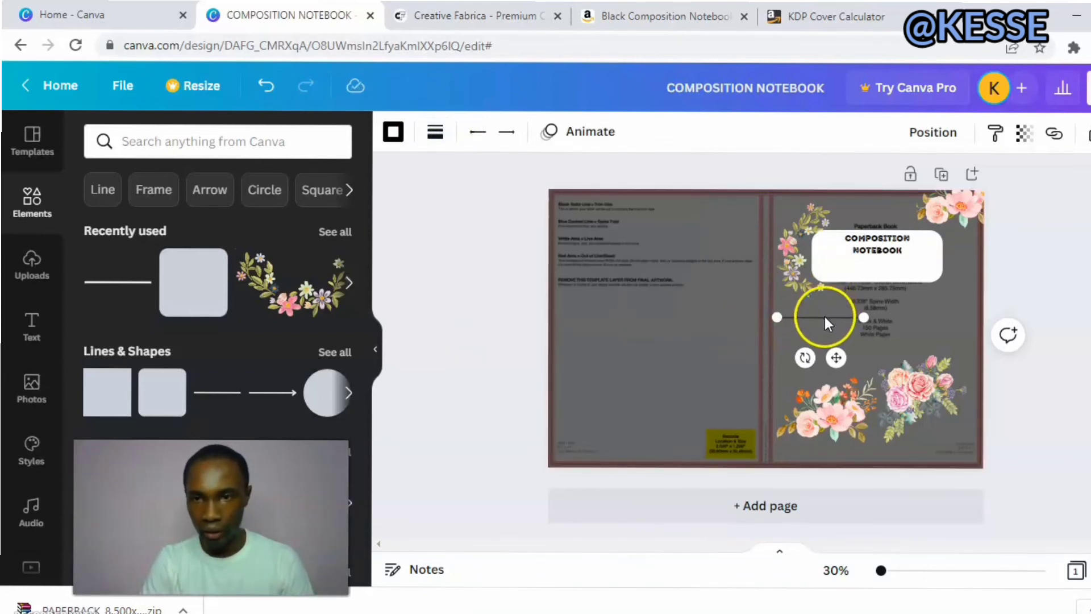
{"action": "left_click_drag", "start_coordinate": [824, 316], "coordinate": [898, 266]}
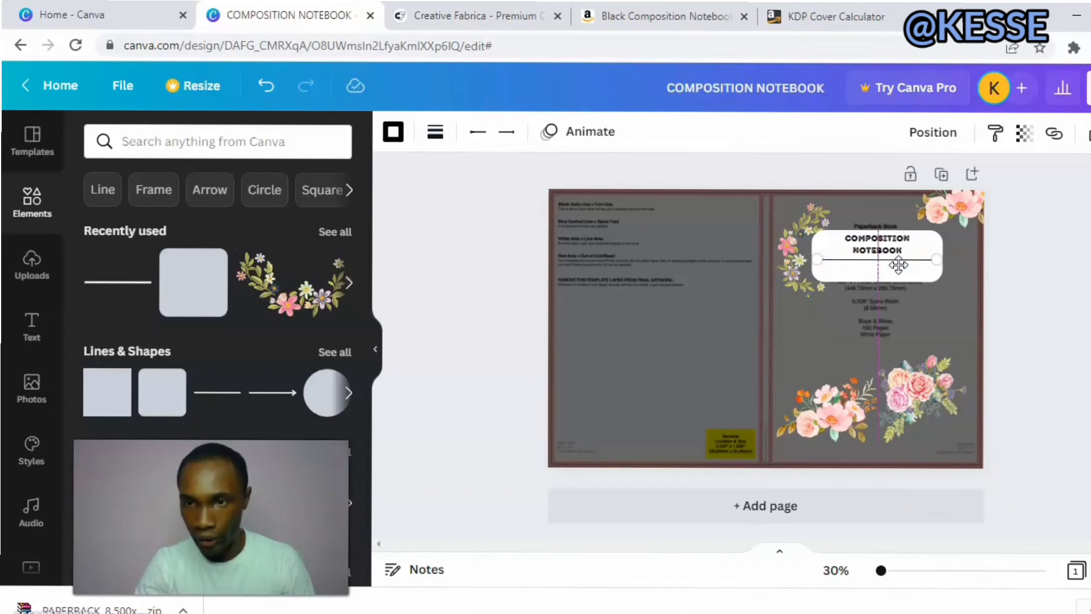
{"action": "left_click_drag", "start_coordinate": [898, 265], "coordinate": [898, 266]}
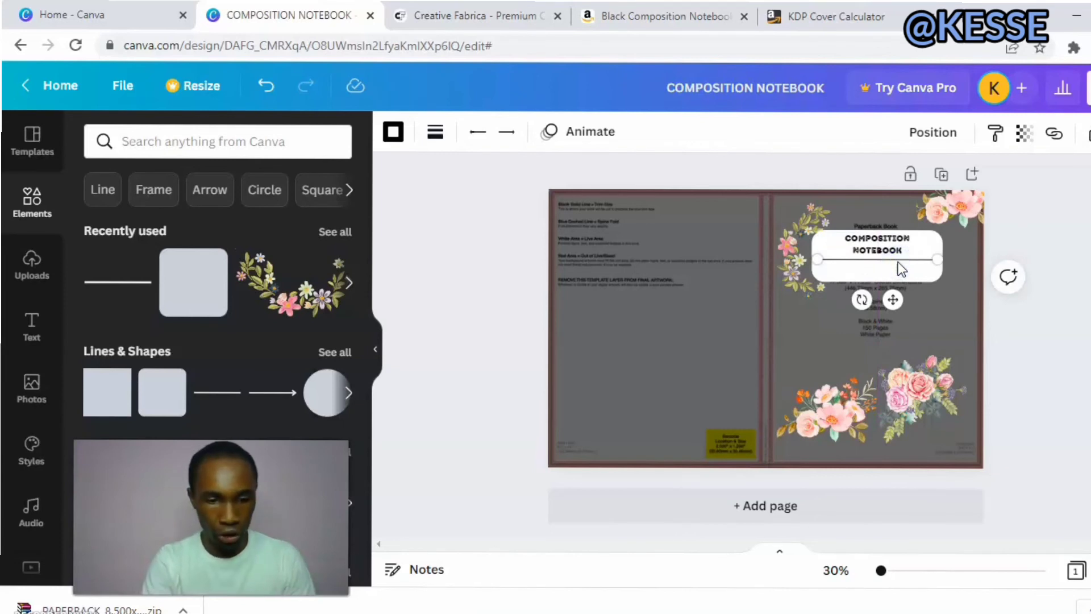
Duplicate the line, align the copy beneath the original and space both as writing lines on the label's lower half.
{"action": "key", "text": "ctrl+d"}
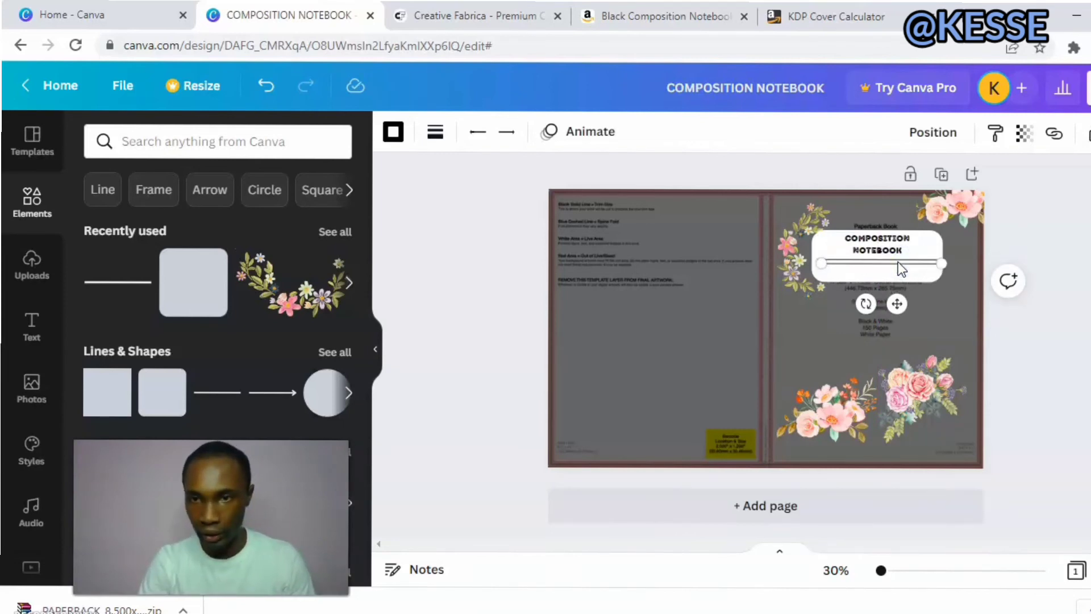
{"action": "left_click_drag", "start_coordinate": [898, 264], "coordinate": [898, 263]}
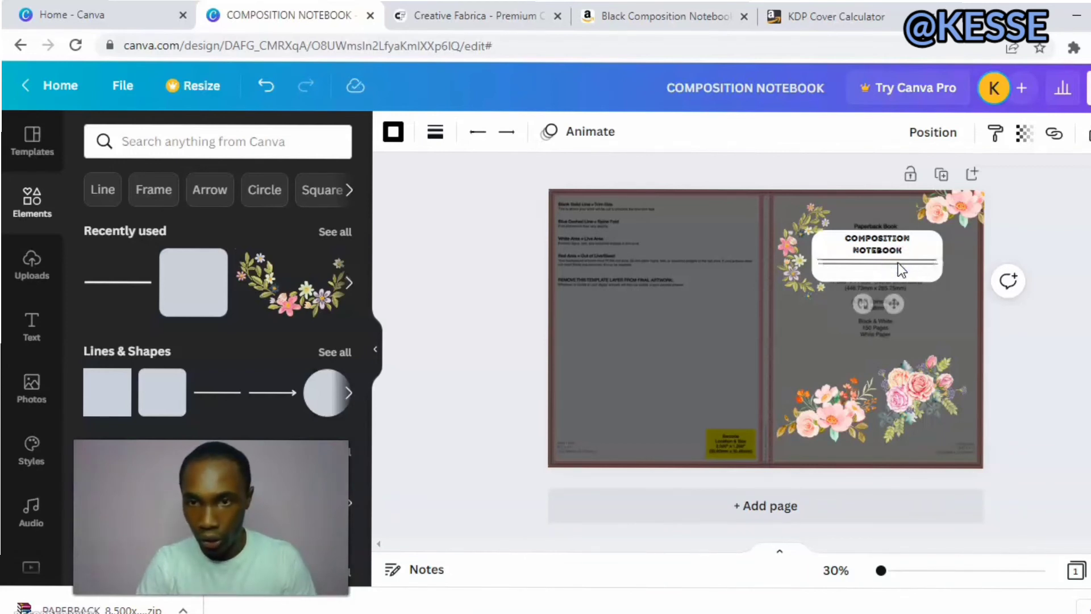
{"action": "left_click_drag", "start_coordinate": [898, 262], "coordinate": [898, 262]}
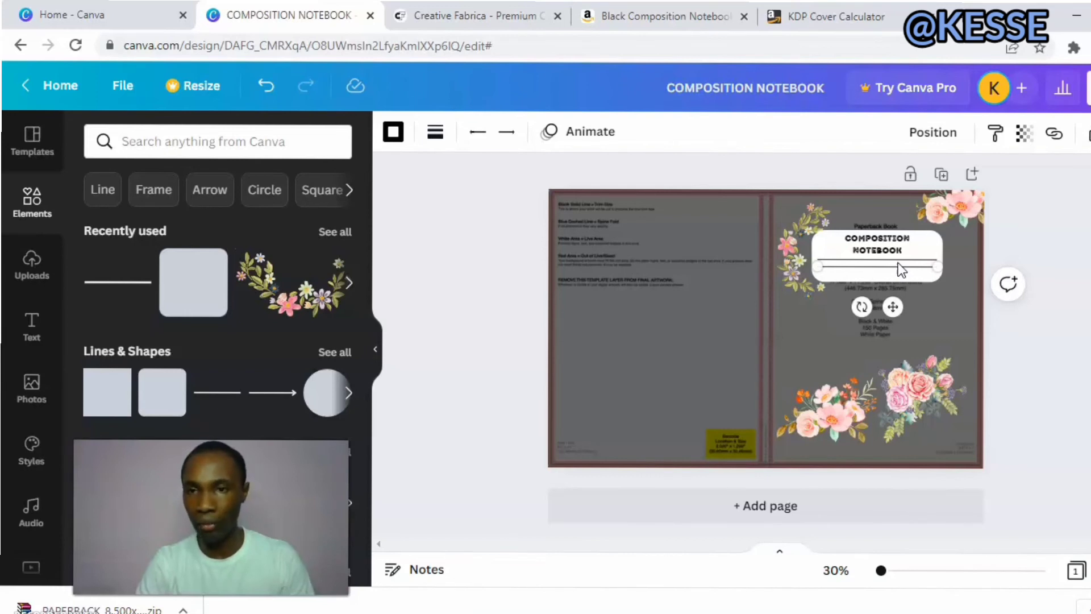
{"action": "left_click_drag", "start_coordinate": [898, 263], "coordinate": [897, 266]}
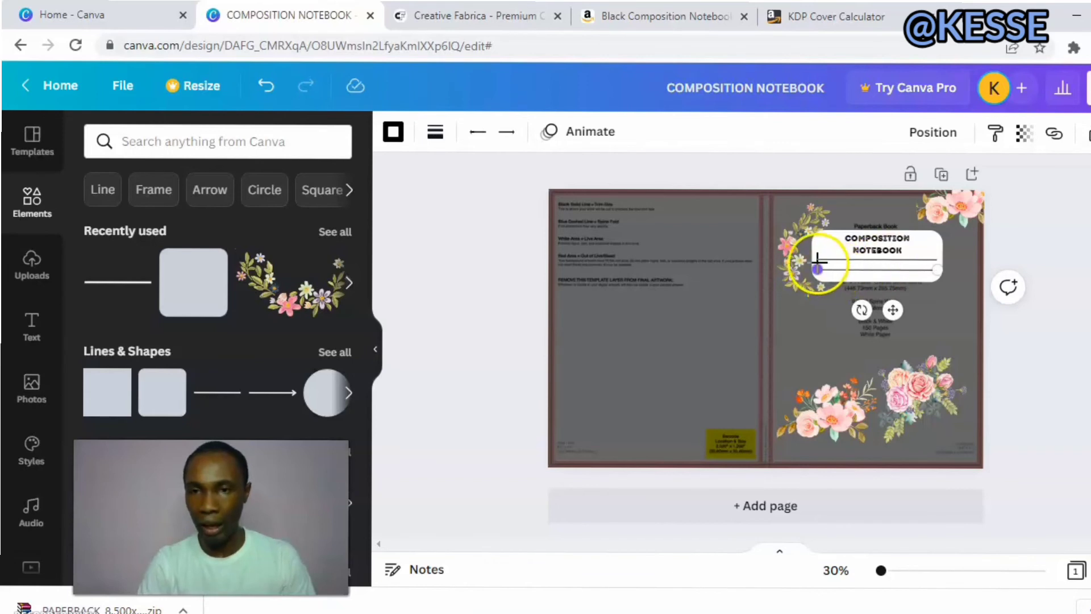
{"action": "left_click", "coordinate": [862, 252]}
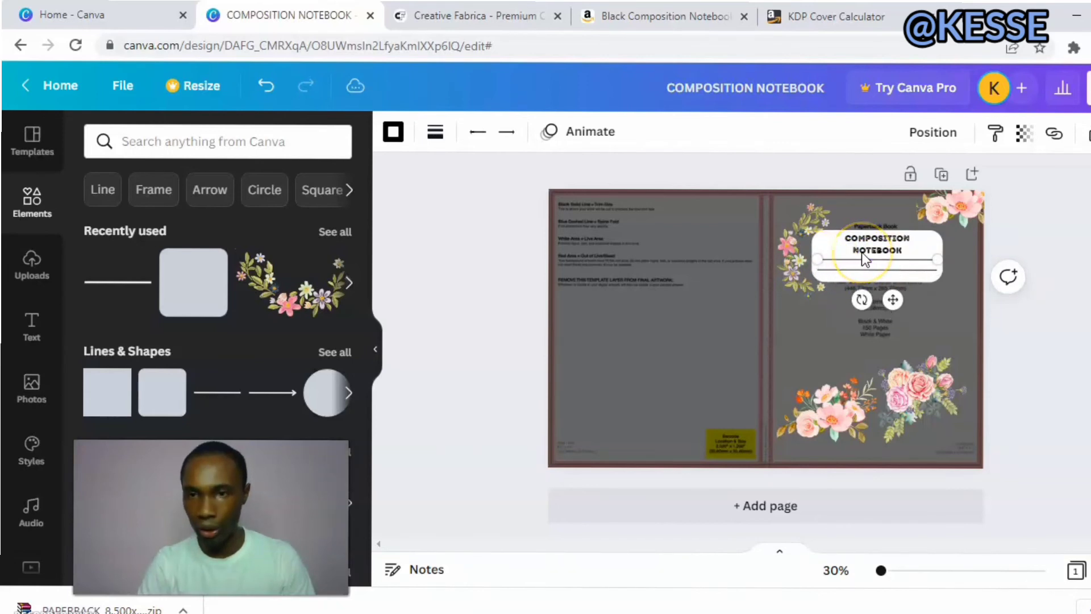
{"action": "left_click_drag", "start_coordinate": [861, 253], "coordinate": [865, 267]}
{"action": "left_click", "coordinate": [865, 262]}
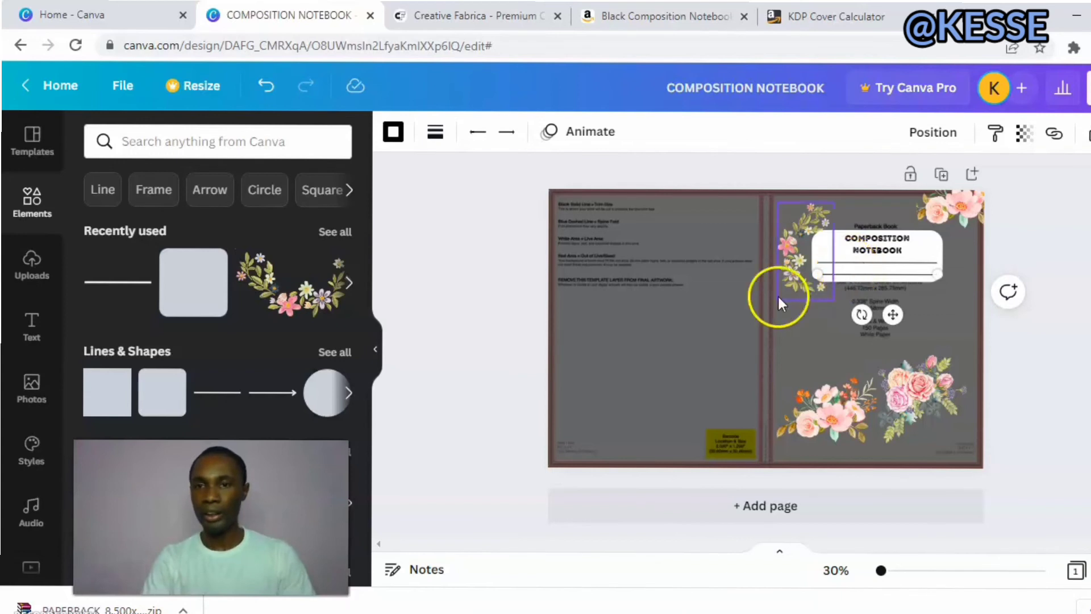
Set the transparency value of the black cover background rectangle to 100 to hide the KDP template.
{"action": "left_click", "coordinate": [736, 318]}
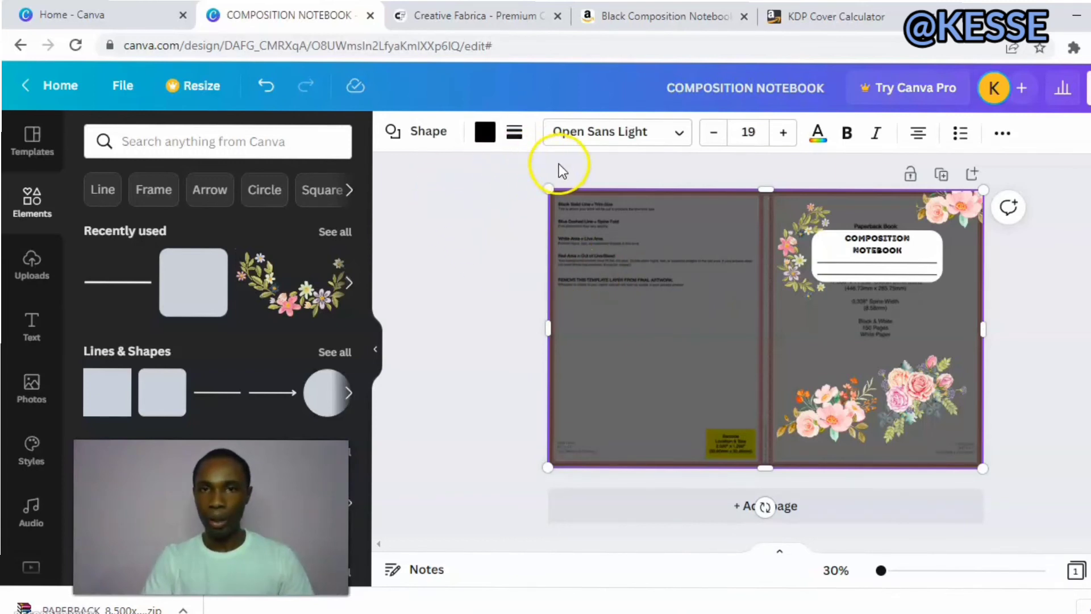
{"action": "left_click", "coordinate": [1001, 136]}
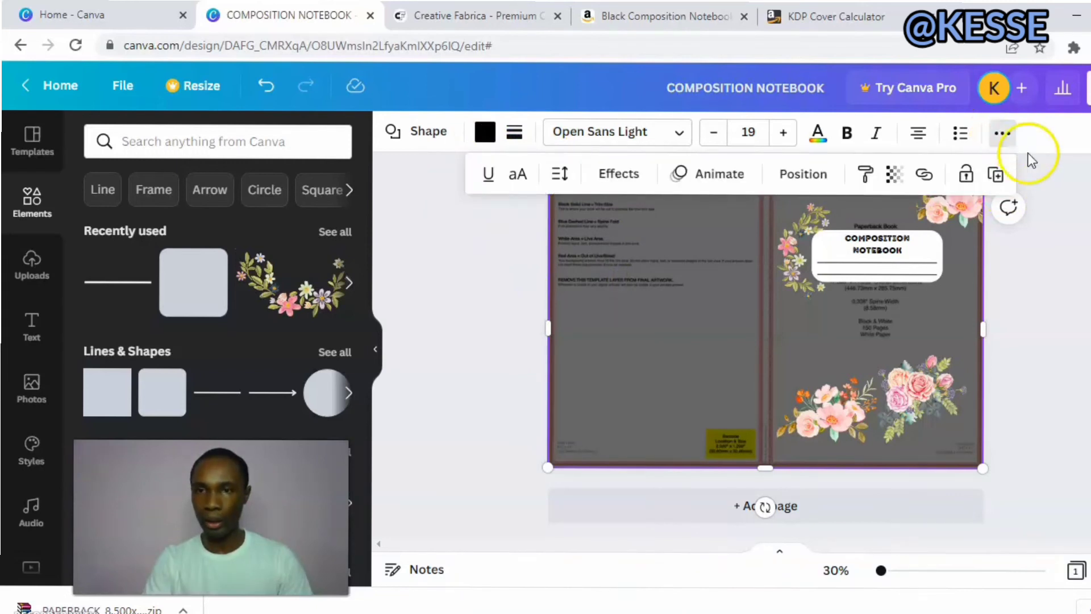
{"action": "left_click", "coordinate": [903, 178]}
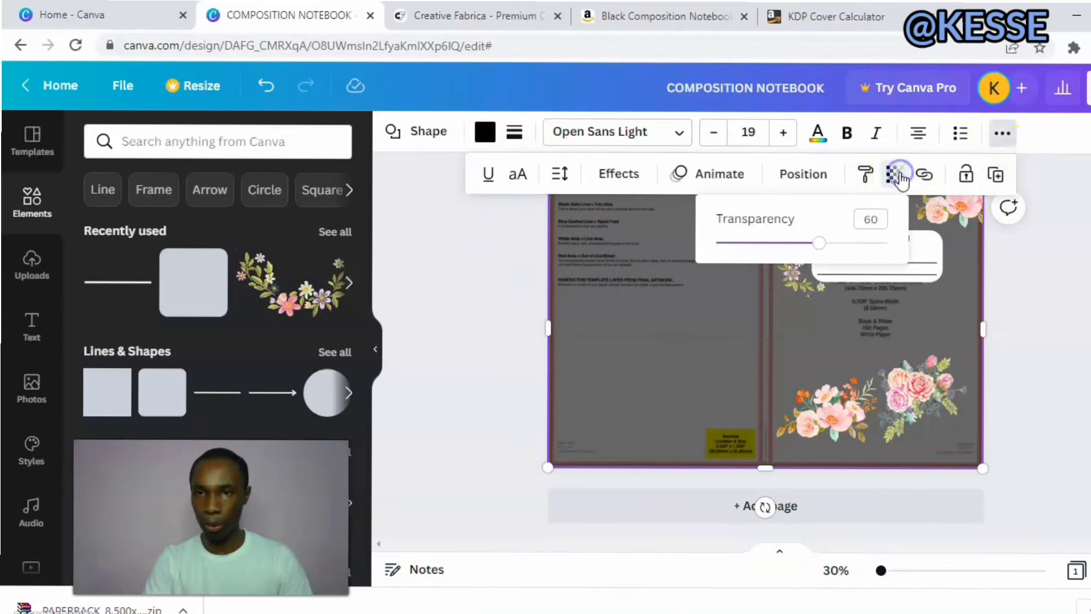
{"action": "left_click_drag", "start_coordinate": [817, 246], "coordinate": [891, 242]}
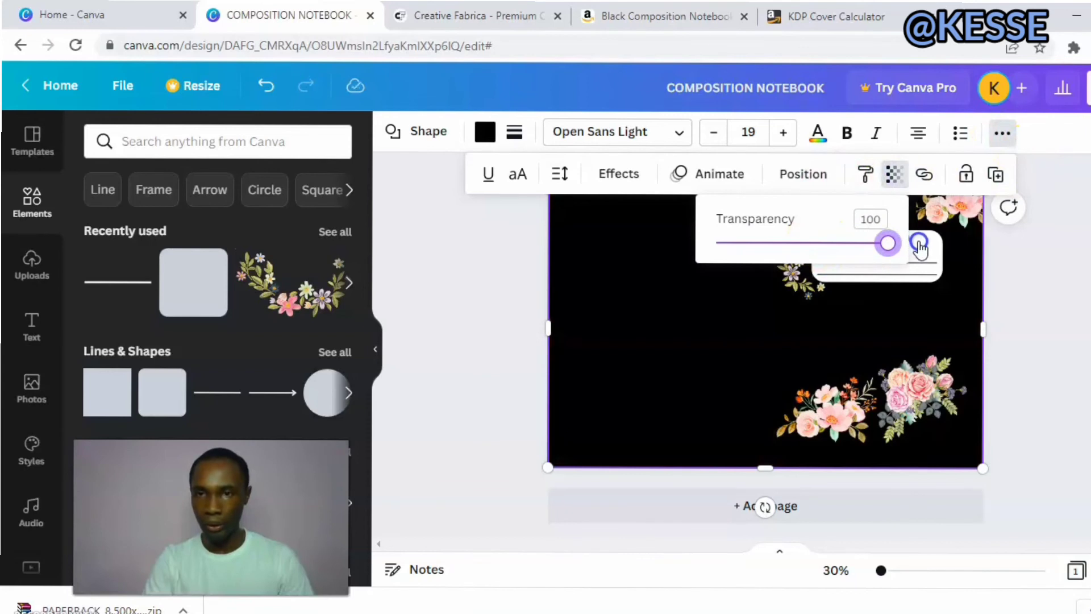
{"action": "left_click", "coordinate": [1035, 250]}
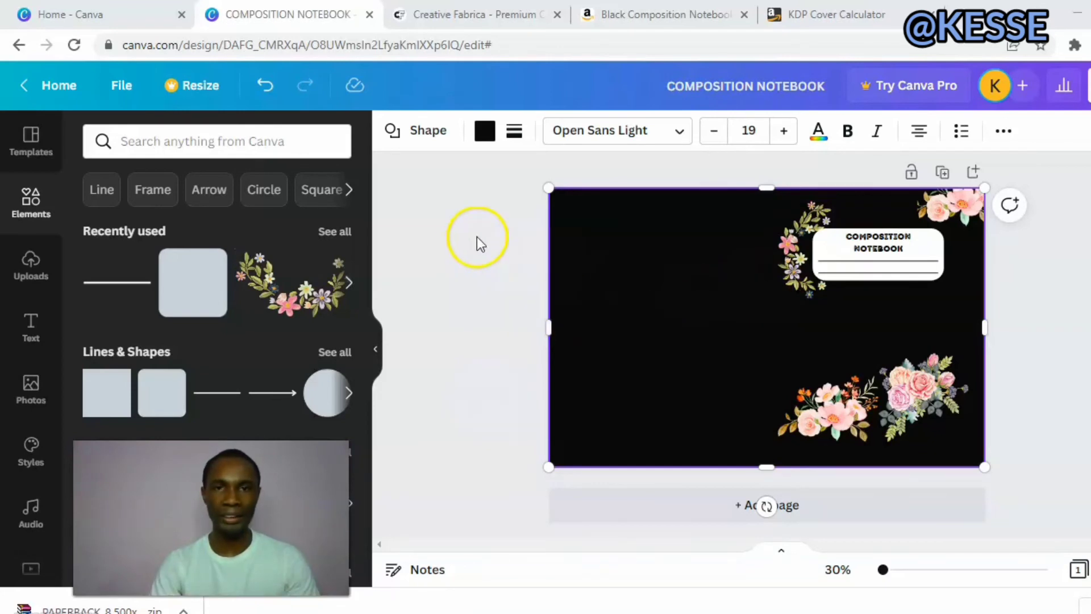
Change the cover background rectangle's color to a custom bright red.
{"action": "left_click", "coordinate": [484, 130]}
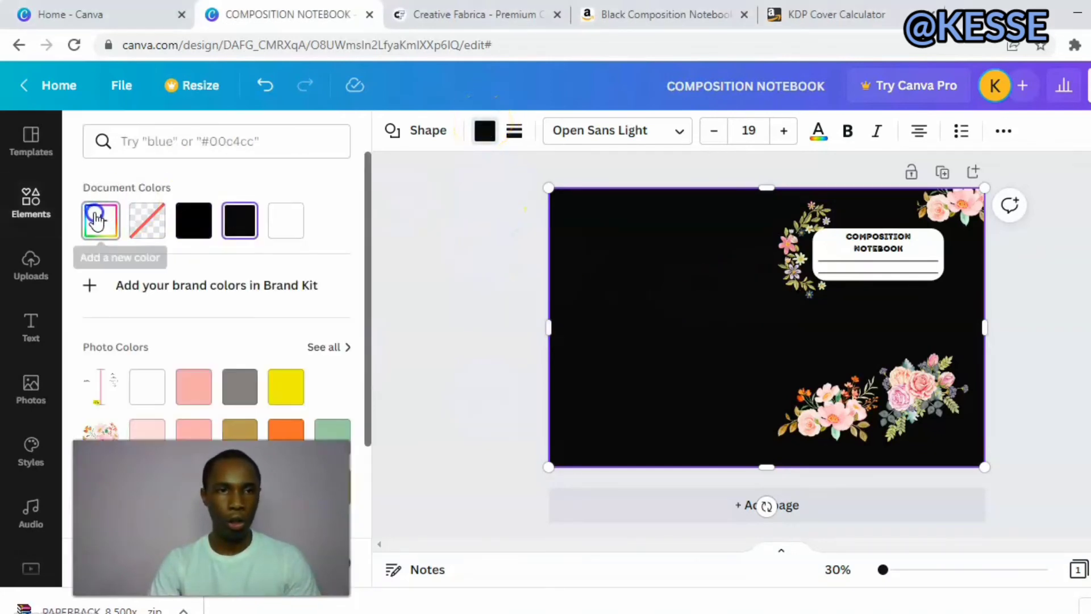
{"action": "left_click", "coordinate": [97, 219]}
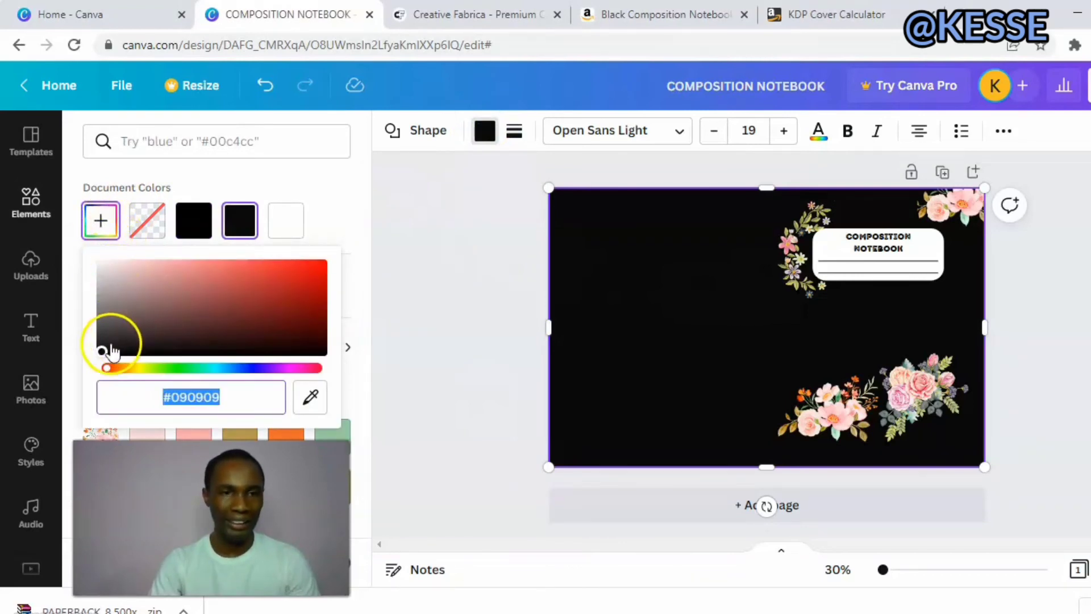
{"action": "left_click", "coordinate": [101, 350]}
{"action": "left_click_drag", "start_coordinate": [100, 350], "coordinate": [308, 275]}
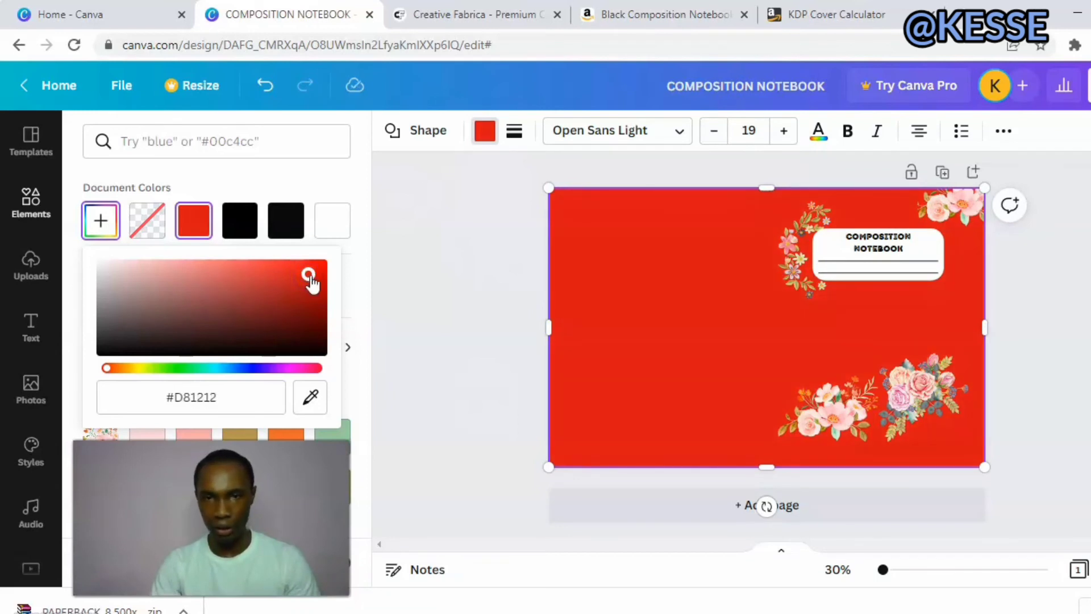
{"action": "left_click", "coordinate": [428, 297]}
{"action": "left_click", "coordinate": [433, 301]}
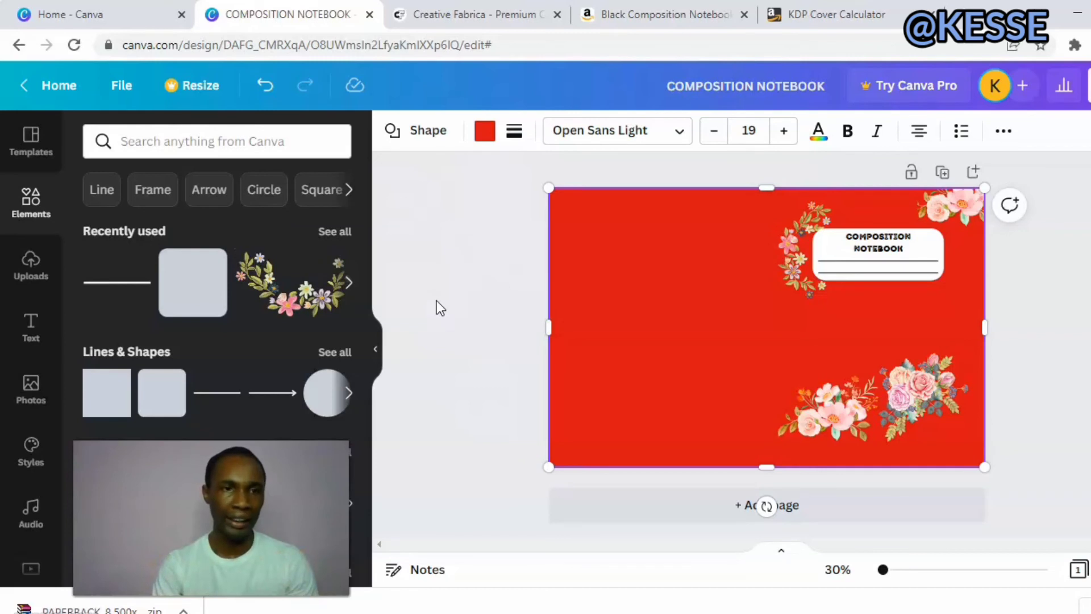
Start a new search in the elements library.
{"action": "left_click", "coordinate": [193, 136]}
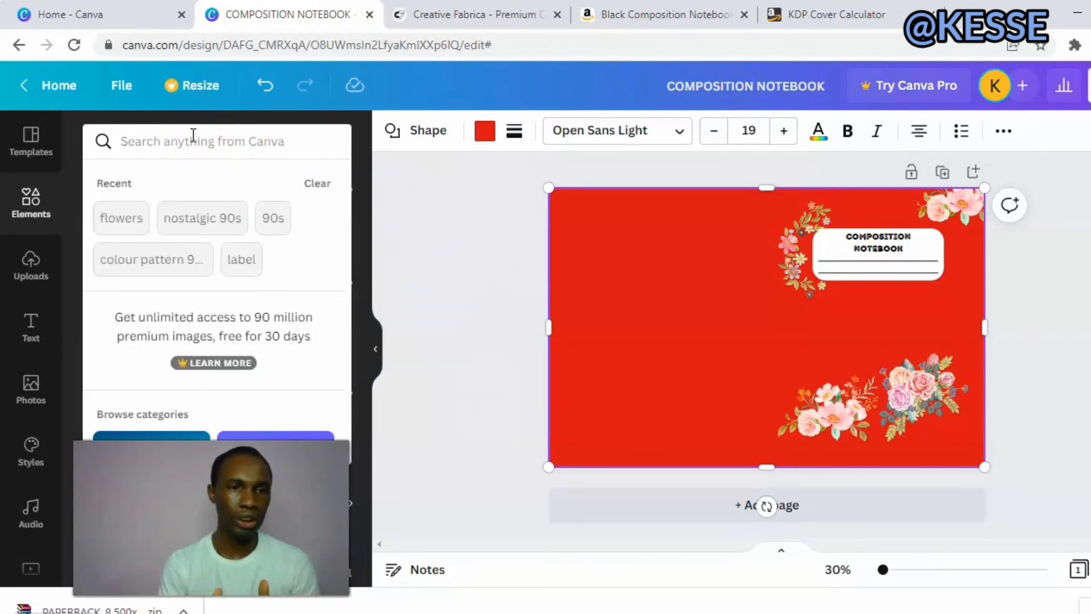
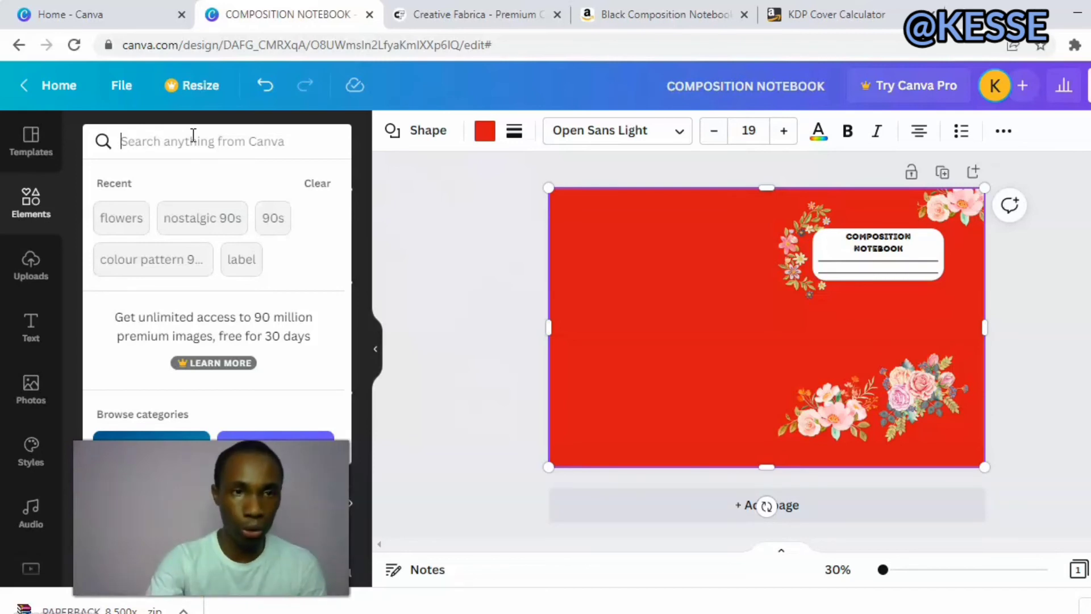
Search the elements library for colour pattern 90s and place the purple dot pattern in the cover's upper-left corner.
{"action": "left_click", "coordinate": [279, 140]}
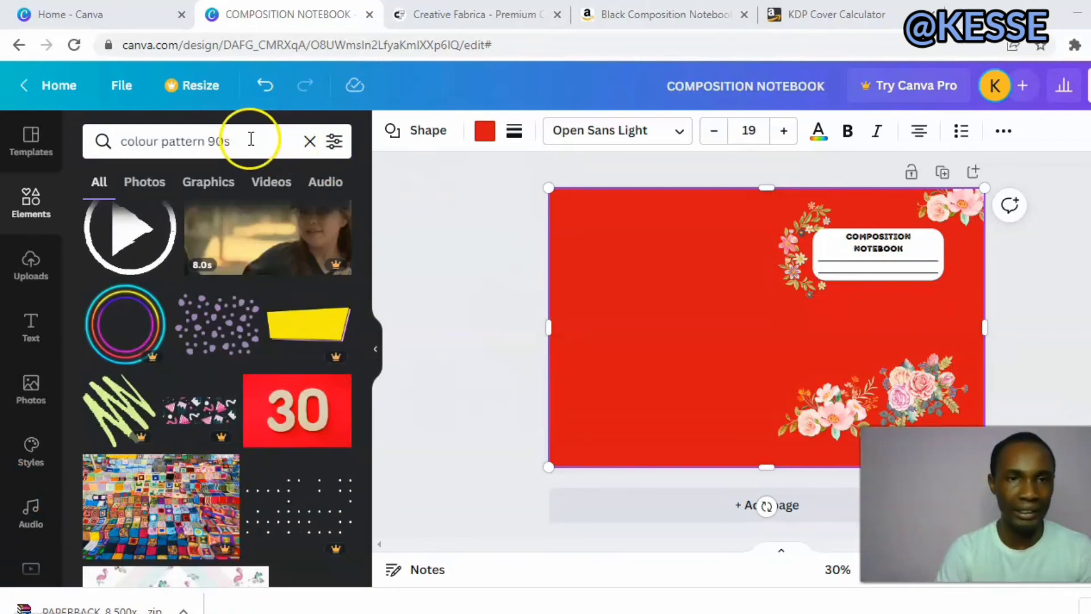
{"action": "left_click", "coordinate": [220, 329]}
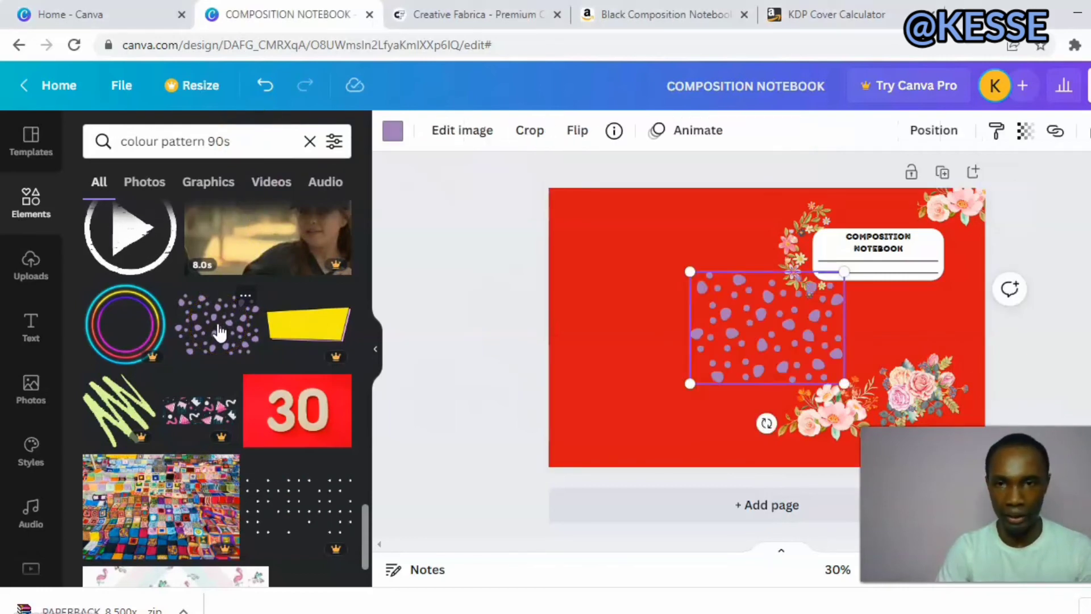
{"action": "left_click_drag", "start_coordinate": [735, 334], "coordinate": [589, 243]}
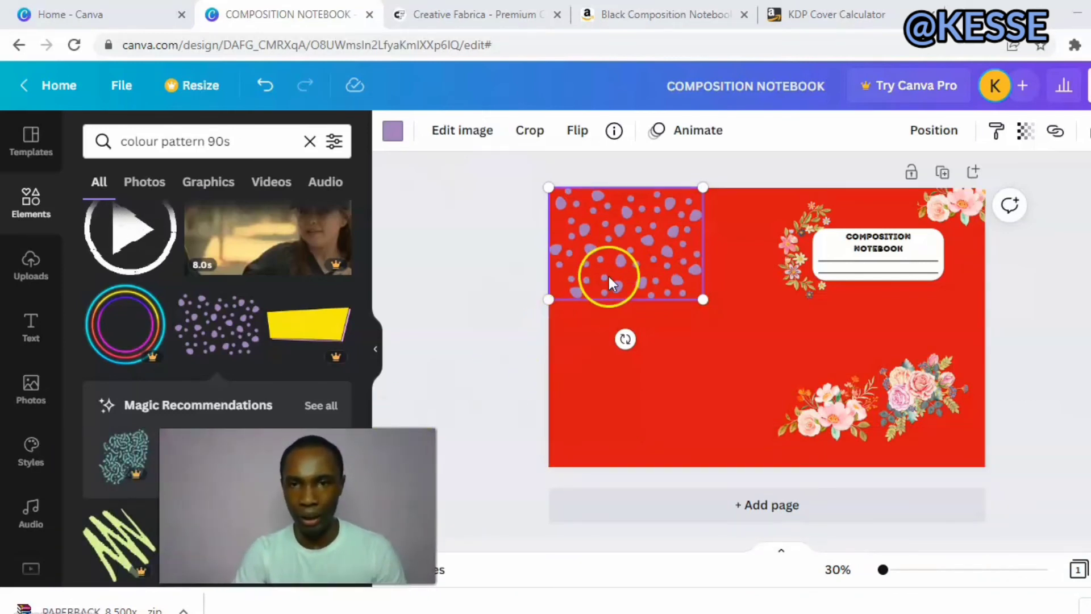
{"action": "left_click_drag", "start_coordinate": [628, 250], "coordinate": [426, 150]}
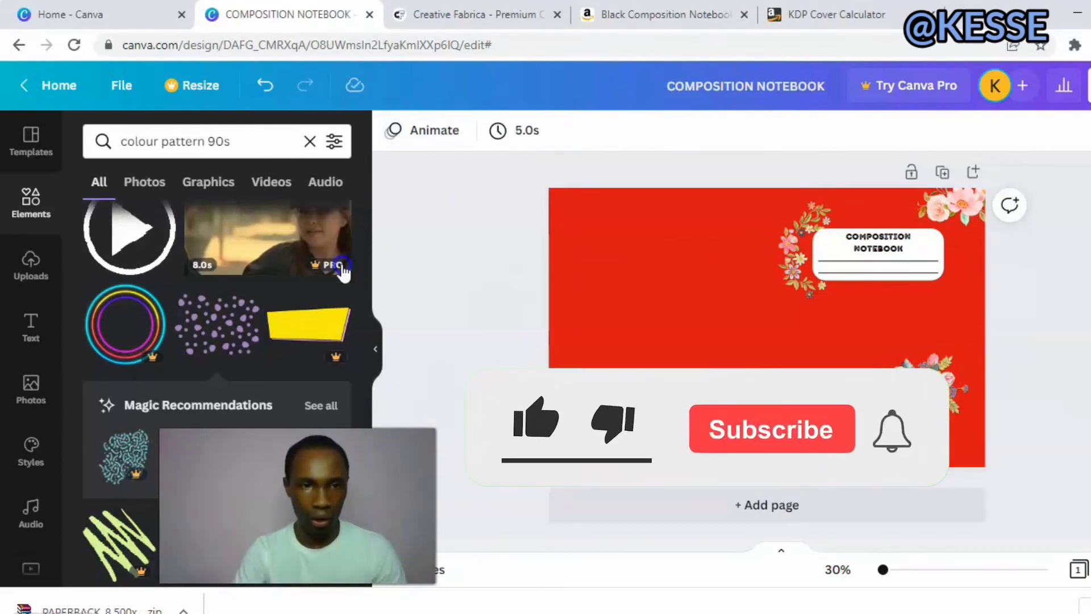
{"action": "left_click_drag", "start_coordinate": [238, 327], "coordinate": [612, 232]}
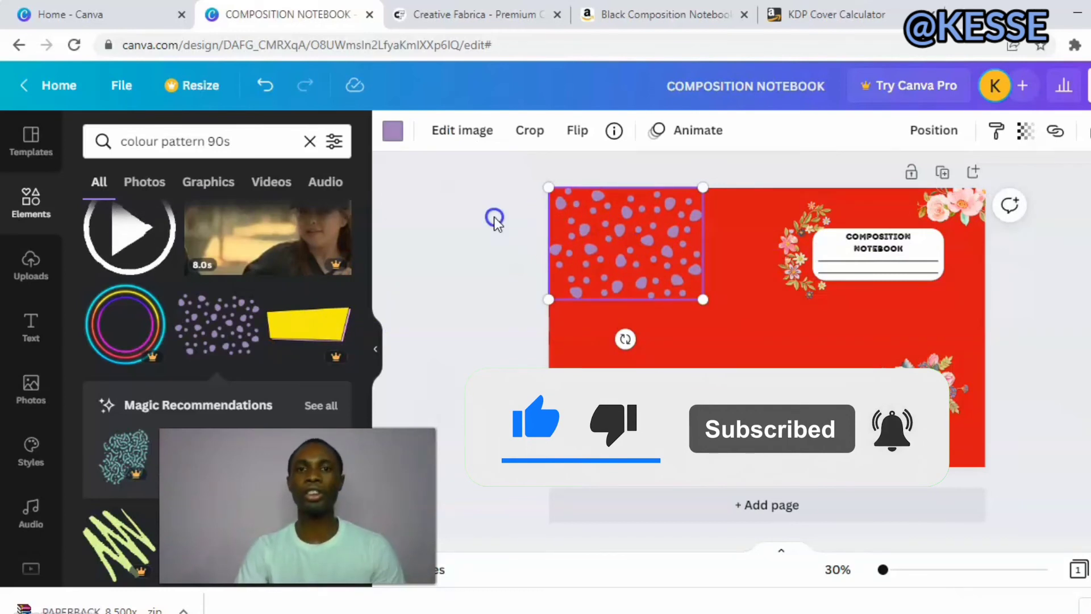
Recolor the dot pattern with the custom teal #1A838D.
{"action": "left_click", "coordinate": [395, 132]}
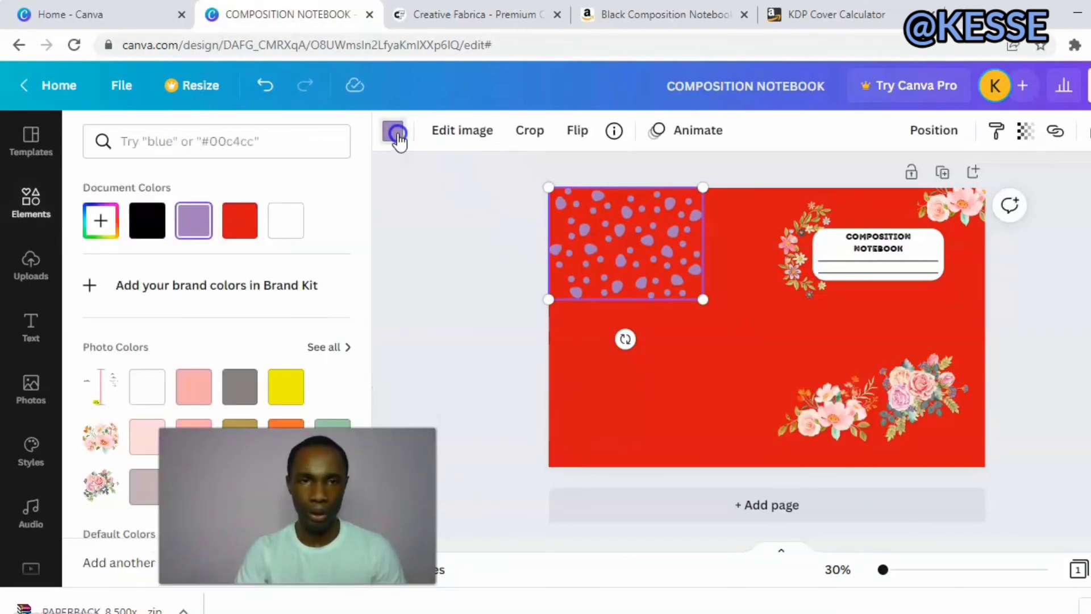
{"action": "left_click", "coordinate": [199, 235]}
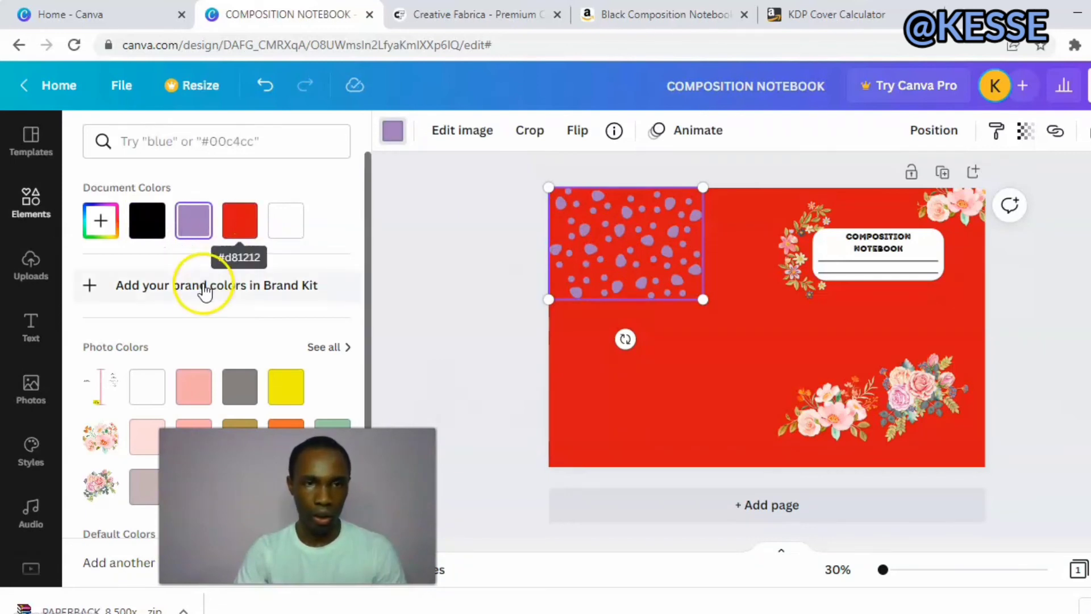
{"action": "left_click", "coordinate": [156, 220]}
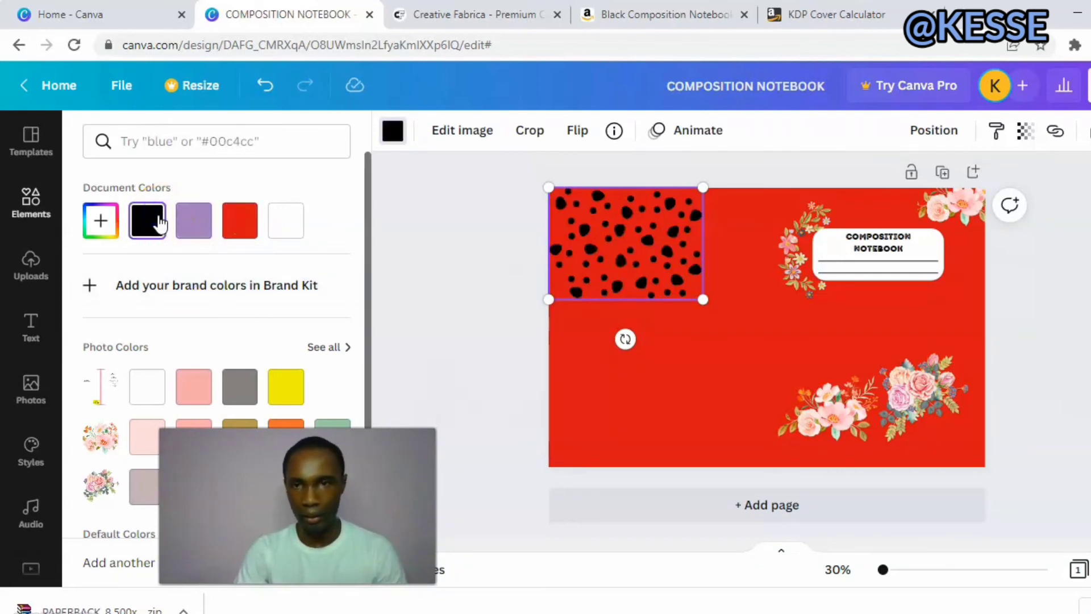
{"action": "left_click", "coordinate": [216, 284]}
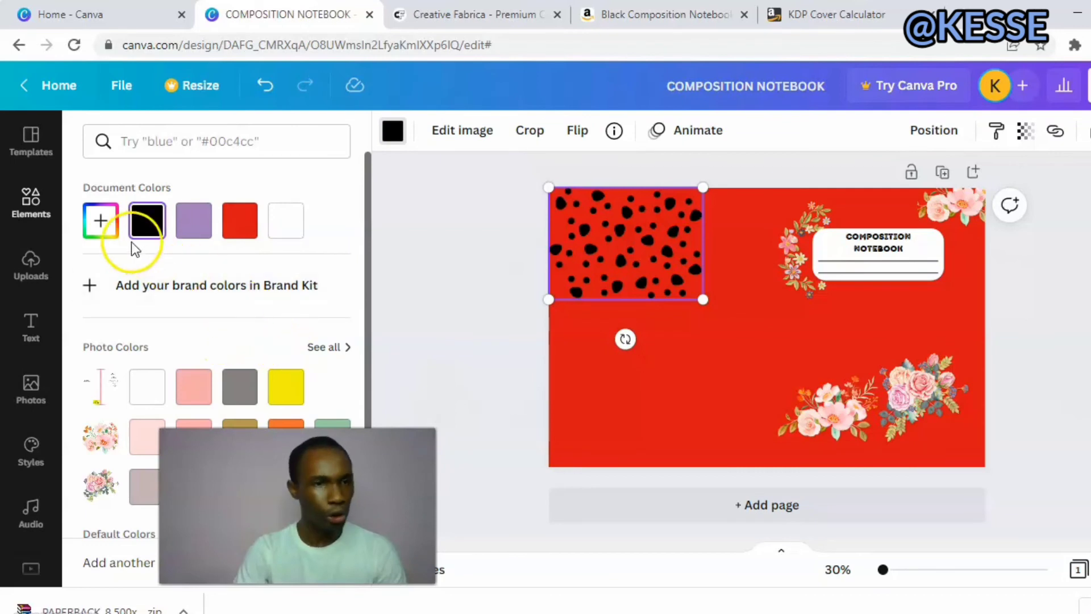
{"action": "left_click", "coordinate": [98, 222]}
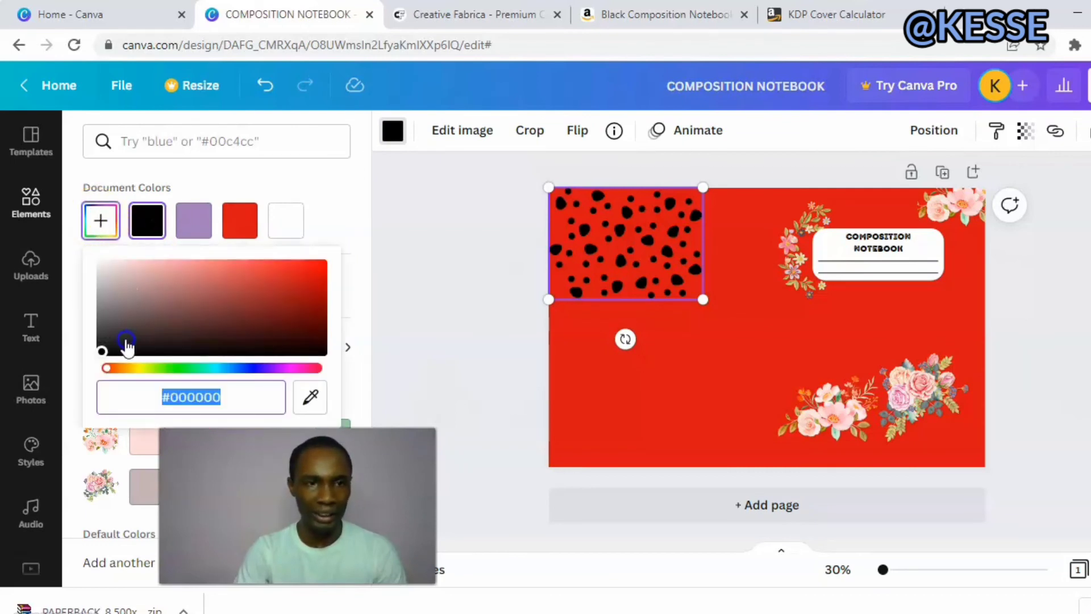
{"action": "left_click_drag", "start_coordinate": [101, 348], "coordinate": [192, 316]}
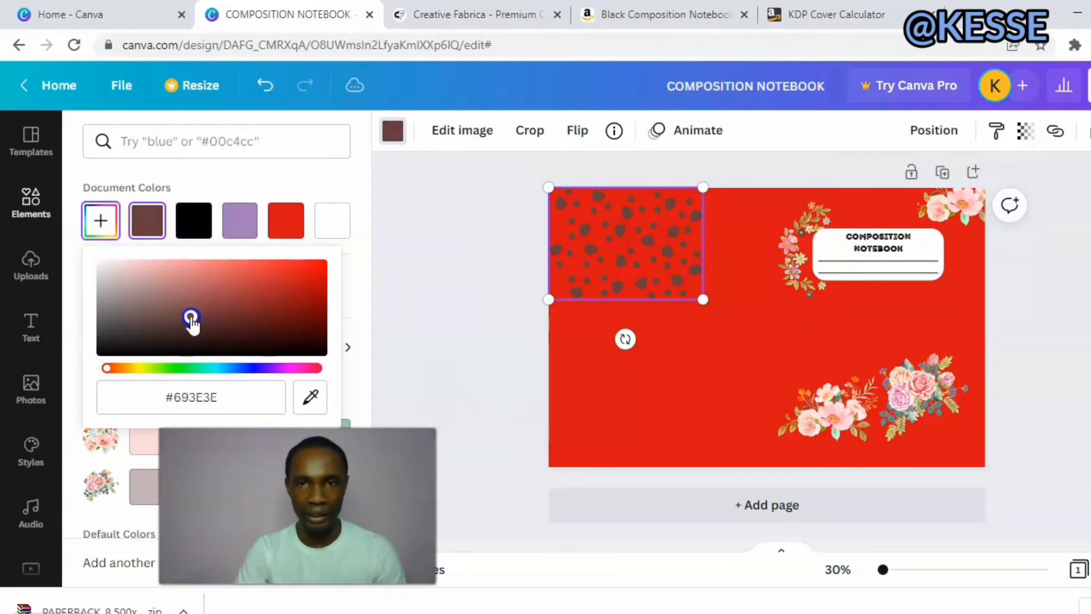
{"action": "left_click_drag", "start_coordinate": [108, 369], "coordinate": [200, 372]}
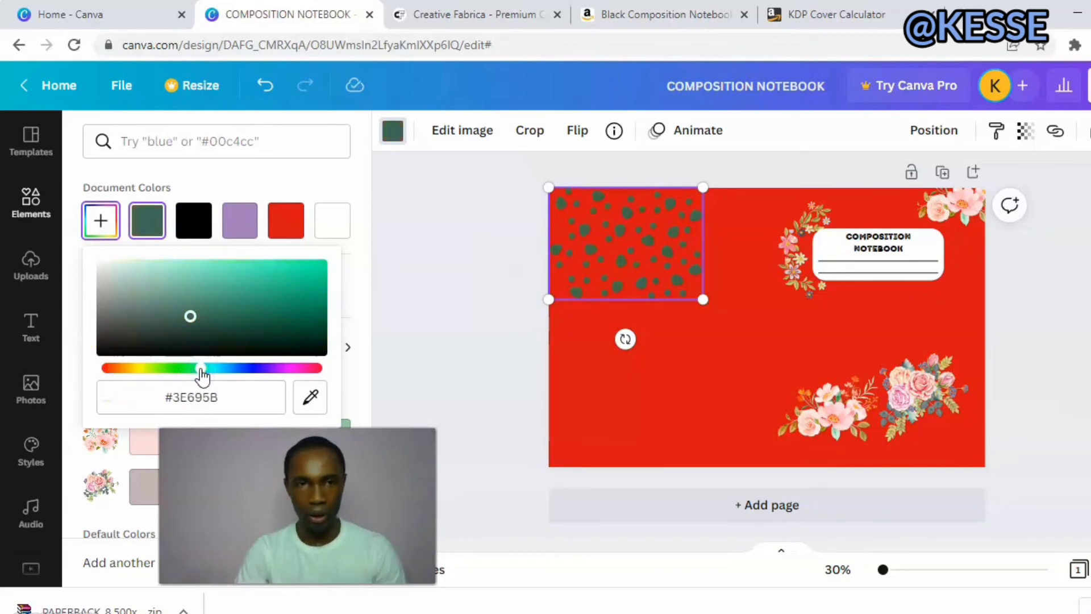
{"action": "left_click_drag", "start_coordinate": [190, 316], "coordinate": [284, 302]}
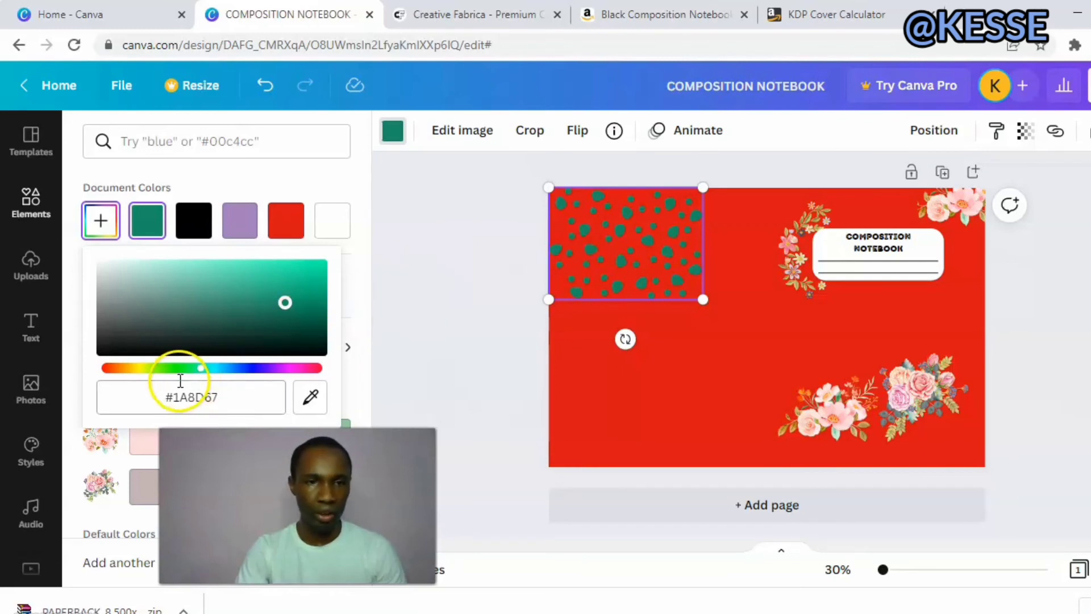
{"action": "left_click_drag", "start_coordinate": [206, 372], "coordinate": [237, 372]}
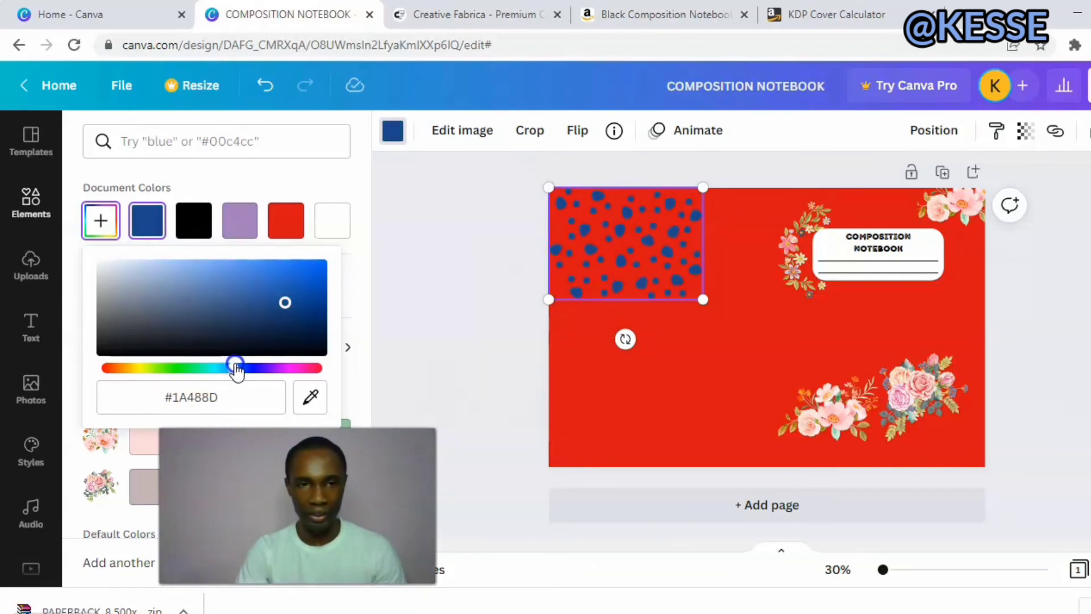
{"action": "mouse_move", "coordinate": [236, 372]}
{"action": "left_mouse_down"}
{"action": "mouse_move", "coordinate": [311, 372]}
{"action": "mouse_move", "coordinate": [218, 372]}
{"action": "left_mouse_up"}
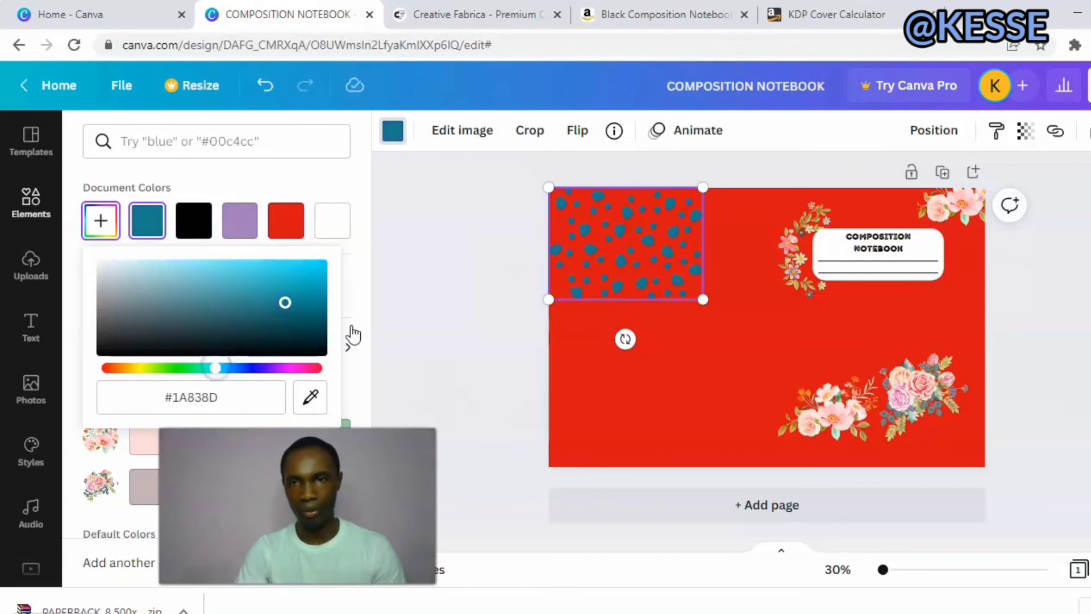
{"action": "left_click", "coordinate": [527, 283]}
Duplicate the teal dot pattern, place the copy beside it along the cover's top edge and send it backward behind the wreath and label.
{"action": "left_click", "coordinate": [632, 248]}
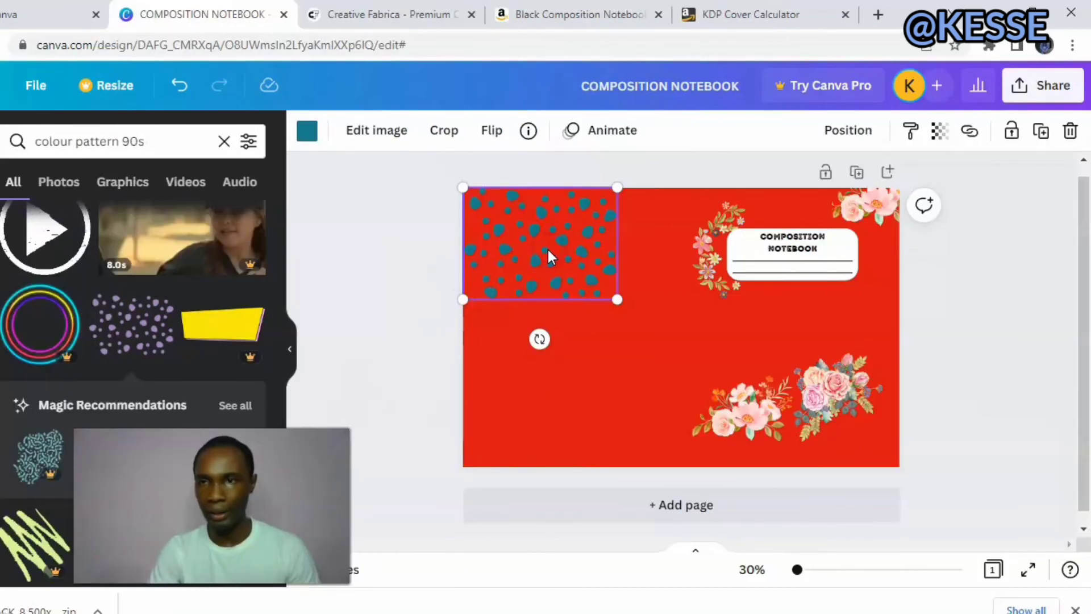
{"action": "left_click", "coordinate": [1041, 133]}
{"action": "left_click_drag", "start_coordinate": [570, 227], "coordinate": [688, 234]}
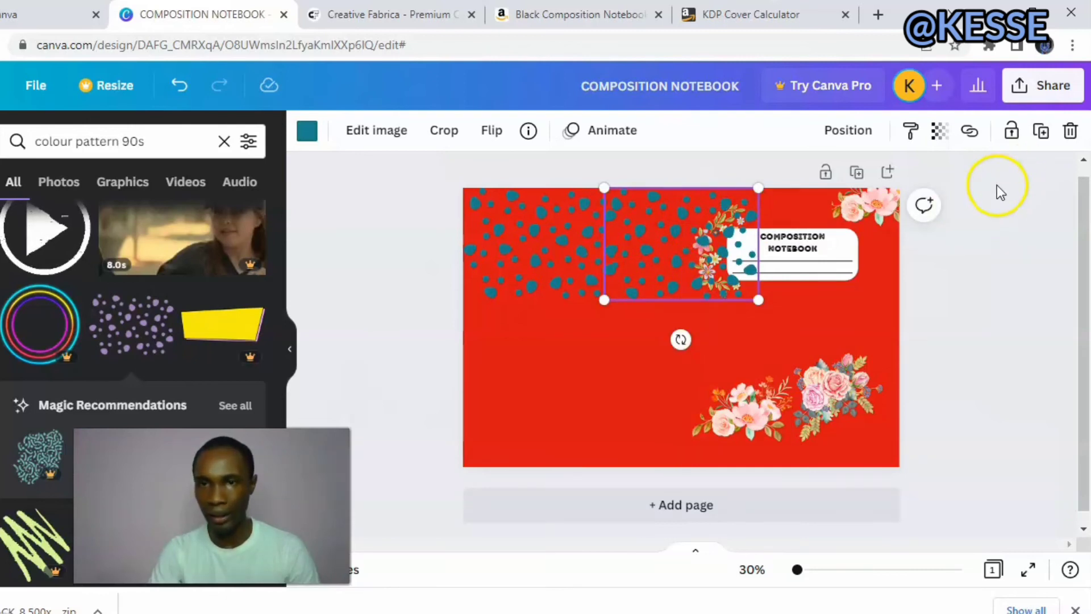
{"action": "left_click", "coordinate": [853, 142]}
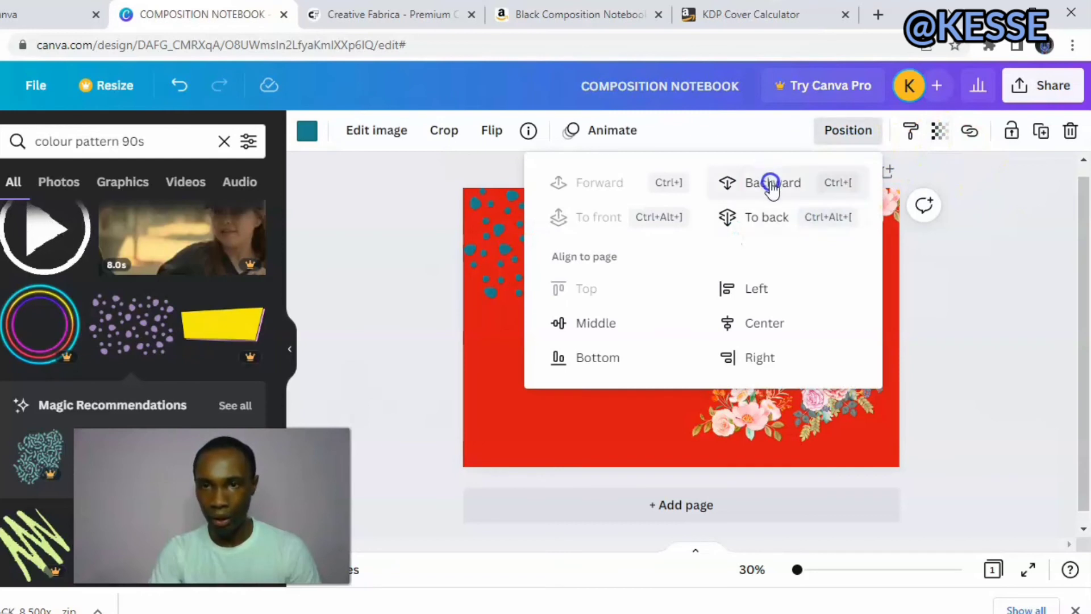
{"action": "left_click", "coordinate": [1032, 261]}
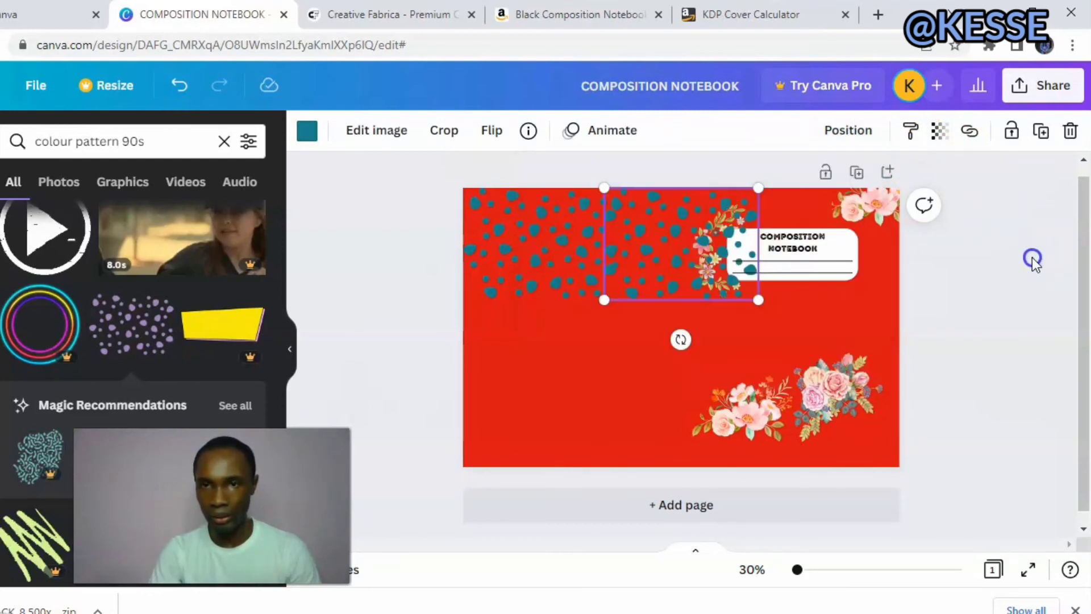
{"action": "left_click", "coordinate": [845, 134]}
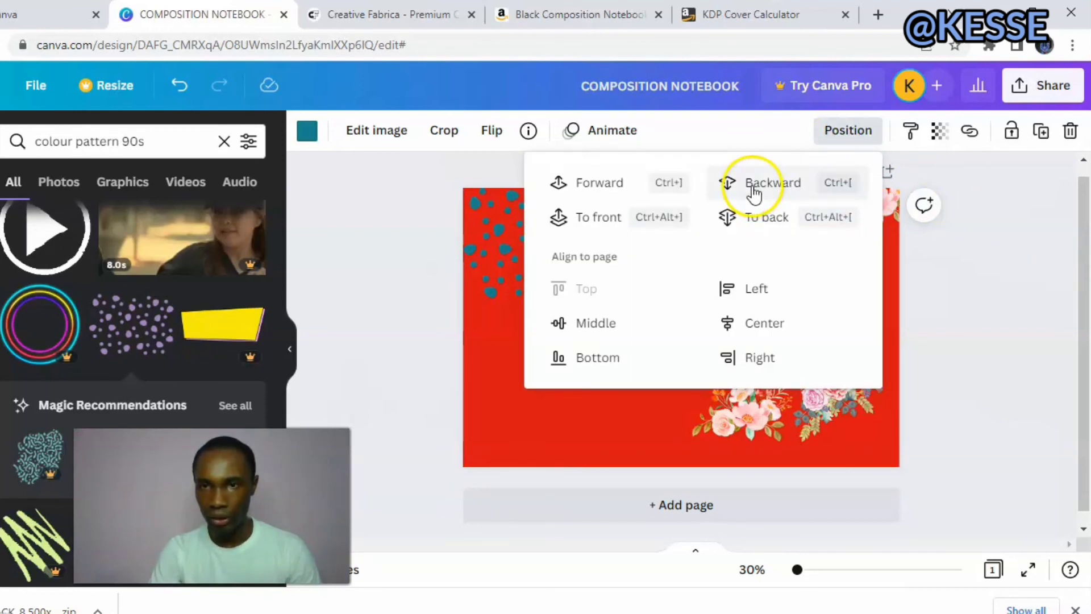
{"action": "left_click", "coordinate": [1025, 293]}
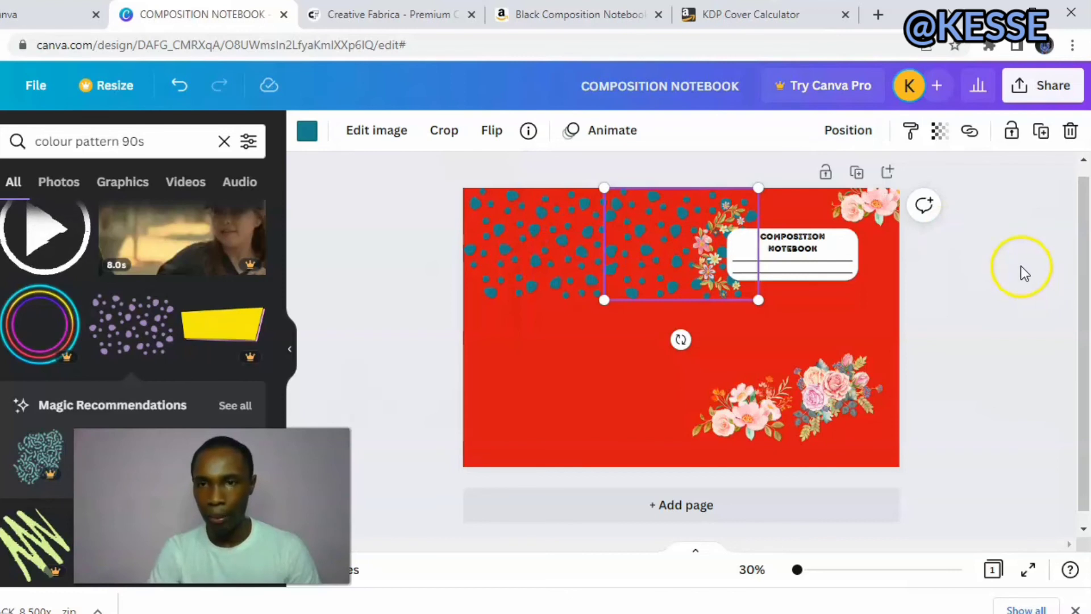
Duplicate the pattern again, fit the copy at the right end of the top row and send it backward behind the notebook label.
{"action": "left_click", "coordinate": [1043, 141]}
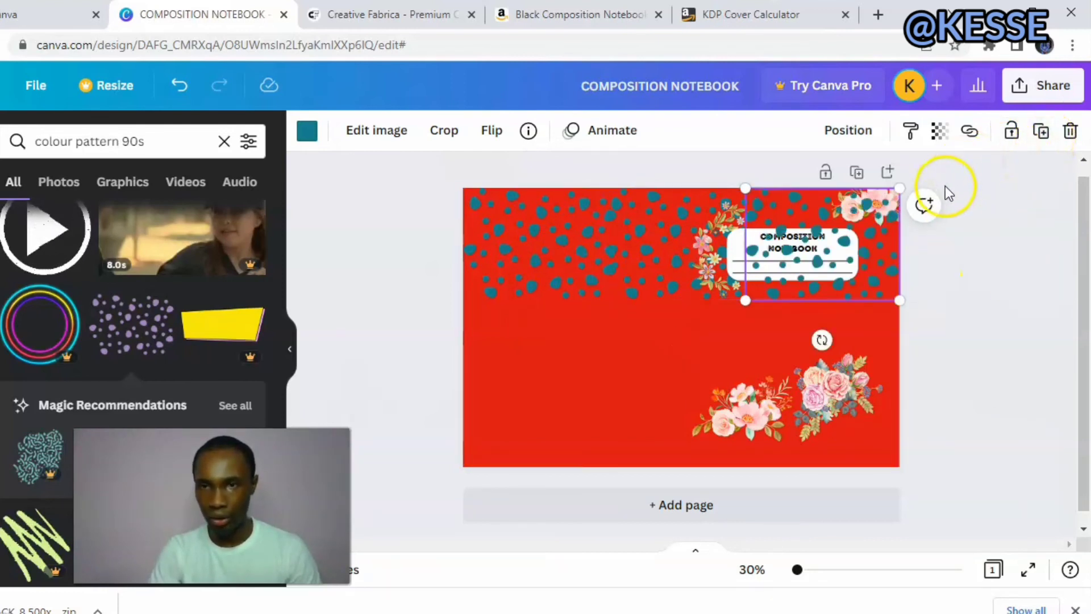
{"action": "left_click_drag", "start_coordinate": [824, 250], "coordinate": [816, 244]}
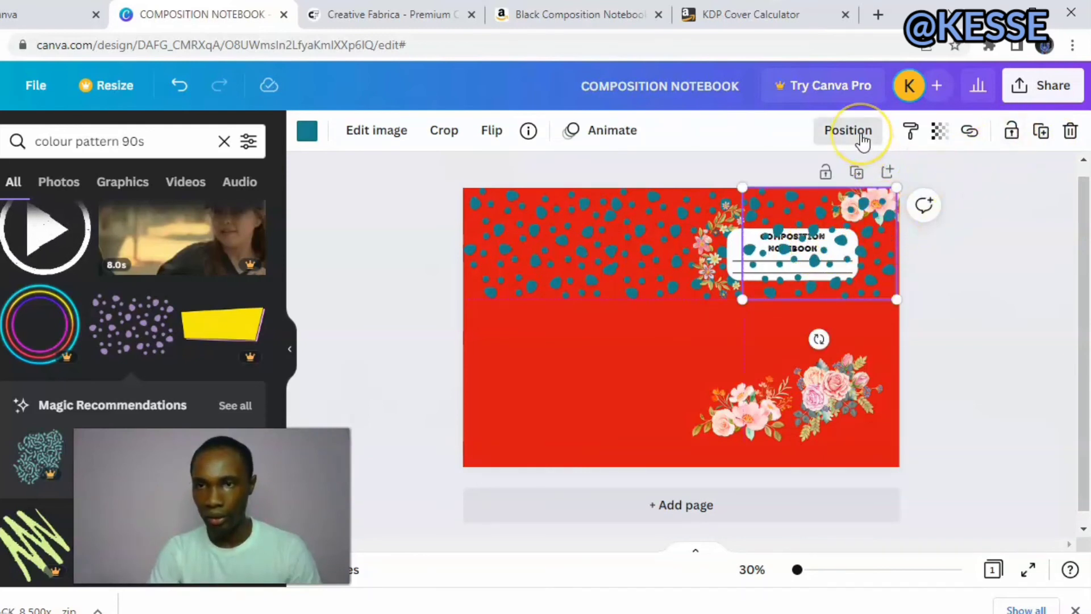
{"action": "left_click", "coordinate": [859, 133]}
{"action": "left_click", "coordinate": [772, 181]}
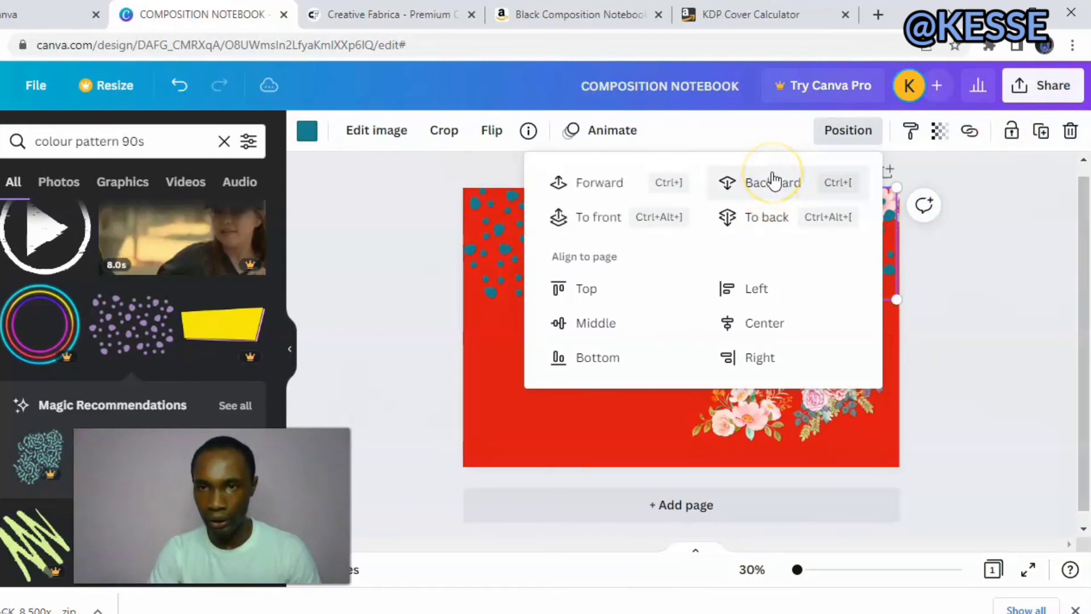
{"action": "left_click", "coordinate": [965, 319]}
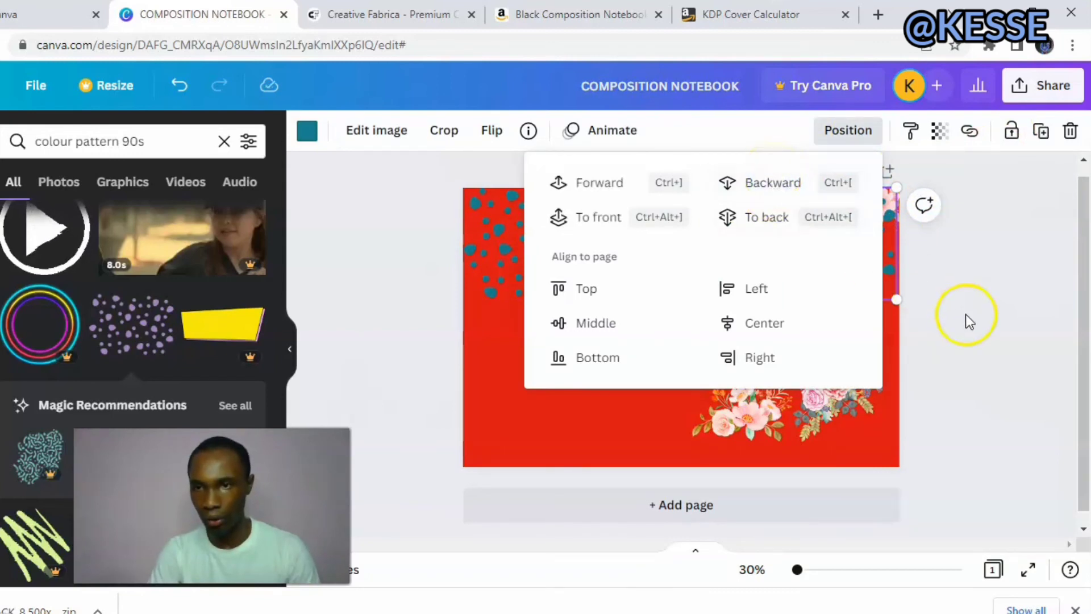
{"action": "left_click", "coordinate": [790, 217]}
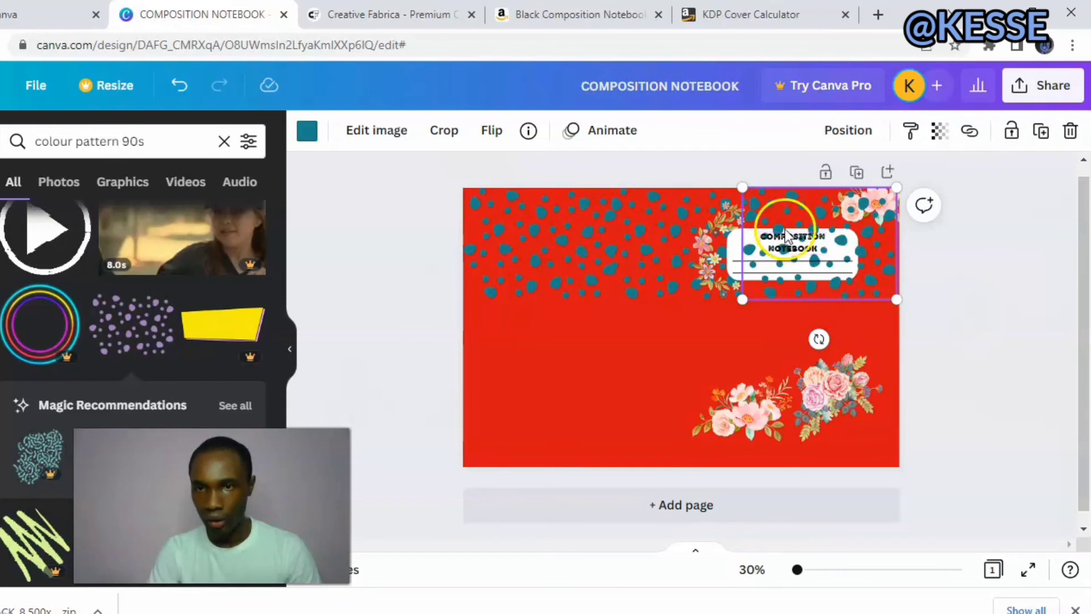
{"action": "left_click", "coordinate": [830, 132]}
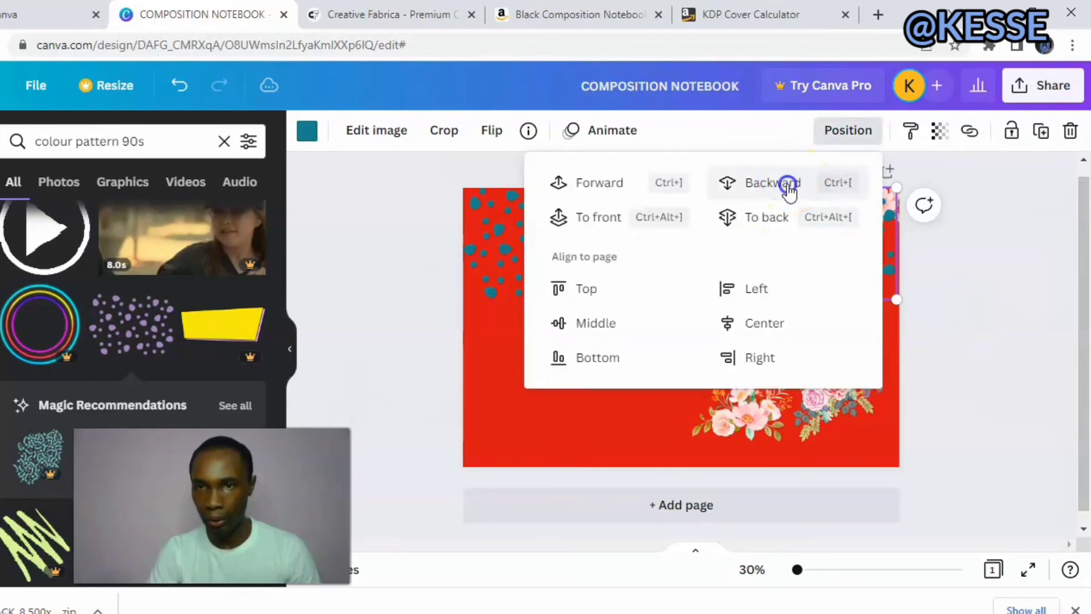
{"action": "left_click", "coordinate": [788, 184]}
{"action": "left_click", "coordinate": [948, 288]}
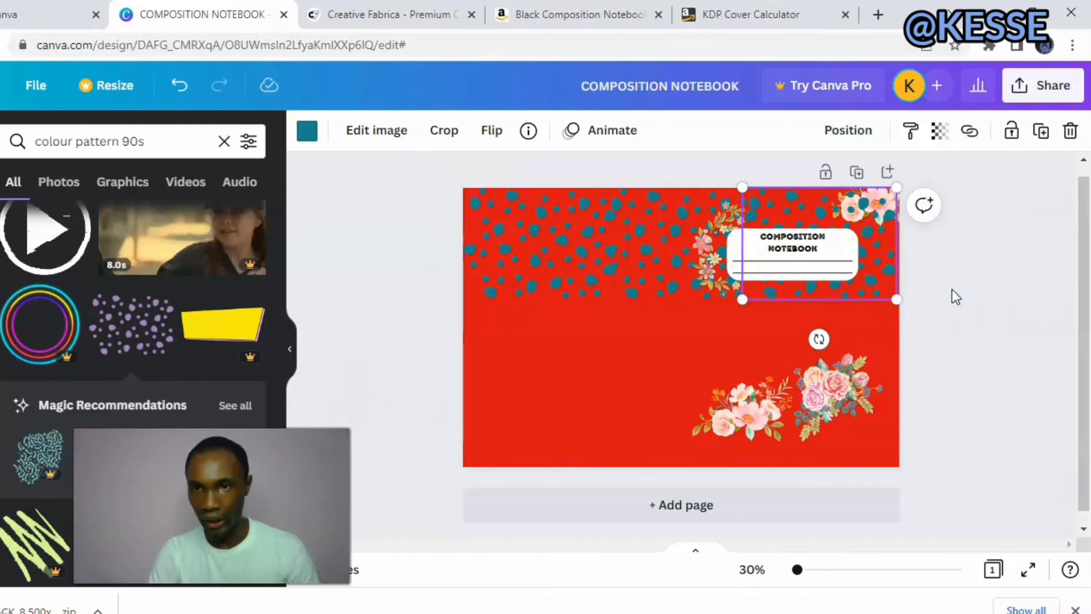
{"action": "left_click", "coordinate": [952, 291]}
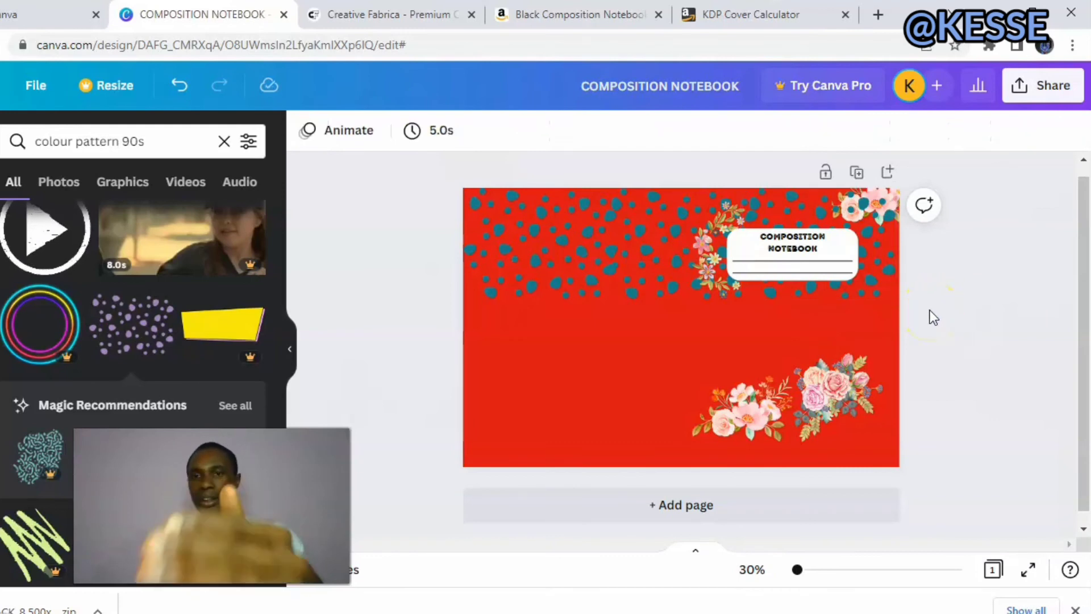
Duplicate the upper-left dot pattern twice, placing one copy directly below it at the left edge and the other beside it in the second row.
{"action": "left_click", "coordinate": [510, 278]}
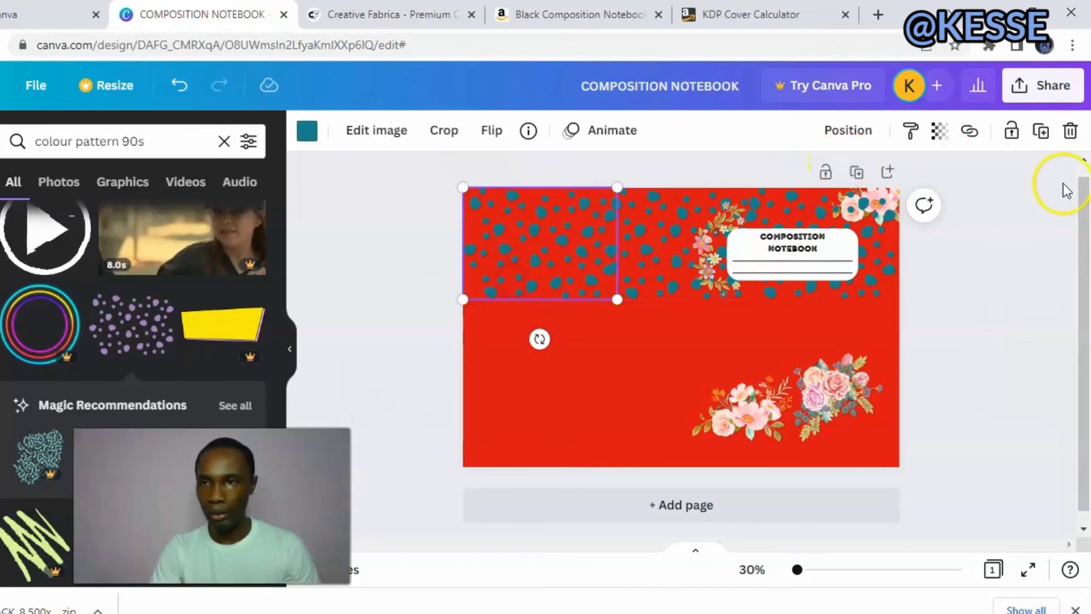
{"action": "left_click", "coordinate": [1039, 135]}
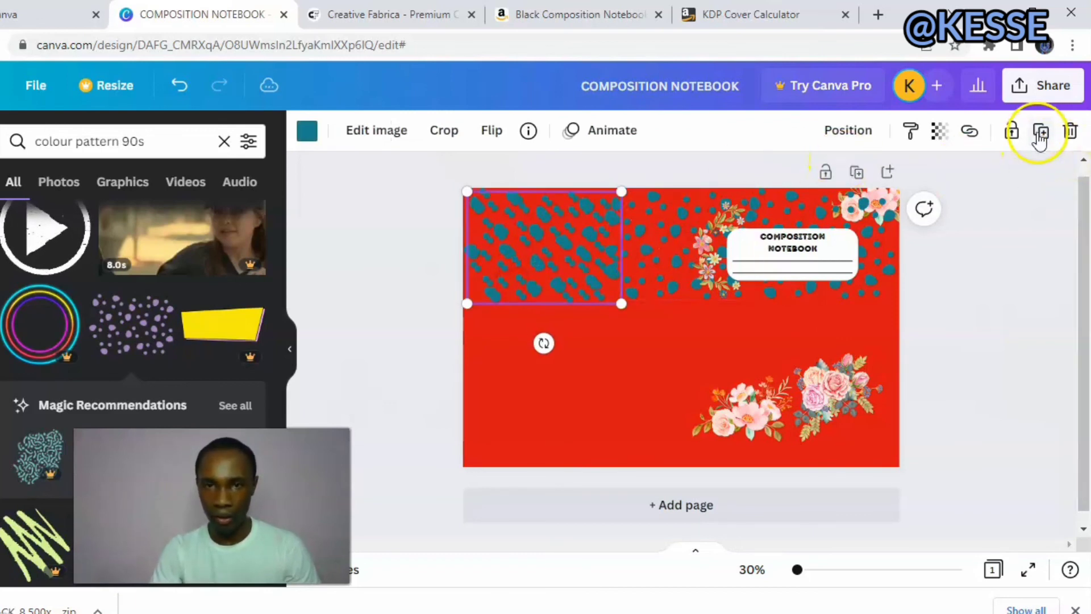
{"action": "left_click_drag", "start_coordinate": [509, 227], "coordinate": [503, 313]}
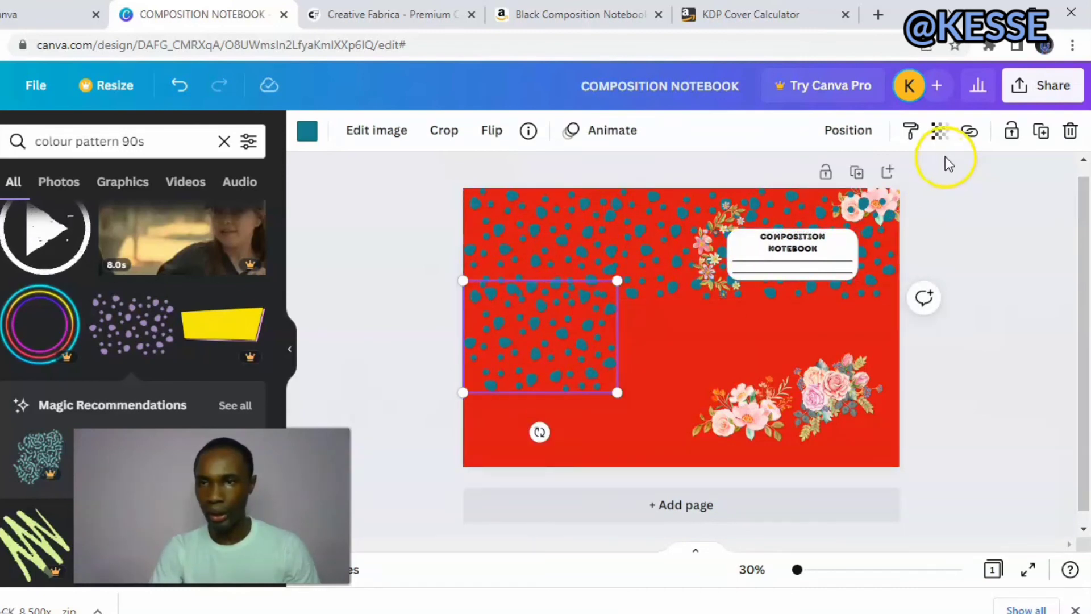
{"action": "left_click", "coordinate": [1040, 132]}
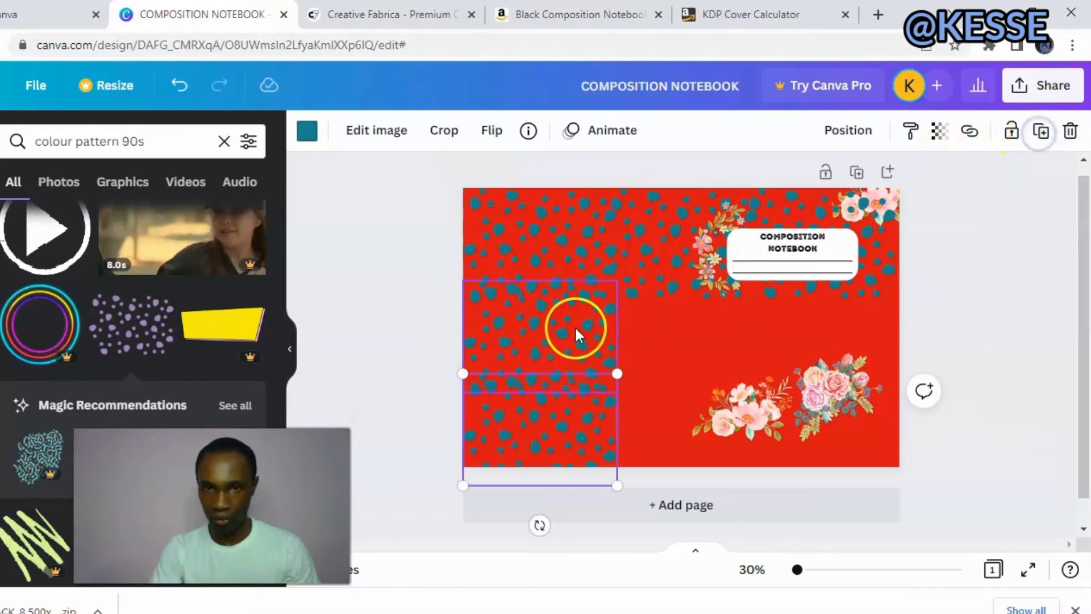
{"action": "left_click_drag", "start_coordinate": [570, 427], "coordinate": [682, 341]}
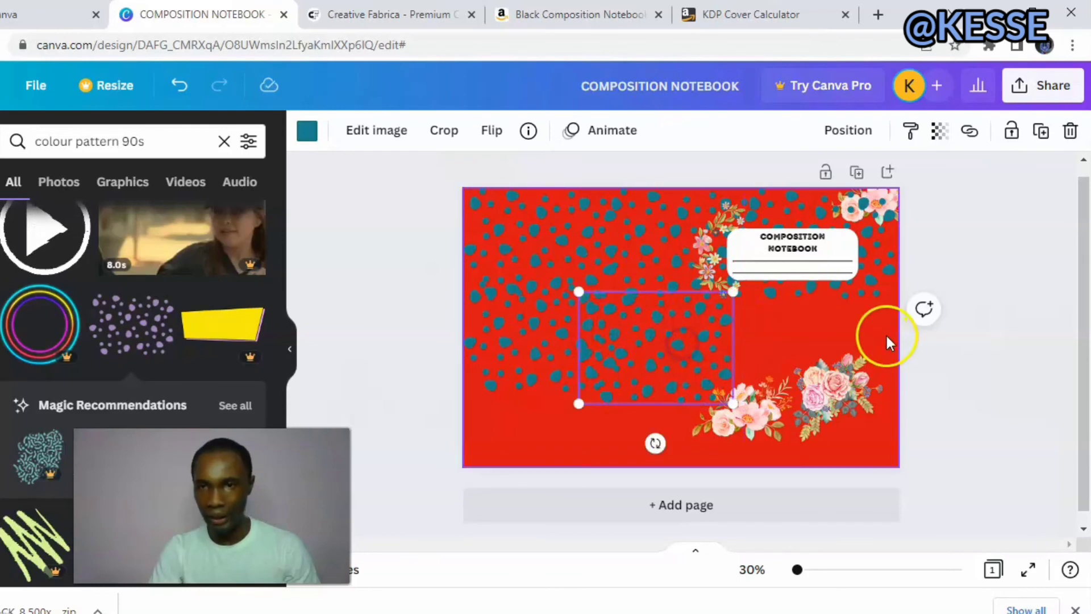
Duplicate the pattern once more, align the copy in the second row below the wreath and send it backward.
{"action": "left_click", "coordinate": [1041, 132]}
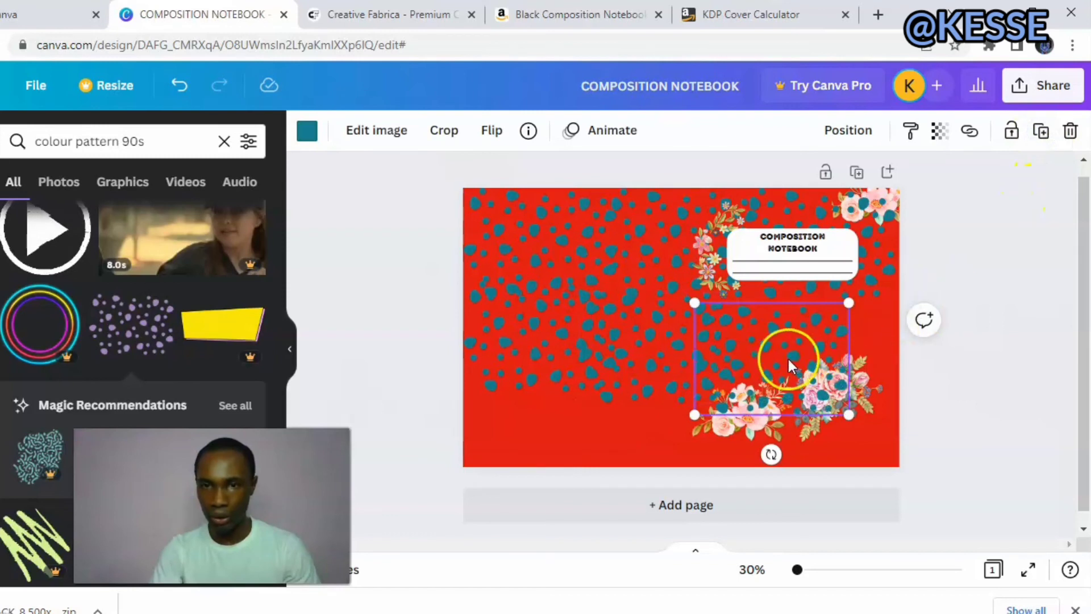
{"action": "left_click_drag", "start_coordinate": [786, 357], "coordinate": [695, 353]}
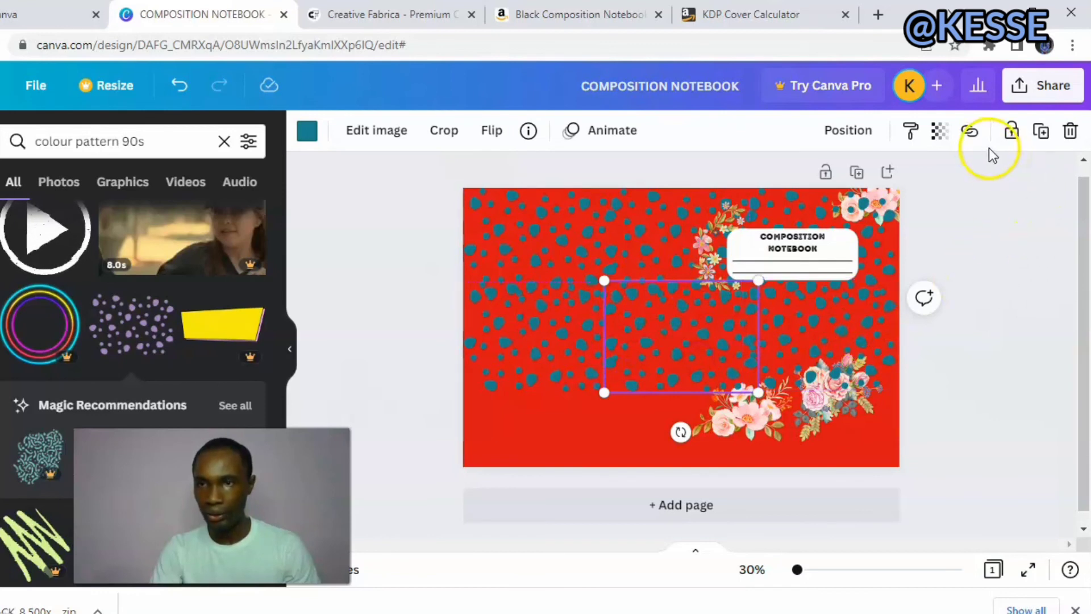
{"action": "left_click", "coordinate": [875, 135]}
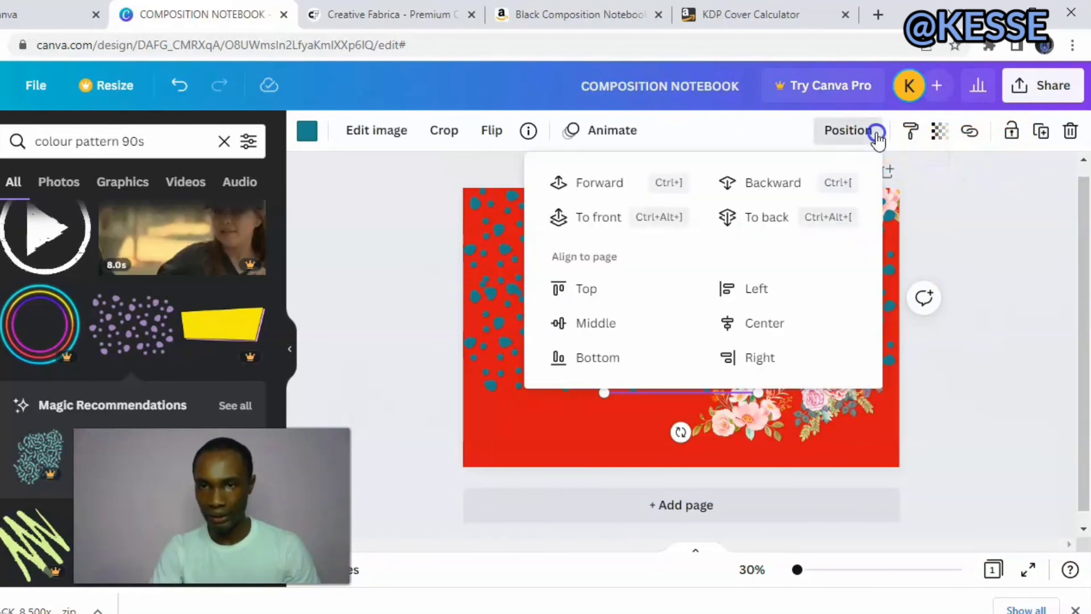
{"action": "left_click", "coordinate": [764, 184]}
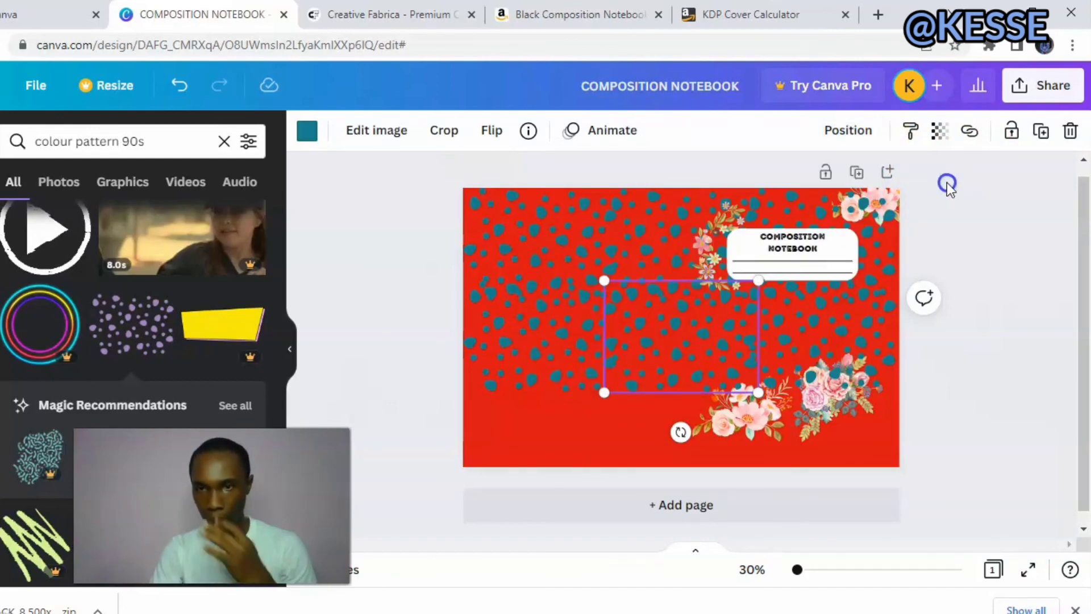
{"action": "left_click", "coordinate": [1029, 394]}
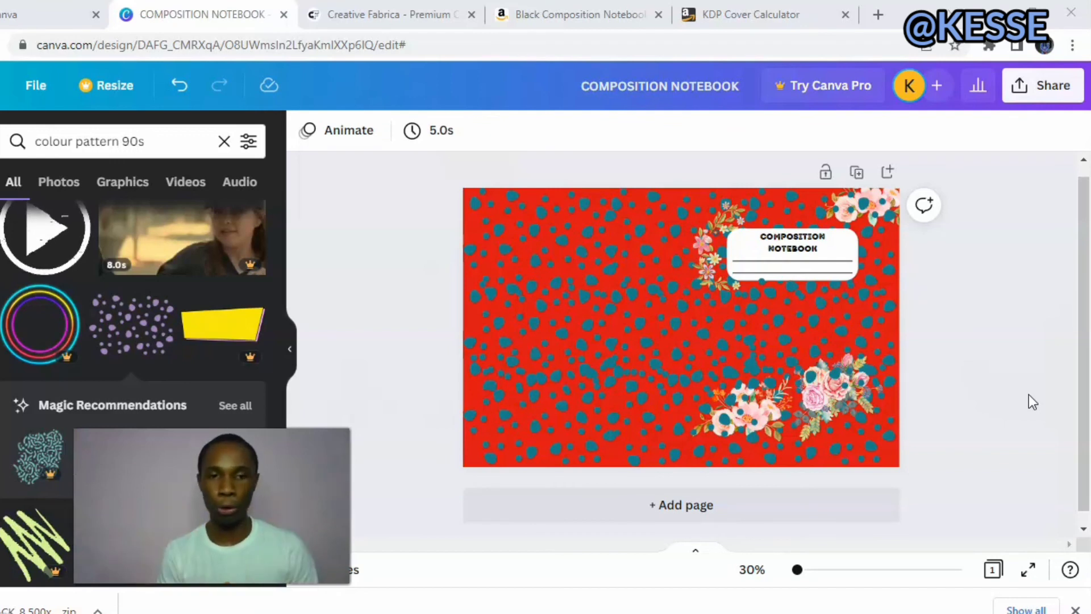
{"action": "left_click", "coordinate": [1043, 91]}
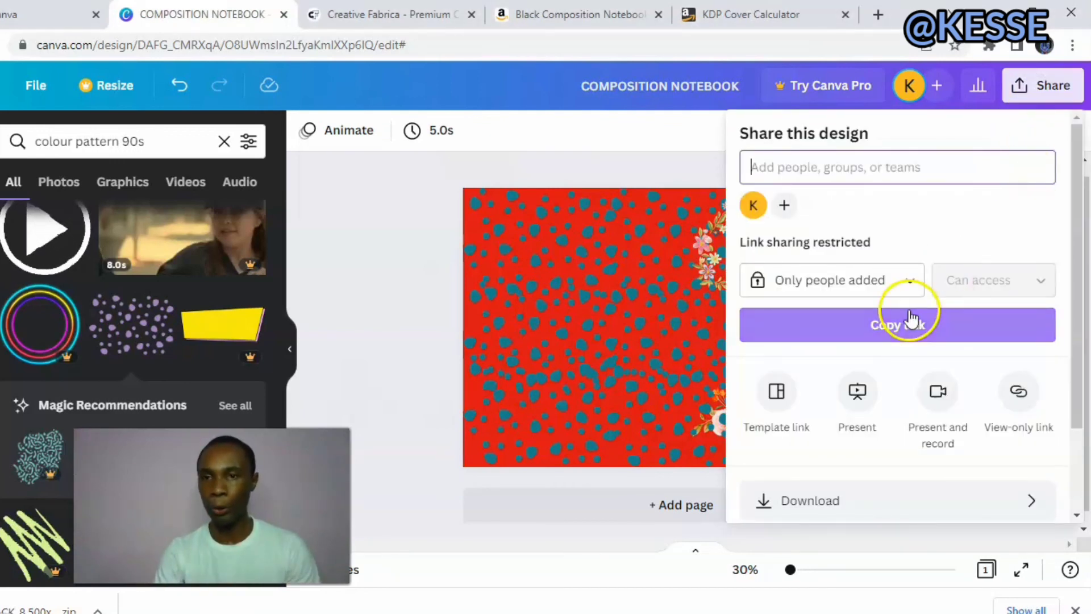
{"action": "left_click", "coordinate": [797, 501]}
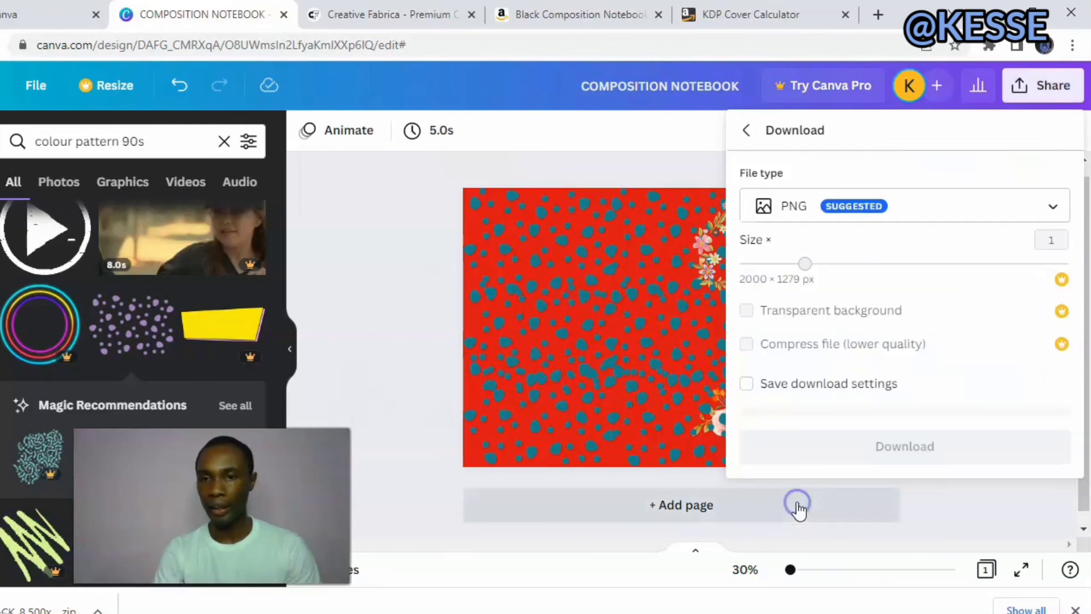
{"action": "left_click", "coordinate": [1012, 206]}
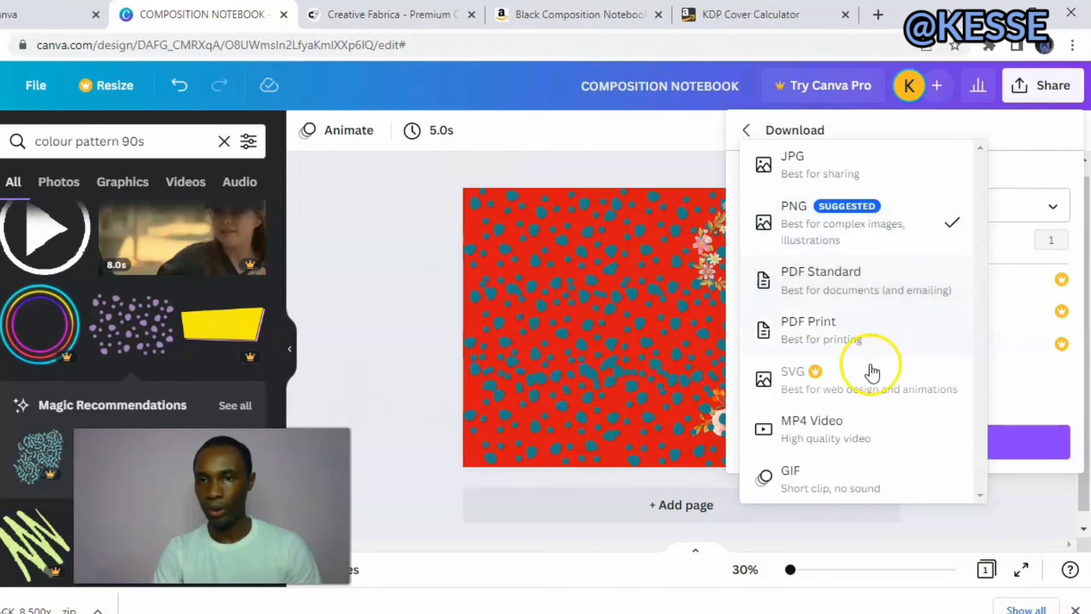
{"action": "left_click", "coordinate": [870, 340]}
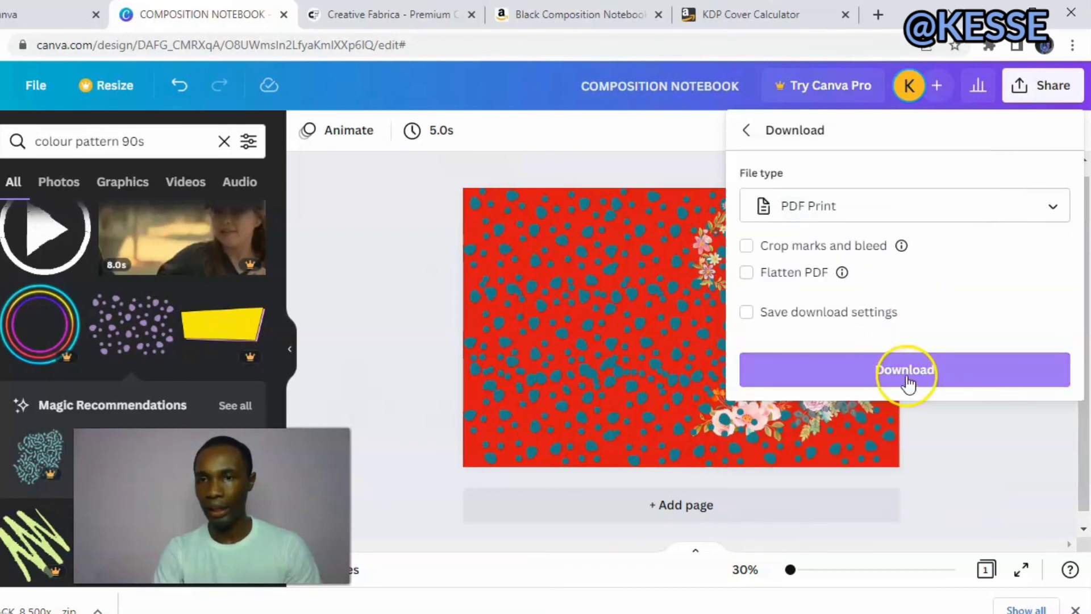
{"action": "left_click", "coordinate": [959, 432]}
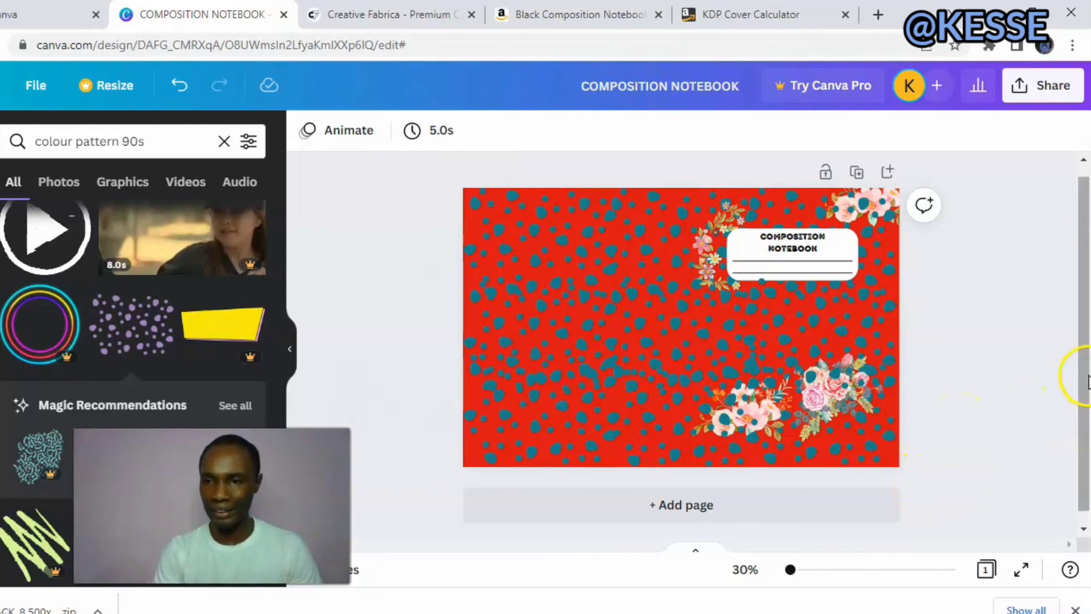
Duplicate the finished cover page twice to make pages 2 and 3.
{"action": "left_click_drag", "start_coordinate": [1088, 381], "coordinate": [1089, 413]}
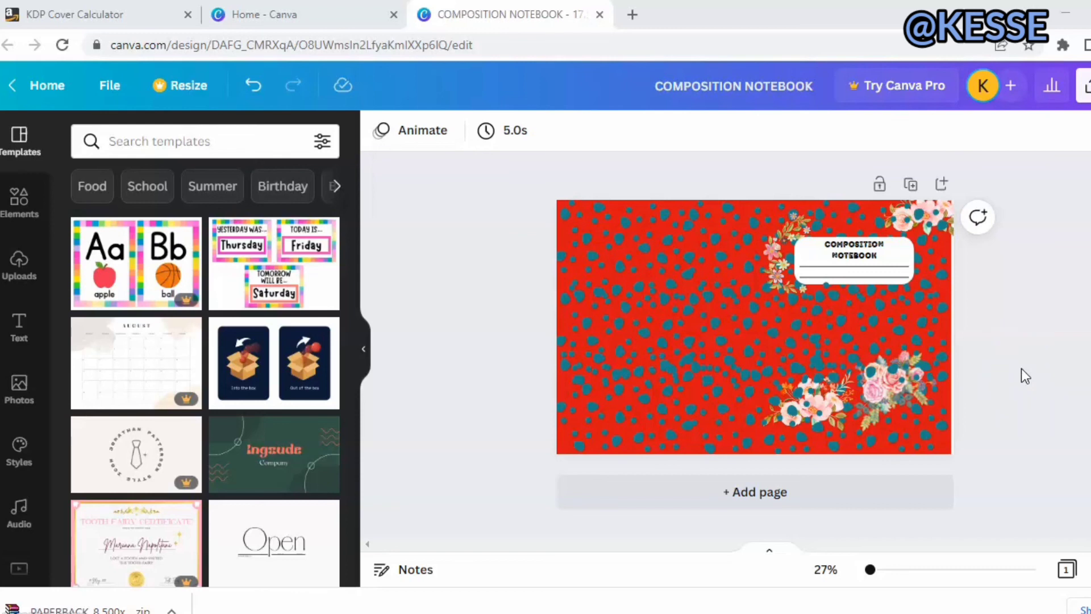
{"action": "left_click", "coordinate": [913, 186]}
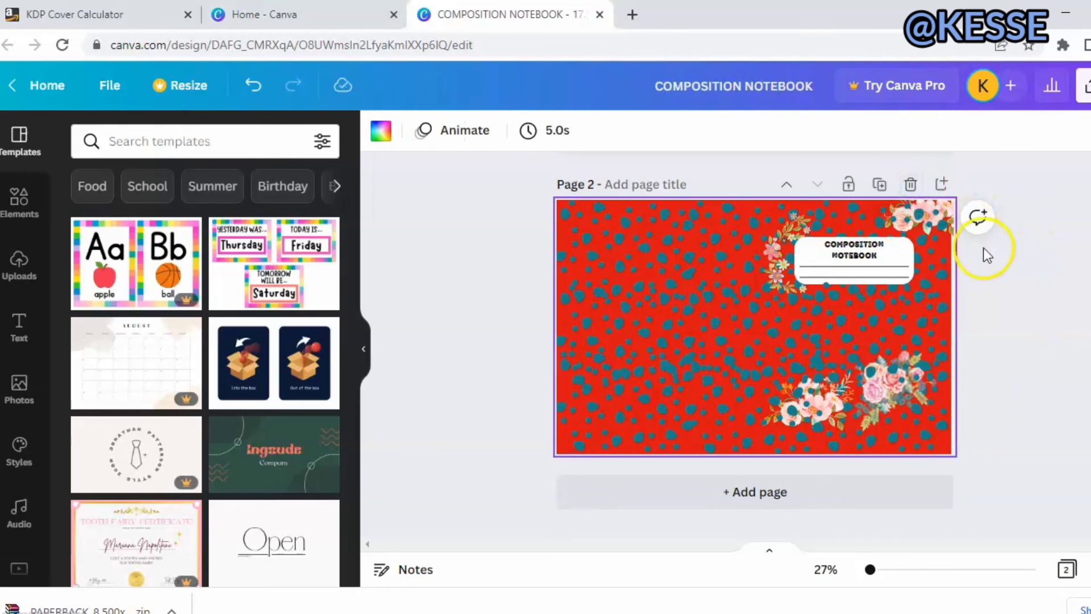
{"action": "left_click", "coordinate": [888, 187]}
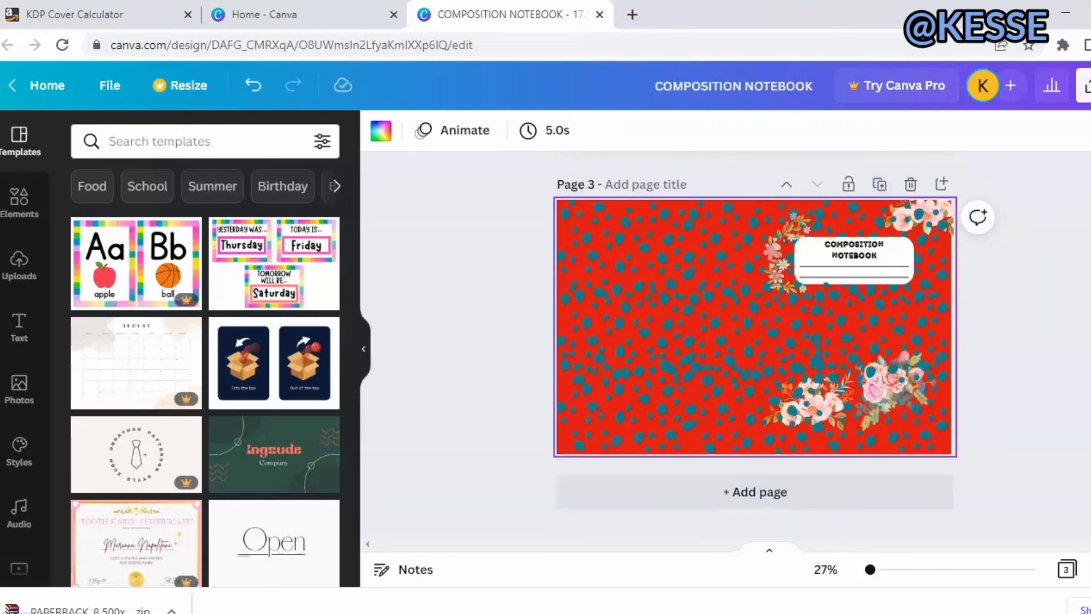
Recolor the red background shape on page 2 with the custom brown #704D4D.
{"action": "scroll", "coordinate": [1067, 283], "scroll_direction": "up", "scroll_amount": 2}
{"action": "scroll", "coordinate": [966, 368], "scroll_direction": "up", "scroll_amount": 5}
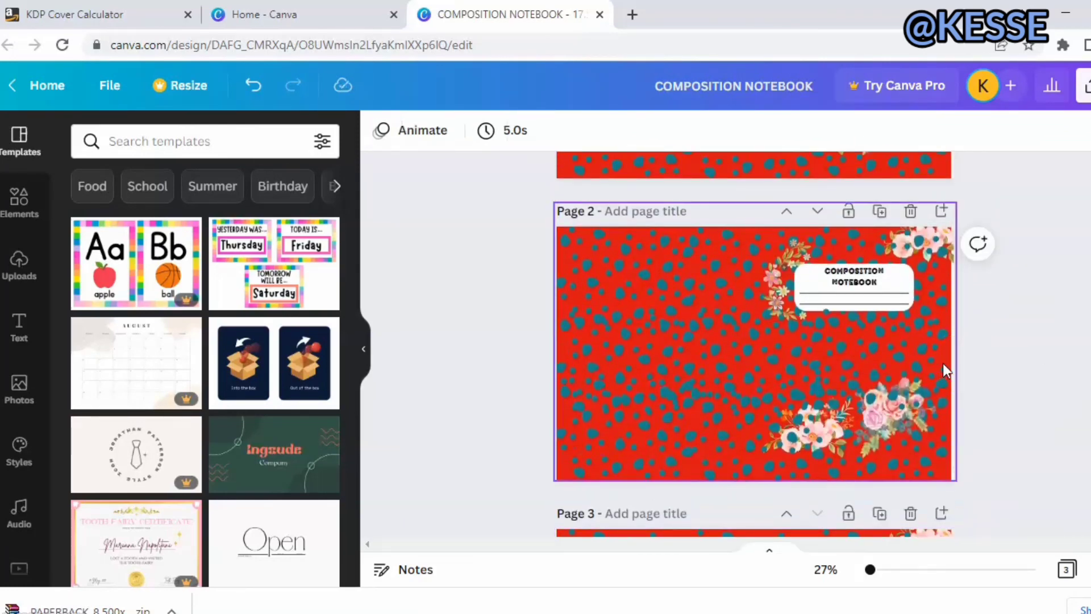
{"action": "left_click", "coordinate": [950, 472]}
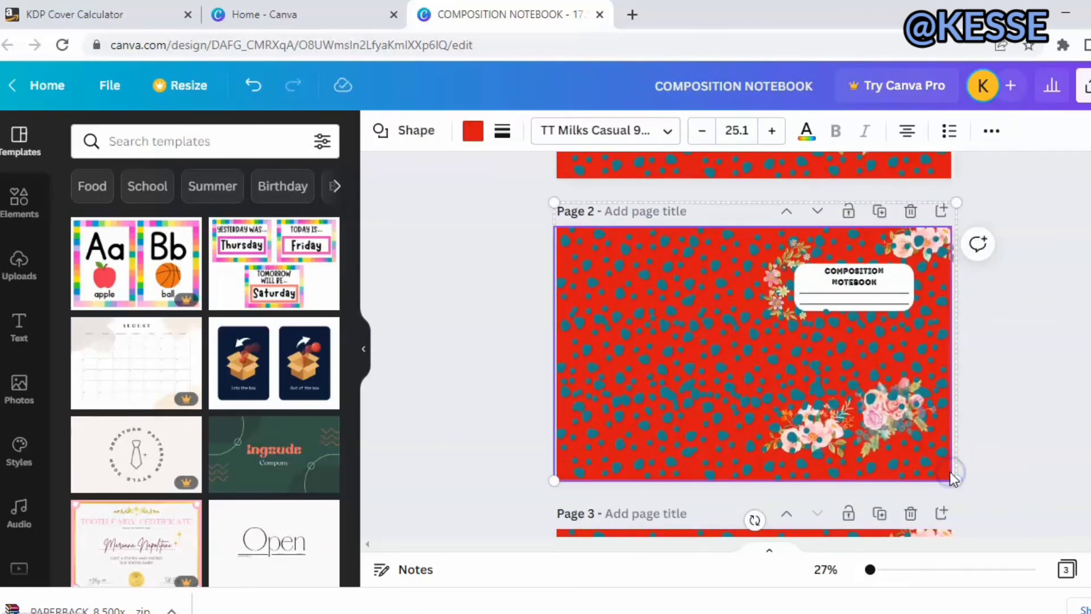
{"action": "left_click", "coordinate": [471, 130]}
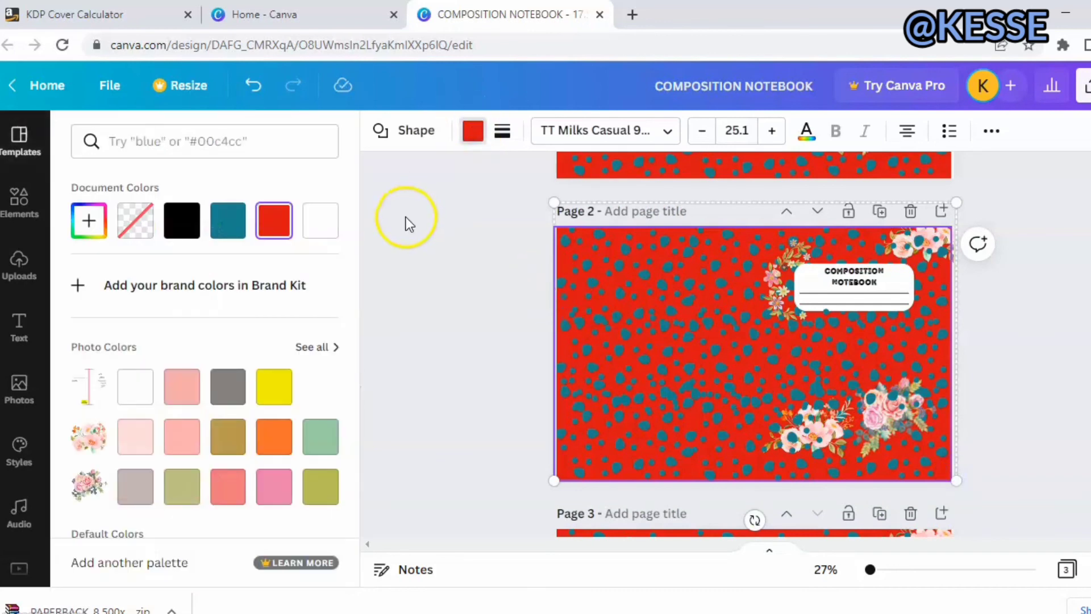
{"action": "left_click", "coordinate": [89, 220]}
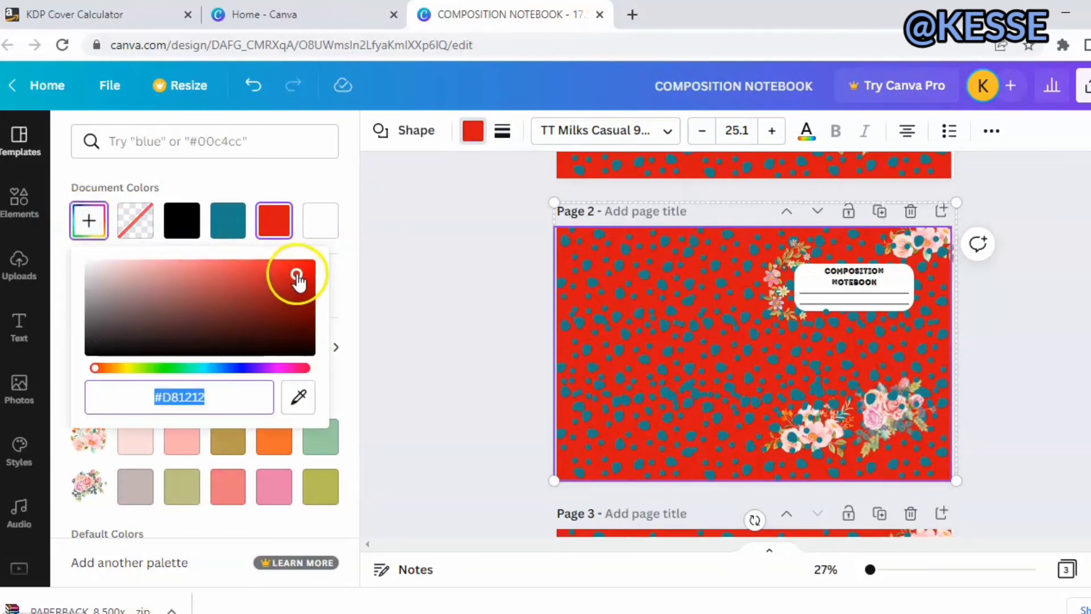
{"action": "left_click_drag", "start_coordinate": [295, 276], "coordinate": [156, 314]}
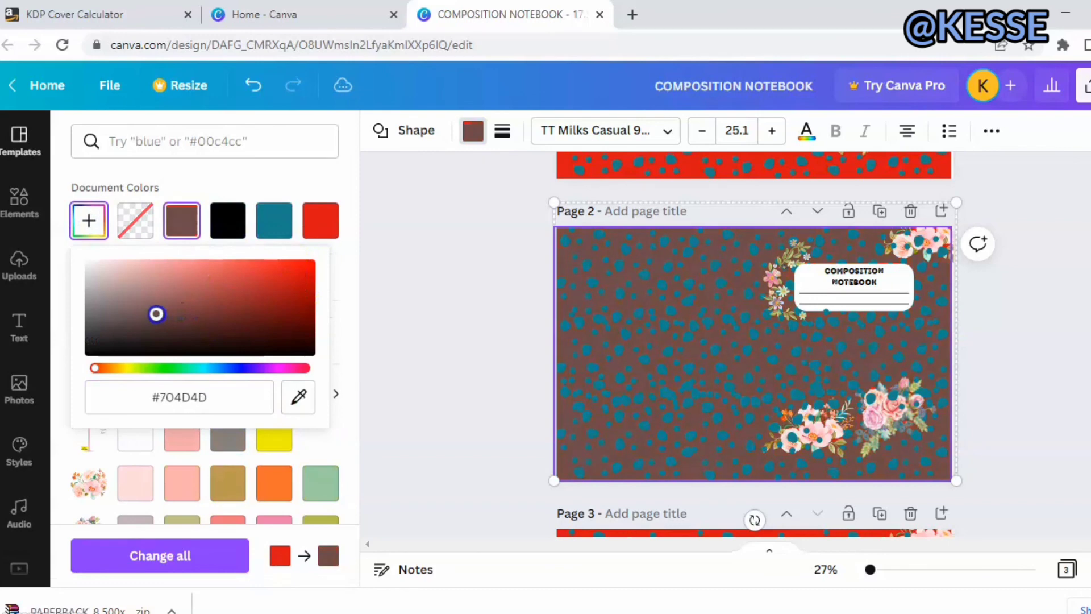
{"action": "left_click", "coordinate": [526, 293]}
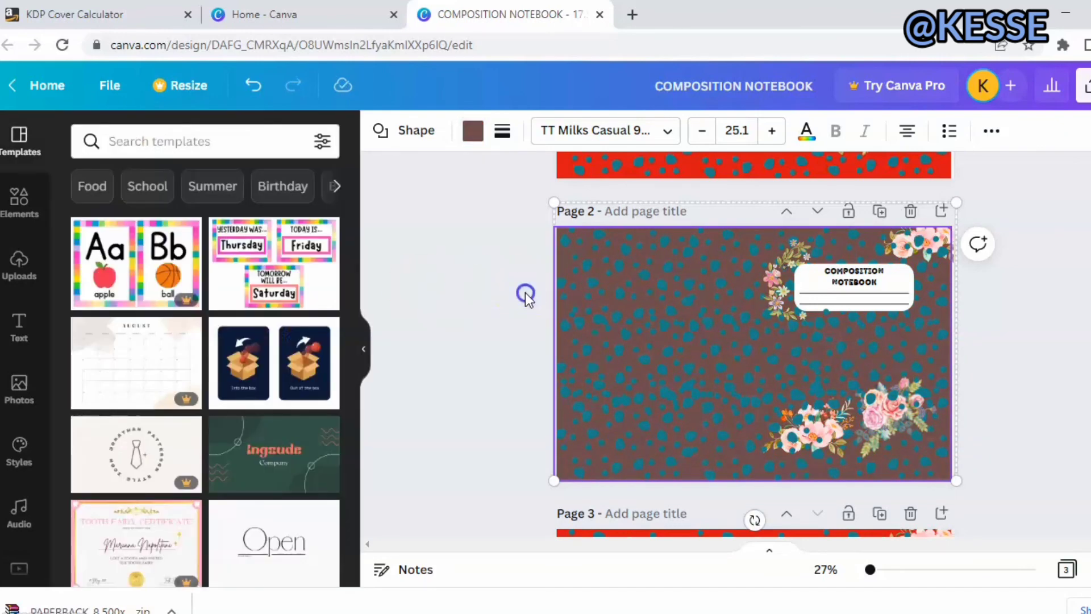
Recolor the red background shape on page 3 with a custom bright green by shifting the hue.
{"action": "scroll", "coordinate": [987, 286], "scroll_direction": "down", "scroll_amount": 5}
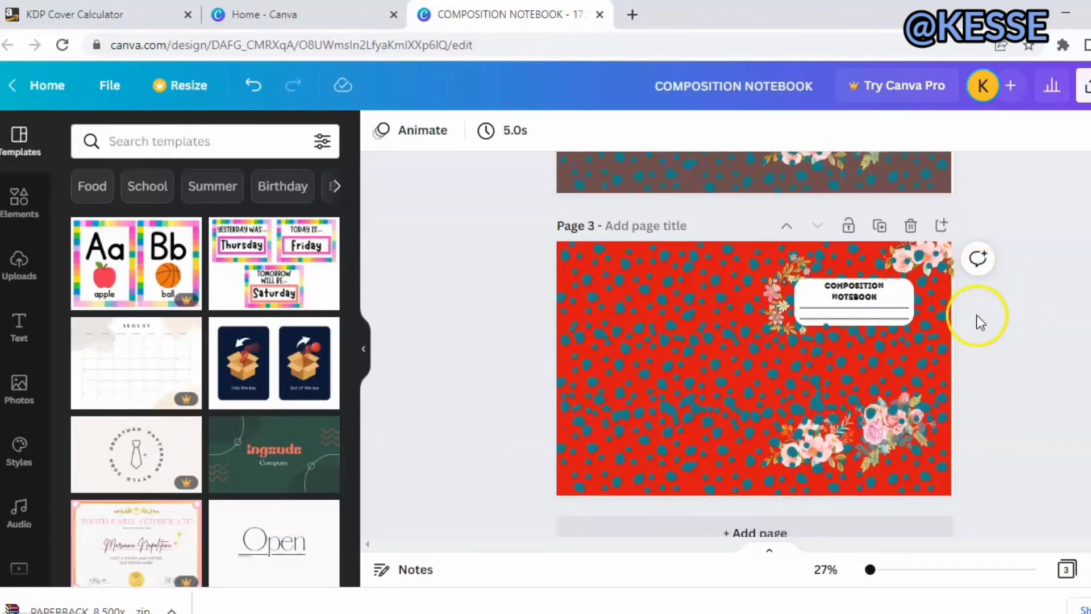
{"action": "left_click", "coordinate": [947, 495]}
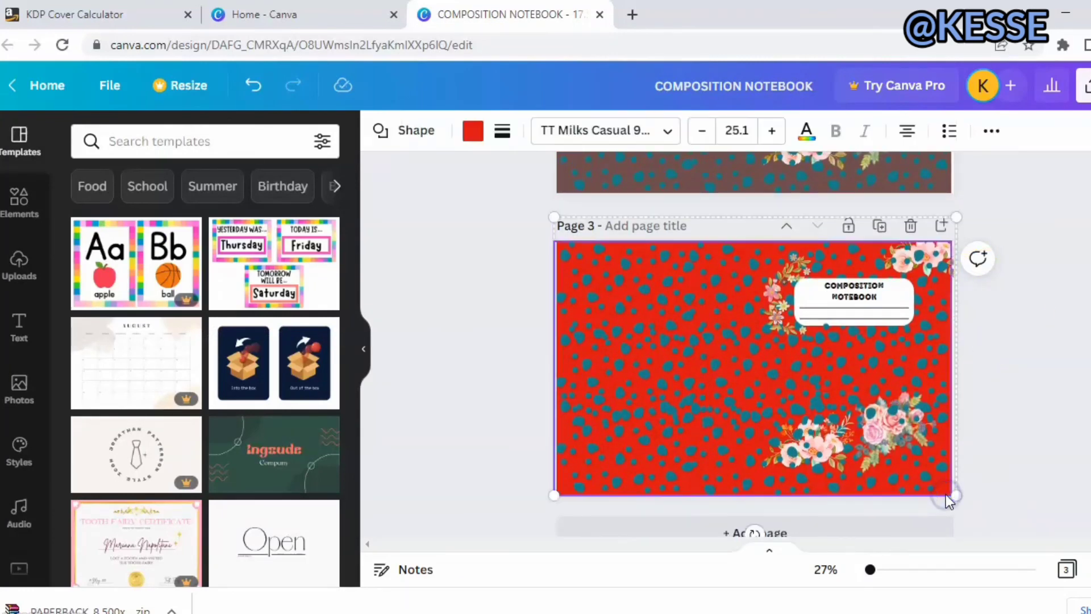
{"action": "left_click", "coordinate": [473, 131]}
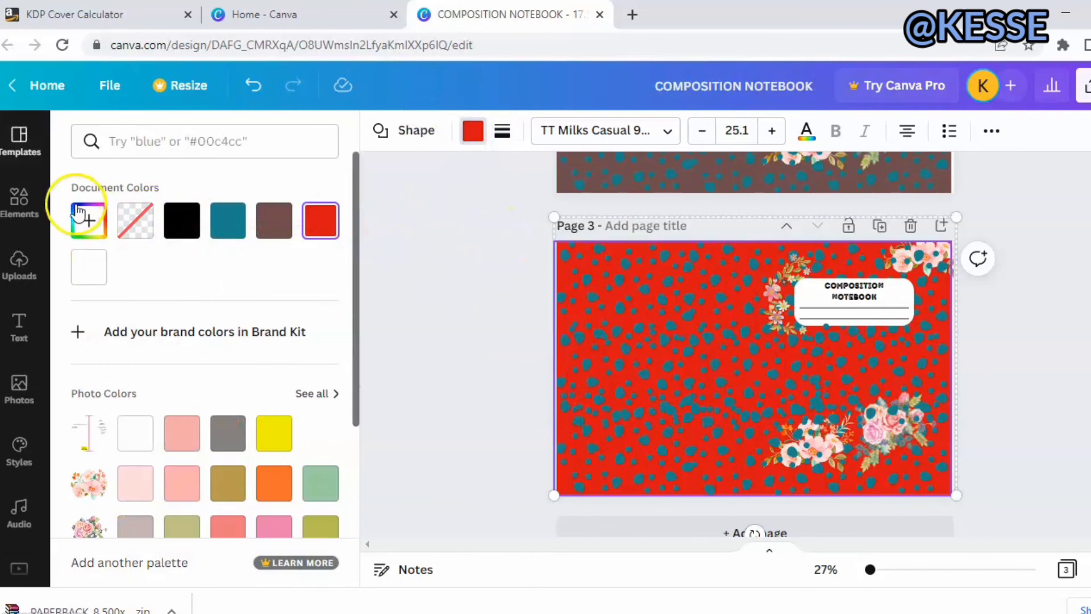
{"action": "left_click", "coordinate": [88, 220]}
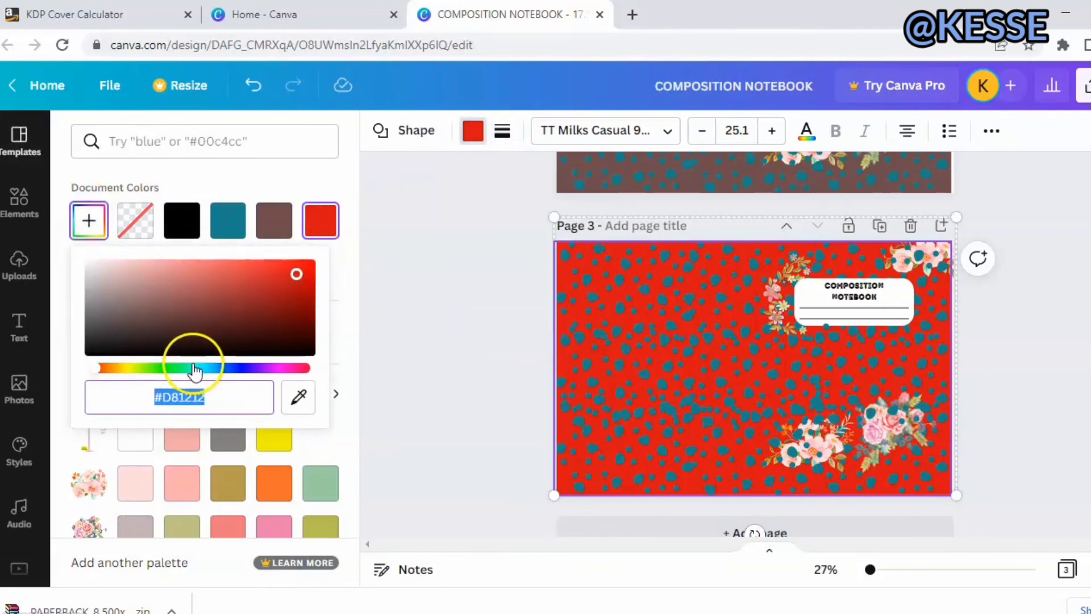
{"action": "left_click_drag", "start_coordinate": [93, 370], "coordinate": [159, 371]}
{"action": "left_click", "coordinate": [402, 355]}
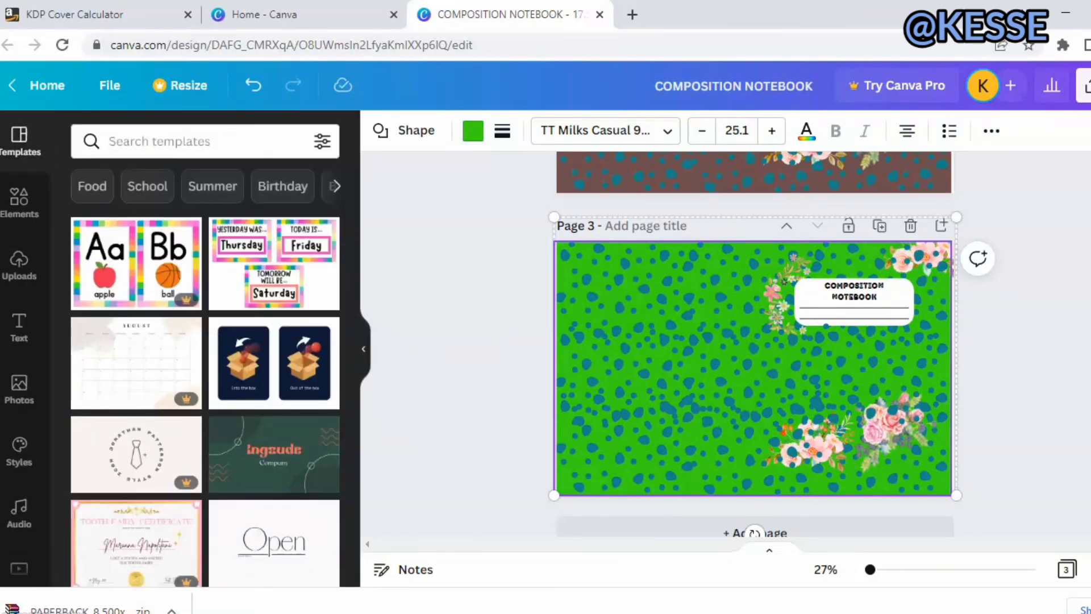
Open the download options for the three-page cover design and set the file type to PDF Print.
{"action": "scroll", "coordinate": [754, 341], "scroll_direction": "up", "scroll_amount": 3}
{"action": "scroll", "coordinate": [750, 489], "scroll_direction": "down", "scroll_amount": 4}
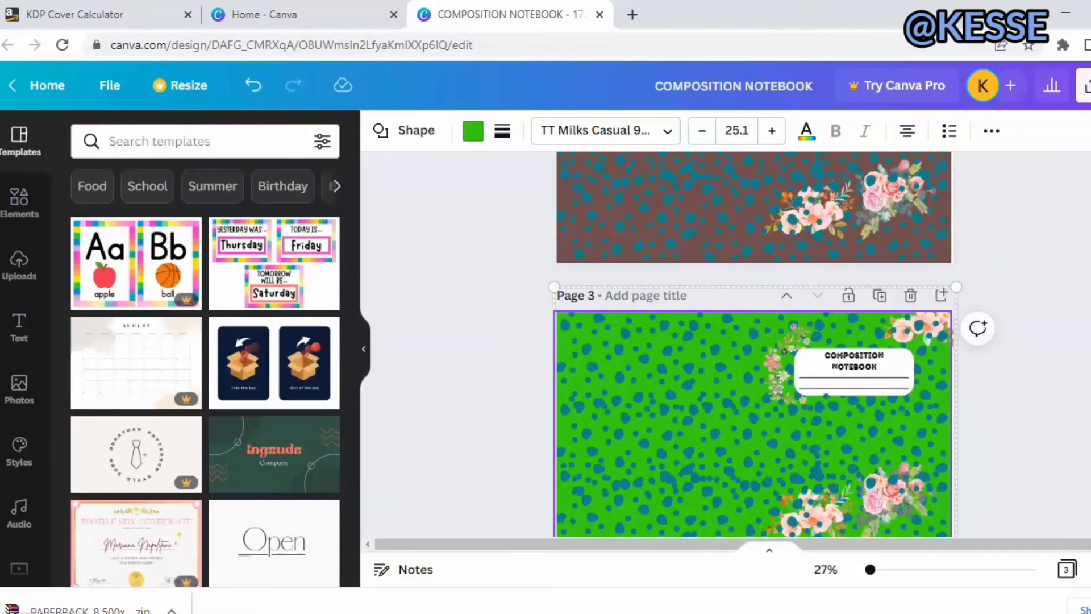
{"action": "scroll", "coordinate": [750, 489], "scroll_direction": "up", "scroll_amount": 9}
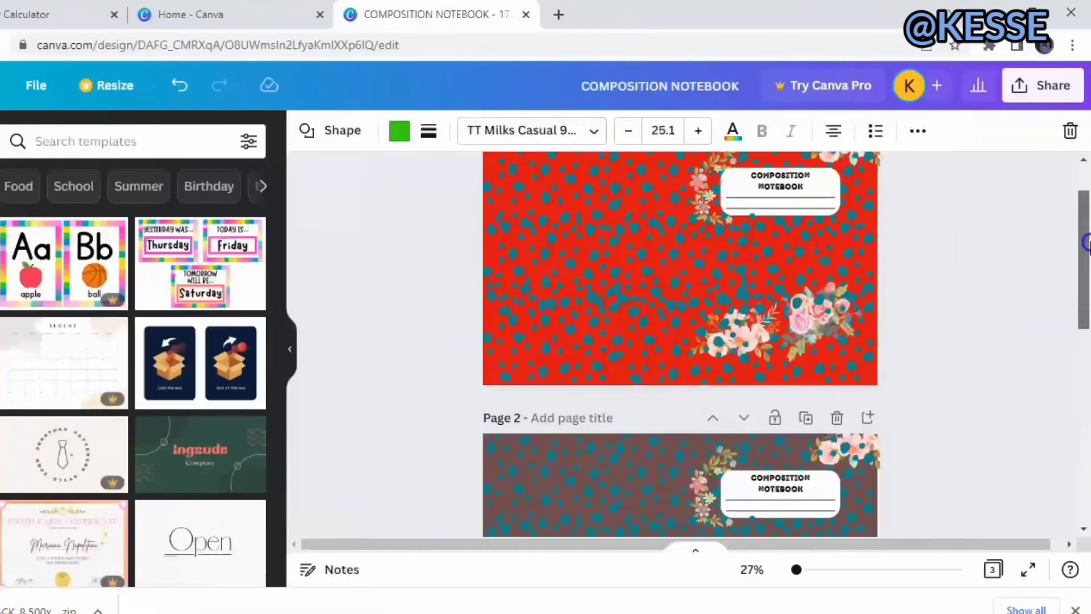
{"action": "left_click_drag", "start_coordinate": [1086, 243], "coordinate": [1087, 209]}
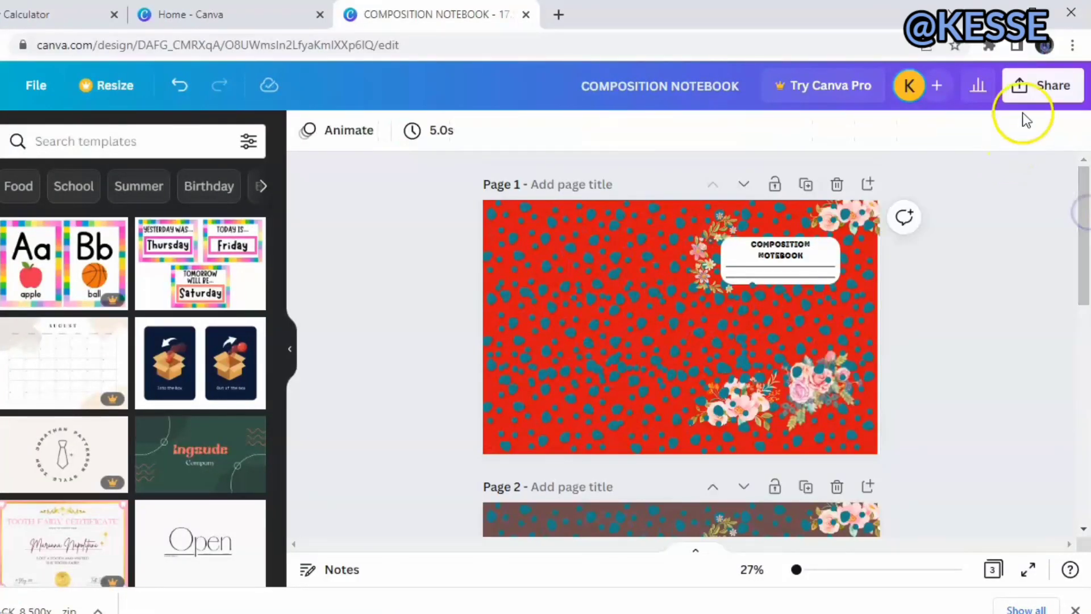
{"action": "left_click", "coordinate": [1031, 81]}
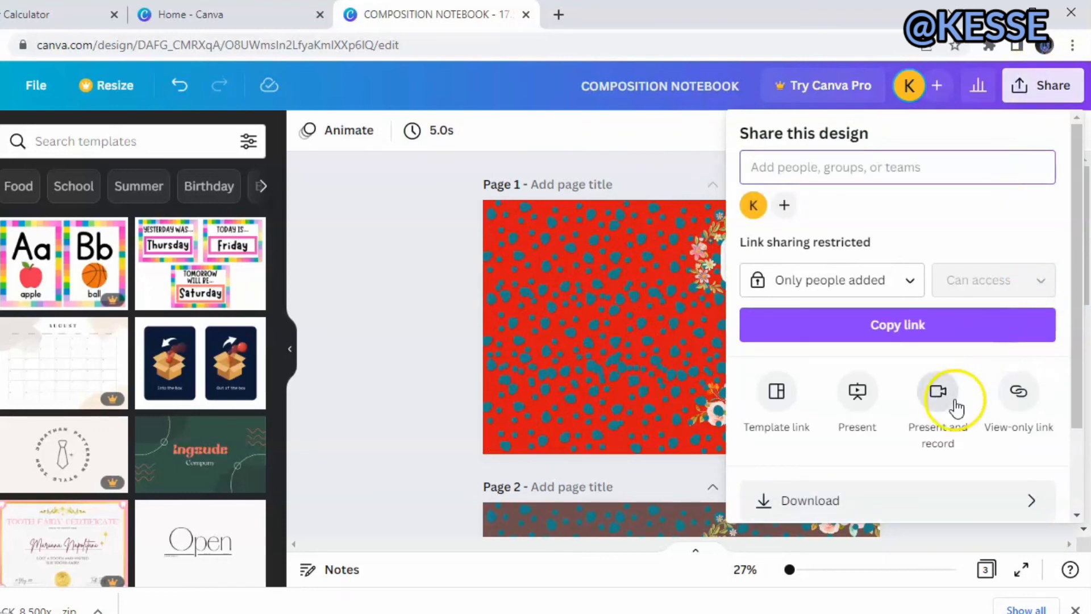
{"action": "left_click", "coordinate": [844, 502]}
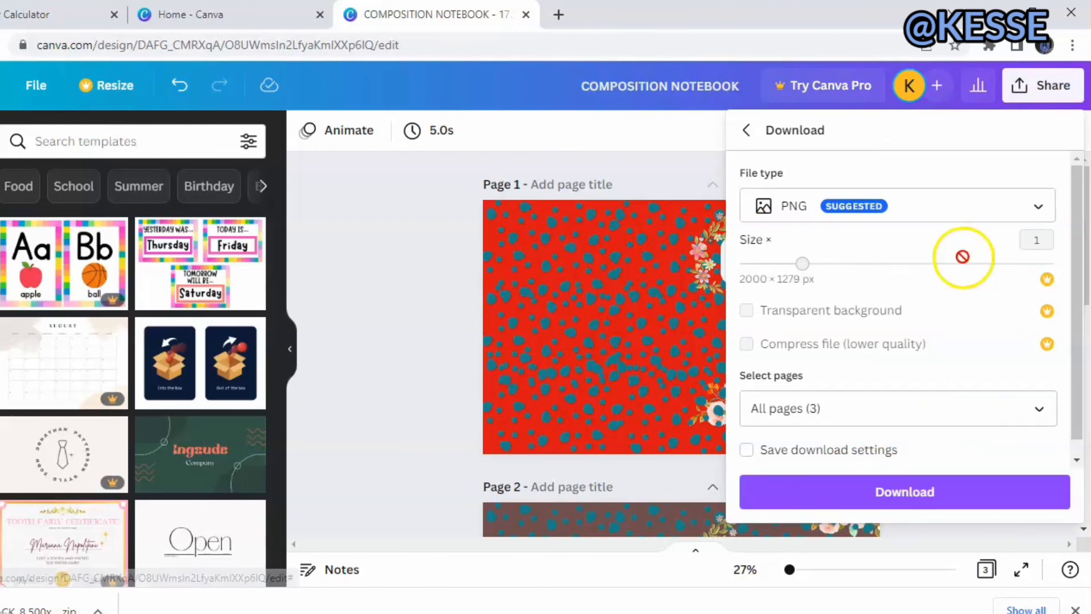
{"action": "left_click", "coordinate": [1026, 207]}
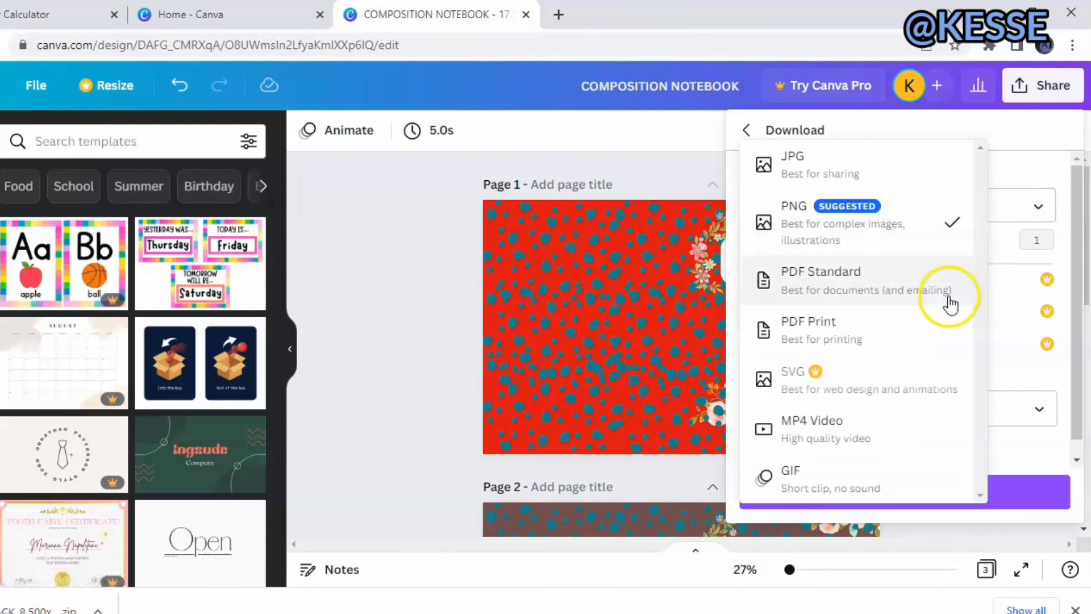
{"action": "left_click", "coordinate": [933, 325]}
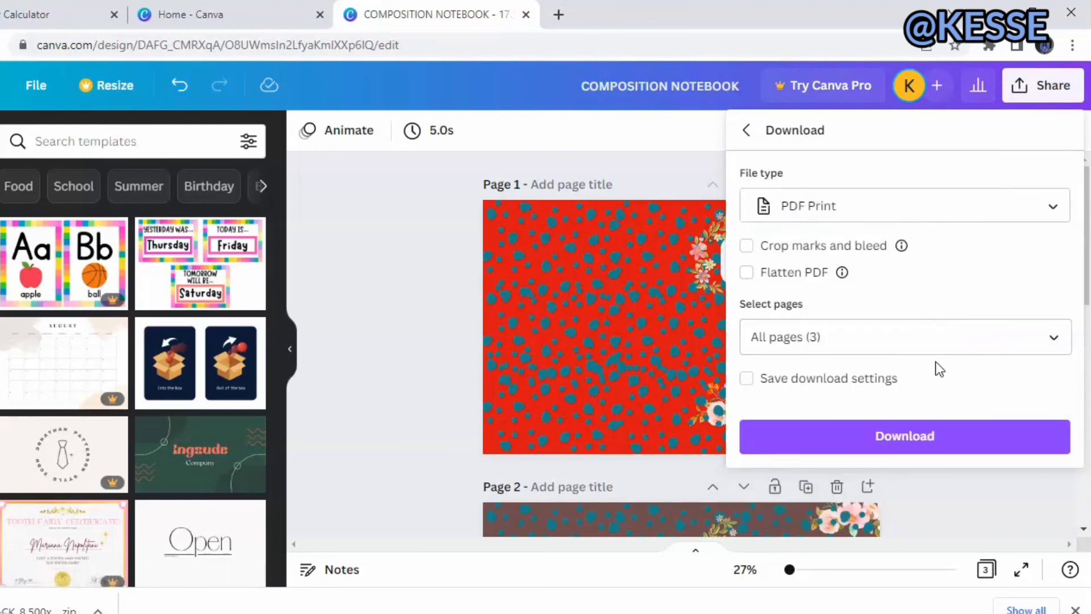
Limit the download to page 2 by excluding pages 1 and 3.
{"action": "left_click", "coordinate": [1059, 337]}
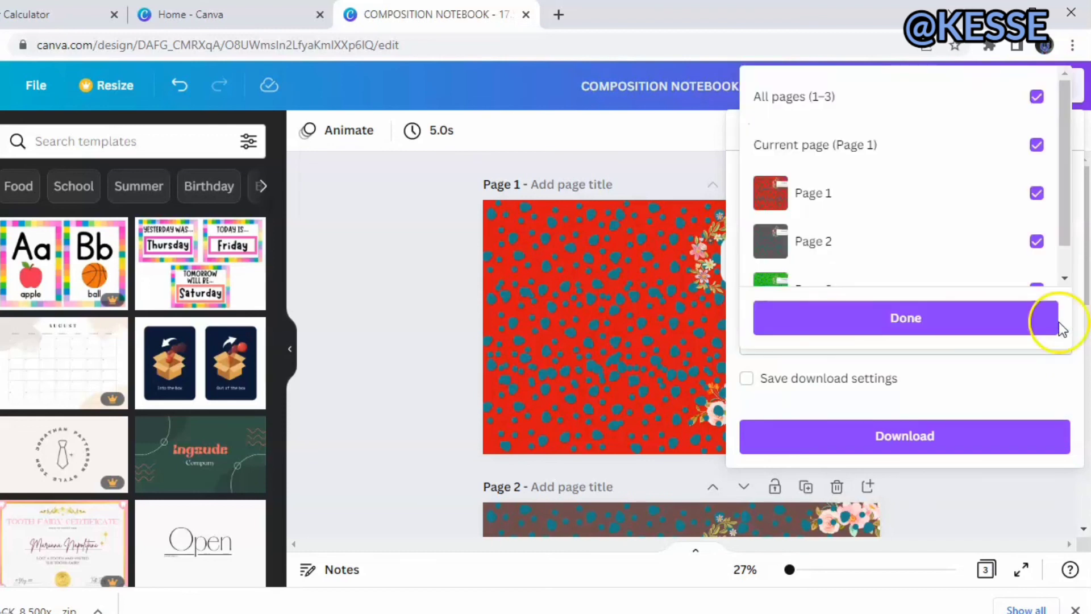
{"action": "left_click", "coordinate": [1032, 186]}
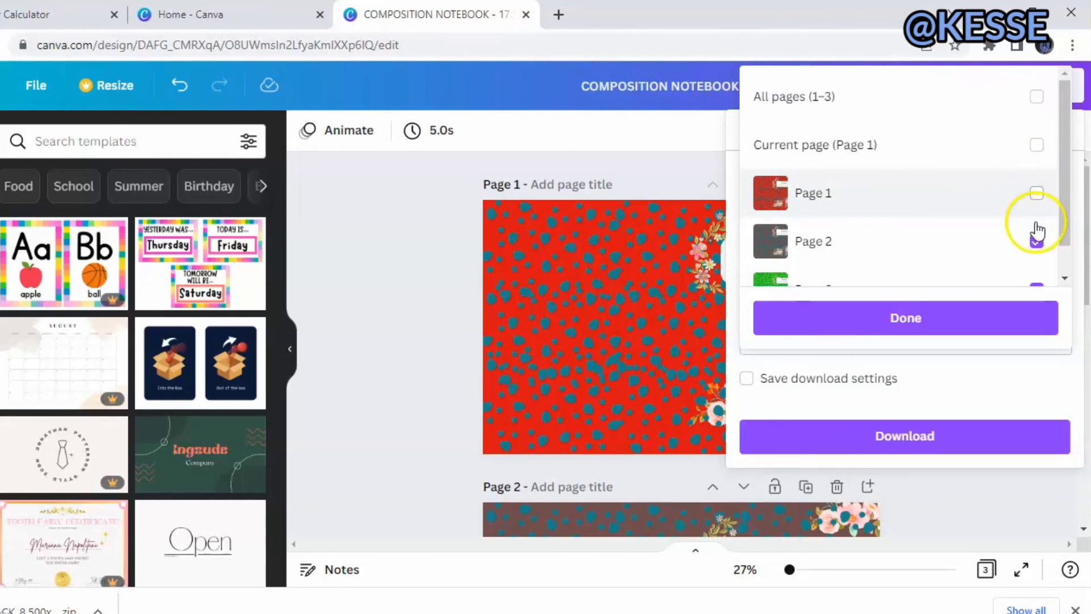
{"action": "left_click", "coordinate": [1035, 283]}
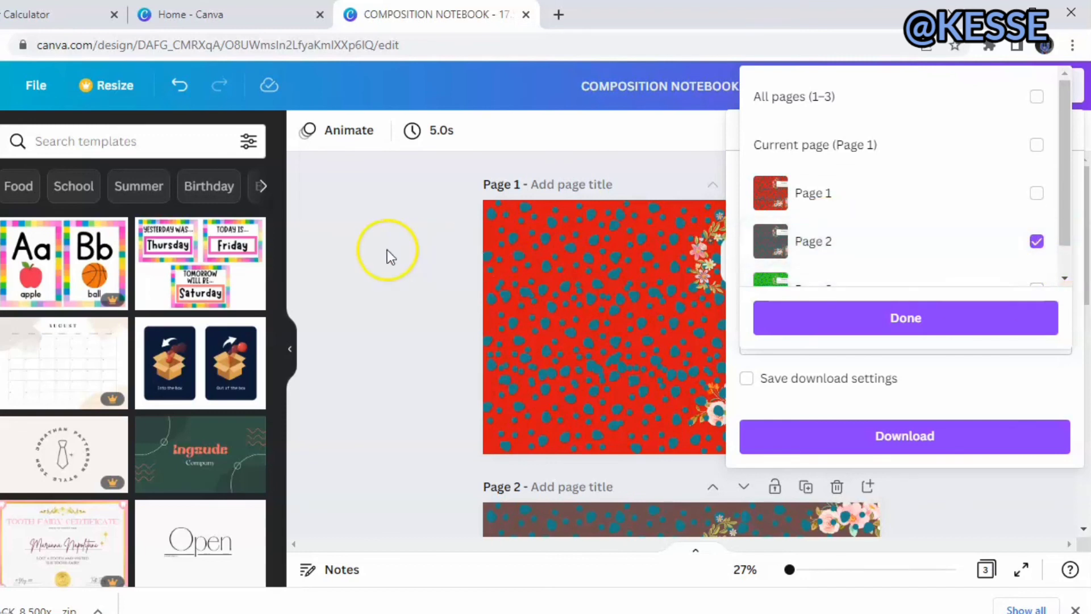
{"action": "left_click", "coordinate": [360, 248]}
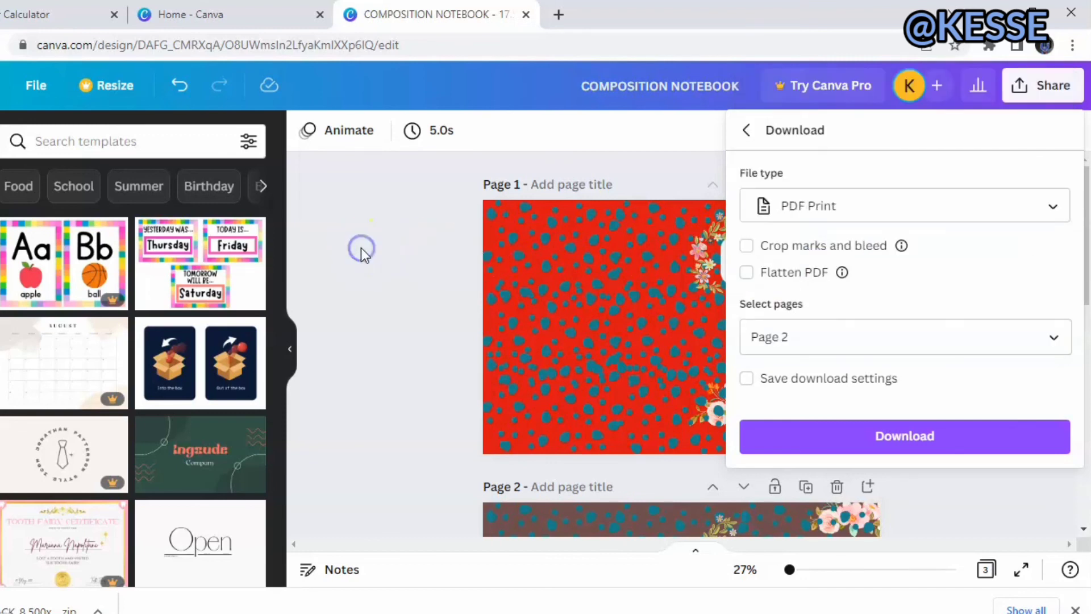
Include all three cover pages in the download again and export the PDF.
{"action": "left_click", "coordinate": [869, 330]}
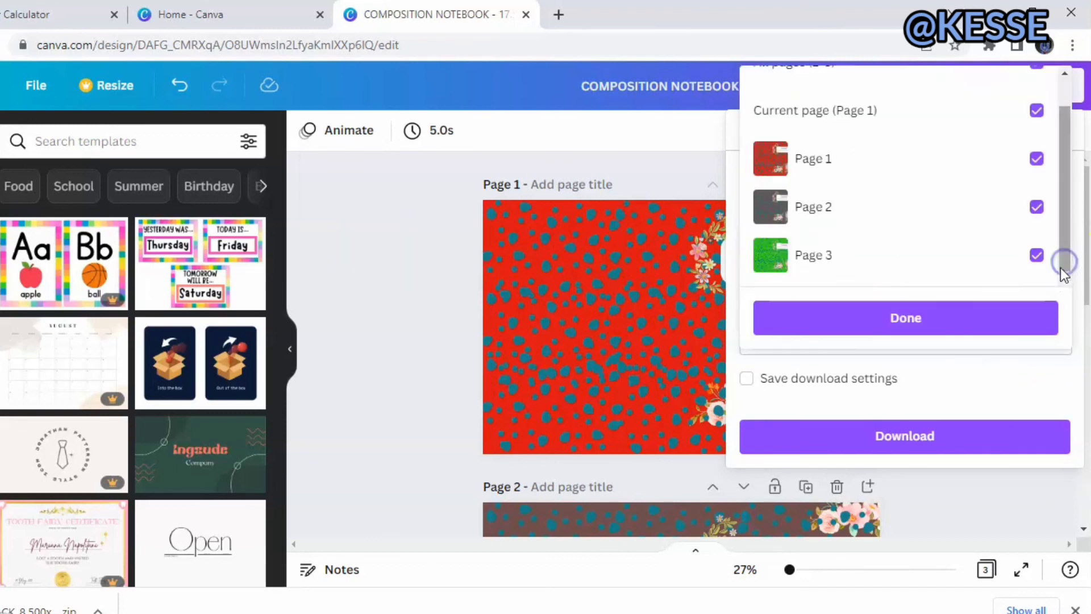
{"action": "left_click", "coordinate": [1035, 312]}
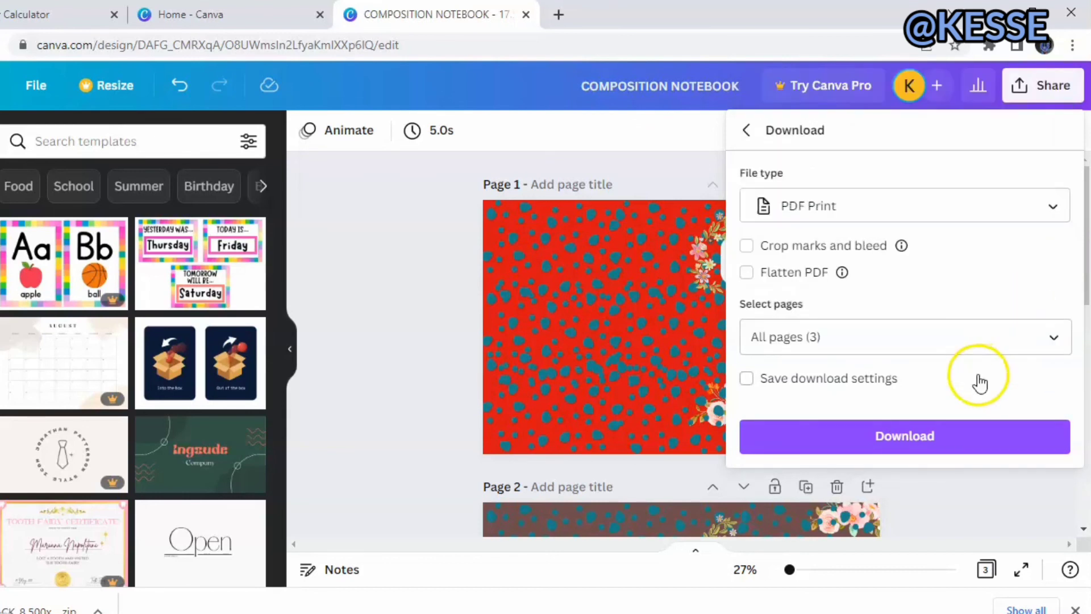
{"action": "left_click", "coordinate": [459, 405]}
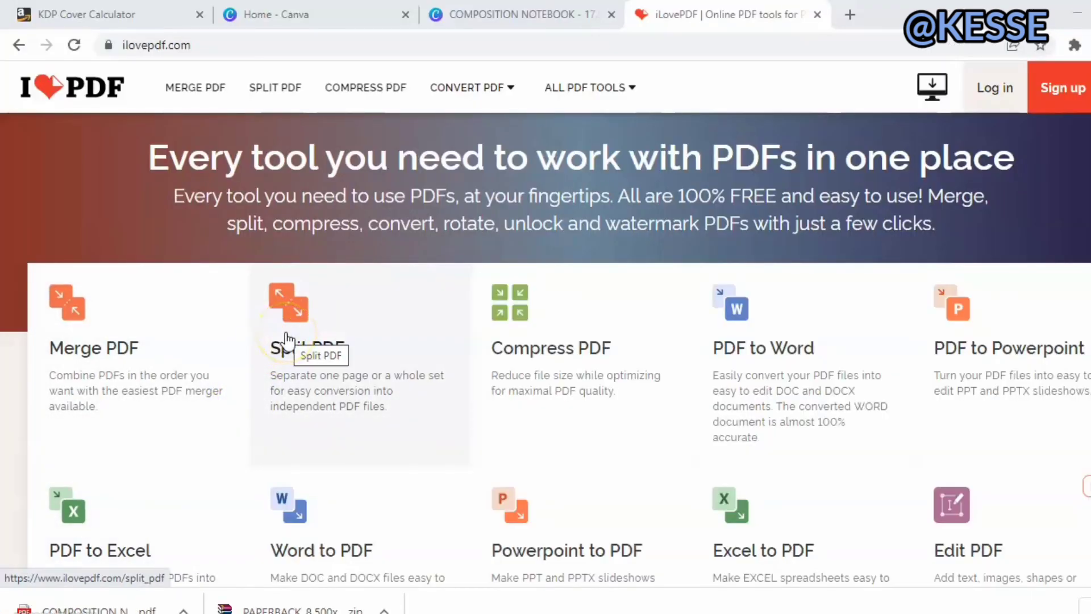
In iLovePDF, split the composition notebook cover PDF in fixed ranges of 1 page and download the split files.
{"action": "left_click", "coordinate": [287, 337]}
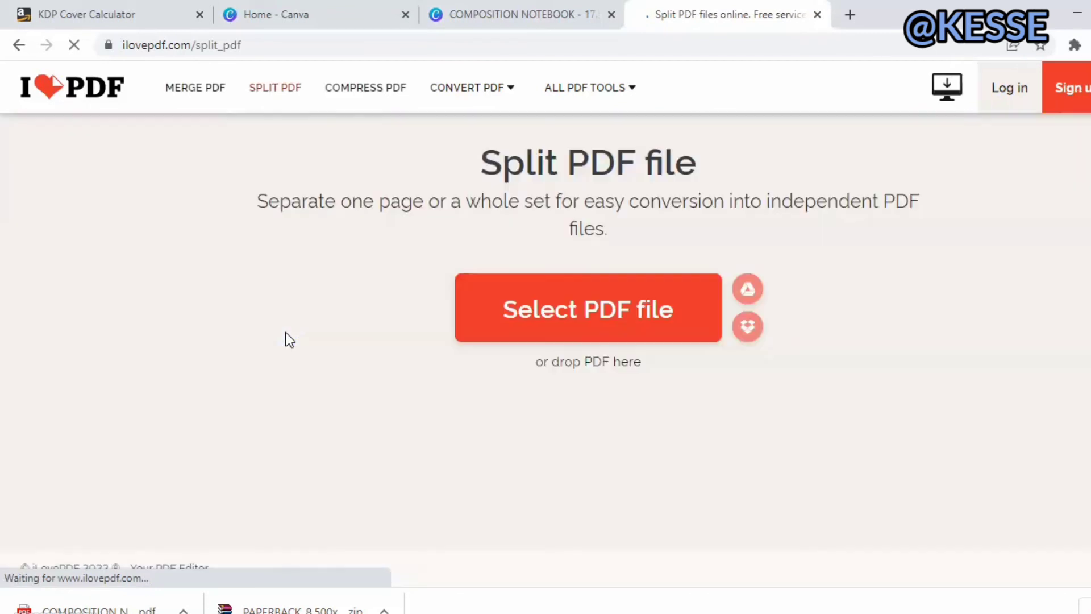
{"action": "left_click", "coordinate": [555, 314]}
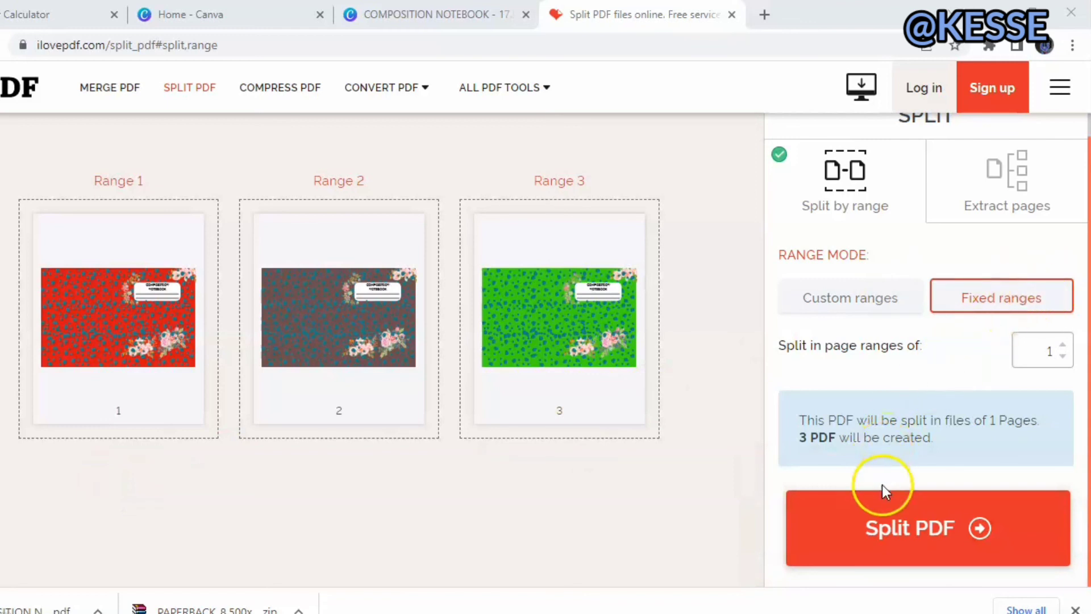
{"action": "left_click", "coordinate": [878, 519]}
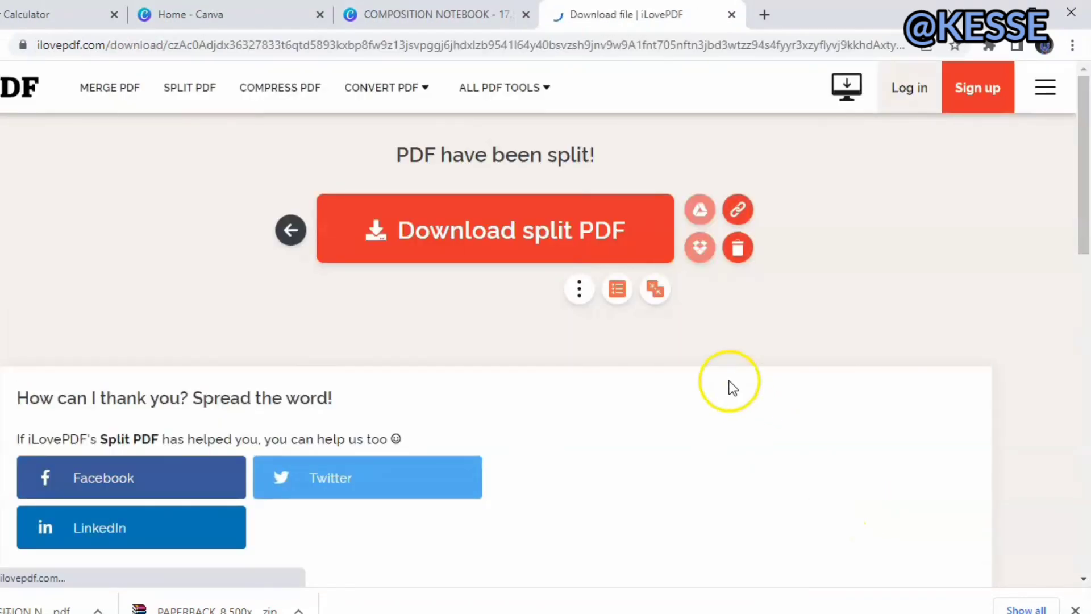
{"action": "left_click", "coordinate": [461, 250]}
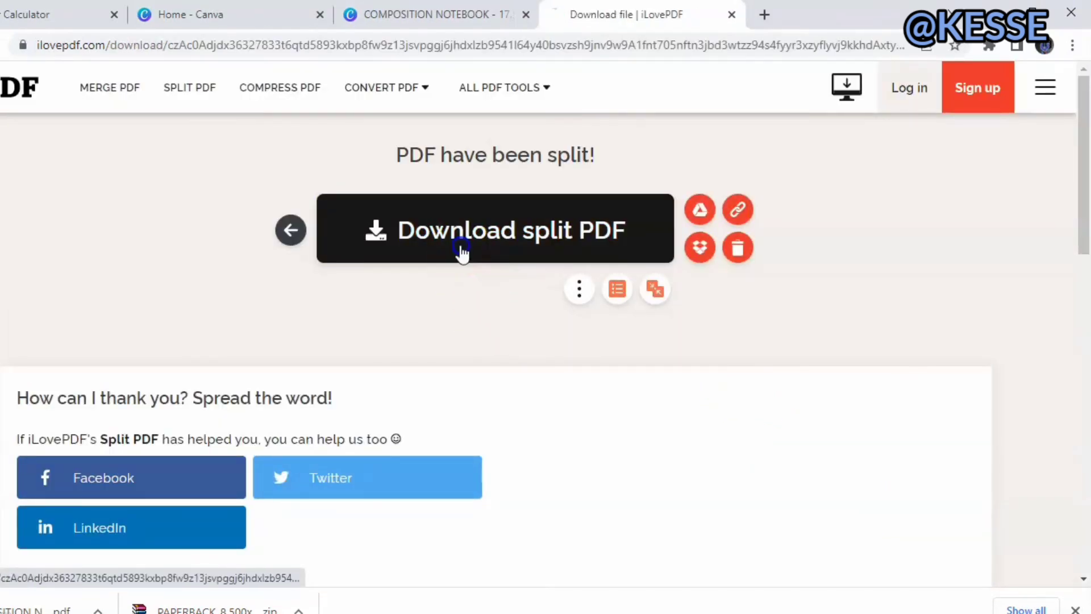